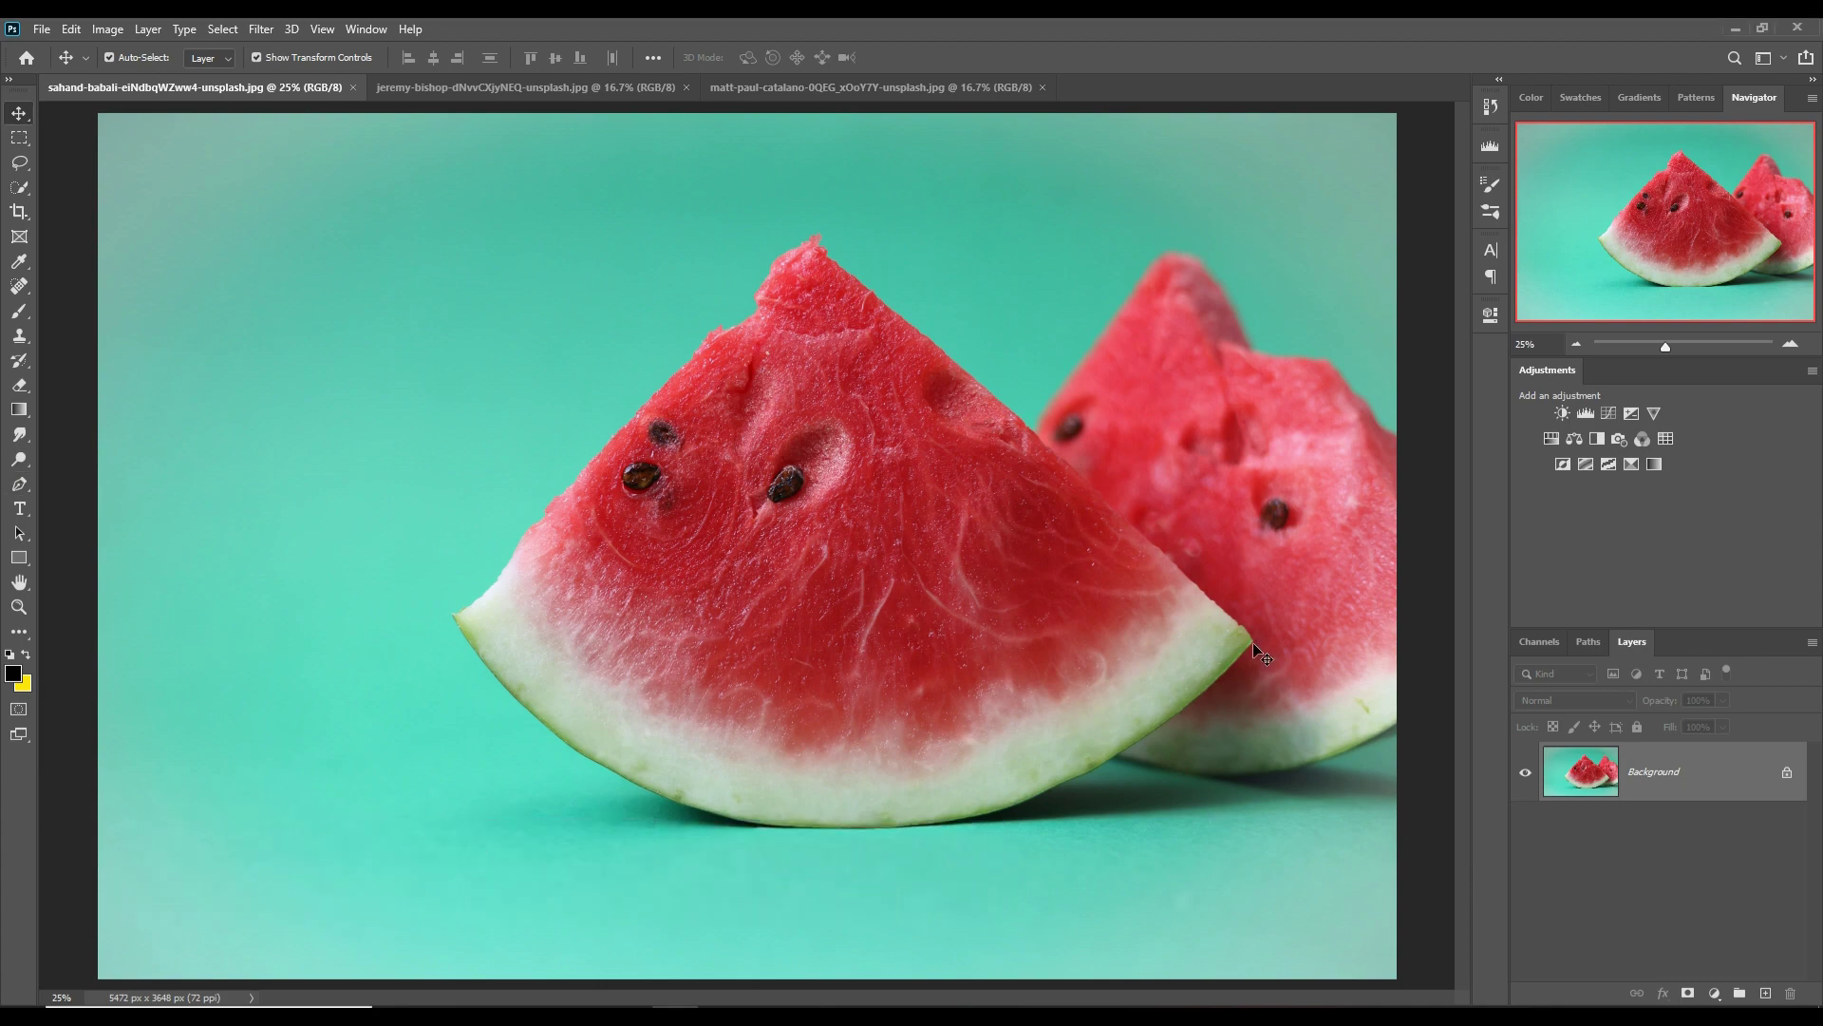
- Start a Pen path at the slice's right rind tip and trace along the bottom rind
left_click(19, 484)
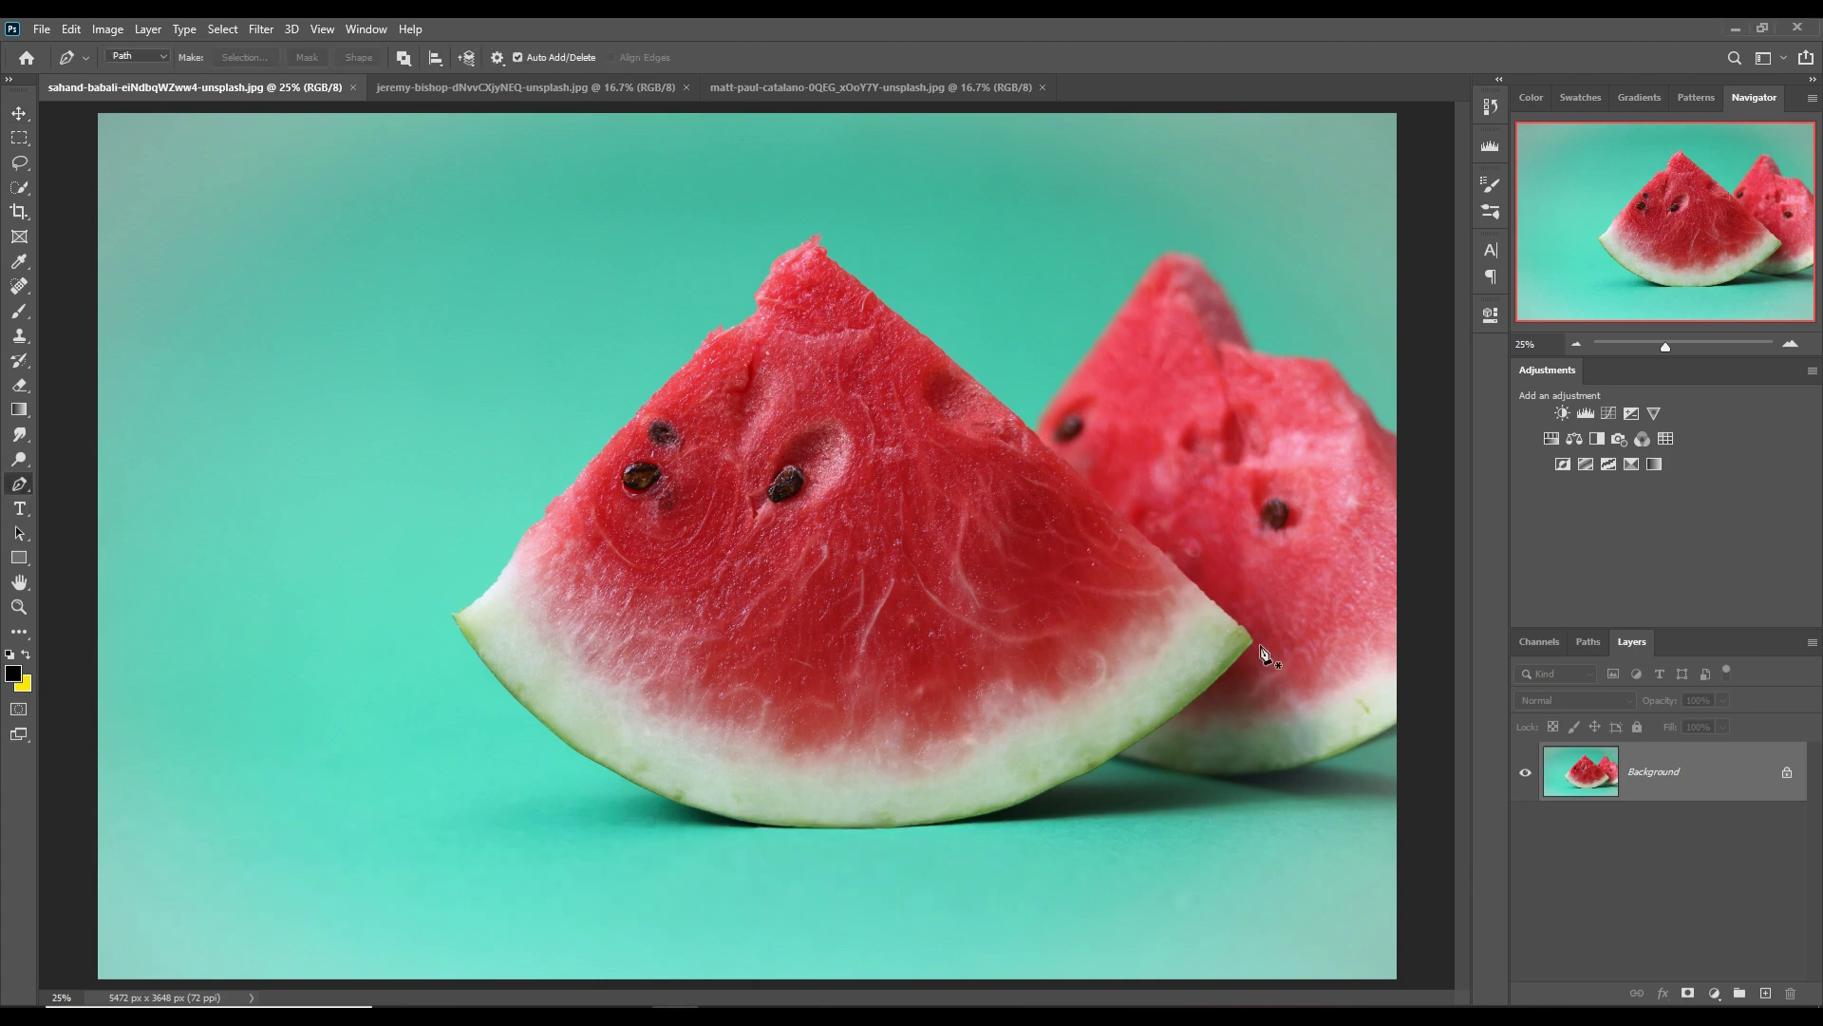
scroll(1262, 646, "up", 1)
scroll(1302, 630, "up", 1)
scroll(1302, 630, "up", 1)
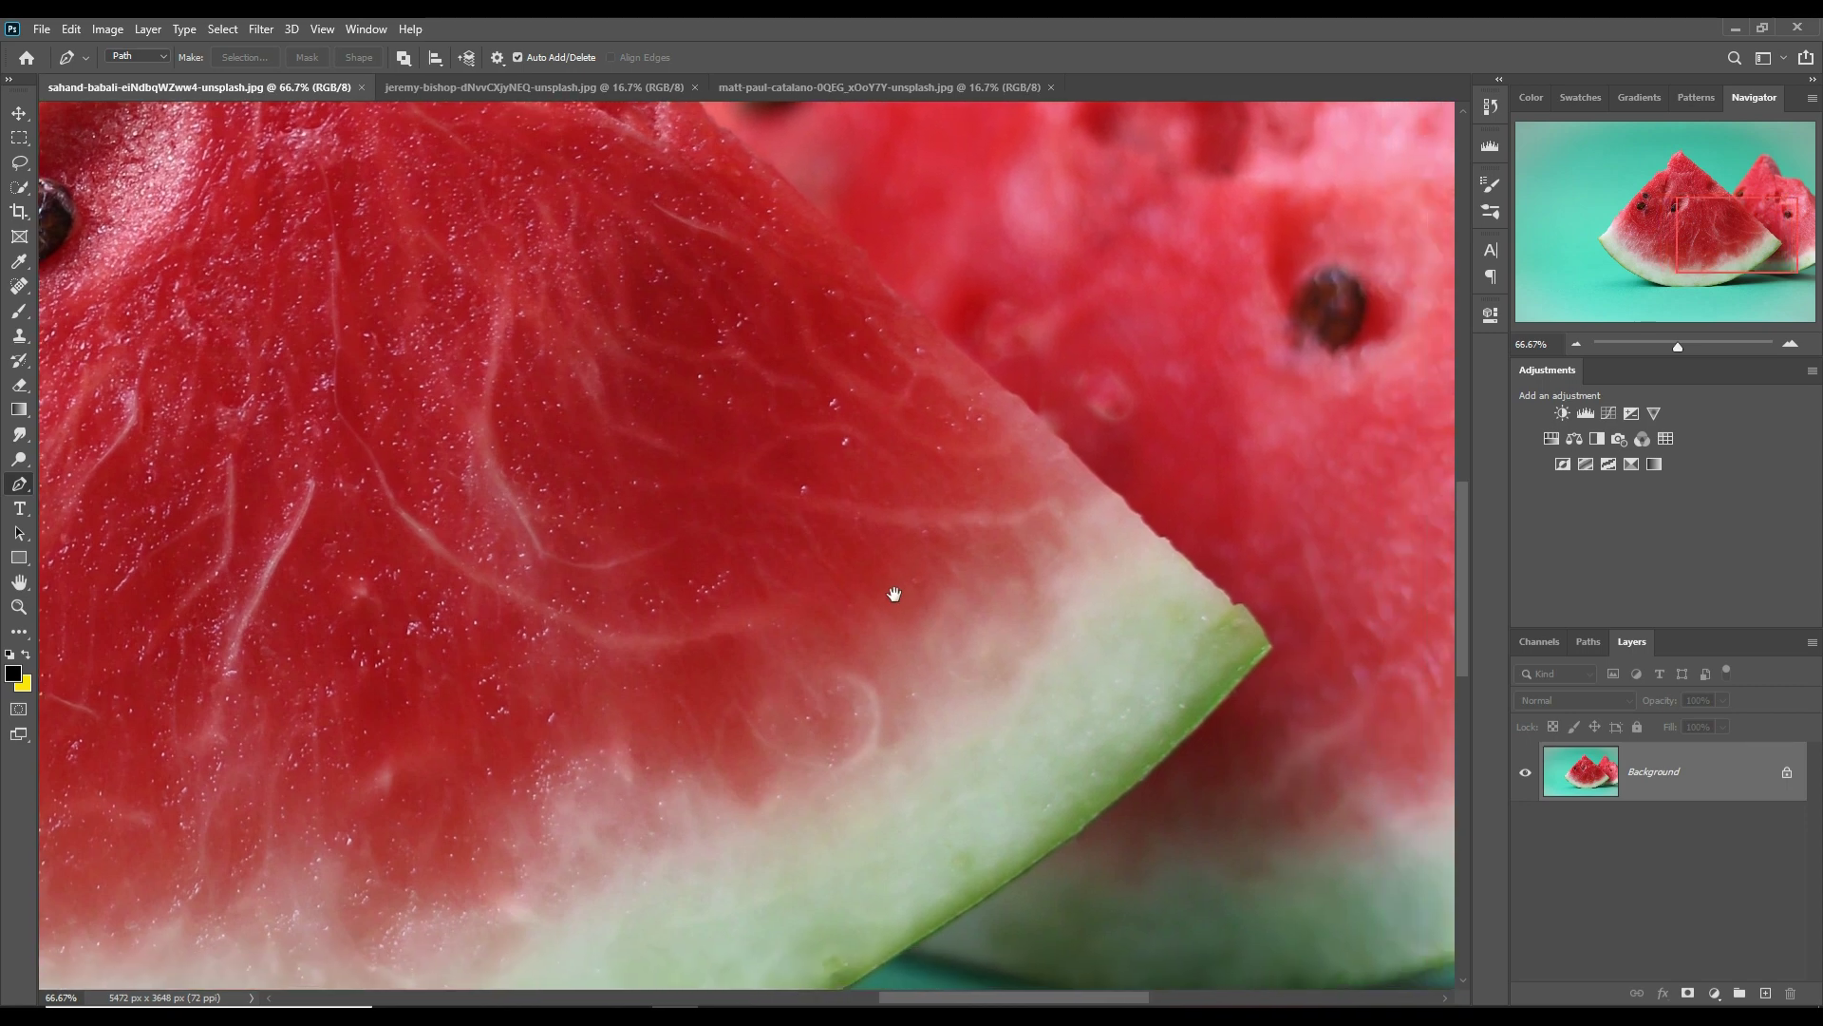
left_click(1263, 650)
left_click_drag(1262, 651, 1232, 390)
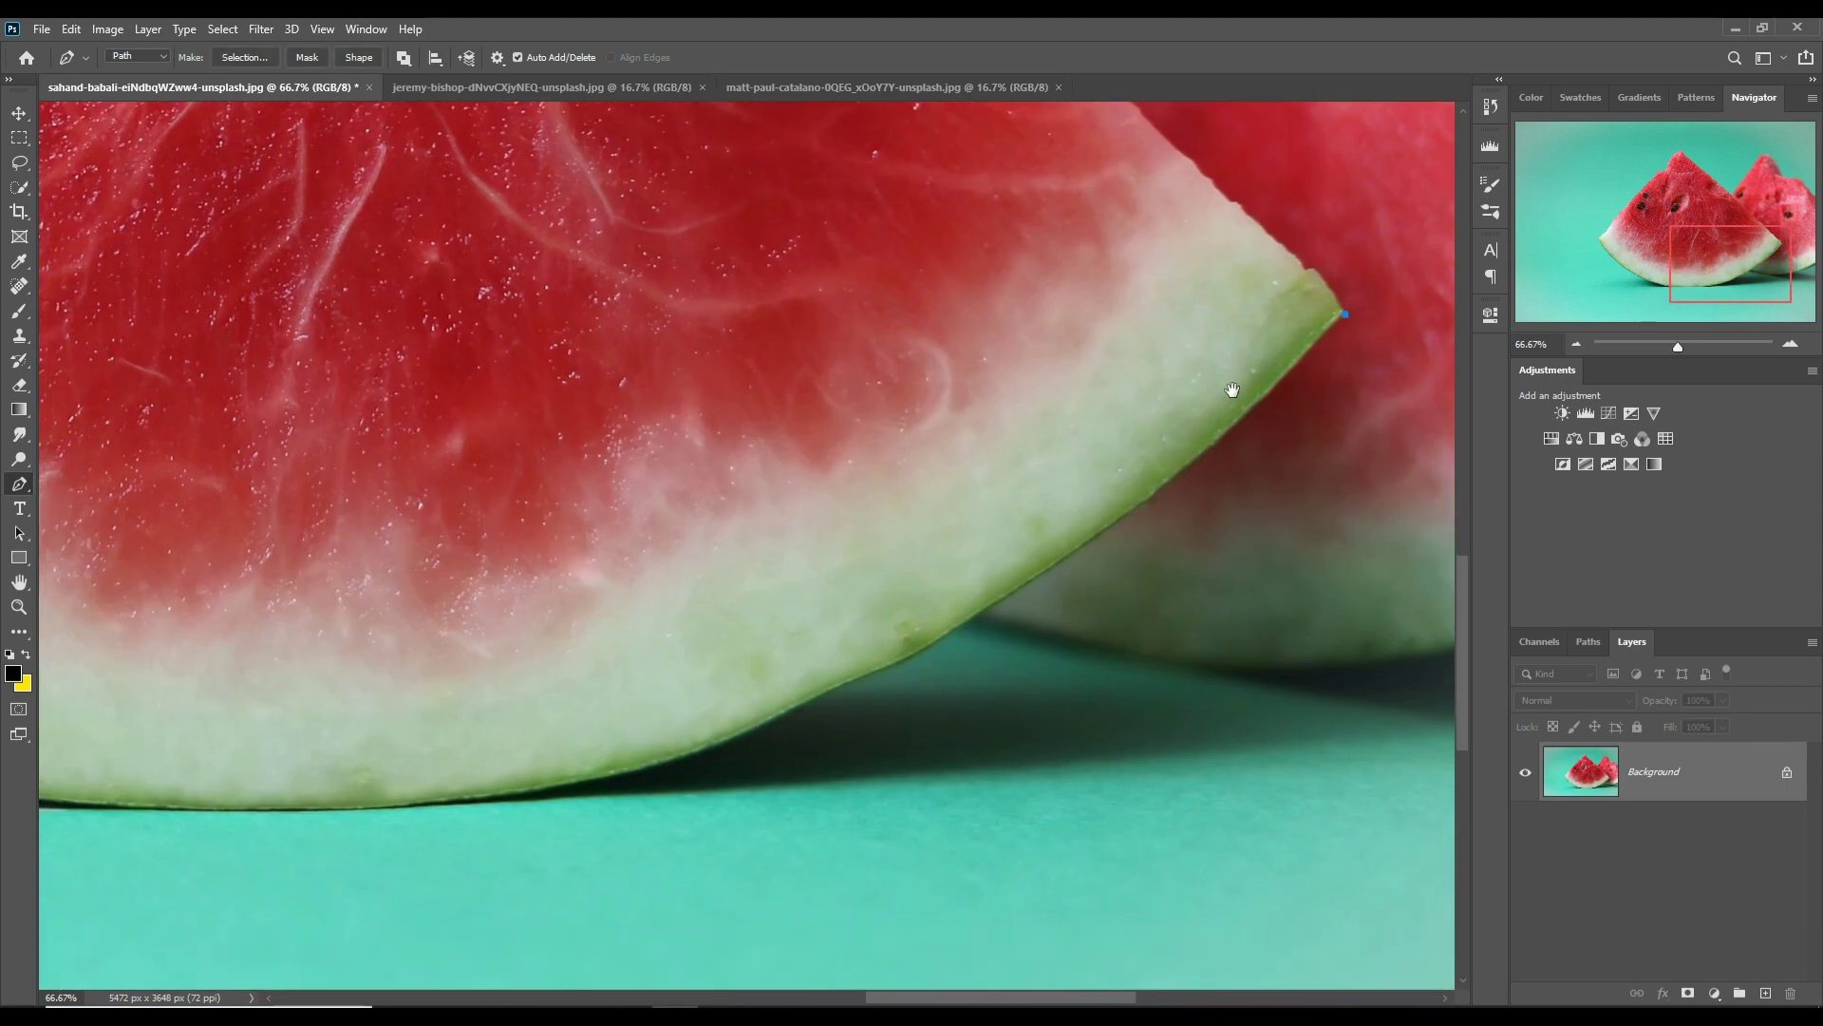
left_click(418, 805)
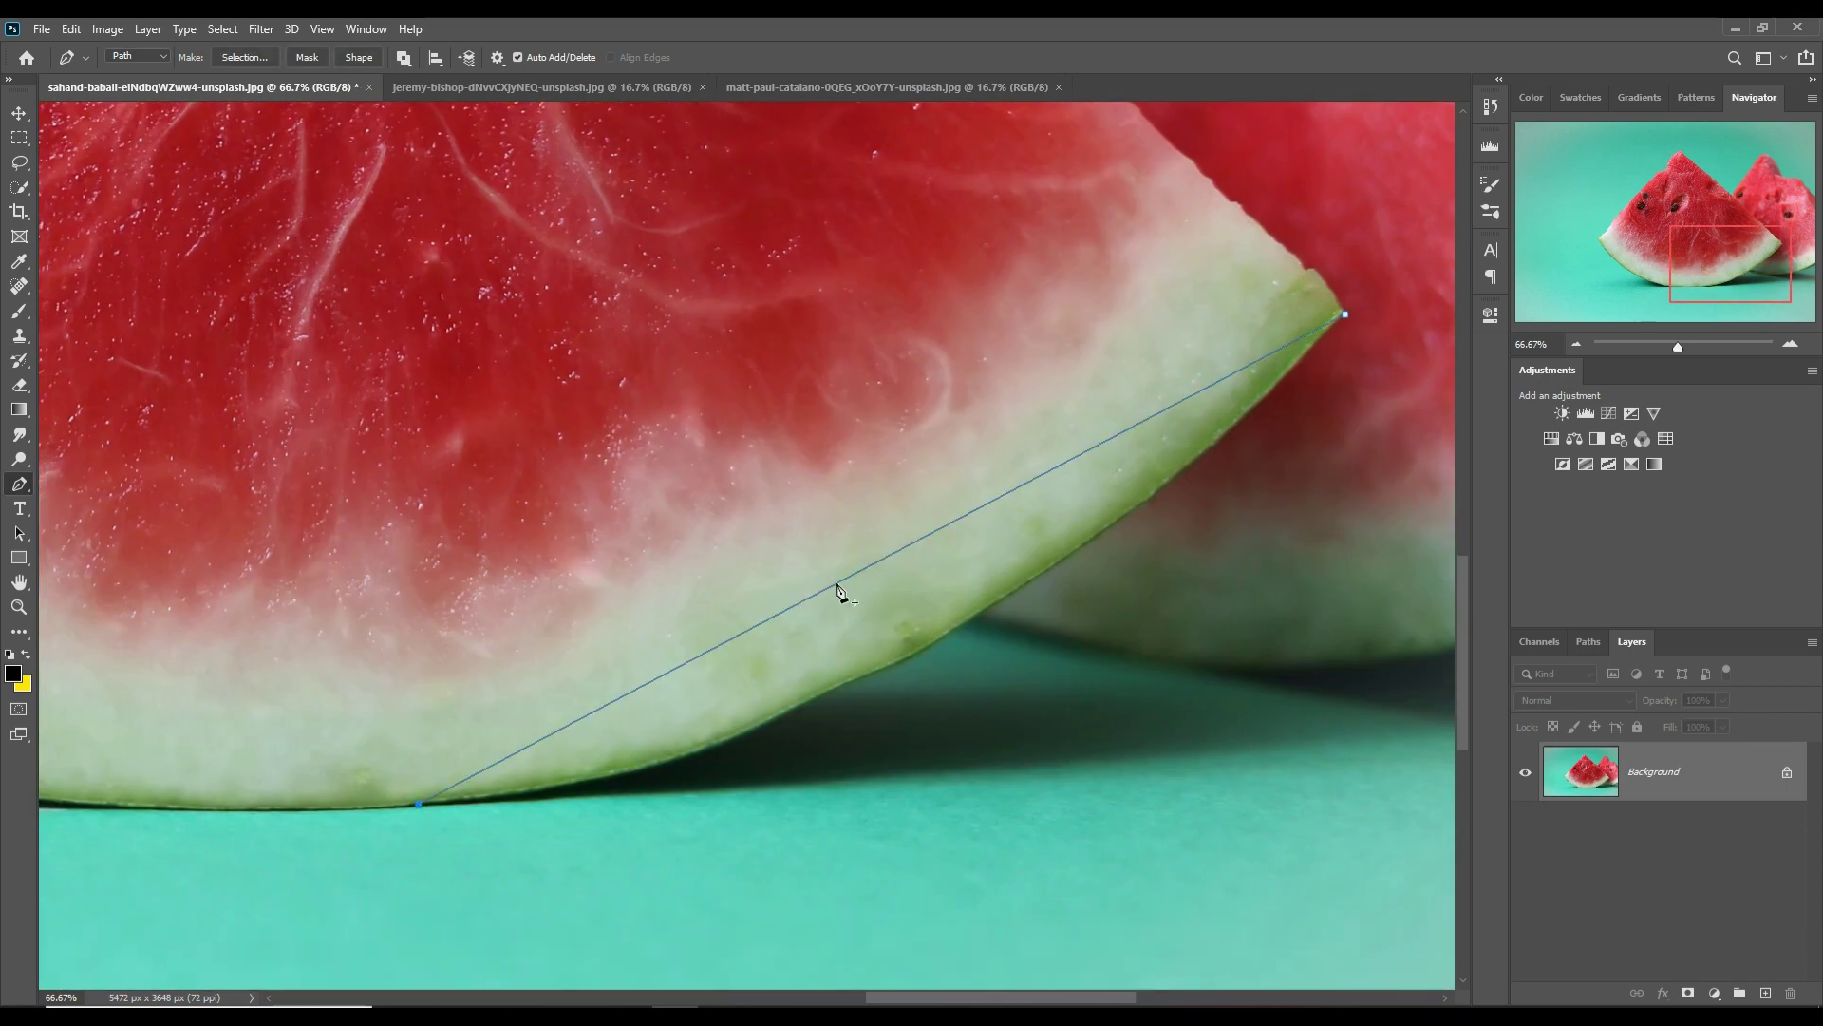
left_click(1132, 511)
left_click(907, 656)
left_click(710, 745)
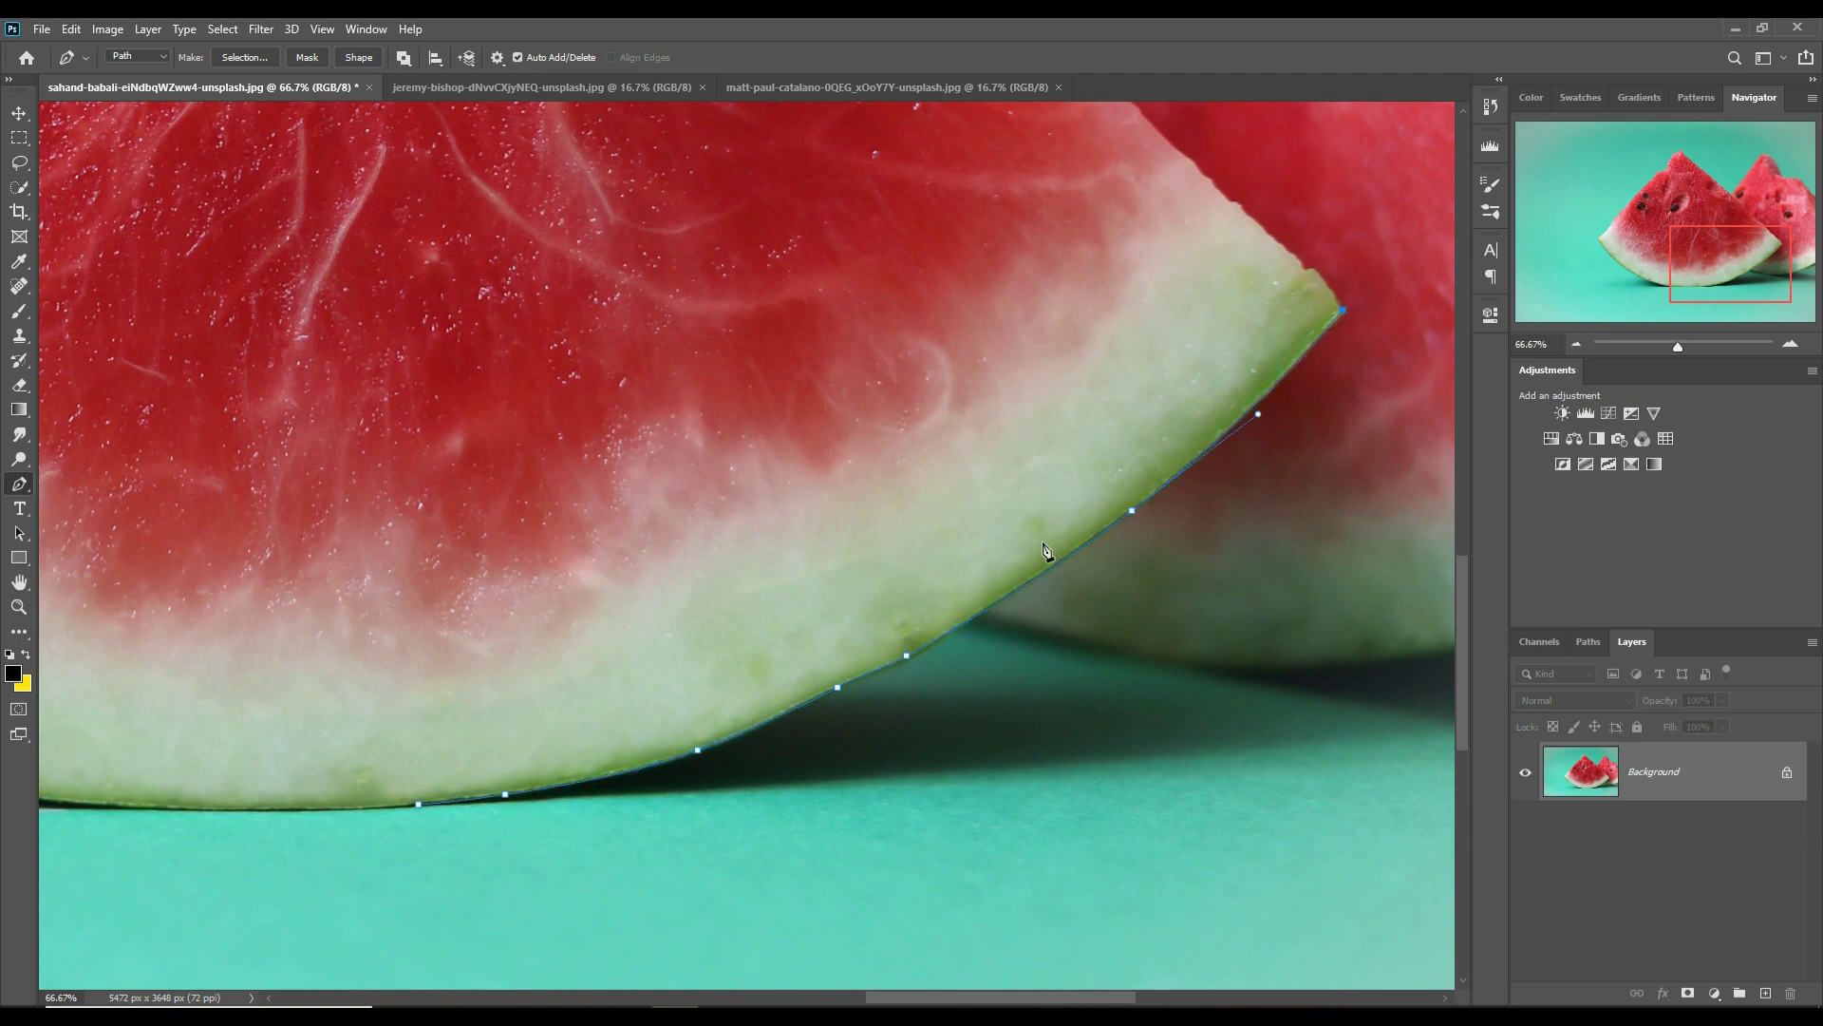
- Continue the path up the slice's left edge, across the jagged flesh top and down the right edge
scroll(618, 513, "left", 10)
left_click_drag(545, 444, 741, 696)
left_click(393, 415)
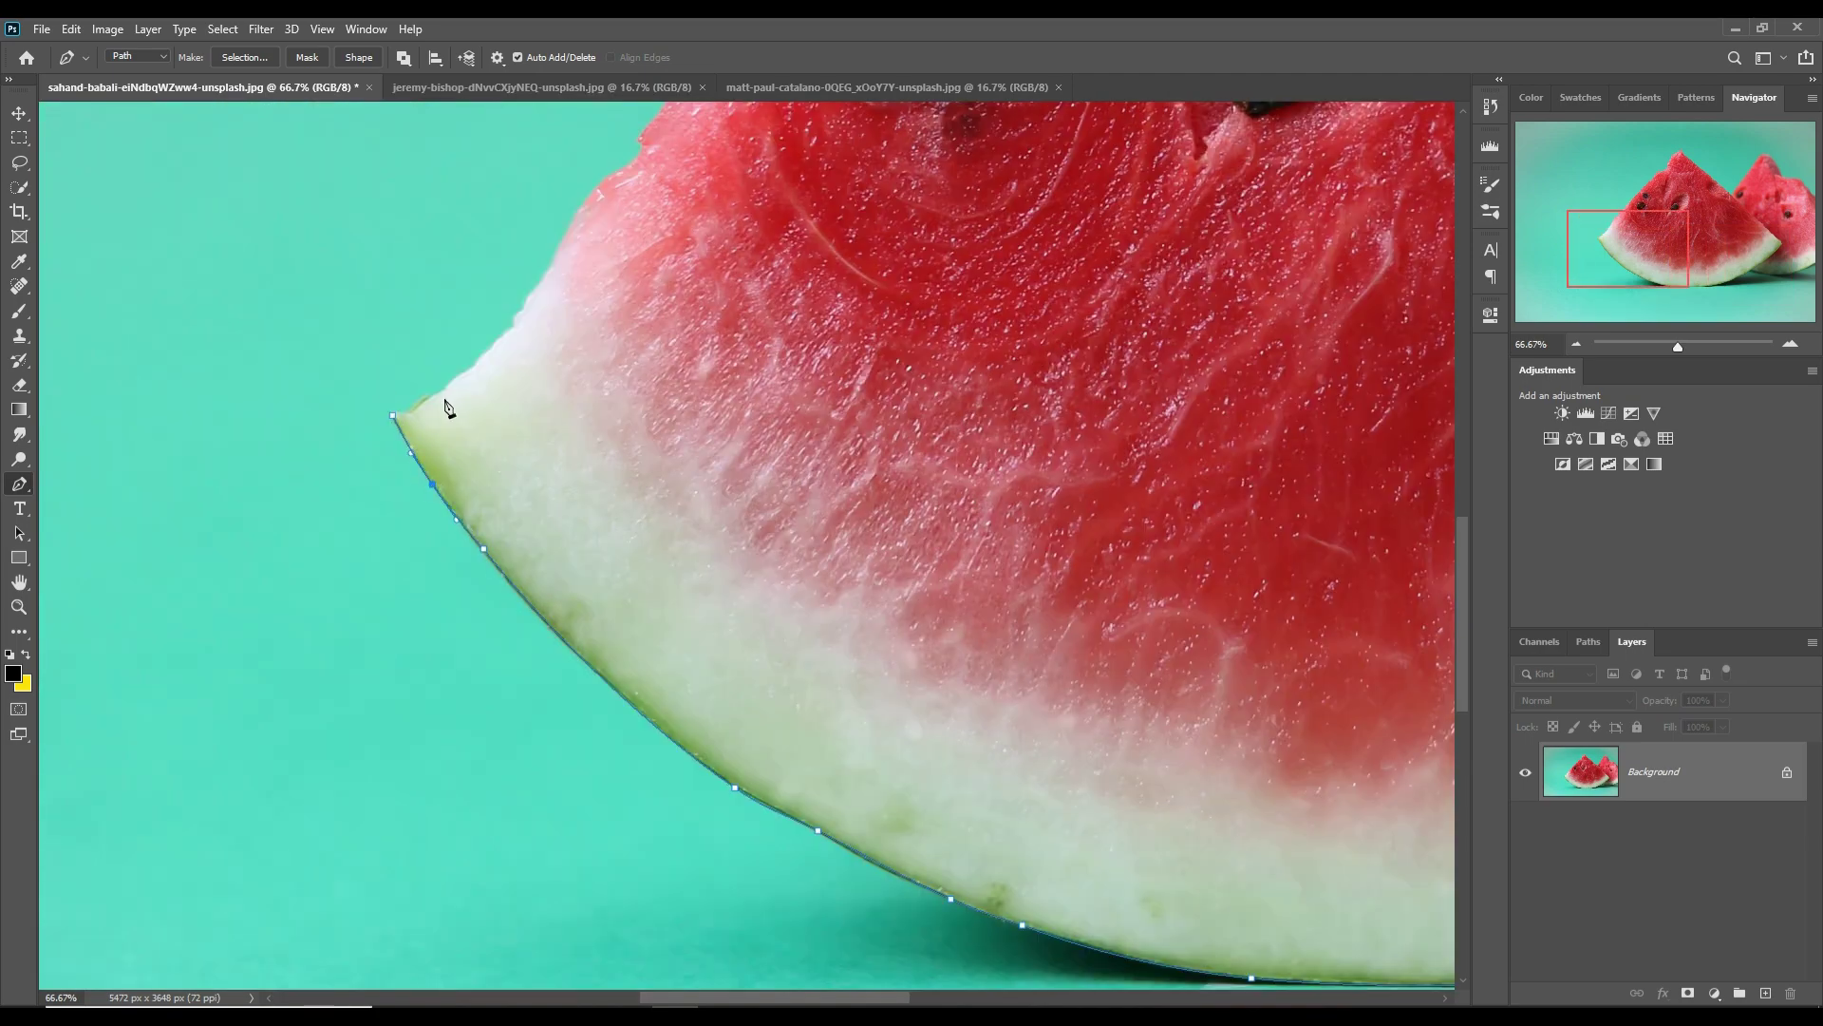
left_click(513, 337)
left_click(656, 152)
left_click_drag(655, 152, 634, 731)
left_click(794, 523)
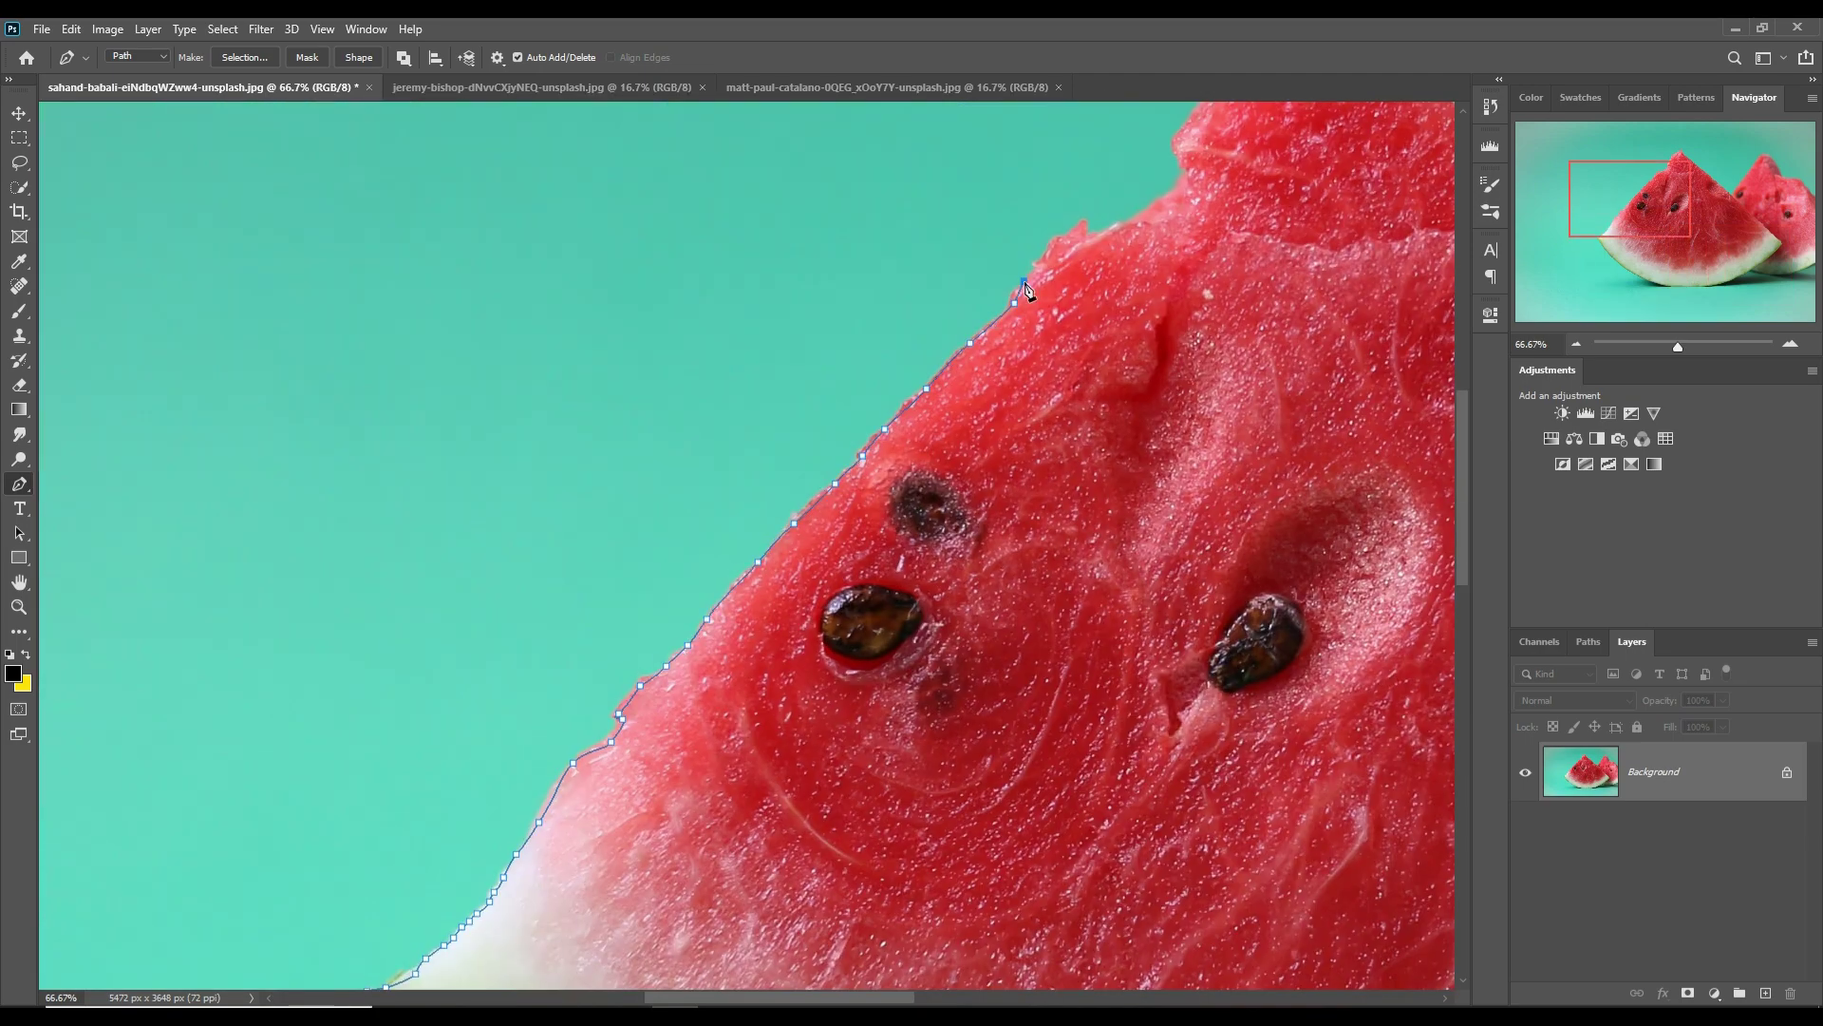
left_click(1016, 302)
left_click(1187, 128)
left_click_drag(1235, 144, 1097, 532)
left_click_drag(1269, 674, 875, 724)
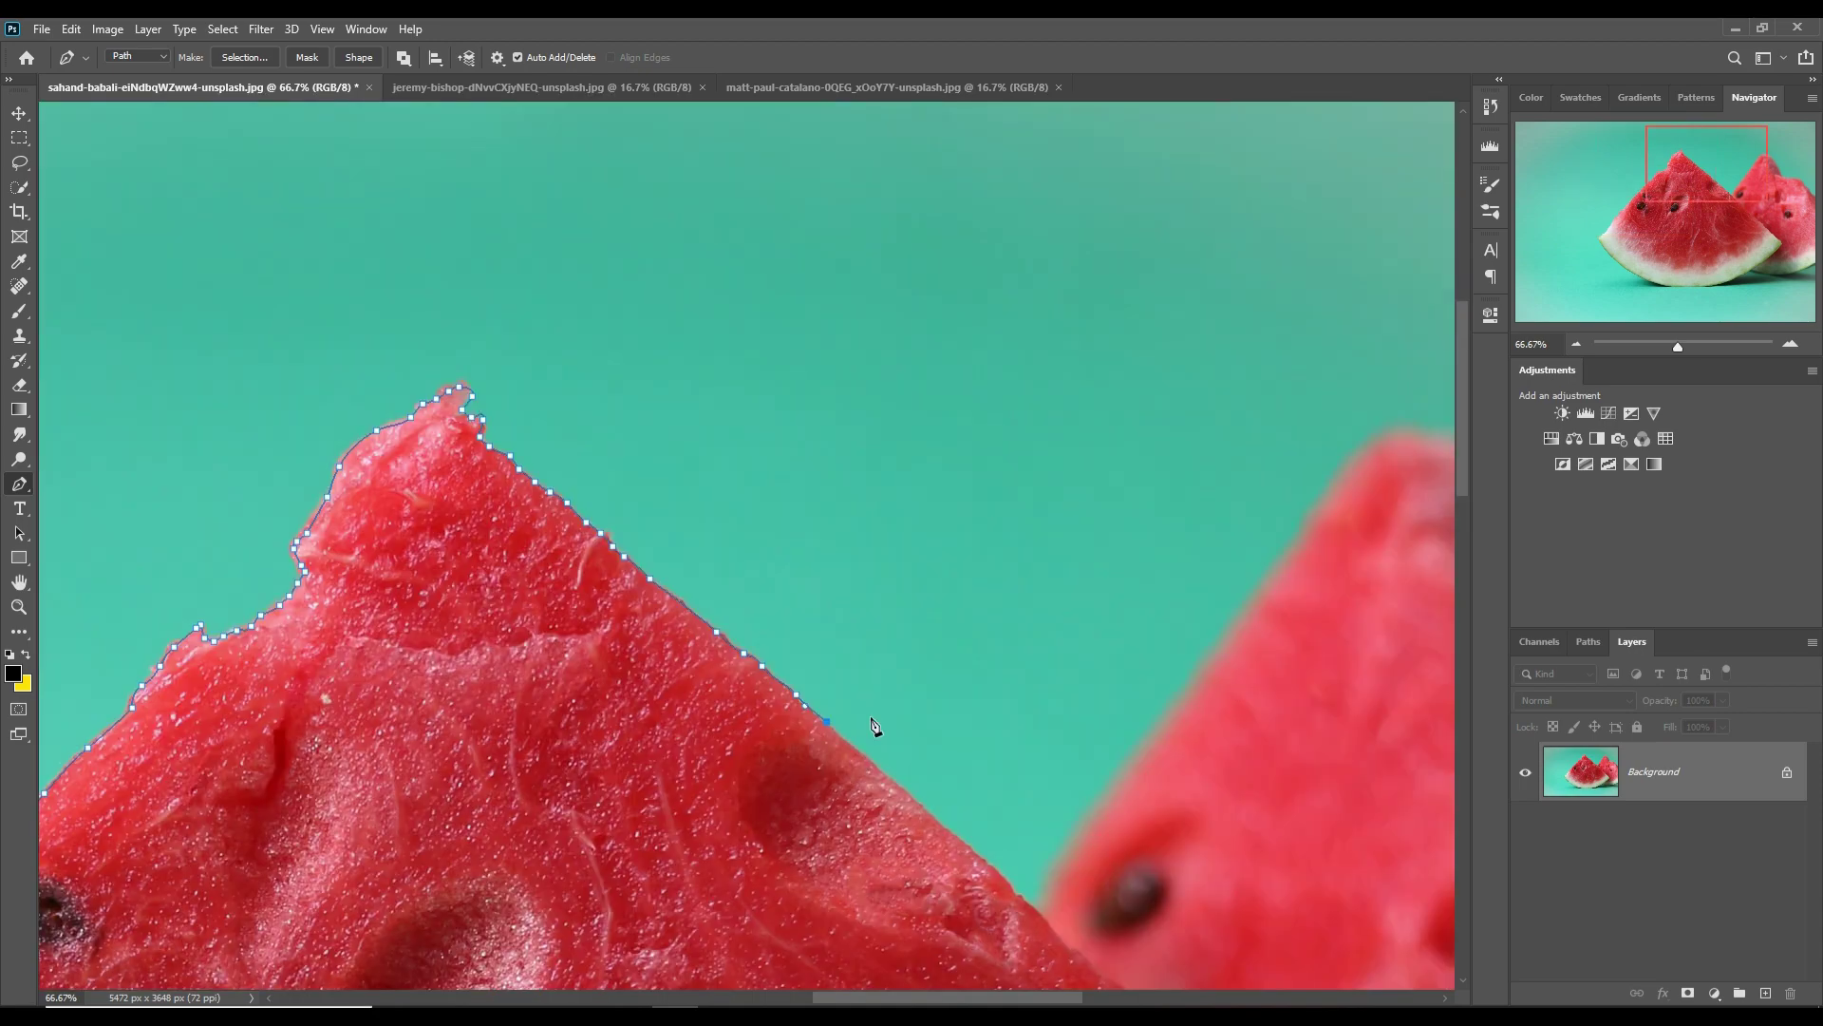
left_click(763, 425)
- Convert the finished watermelon path into an active selection with Make Selection
right_click(714, 228)
left_click(774, 305)
key("Return")
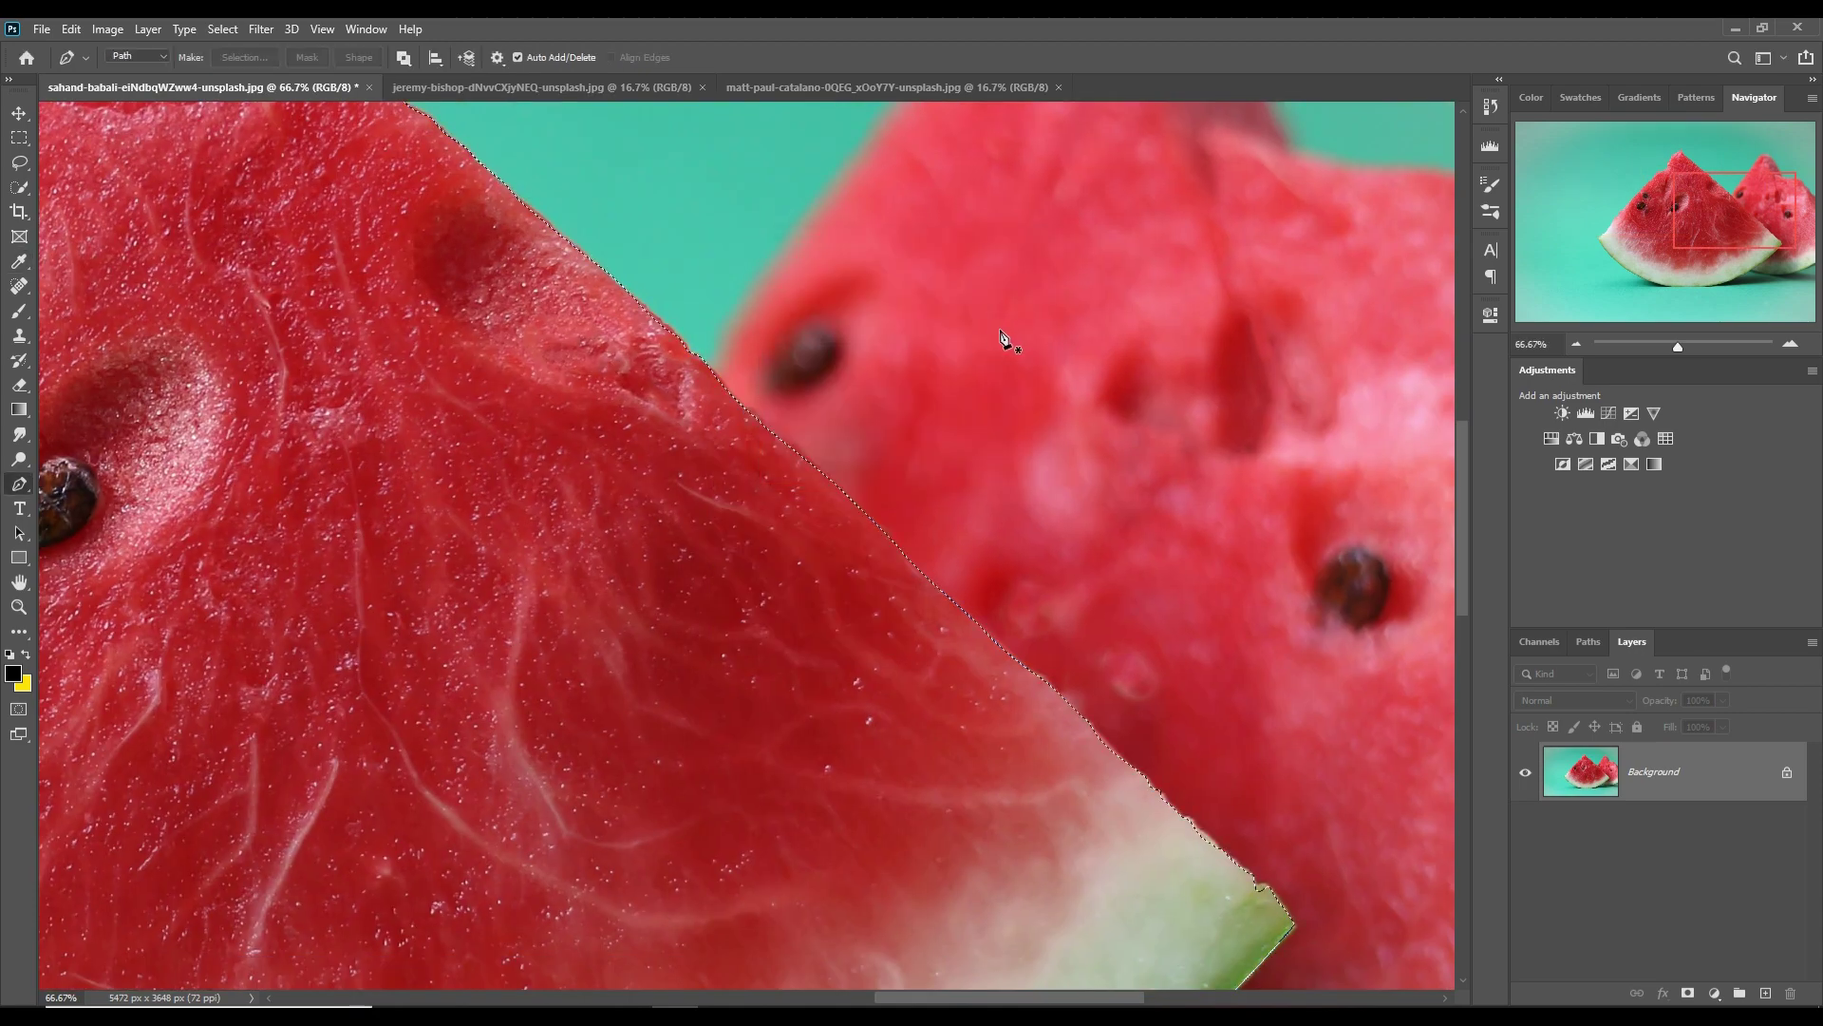
- Create a new document from the 3840×2160, 300 ppi preset
left_click(40, 29)
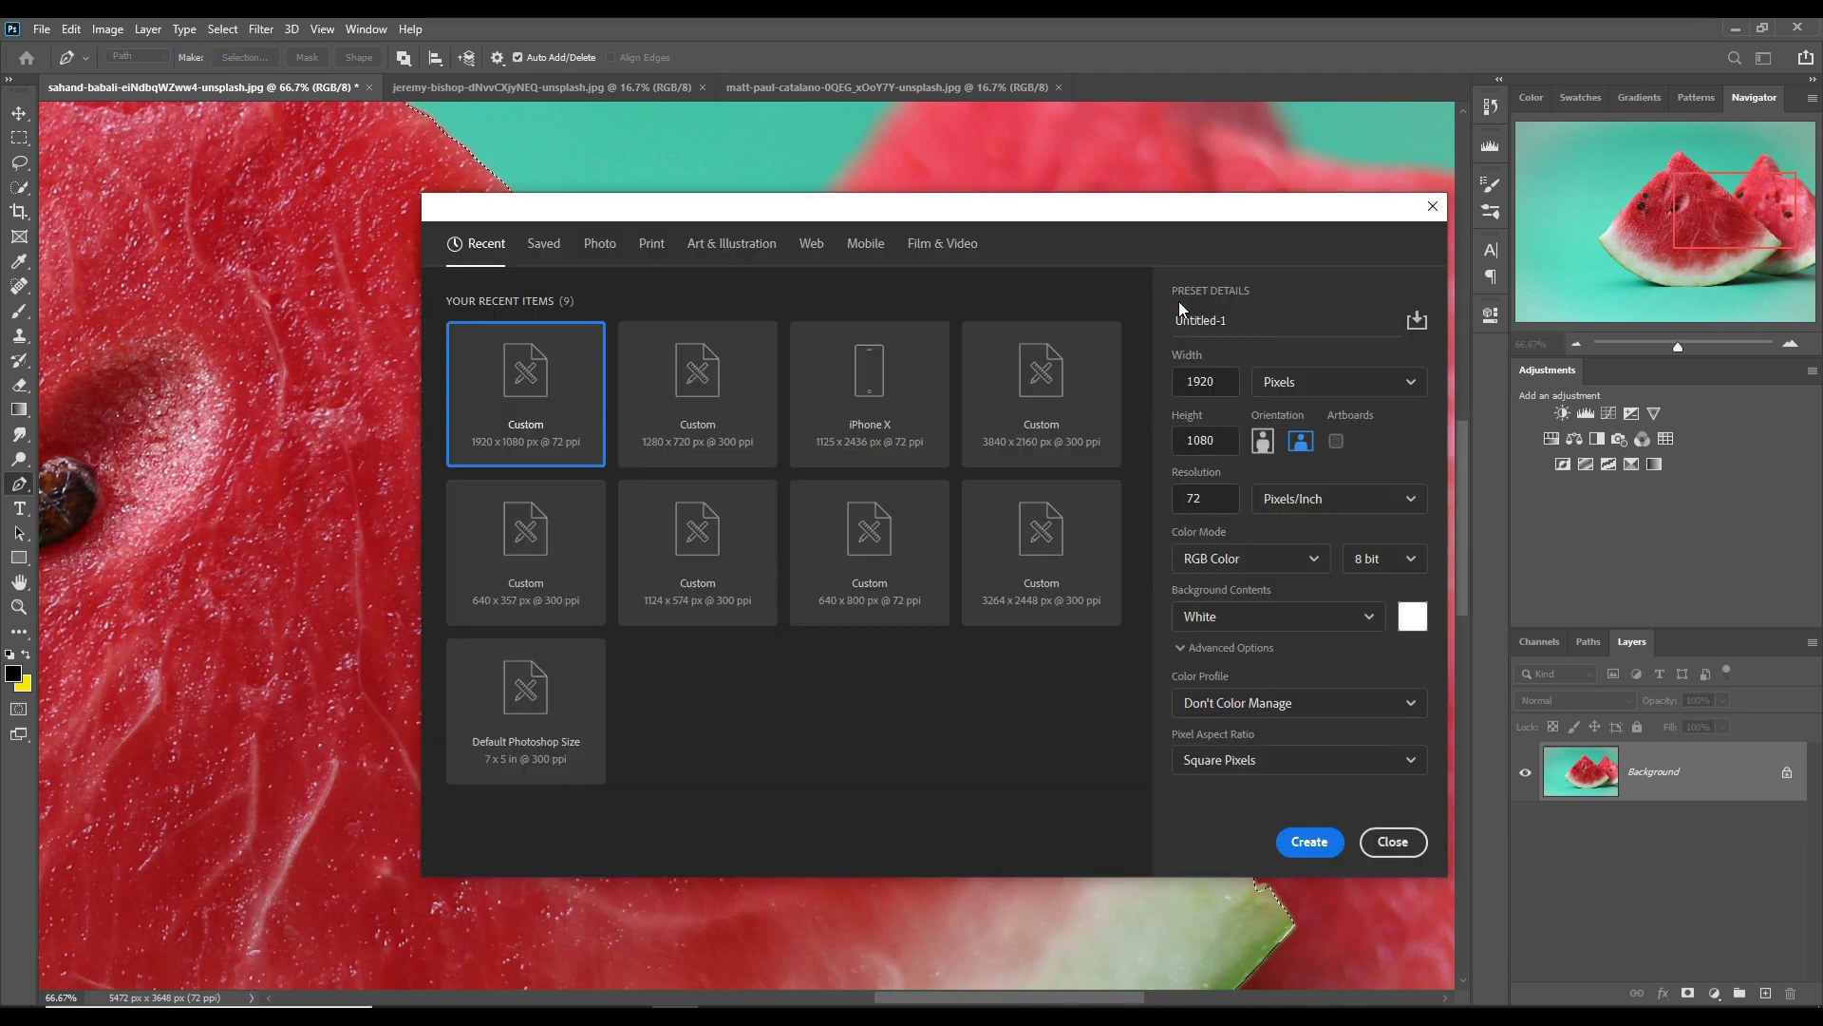
left_click(1072, 420)
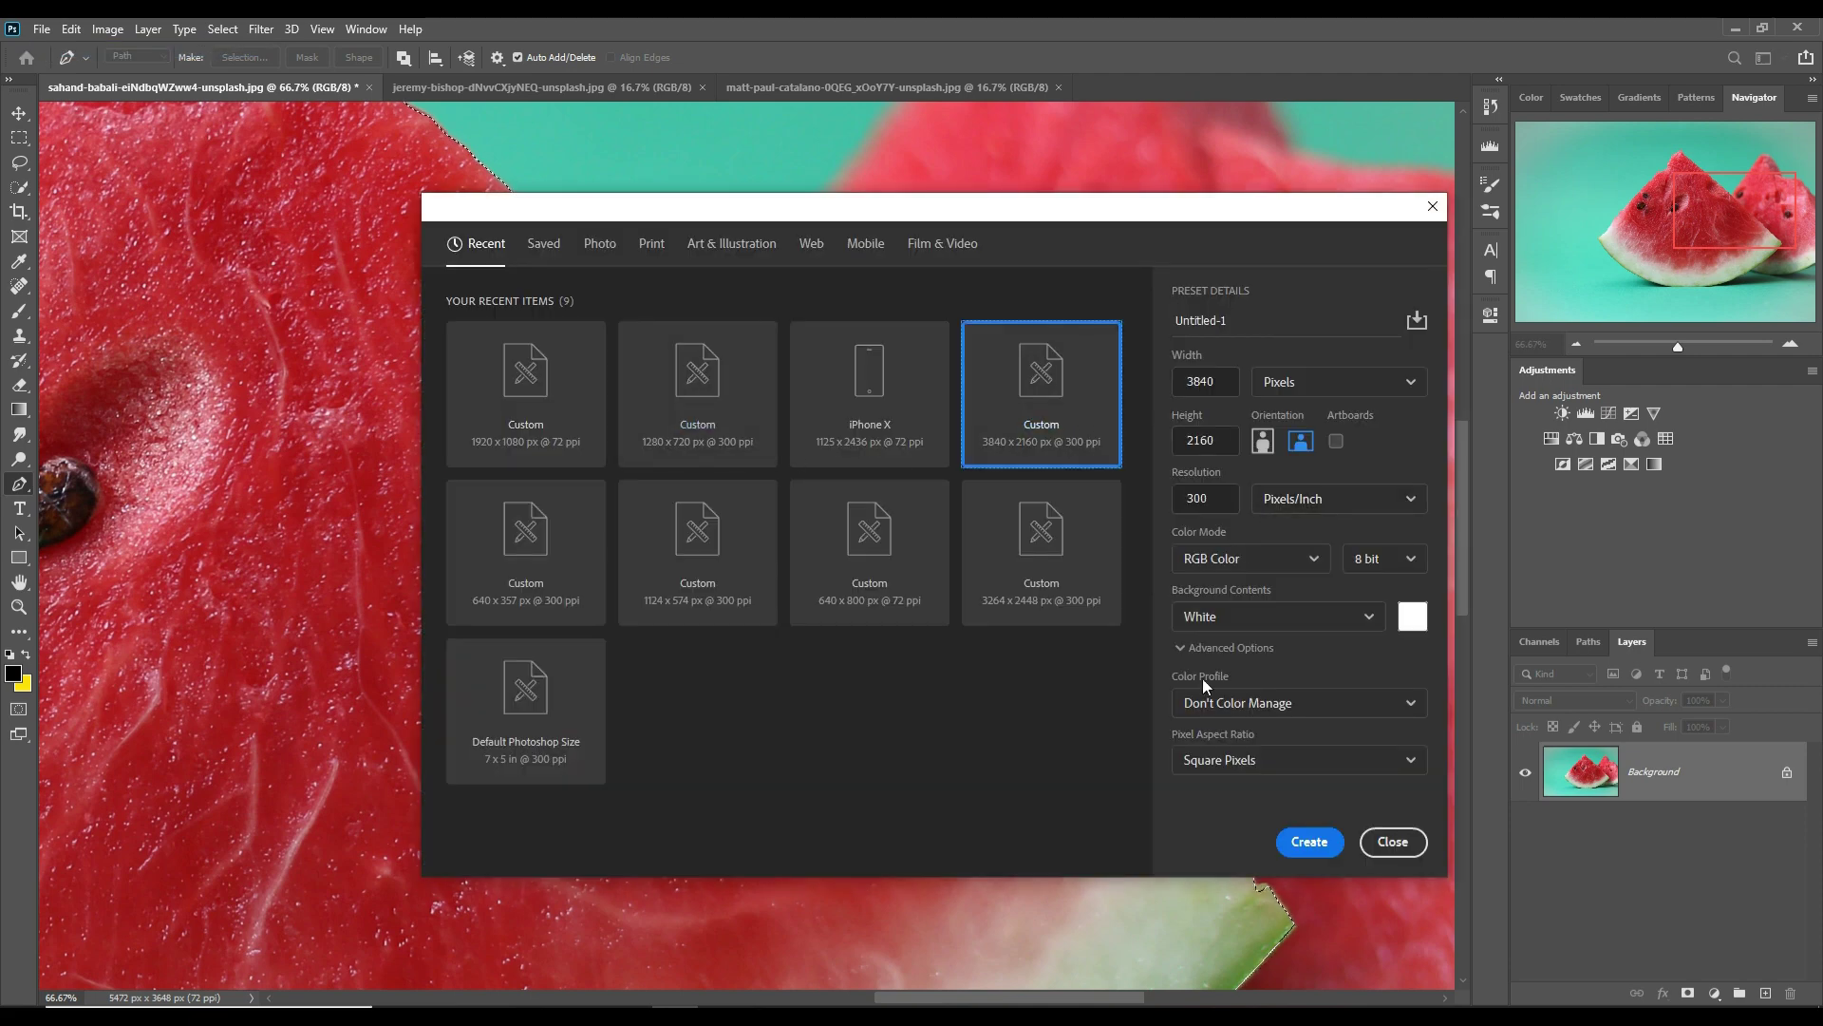
left_click(1315, 837)
key("v")
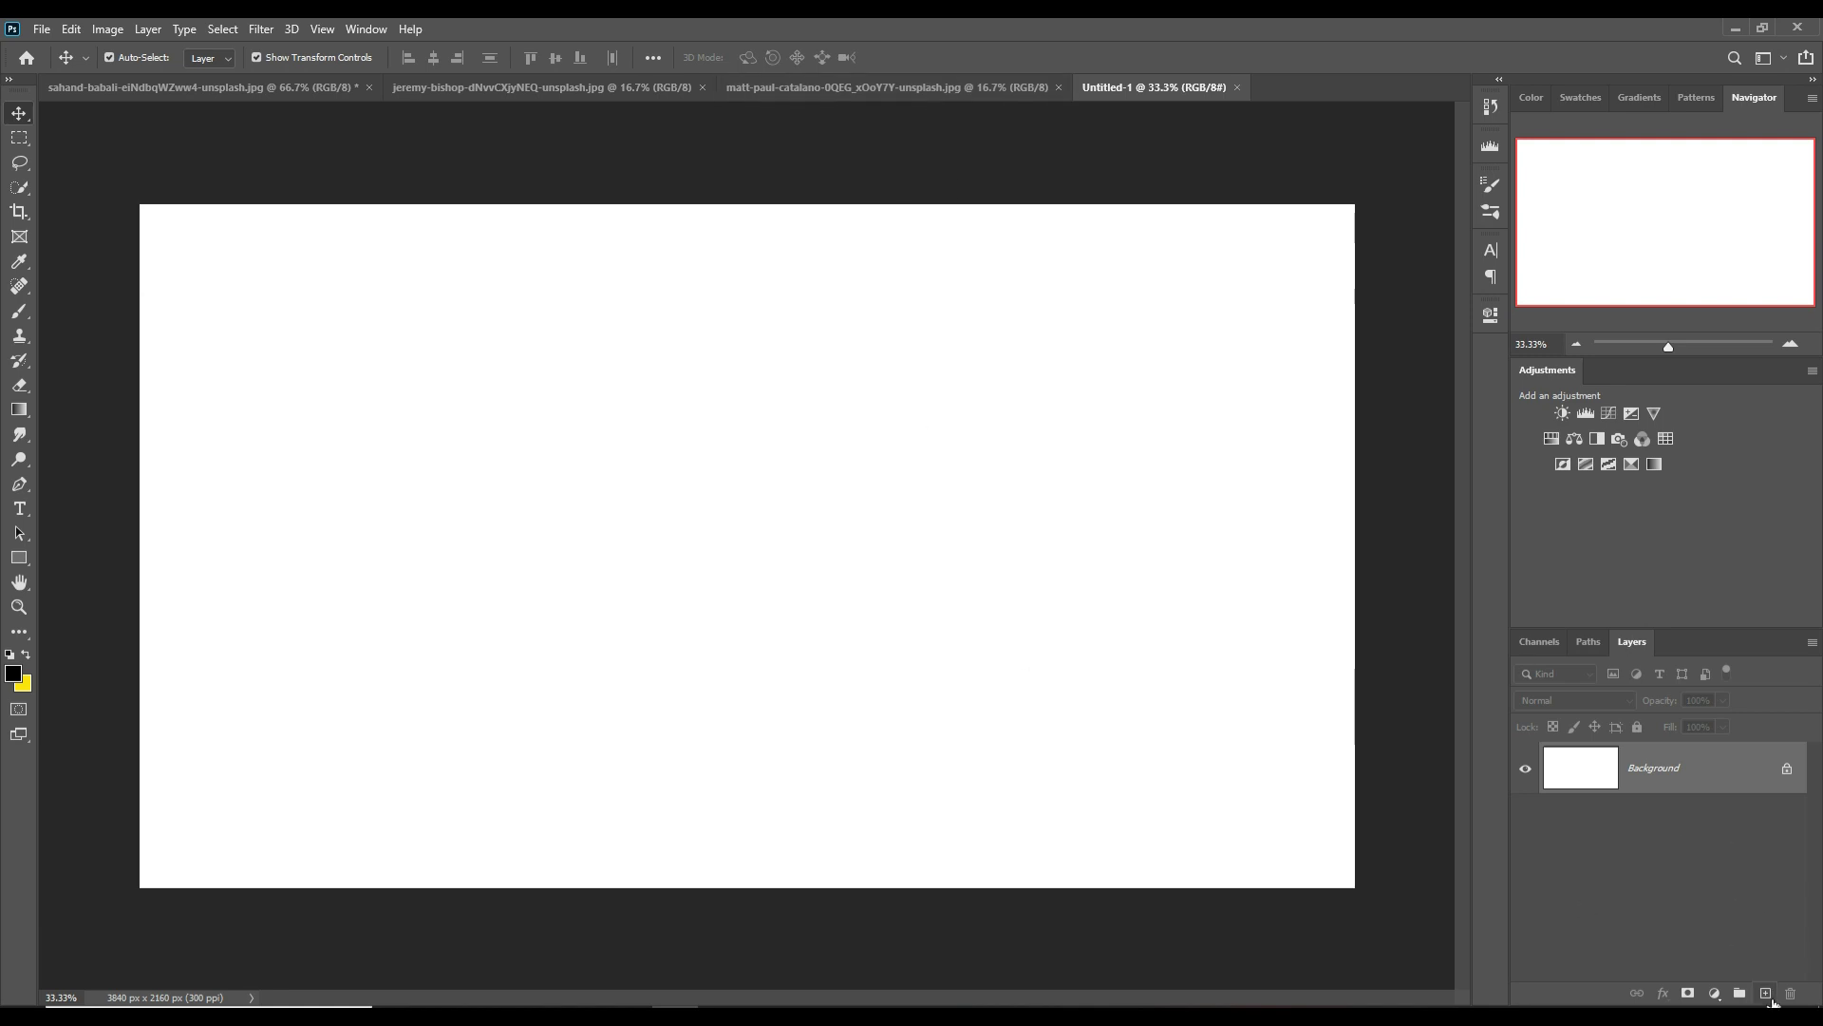
- Add a Solid Color fill layer set to a light cyan
left_click(1765, 992)
left_click(1683, 658)
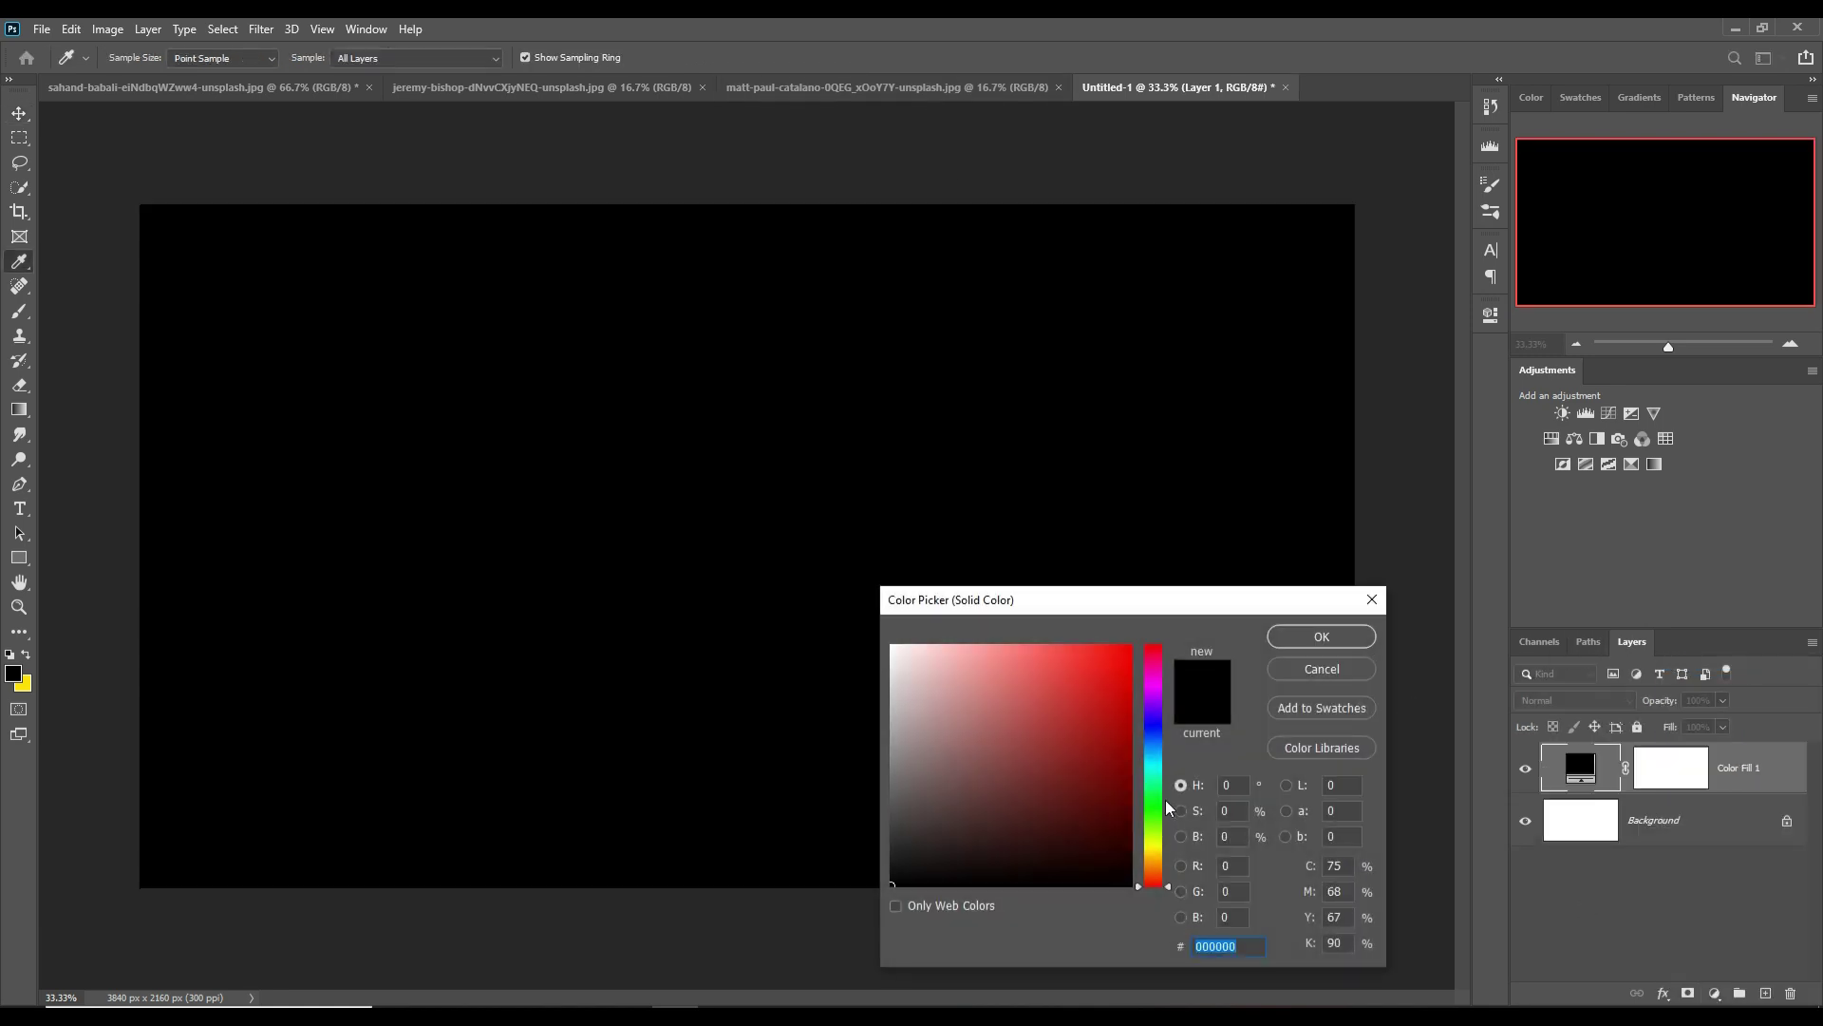
left_click_drag(1169, 807, 1168, 772)
left_click(1112, 741)
left_click(1085, 704)
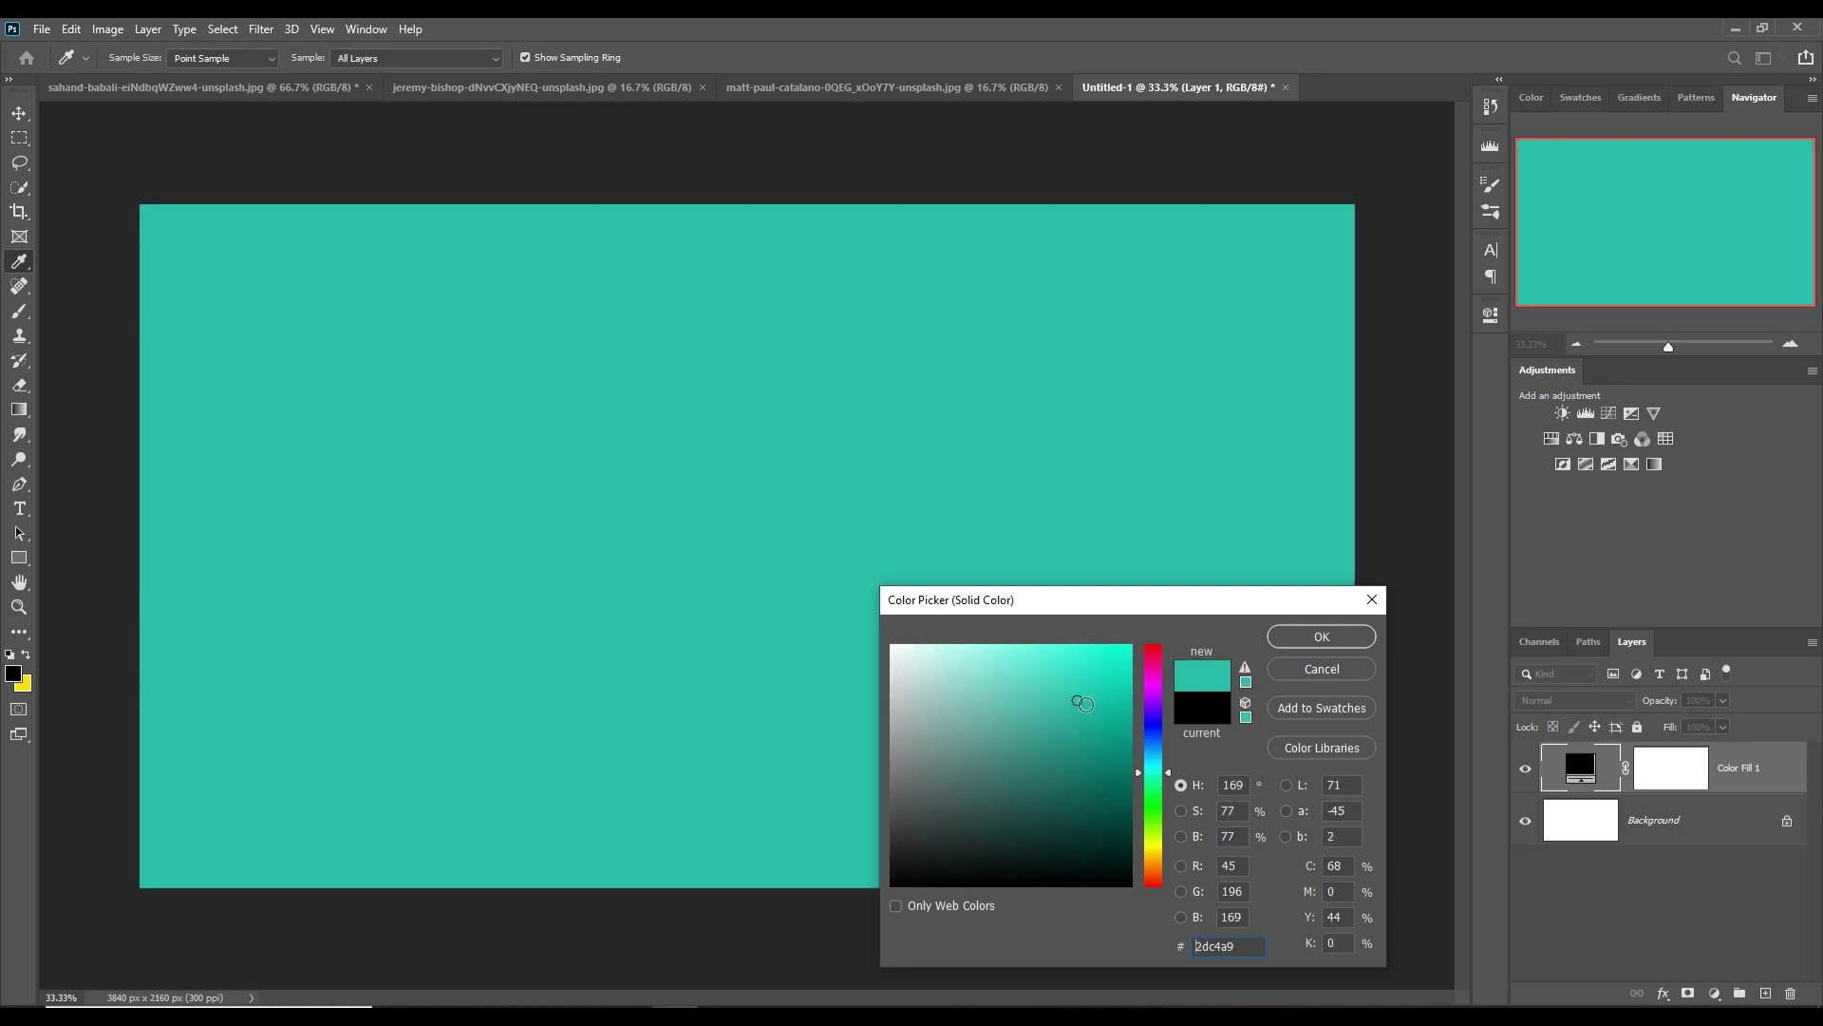
left_click_drag(1163, 772, 1159, 775)
left_click(1031, 703)
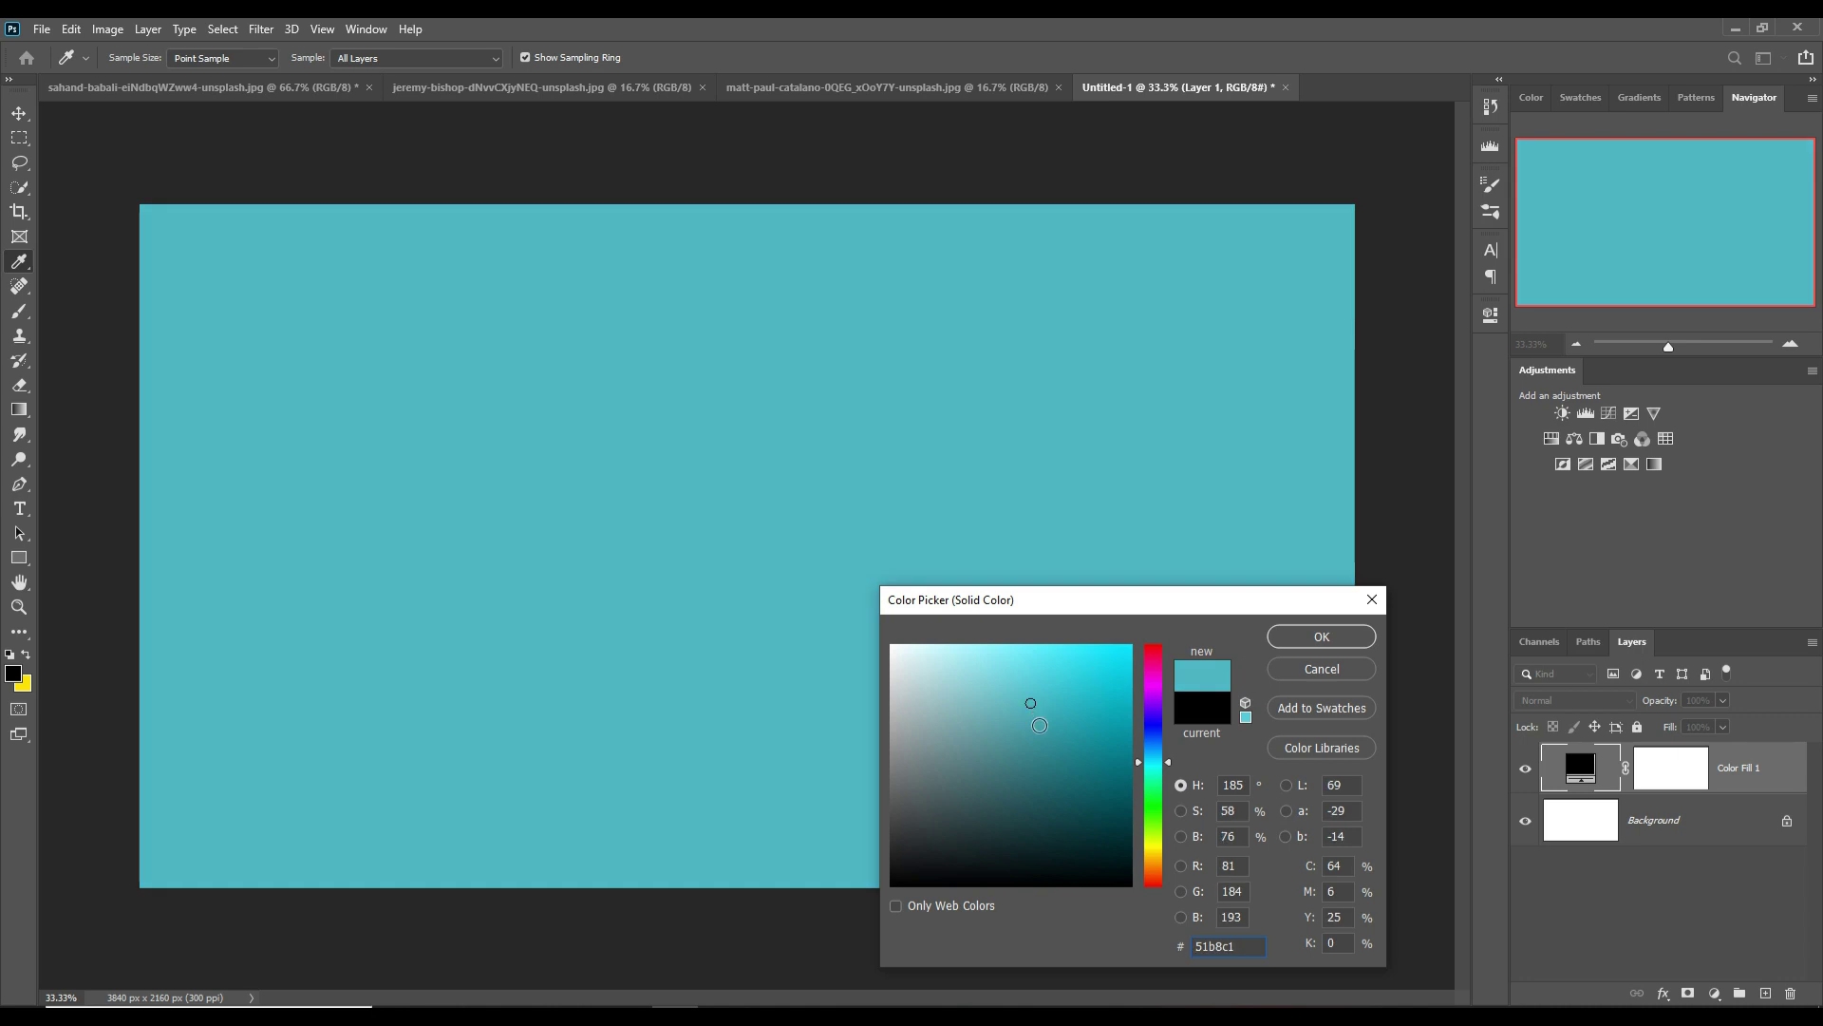
left_click(1015, 669)
left_click(1029, 683)
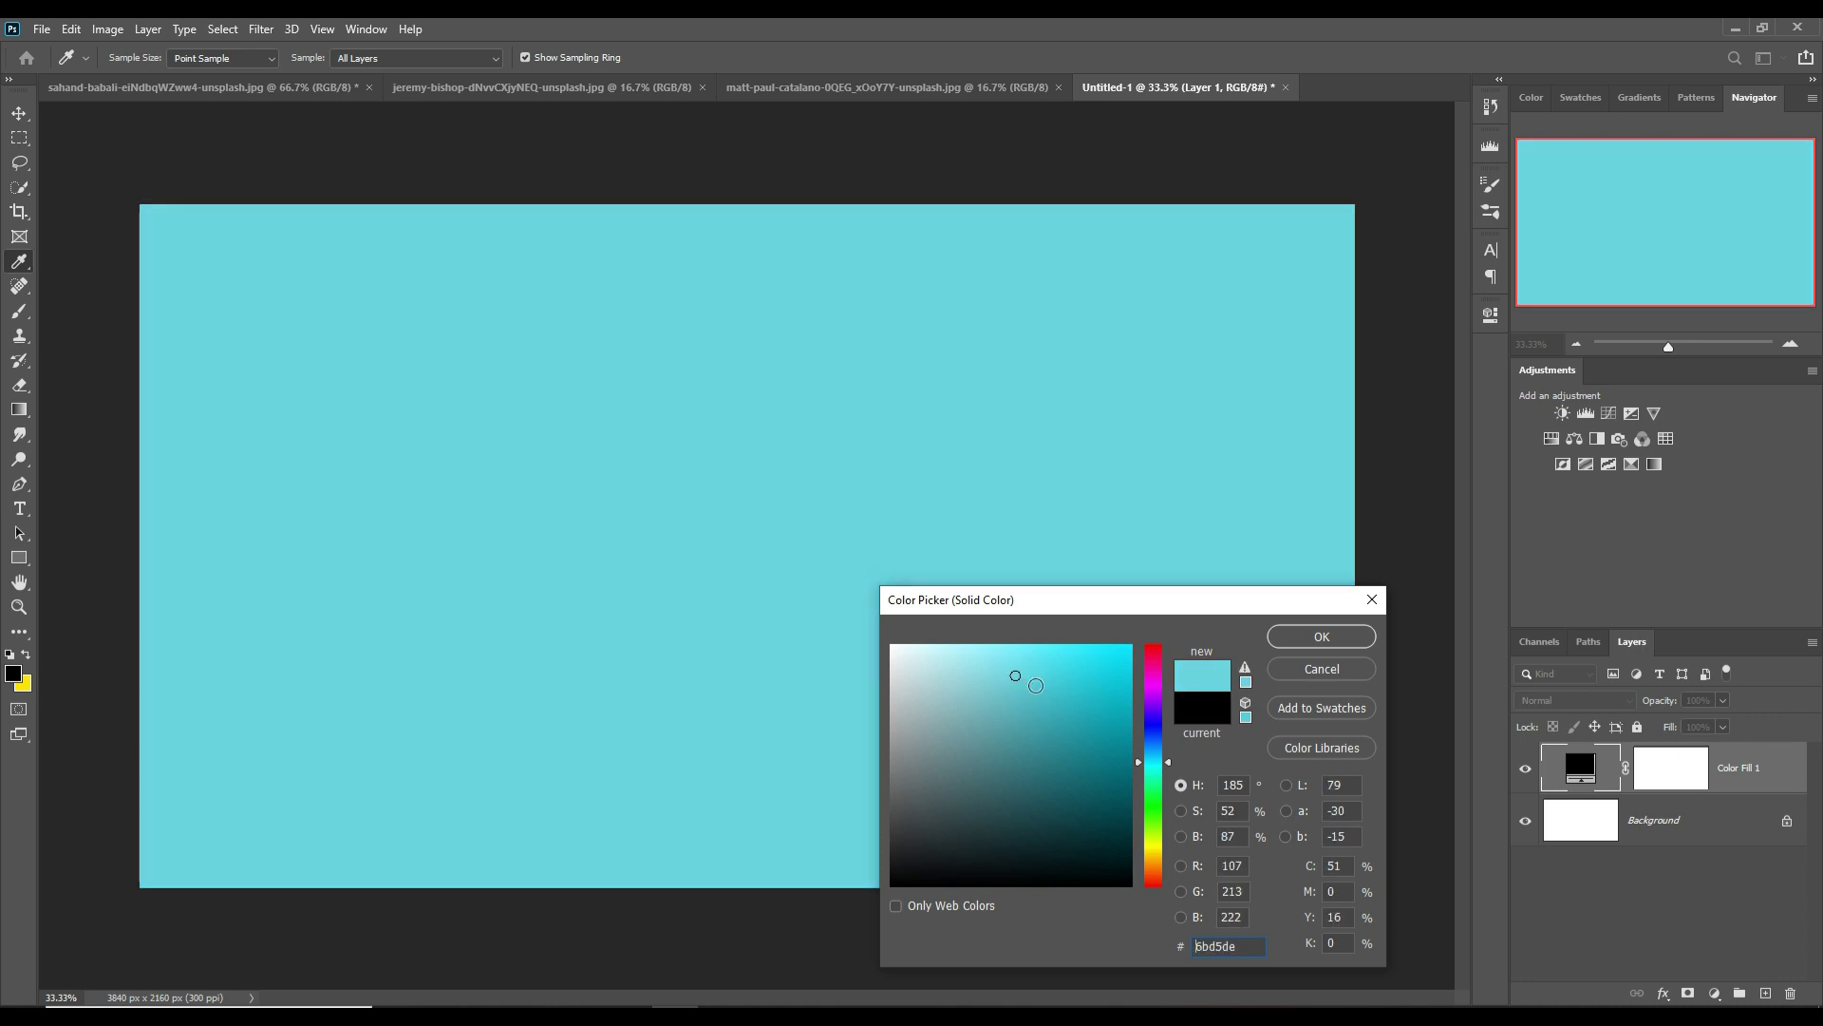
left_click(1367, 638)
- Drag the selected watermelon slice from its photo into the Untitled-1 cyan document
key("v")
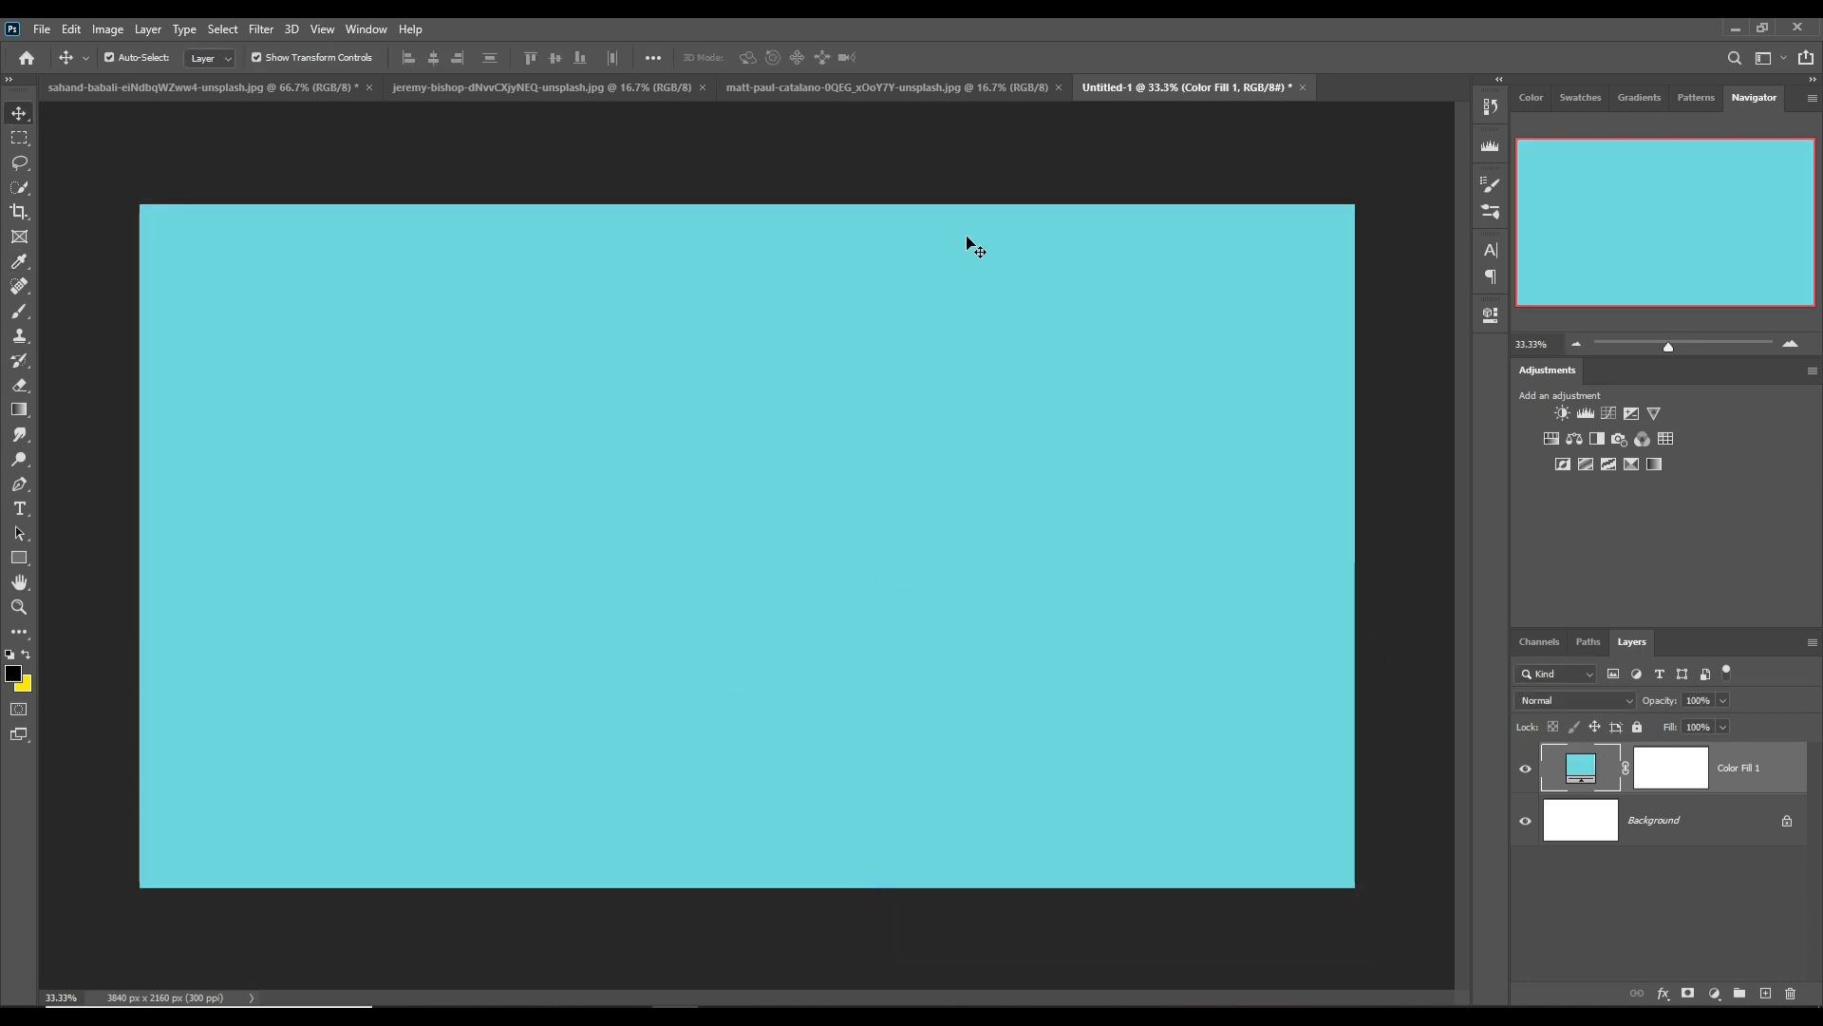
left_click(855, 87)
left_click(218, 91)
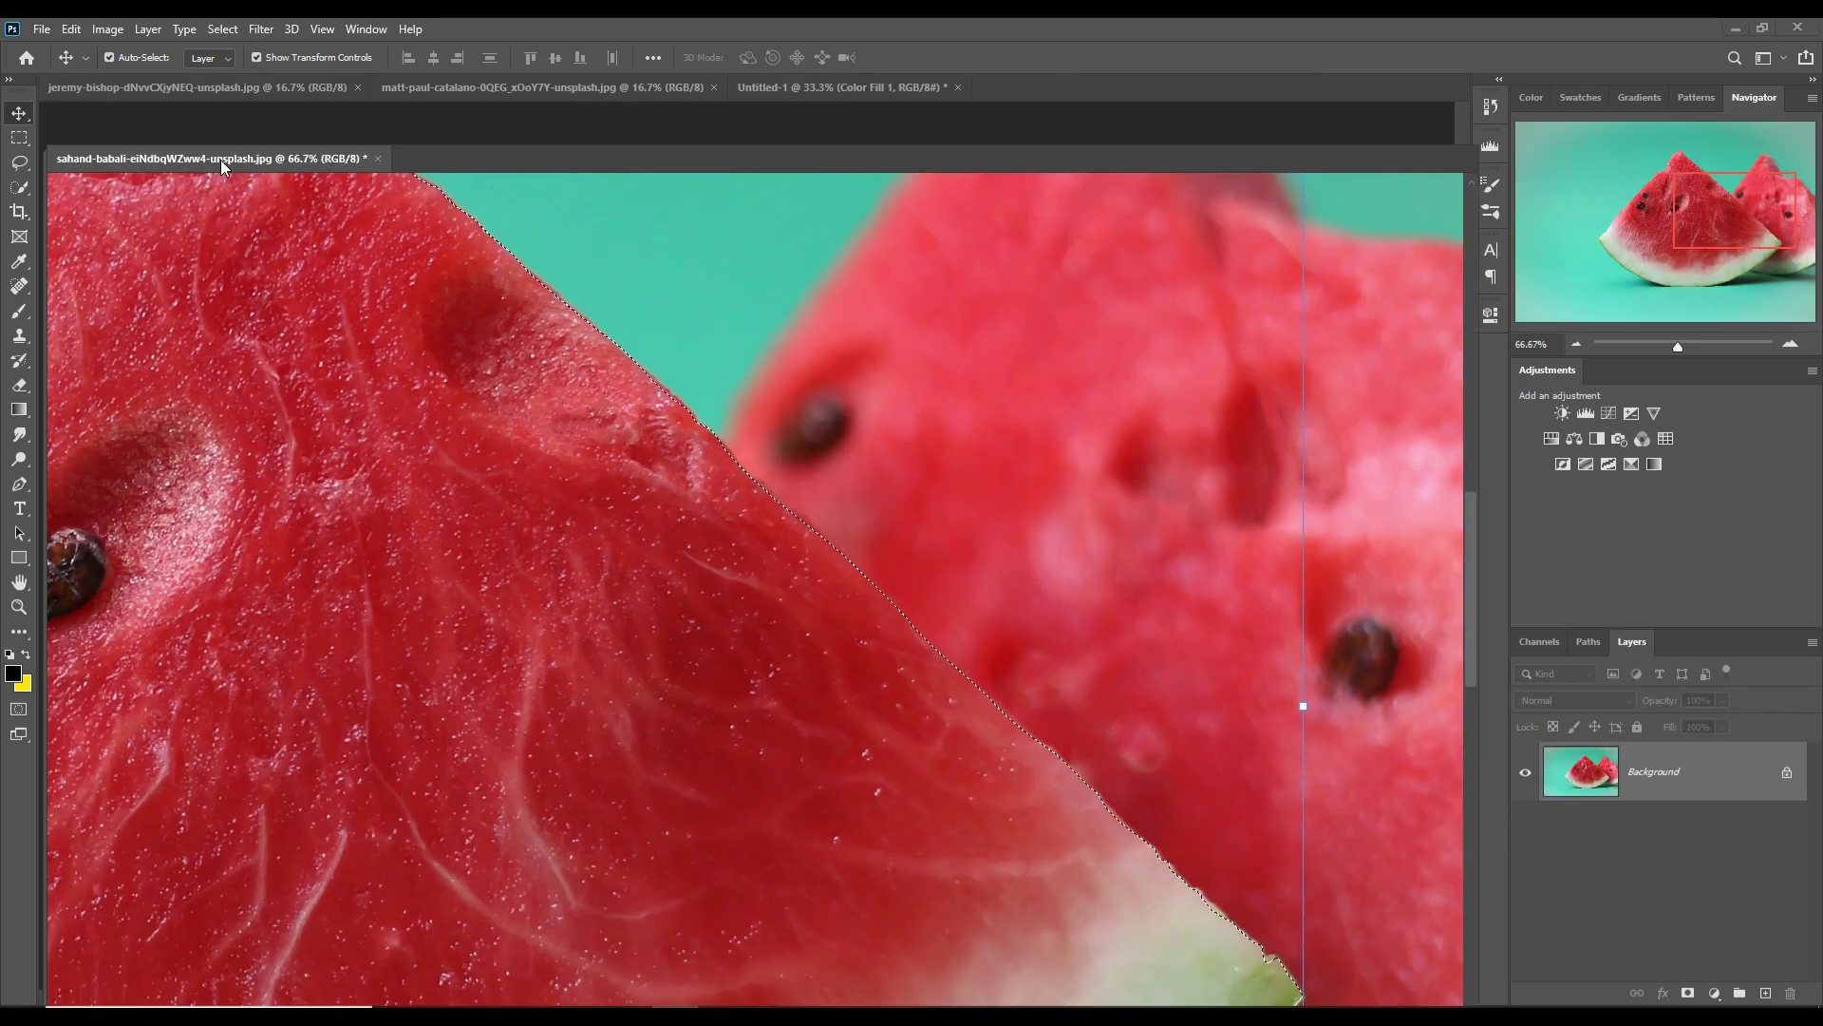
left_click_drag(213, 89, 1016, 268)
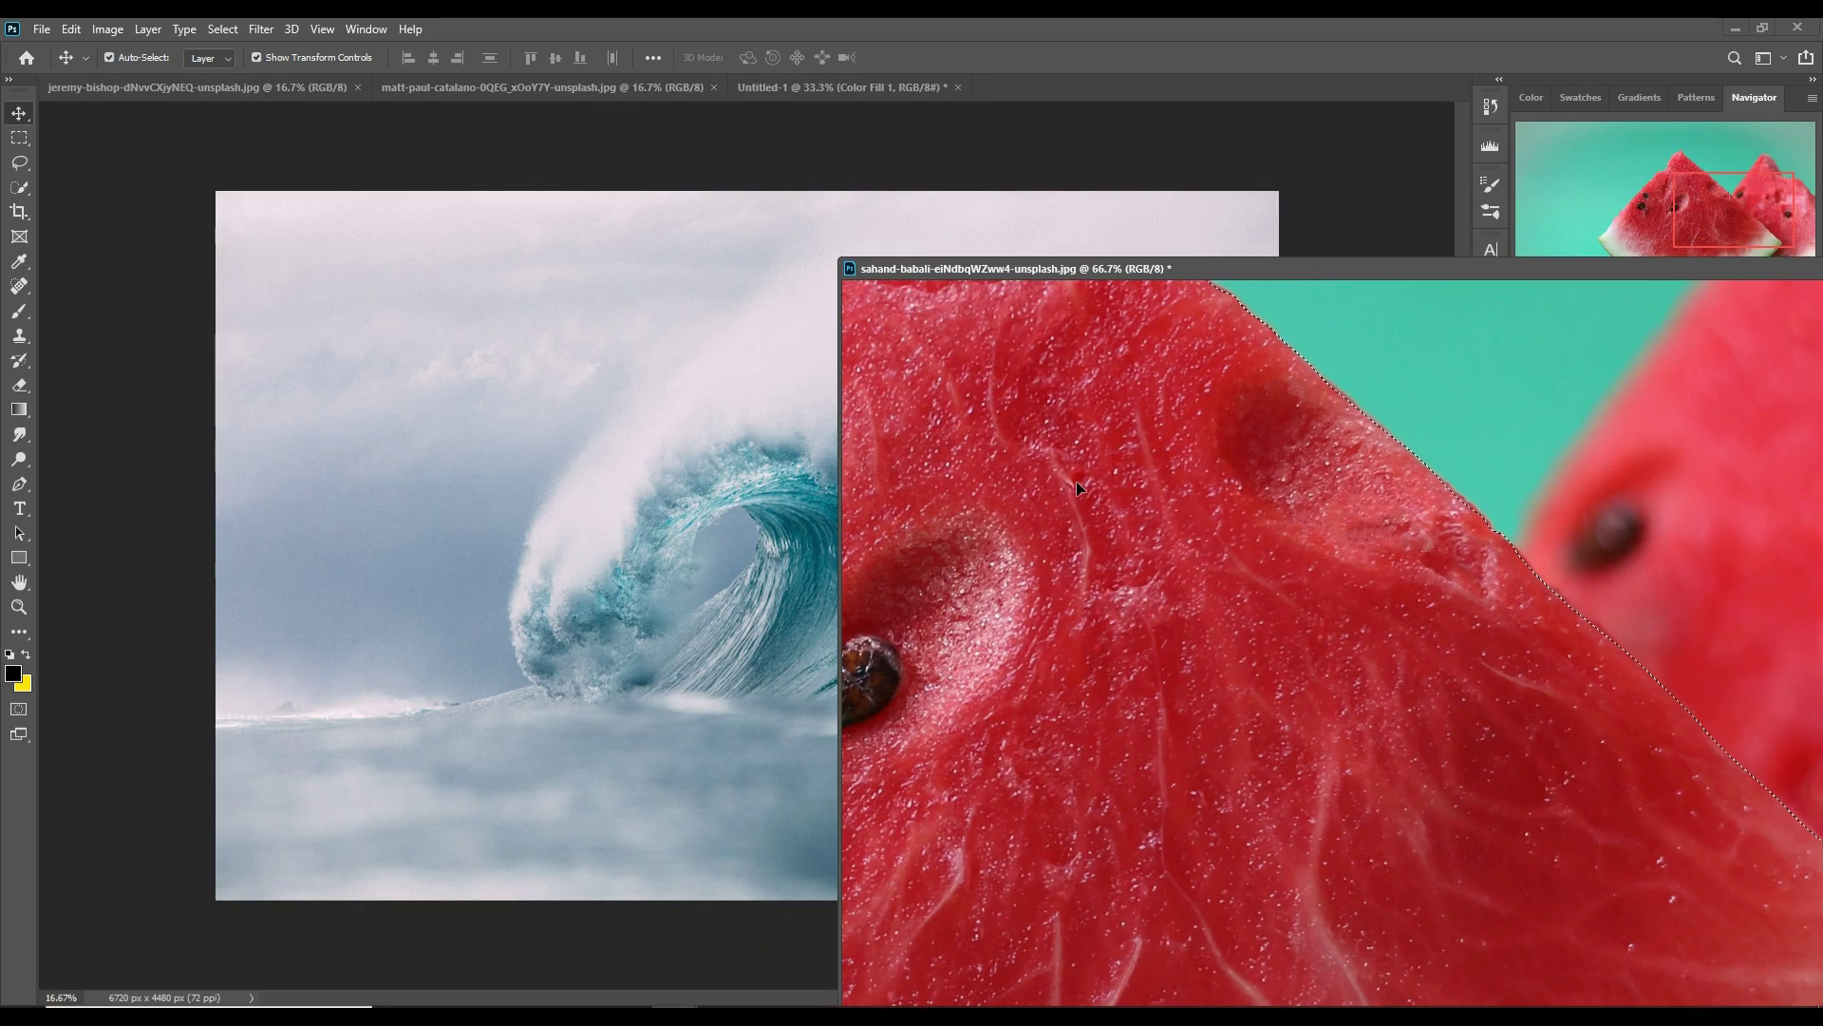
left_click_drag(1076, 481, 1079, 517)
left_click(802, 86)
left_click(1094, 535)
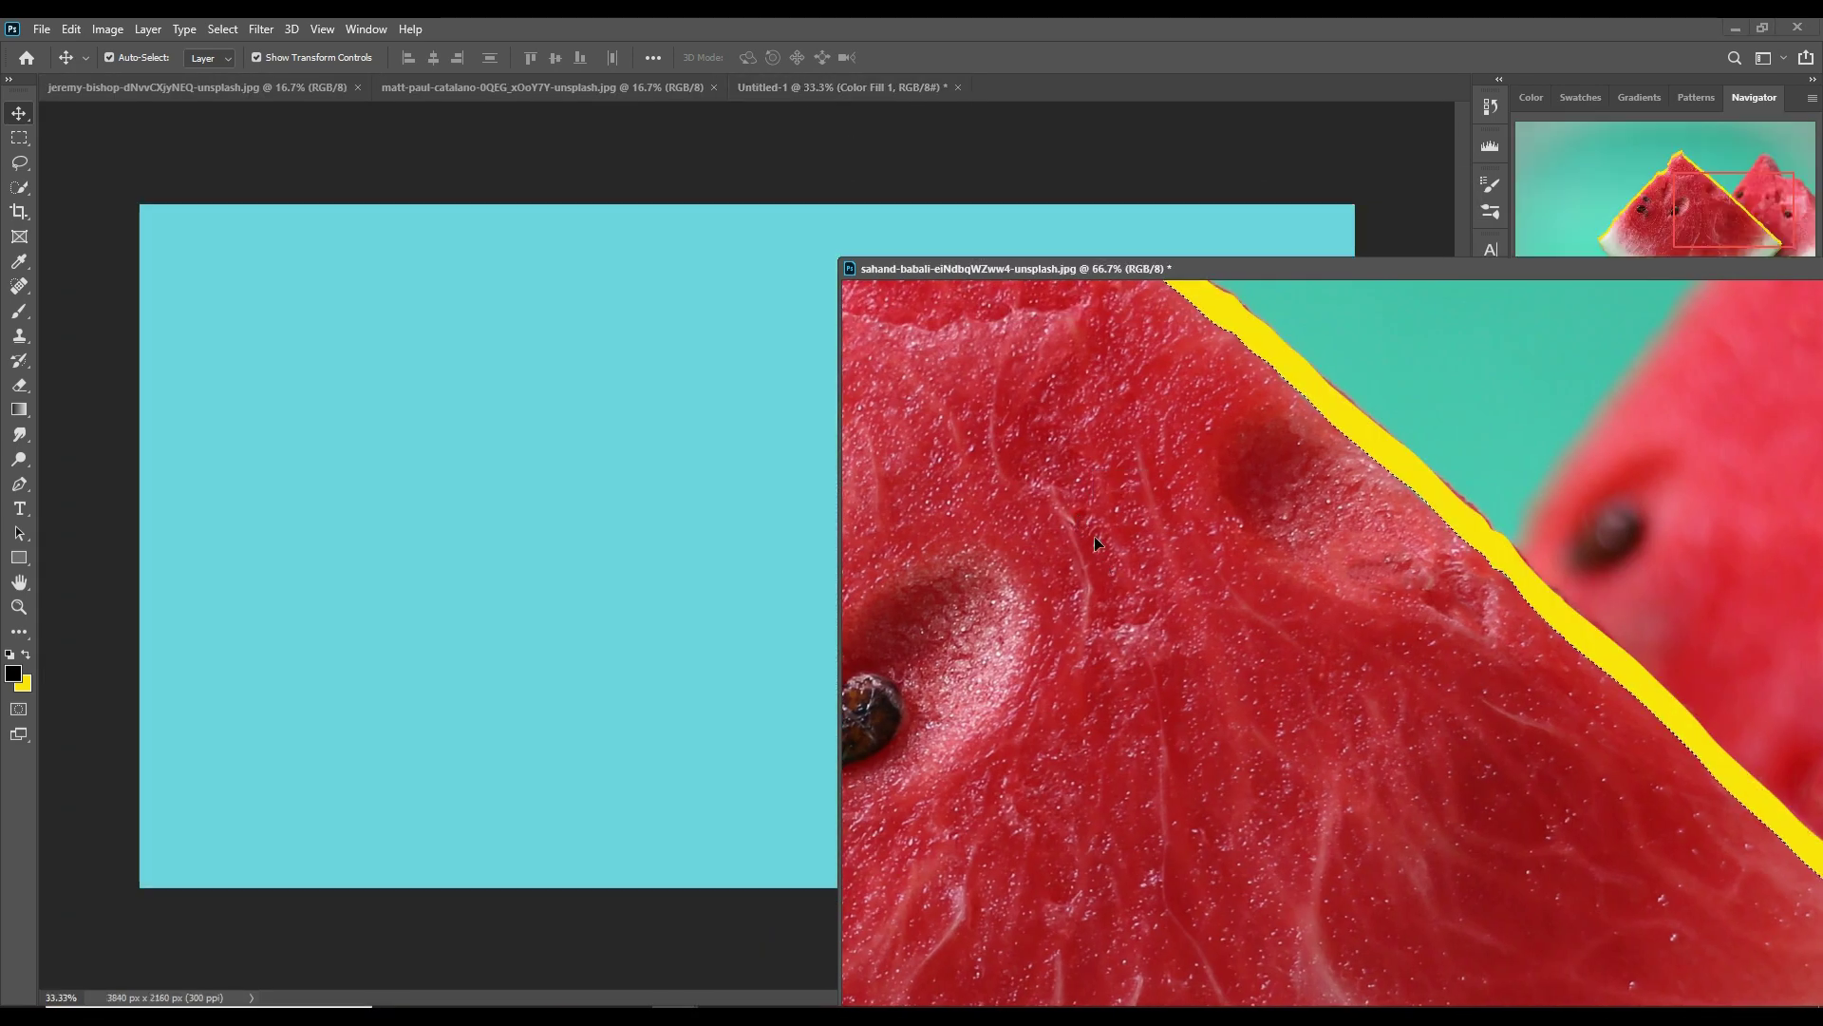
left_click_drag(1092, 538, 756, 515)
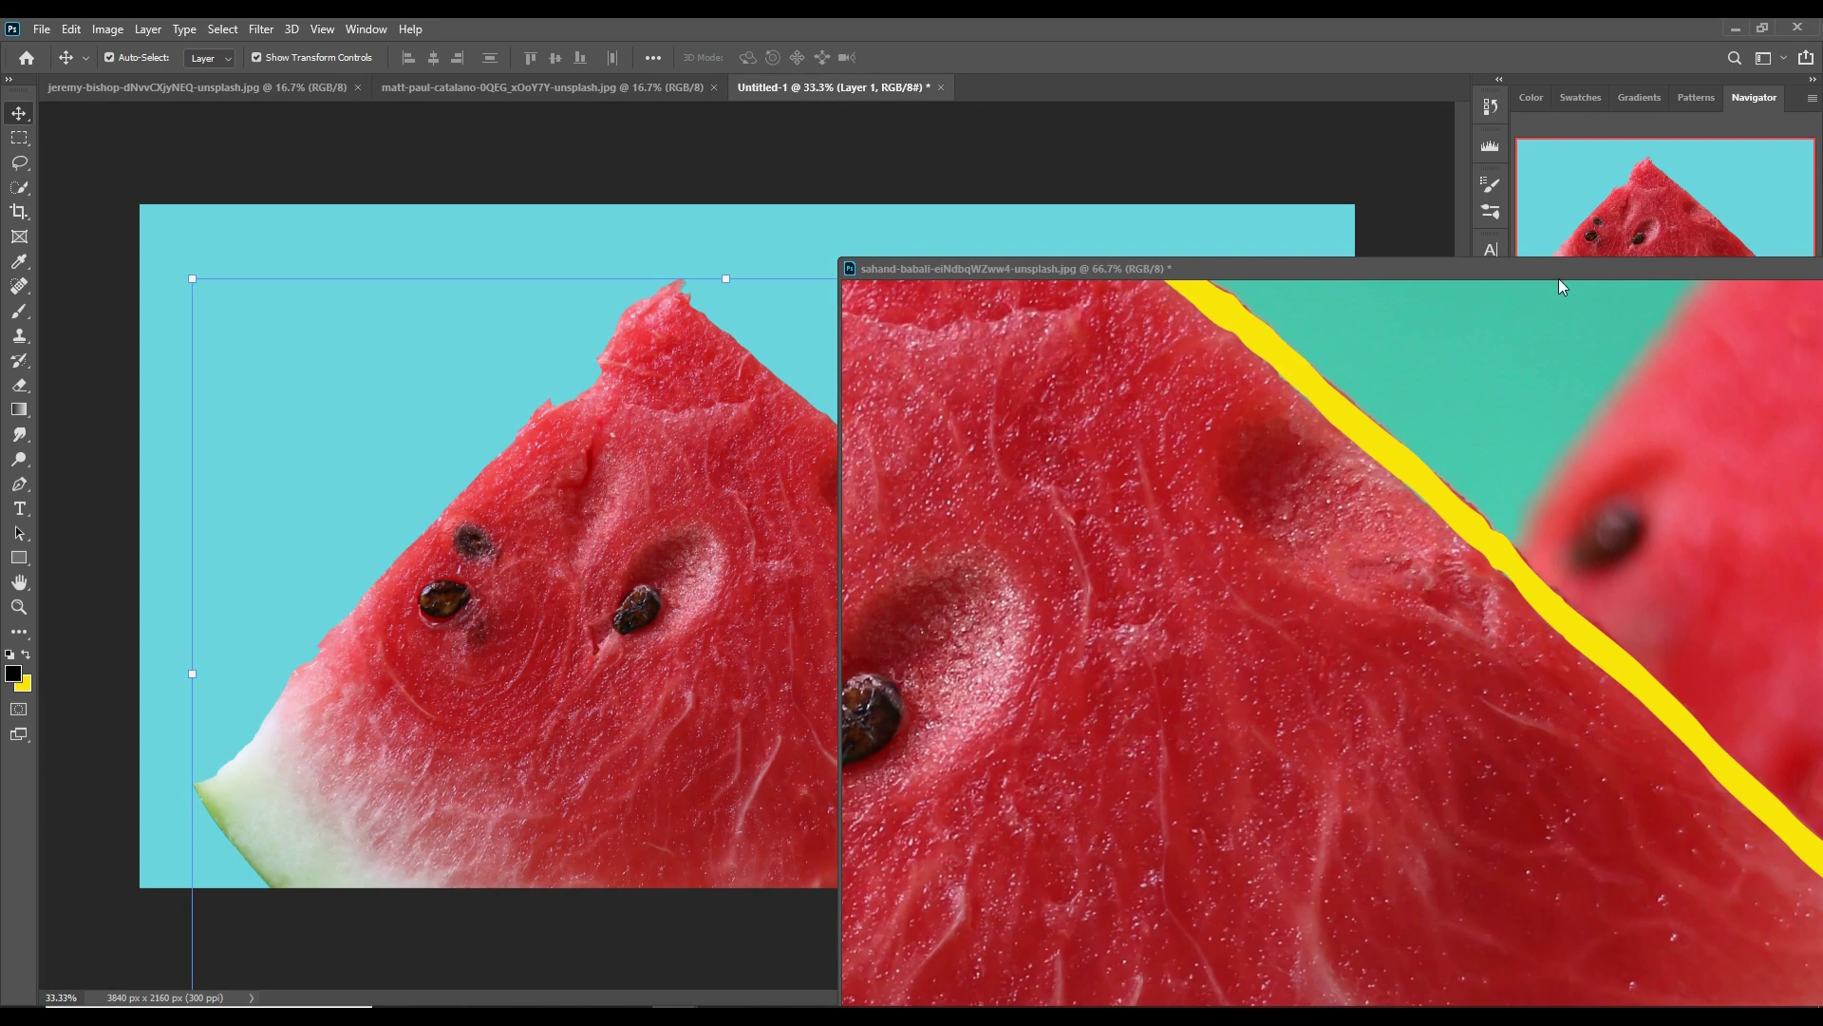
left_click_drag(1567, 270, 1240, 467)
left_click(1354, 465)
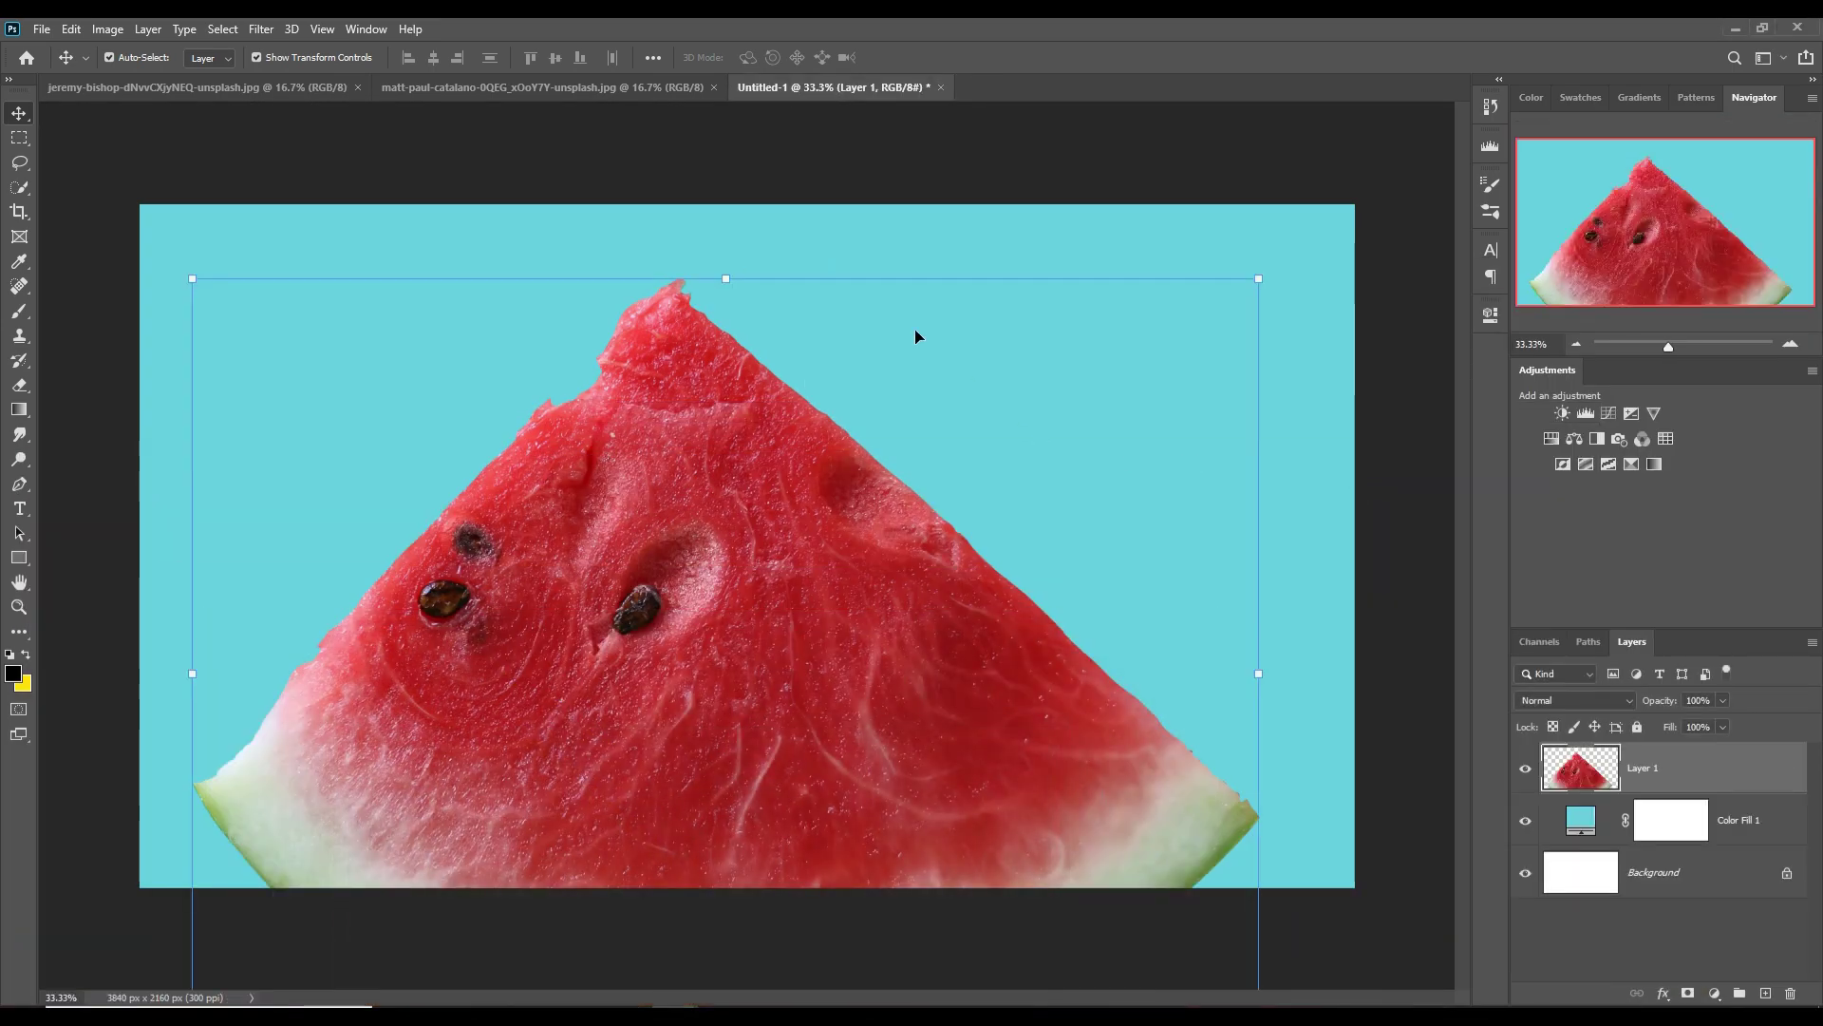
- Scale the watermelon slice down and centre it on the canvas
left_click_drag(733, 292, 733, 586)
left_click_drag(811, 832, 840, 595)
left_click_drag(1100, 341, 1004, 412)
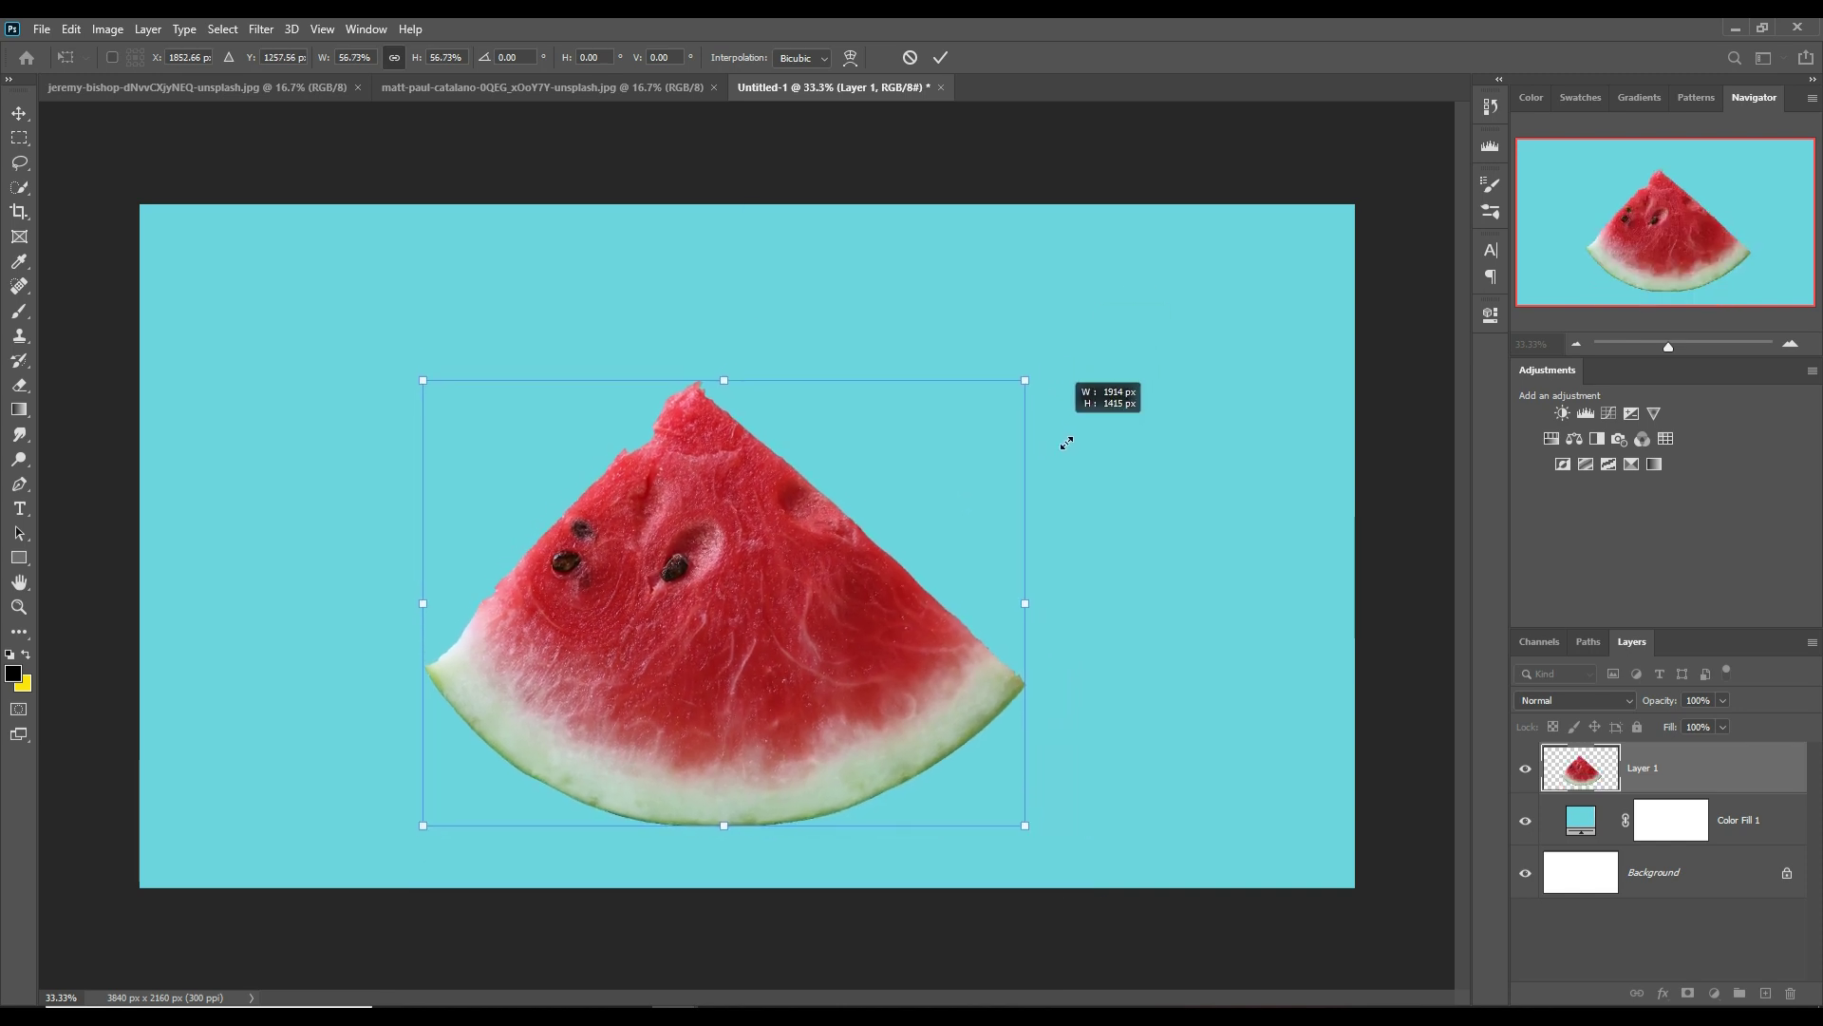
left_click_drag(834, 657, 881, 590)
left_click_drag(871, 652, 839, 726)
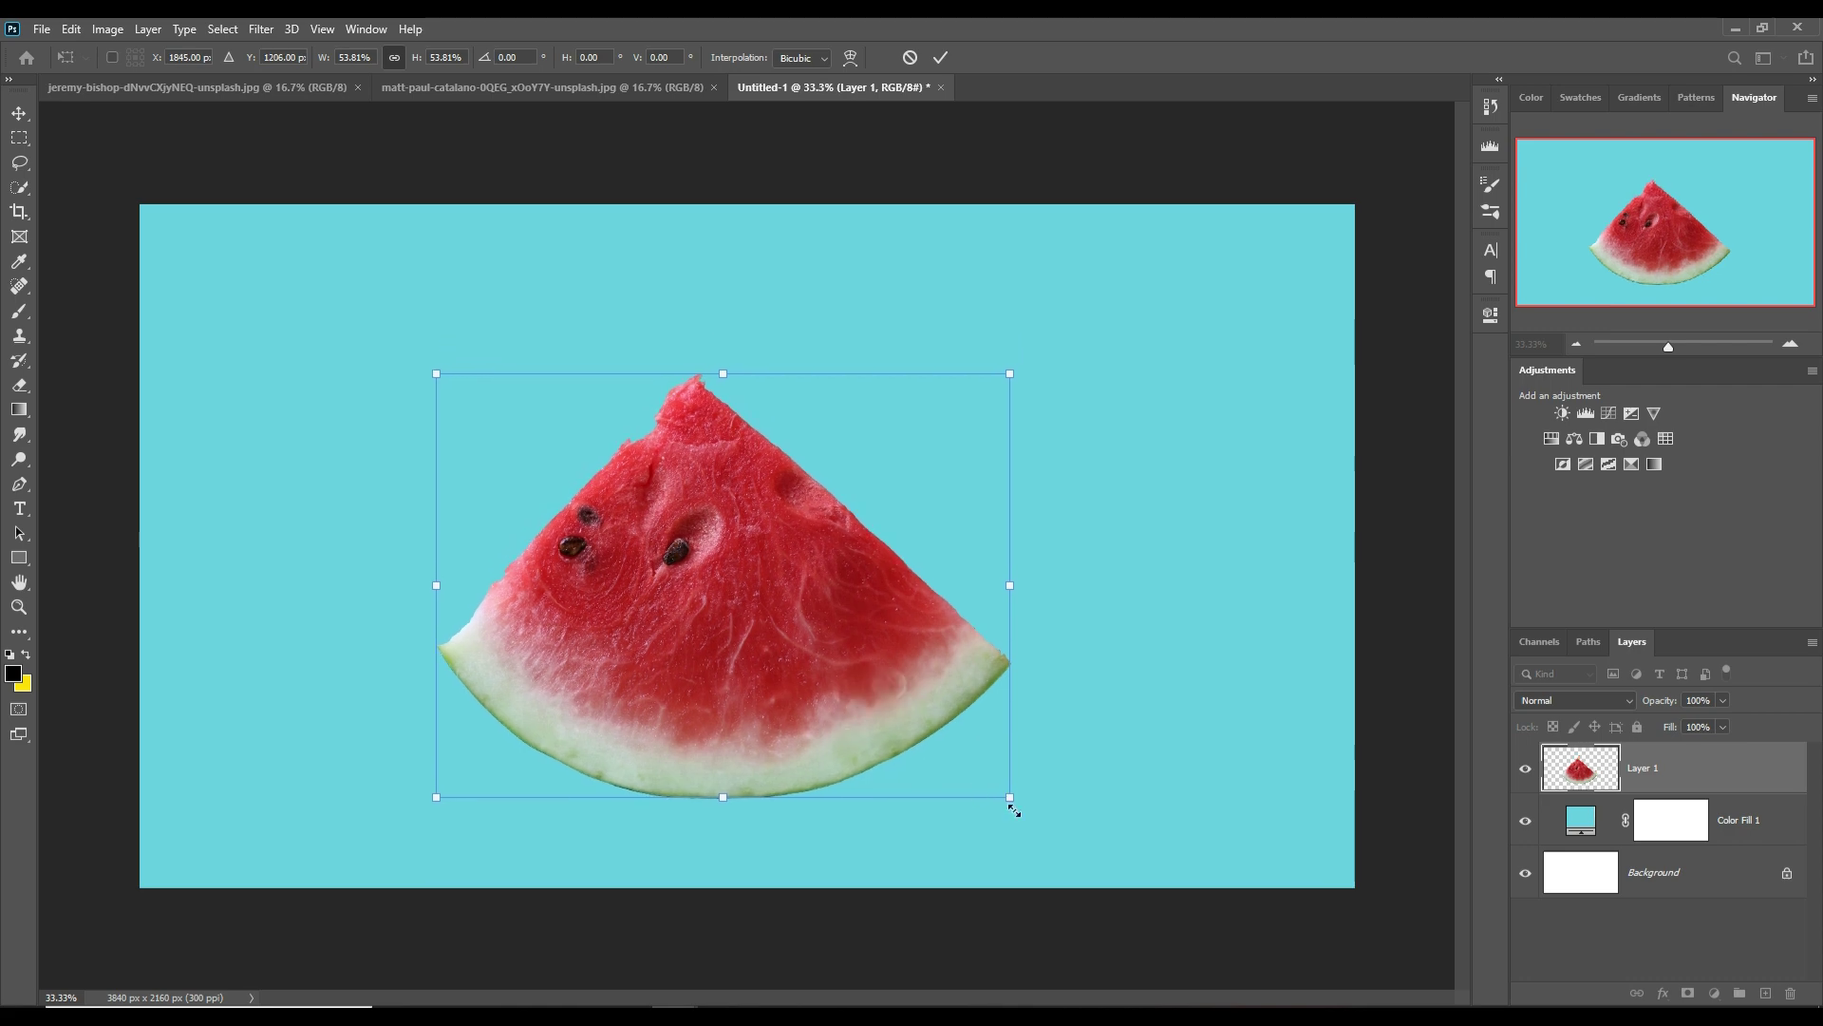
- Rotate the slice about -8°, commit, and add an empty layer above Color Fill 1
left_click_drag(1014, 810, 1064, 758)
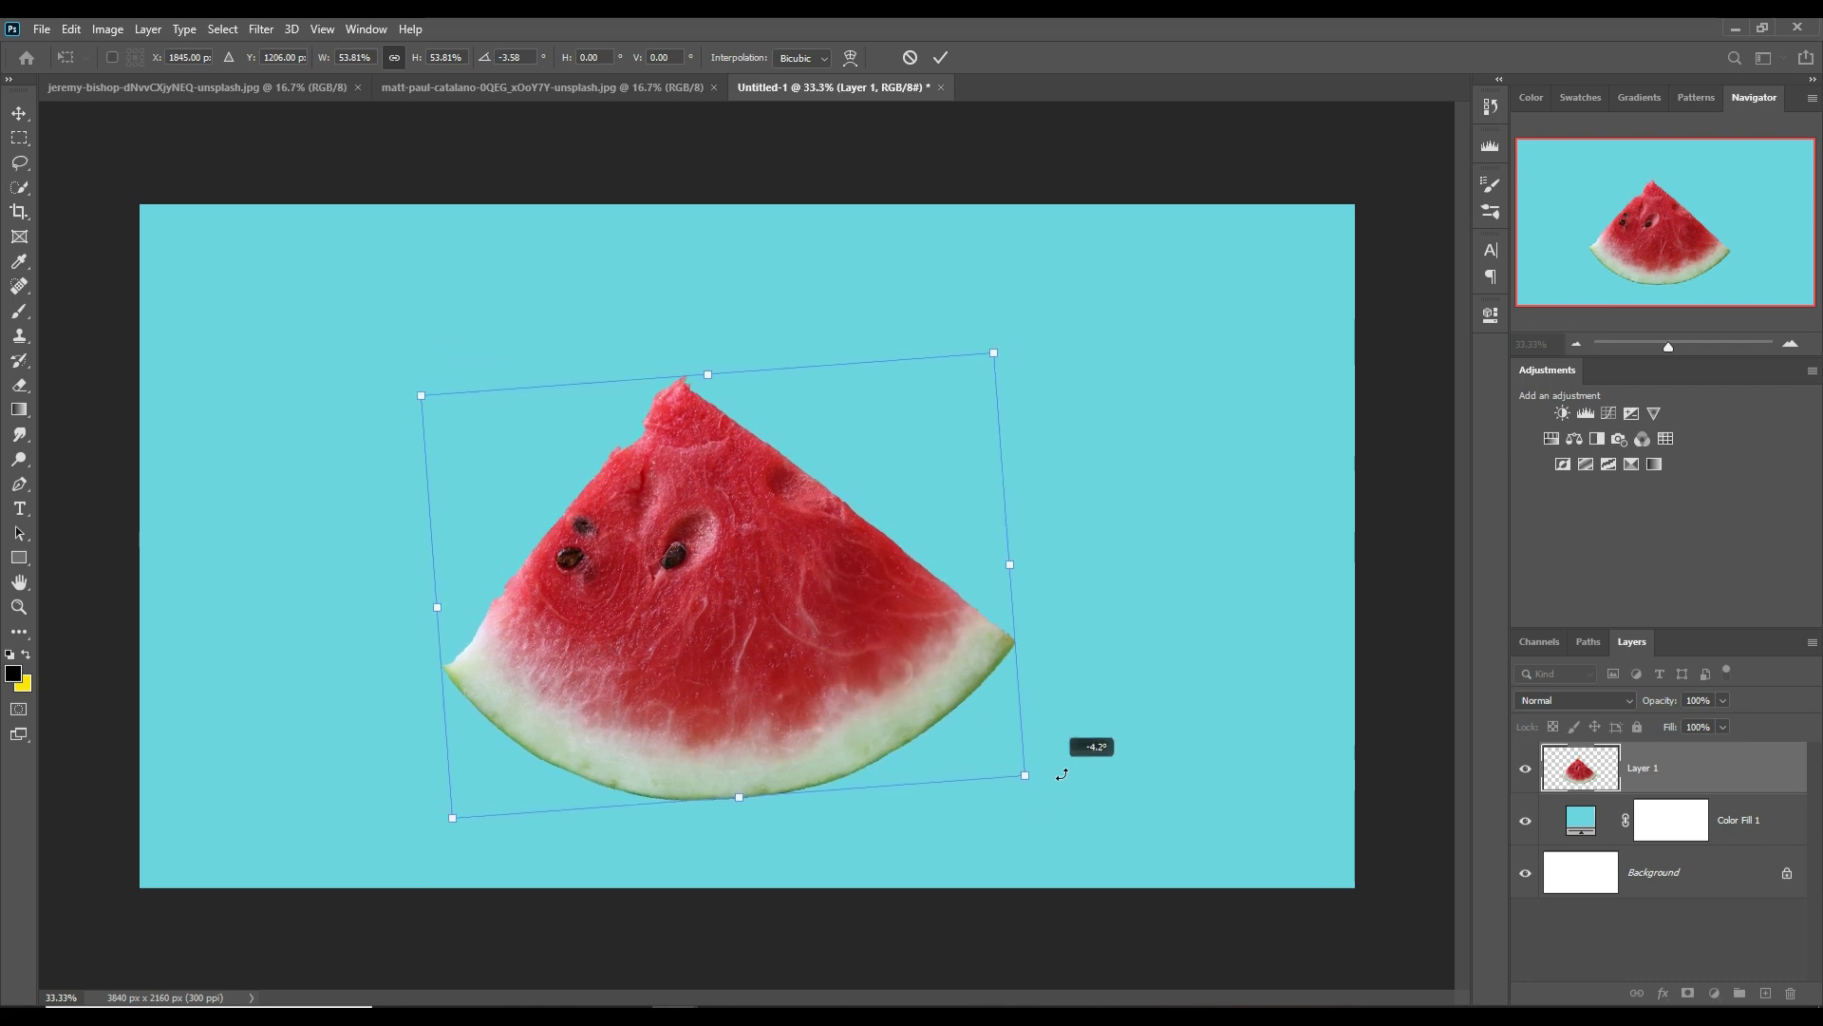
left_click(950, 62)
left_click(1745, 838)
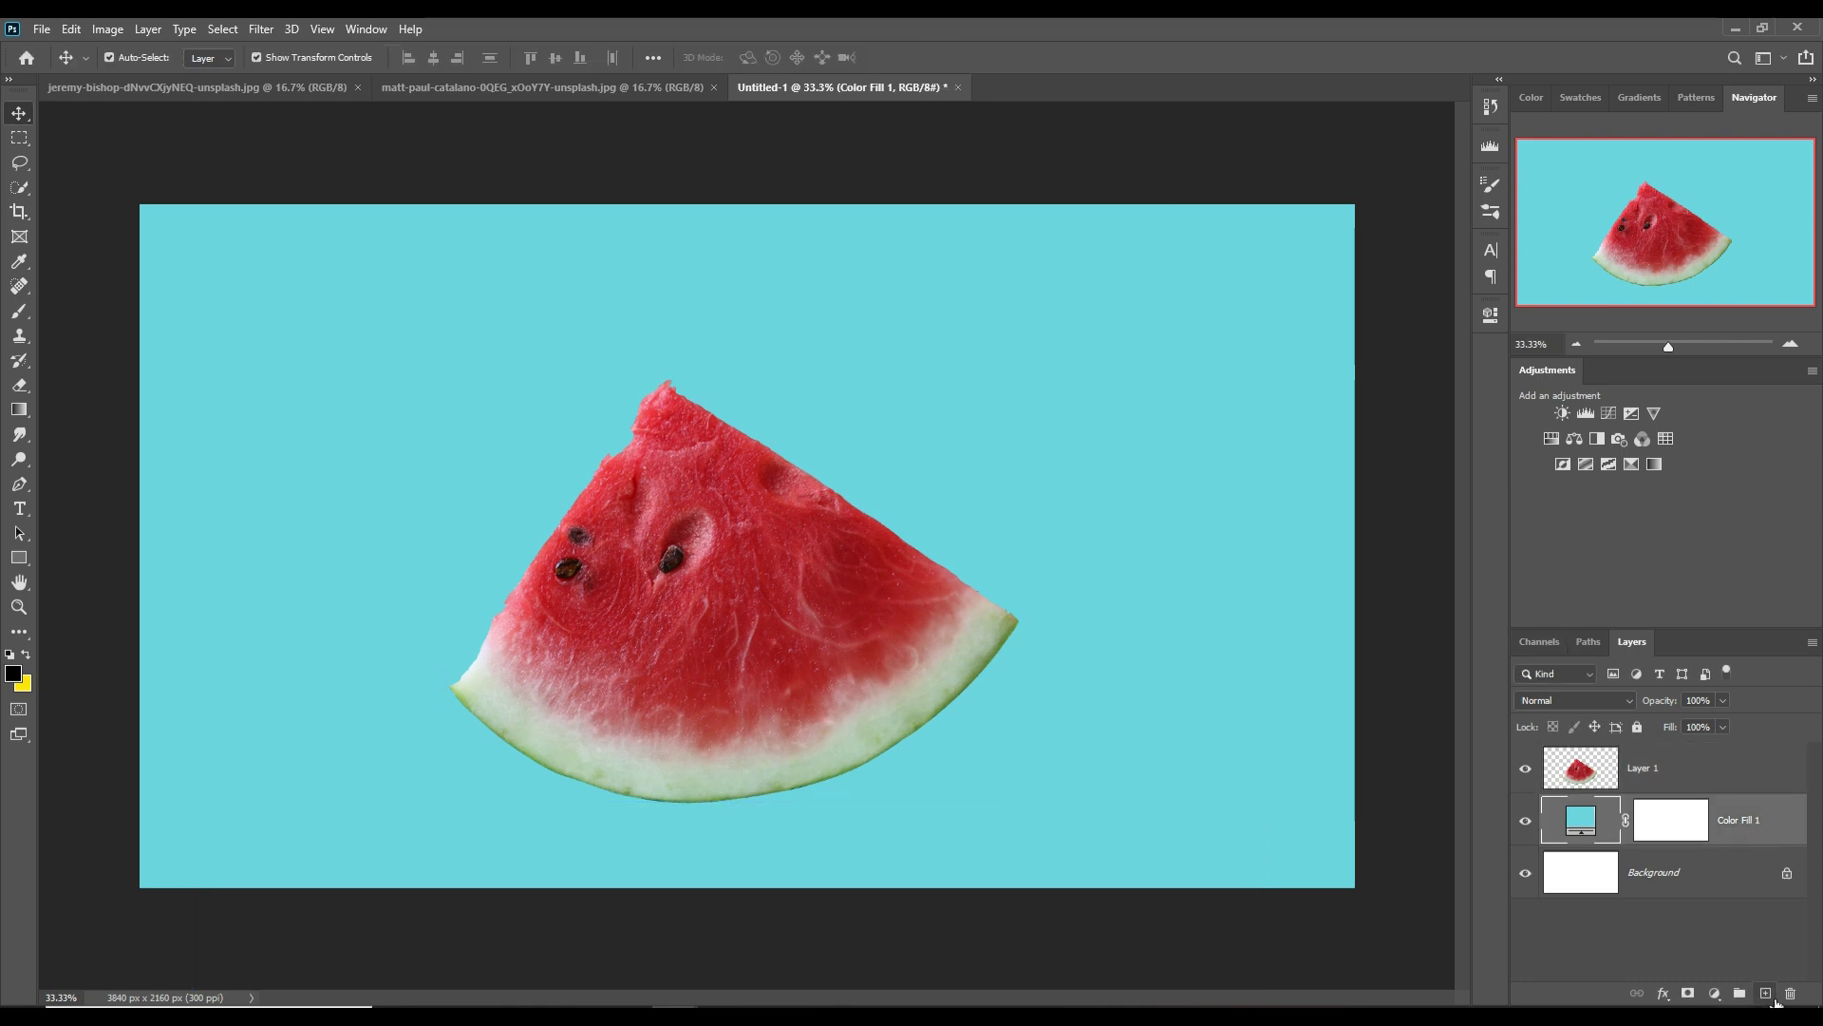
left_click(1769, 995)
- Paint a large soft black dab on Layer 2 with an enlarged brush
left_click(17, 317)
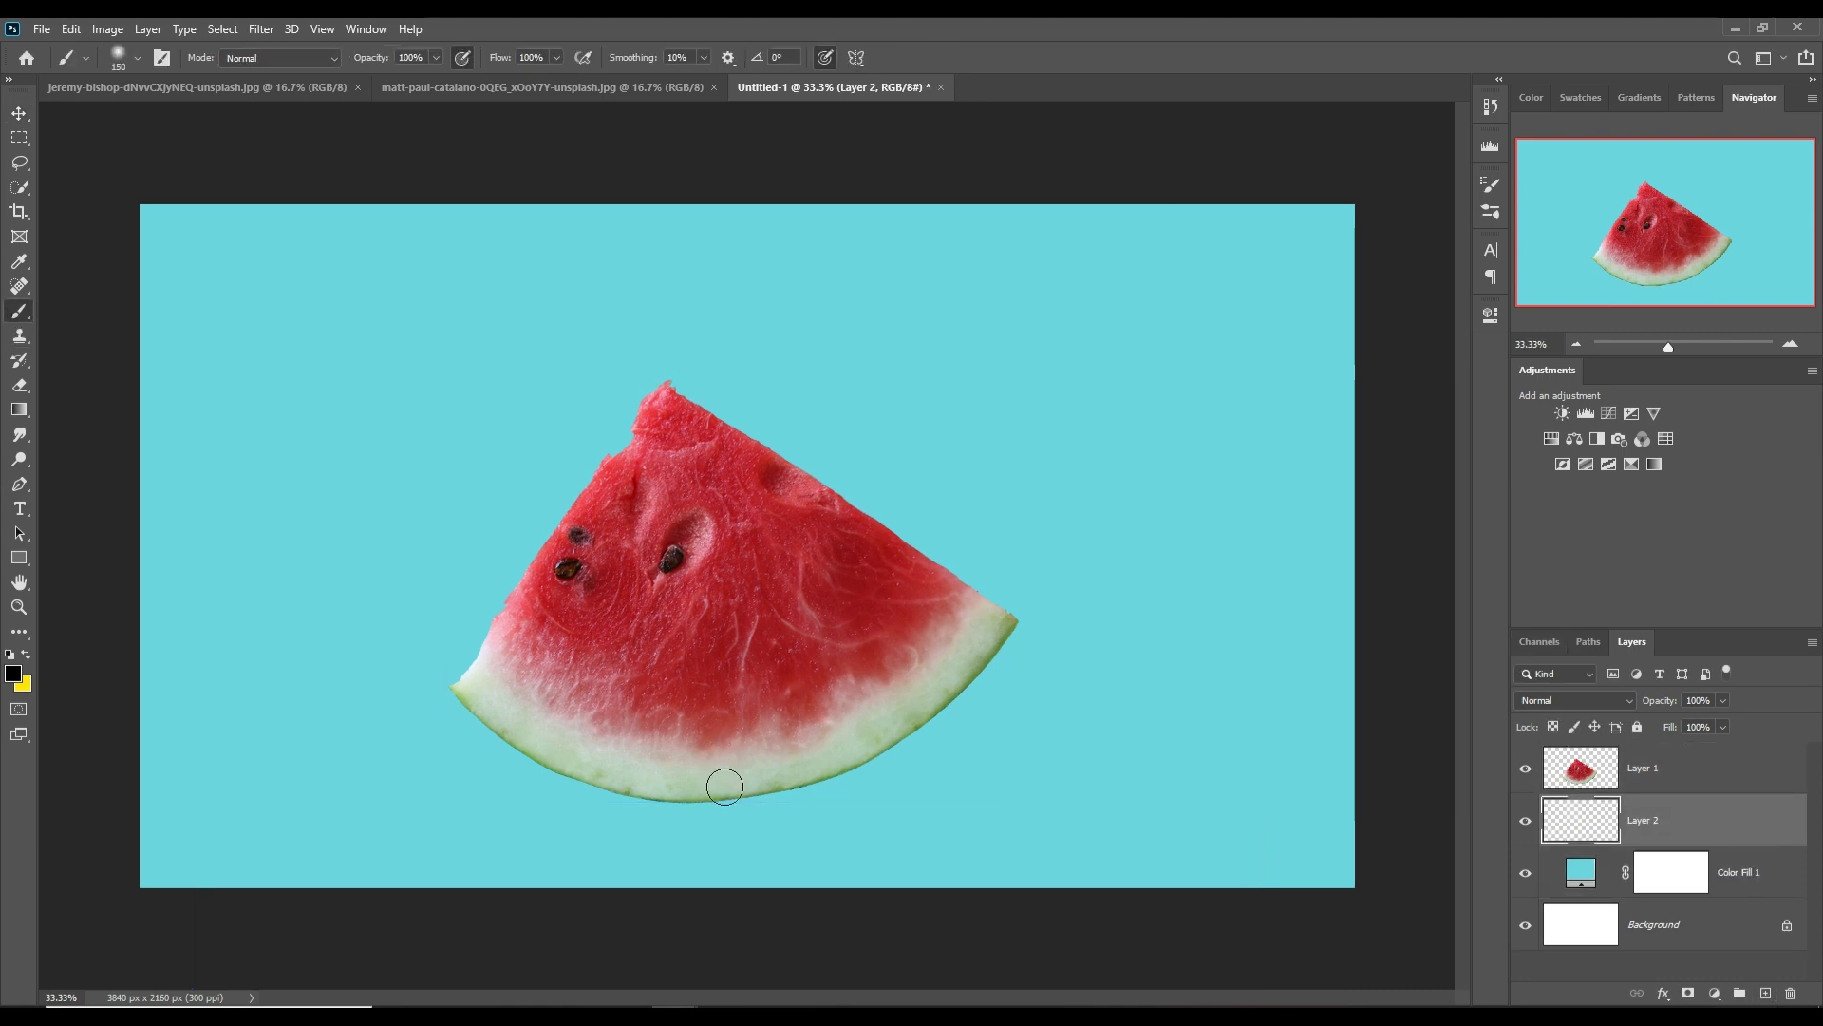
key("bracketright")
key("bracketright")
key("bracketright")
key("bracketright")
left_click(1050, 627)
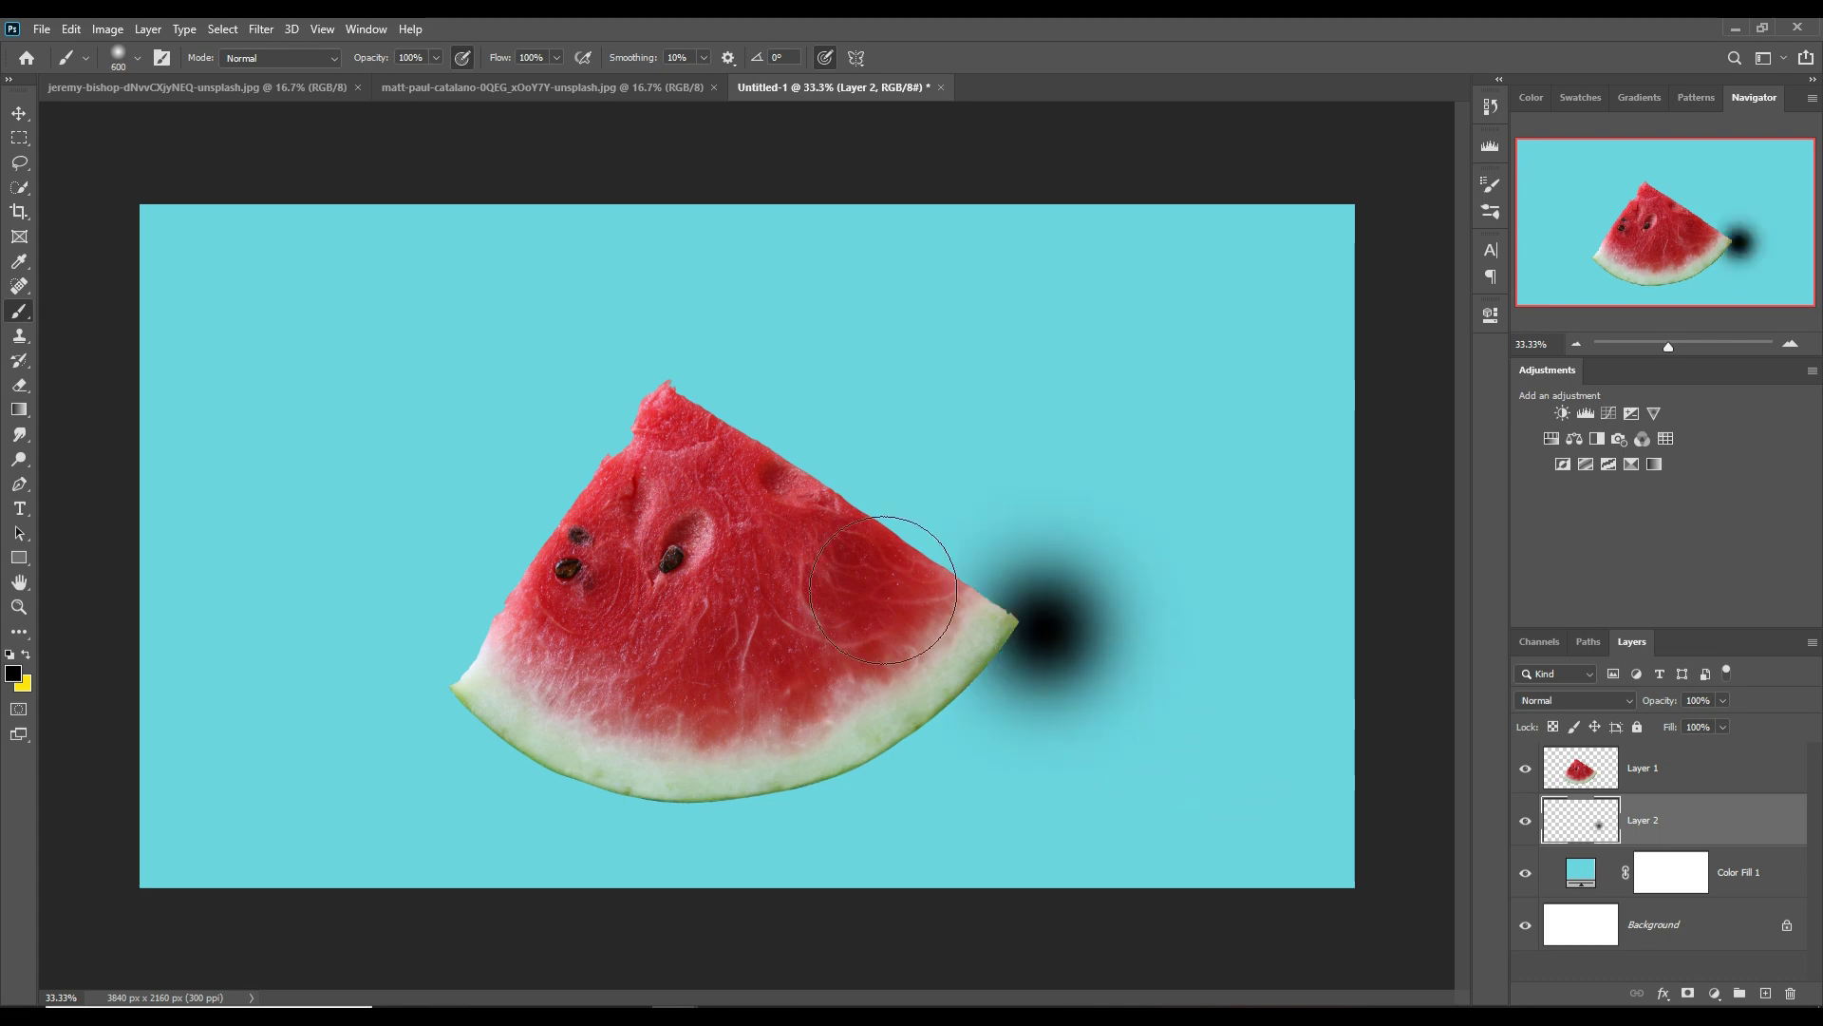
left_click(19, 116)
- Squash the dab into a flat, wide shadow and position it beneath the watermelon
left_click_drag(1049, 476, 1044, 680)
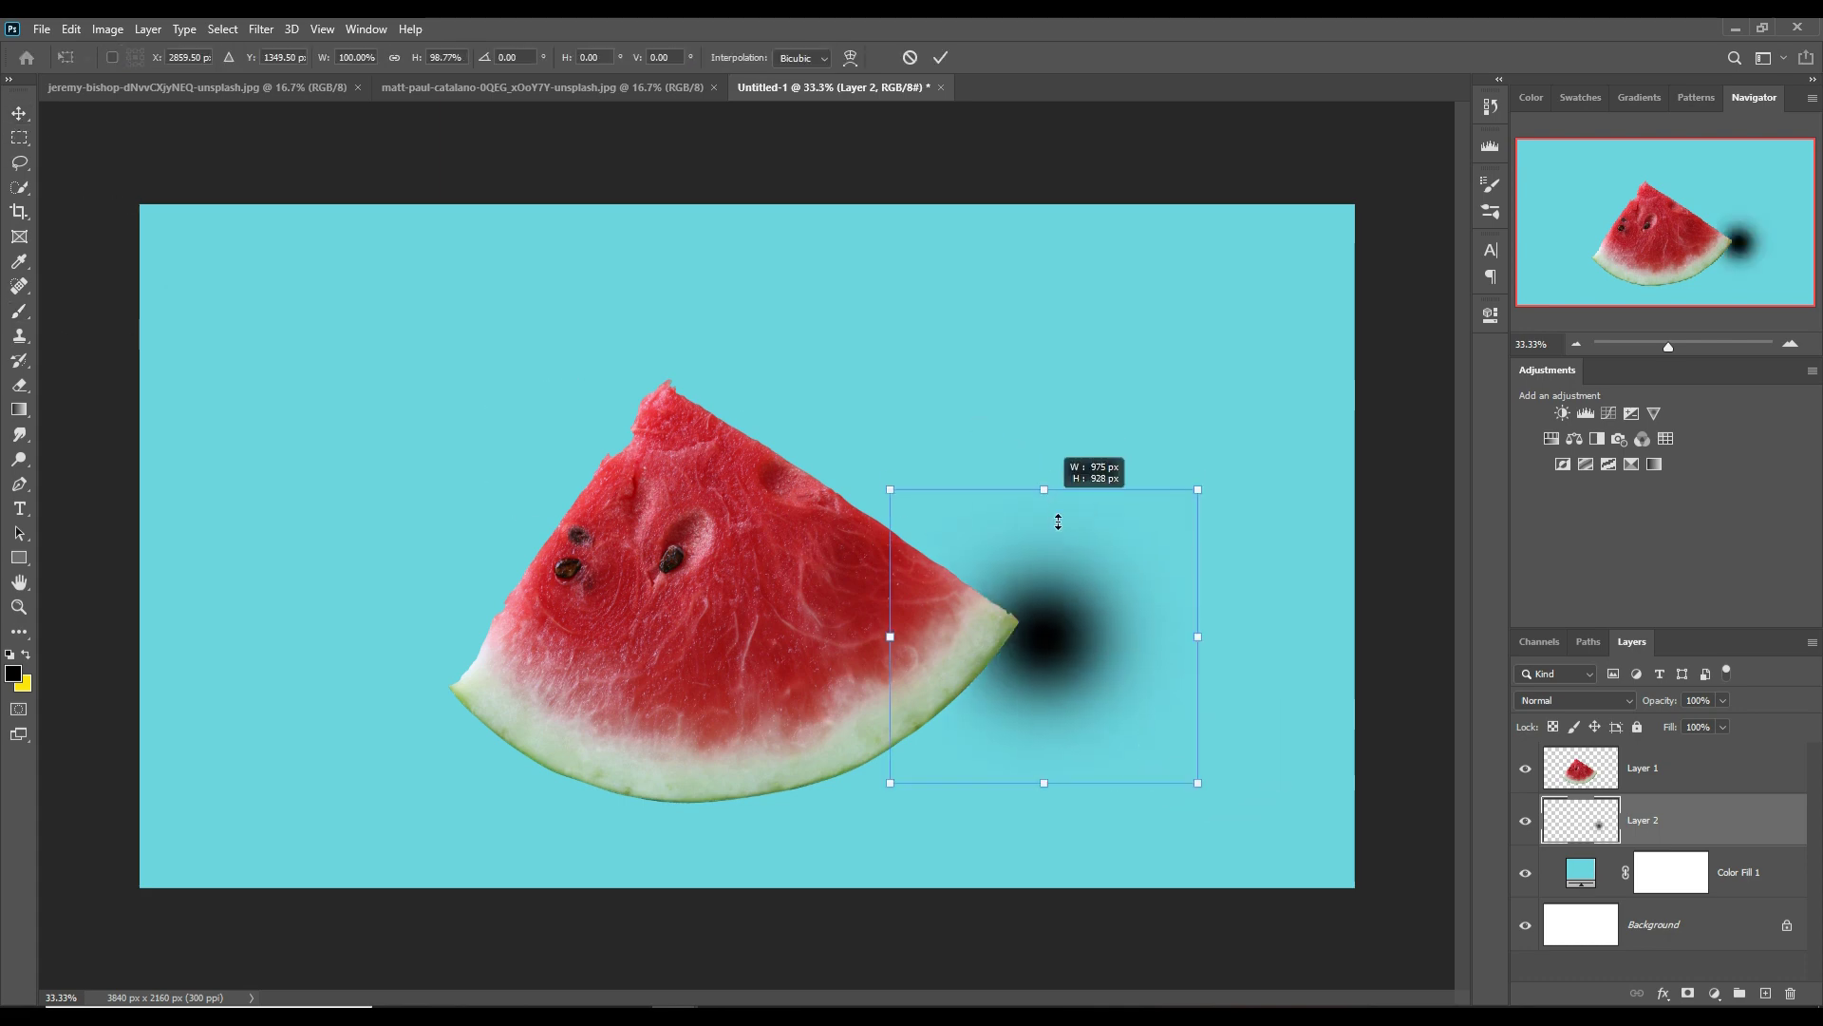
left_click_drag(890, 731, 340, 787)
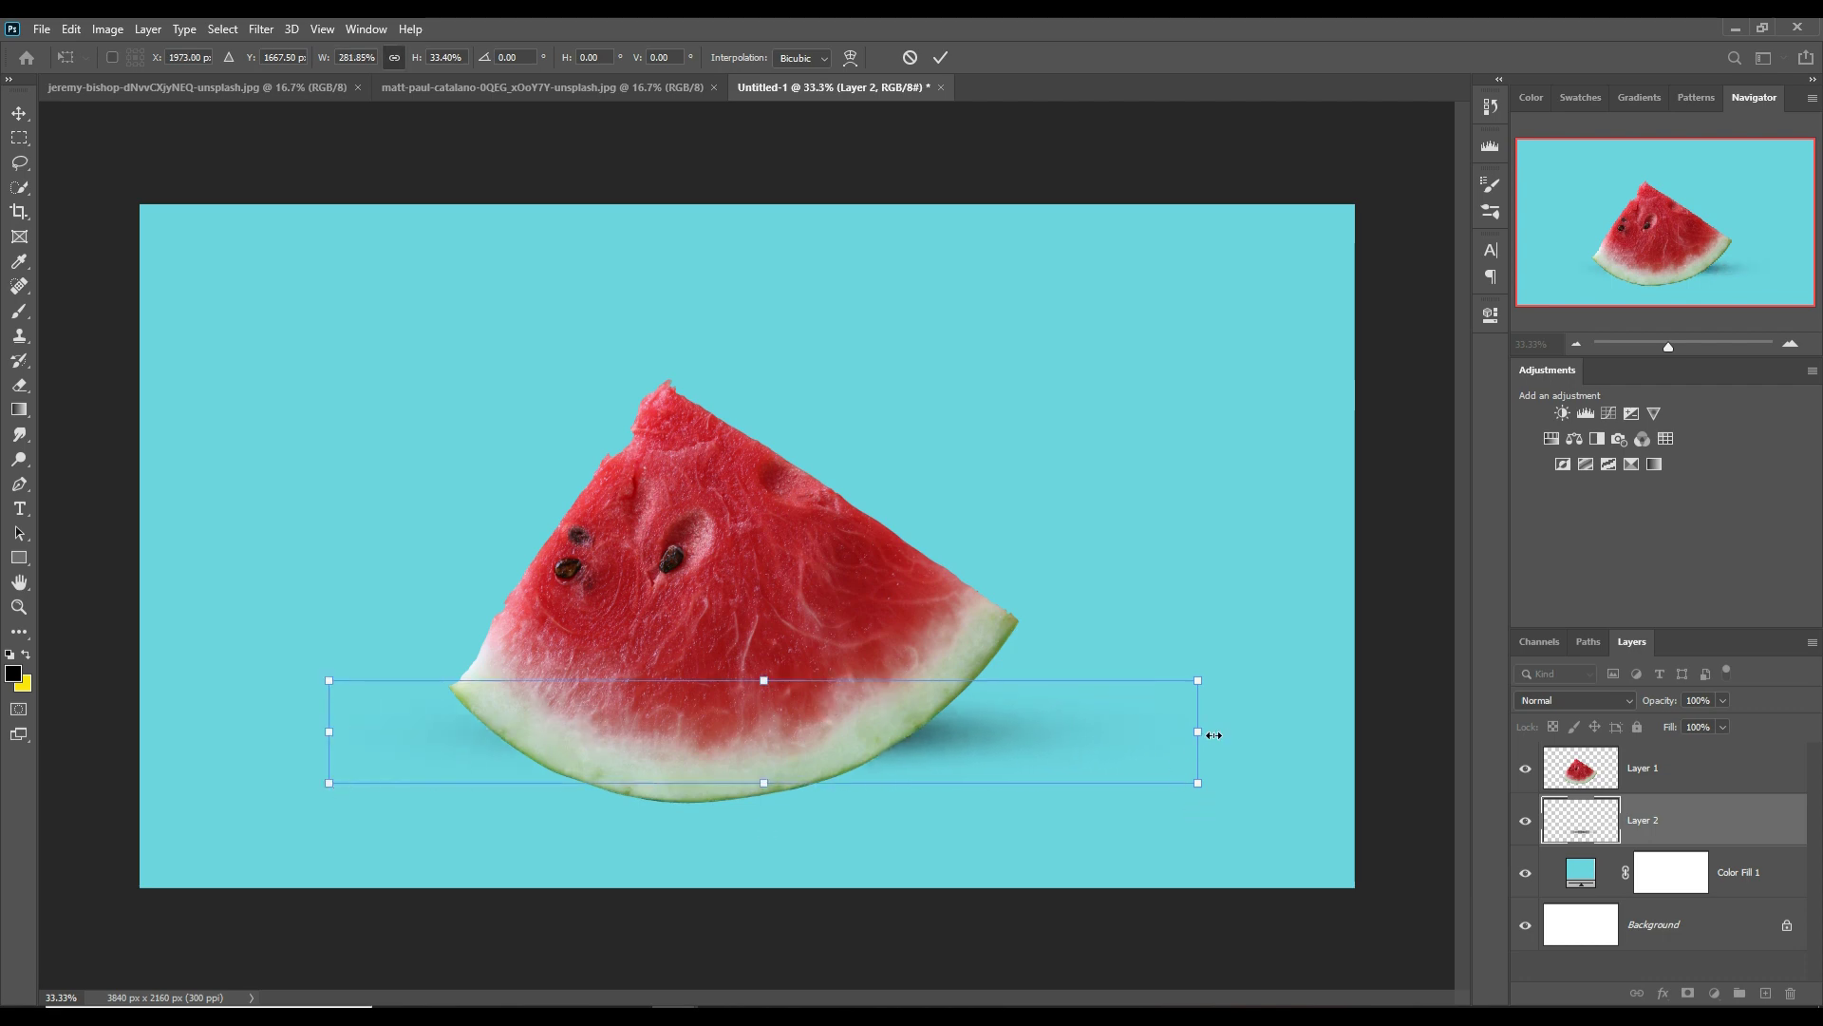
left_click_drag(1198, 731, 1375, 732)
left_click_drag(971, 728, 782, 799)
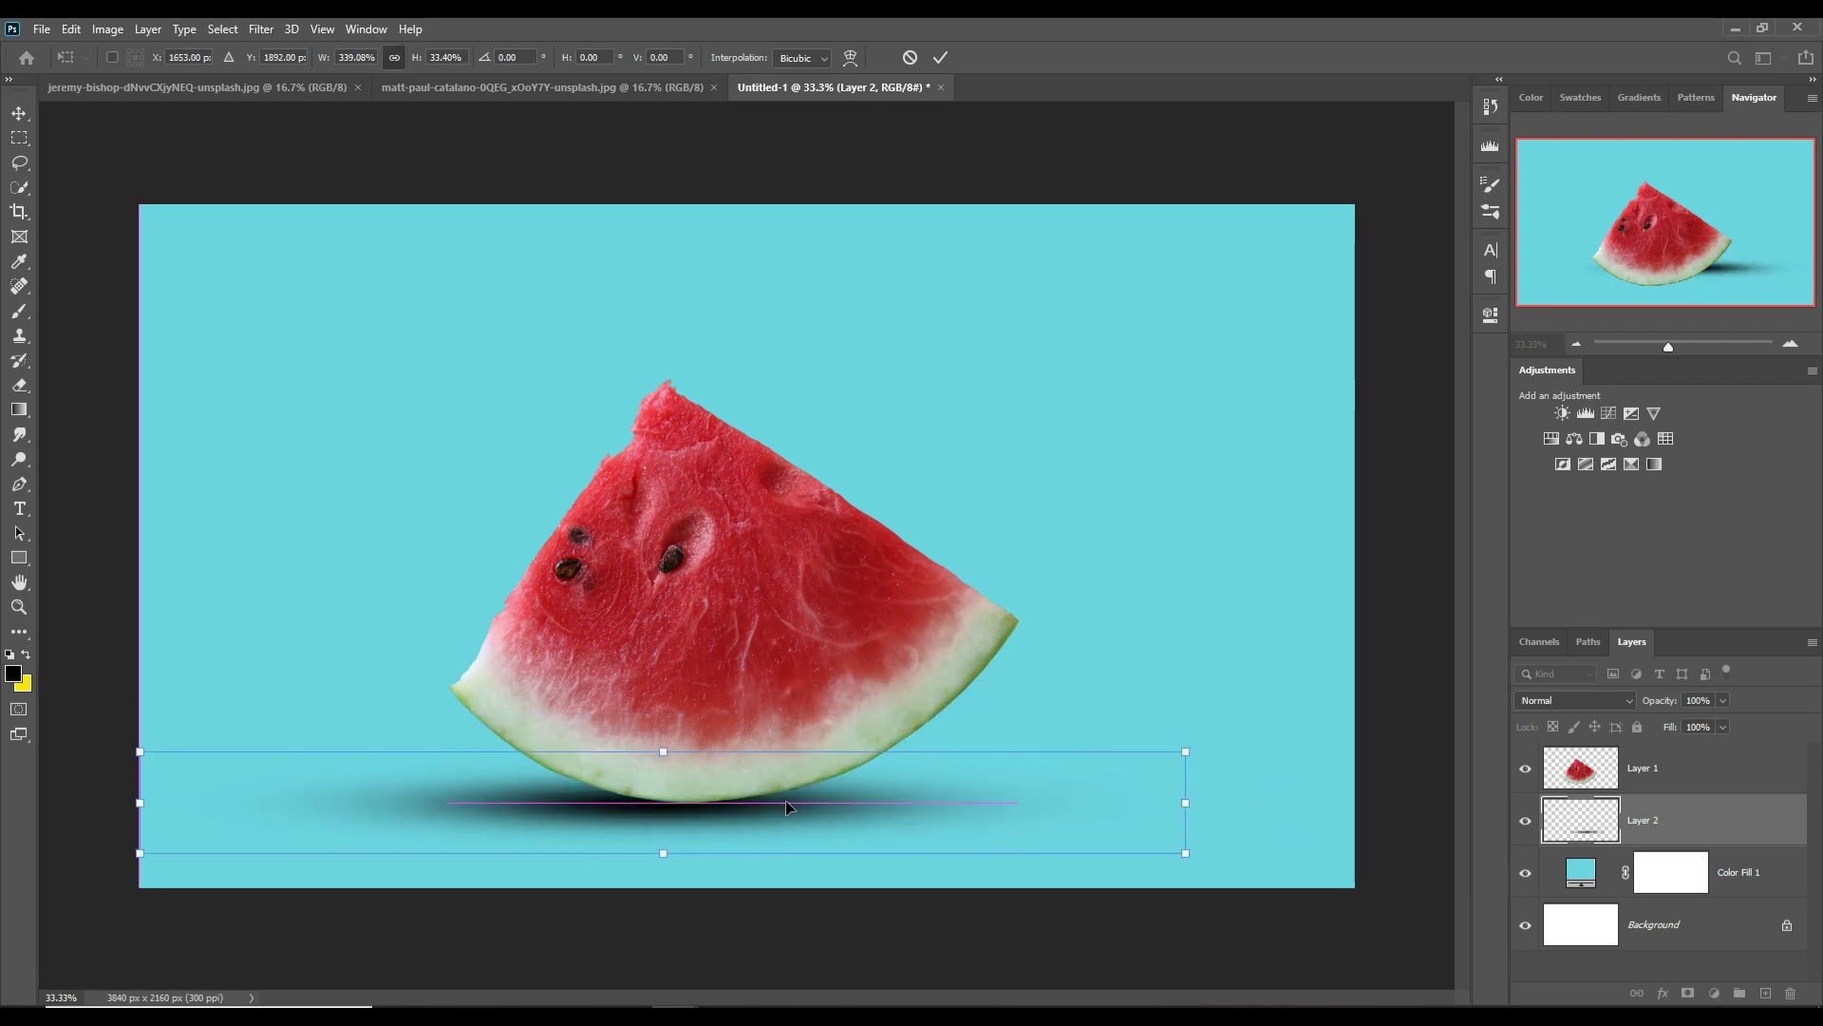
key("shift+Right")
key("shift+Right")
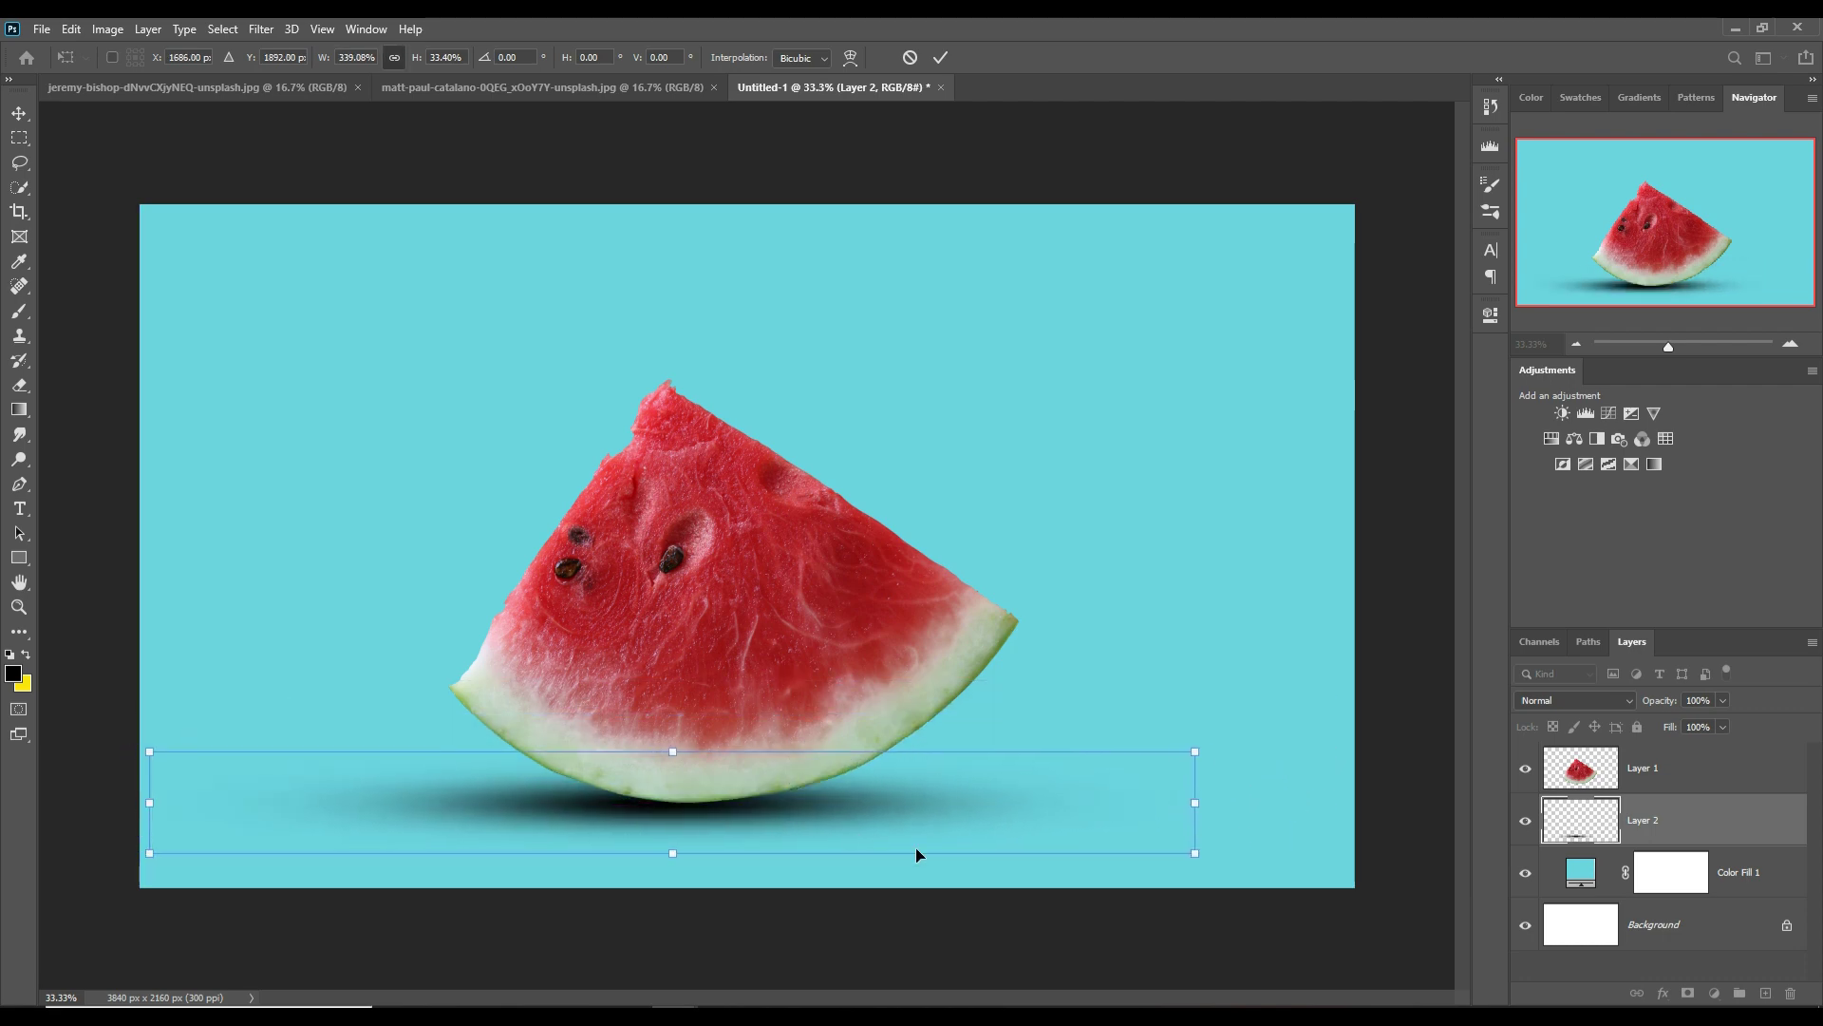
key("shift+Right")
key("shift+Right")
key("shift+Right")
key("shift+Right")
key("shift+Right")
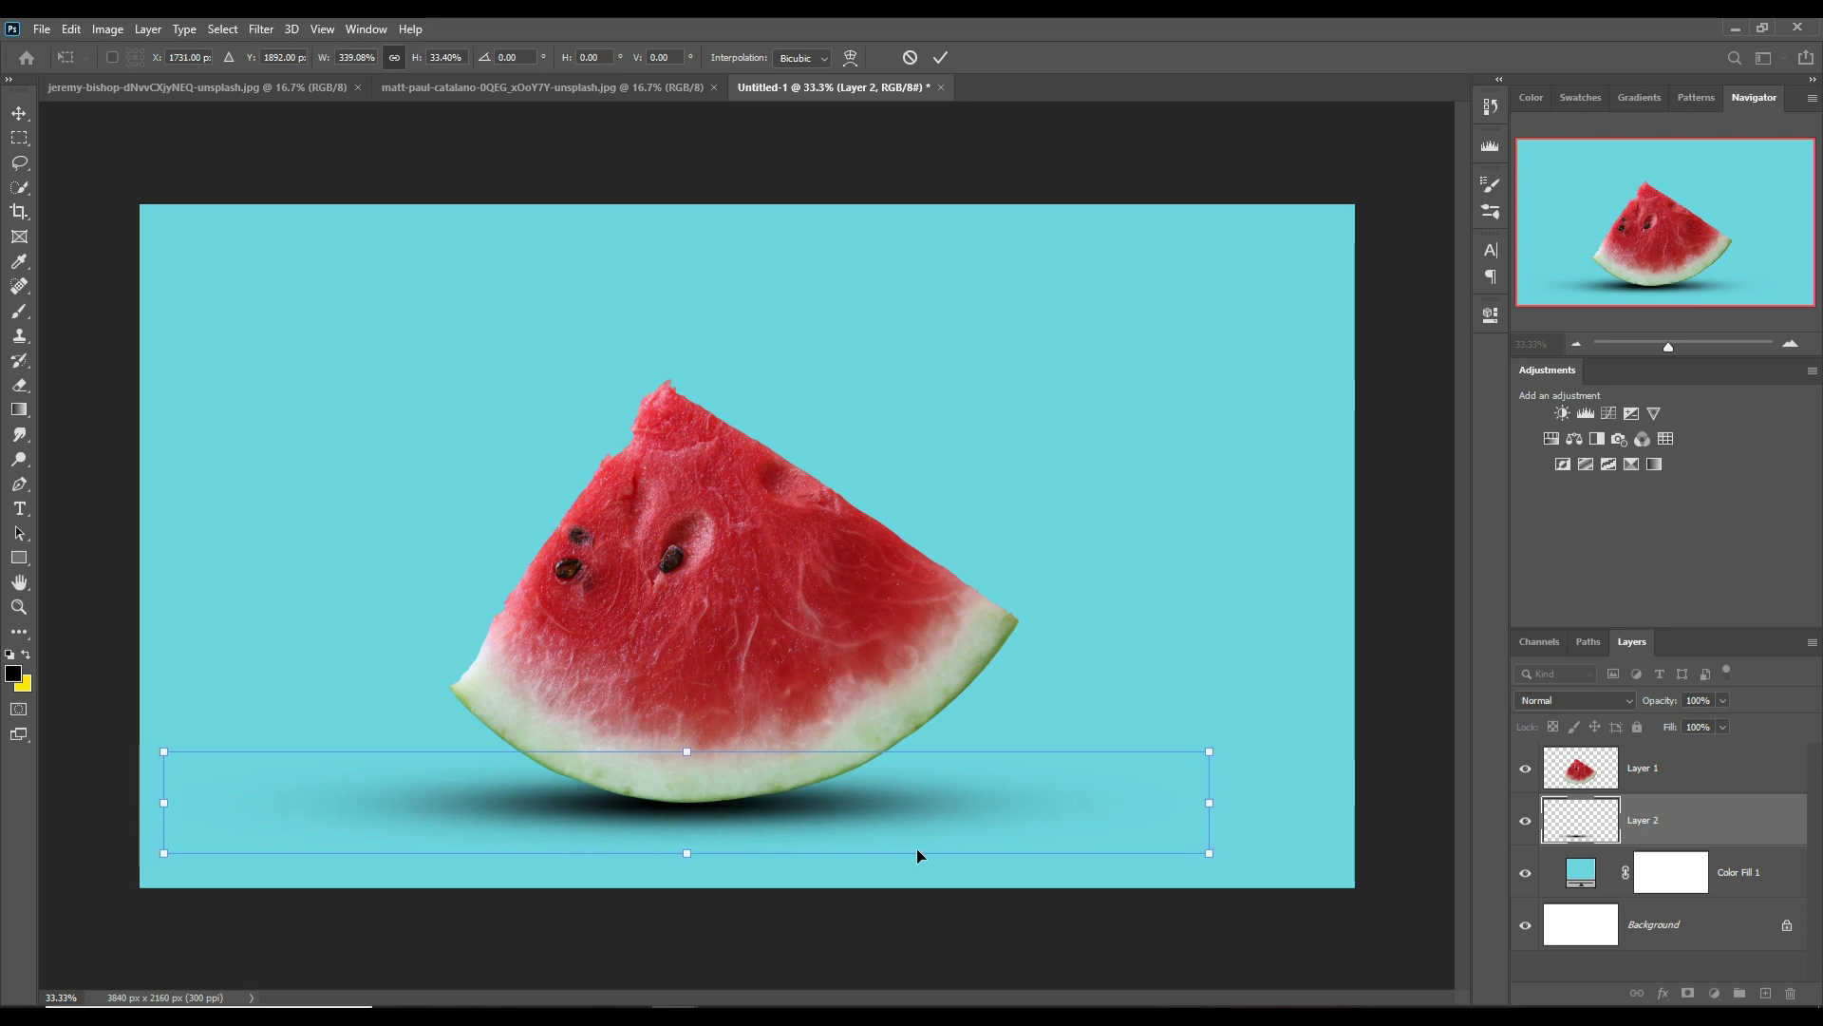
key("shift+Right")
key("Up")
key("Up")
key("Up")
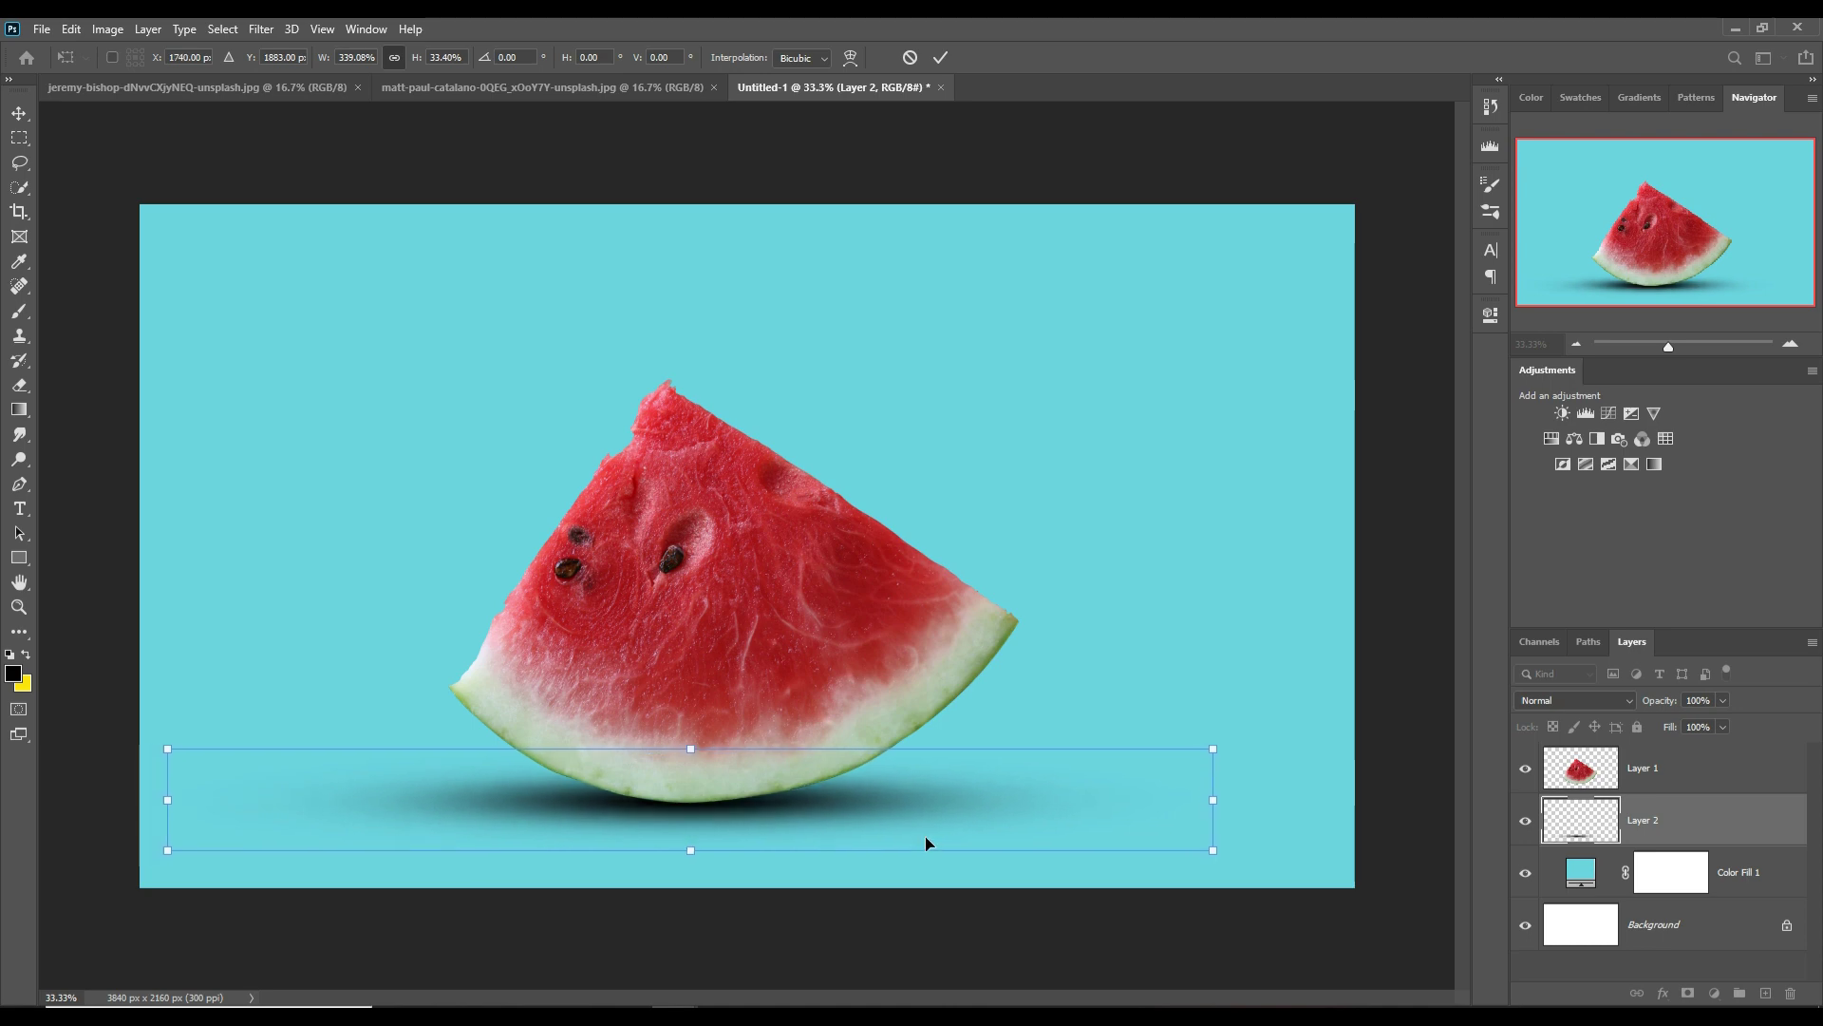
left_click(940, 57)
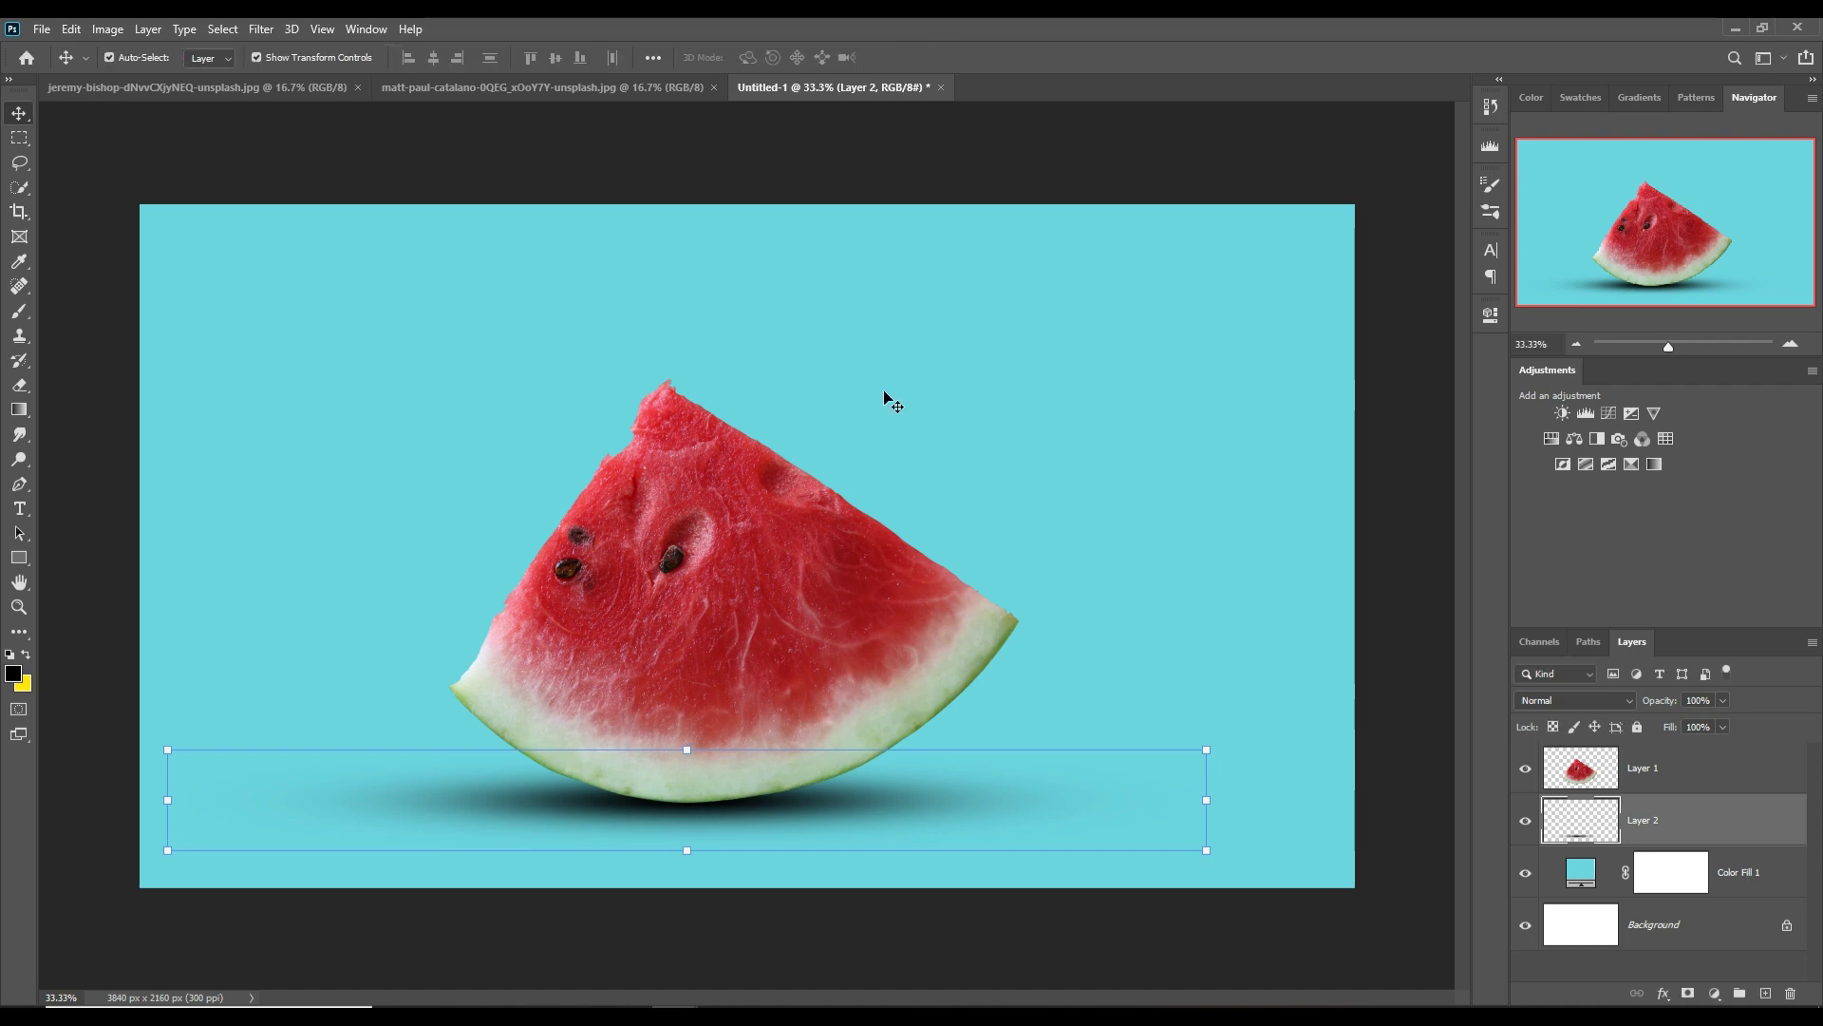
left_click(785, 539)
- Duplicate the watermelon layer Layer 1
right_click(1809, 772)
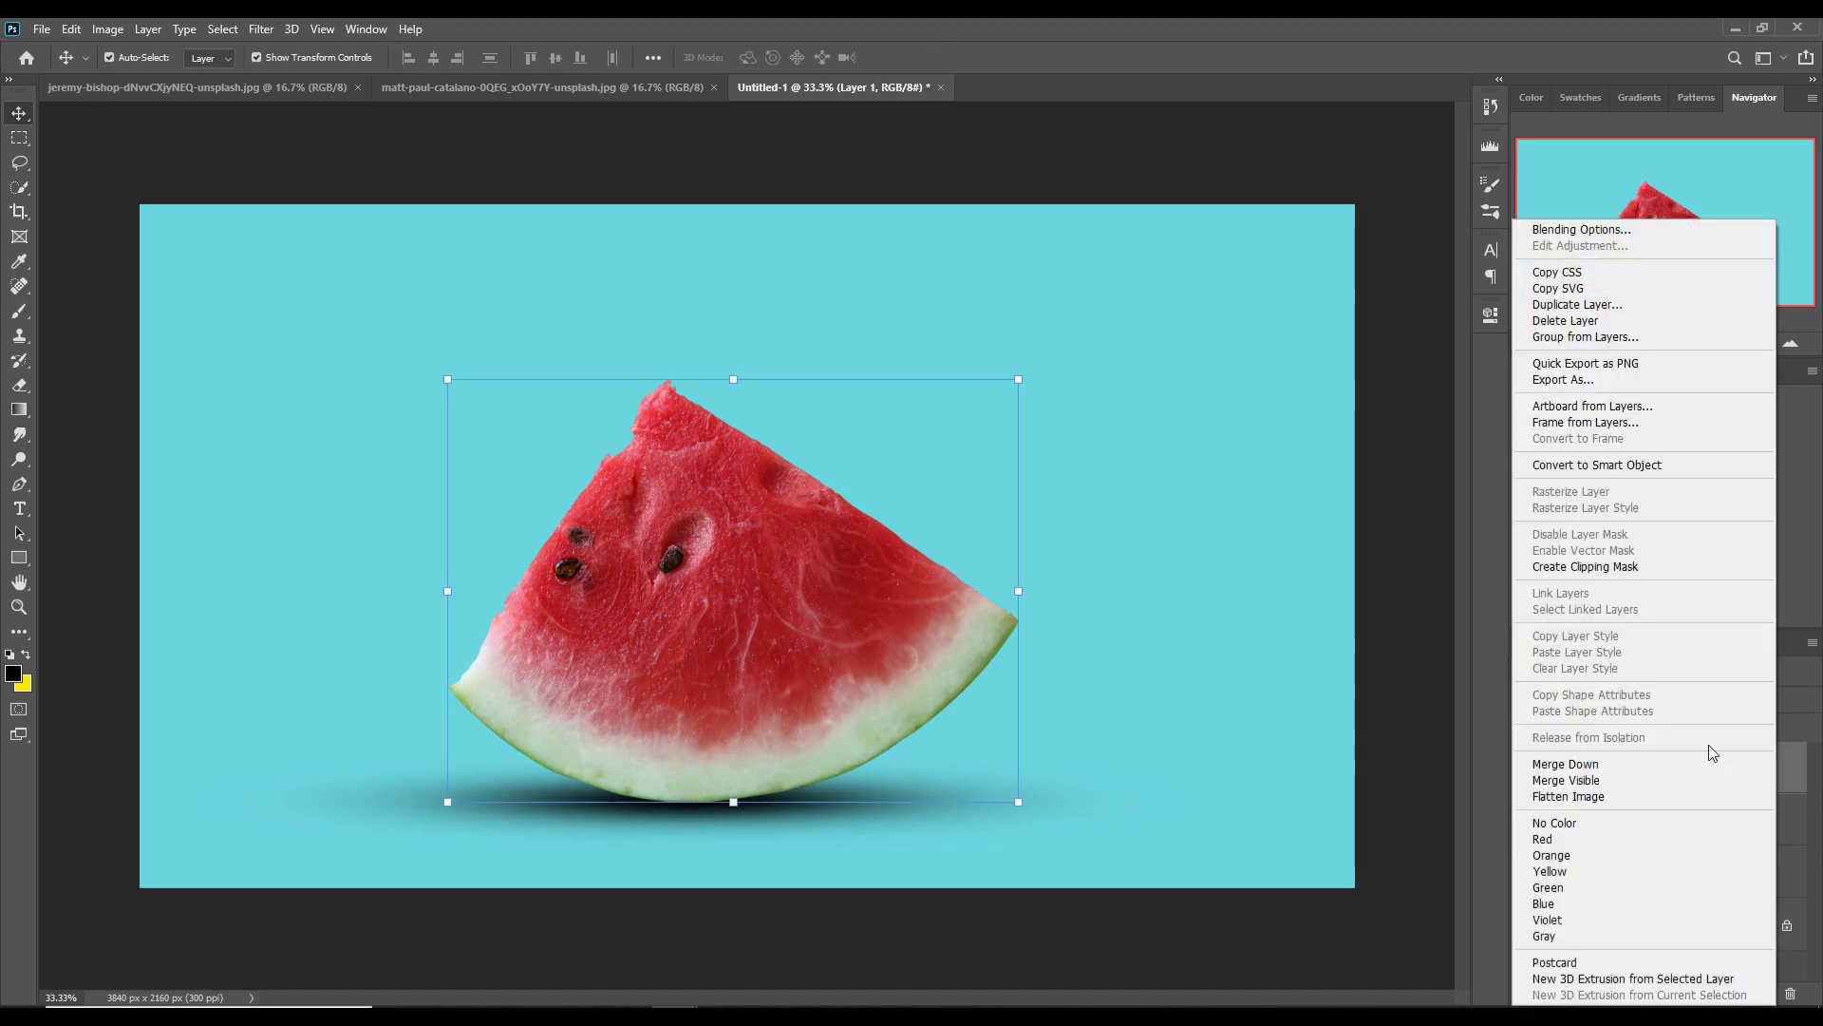
left_click(1581, 311)
left_click(1051, 301)
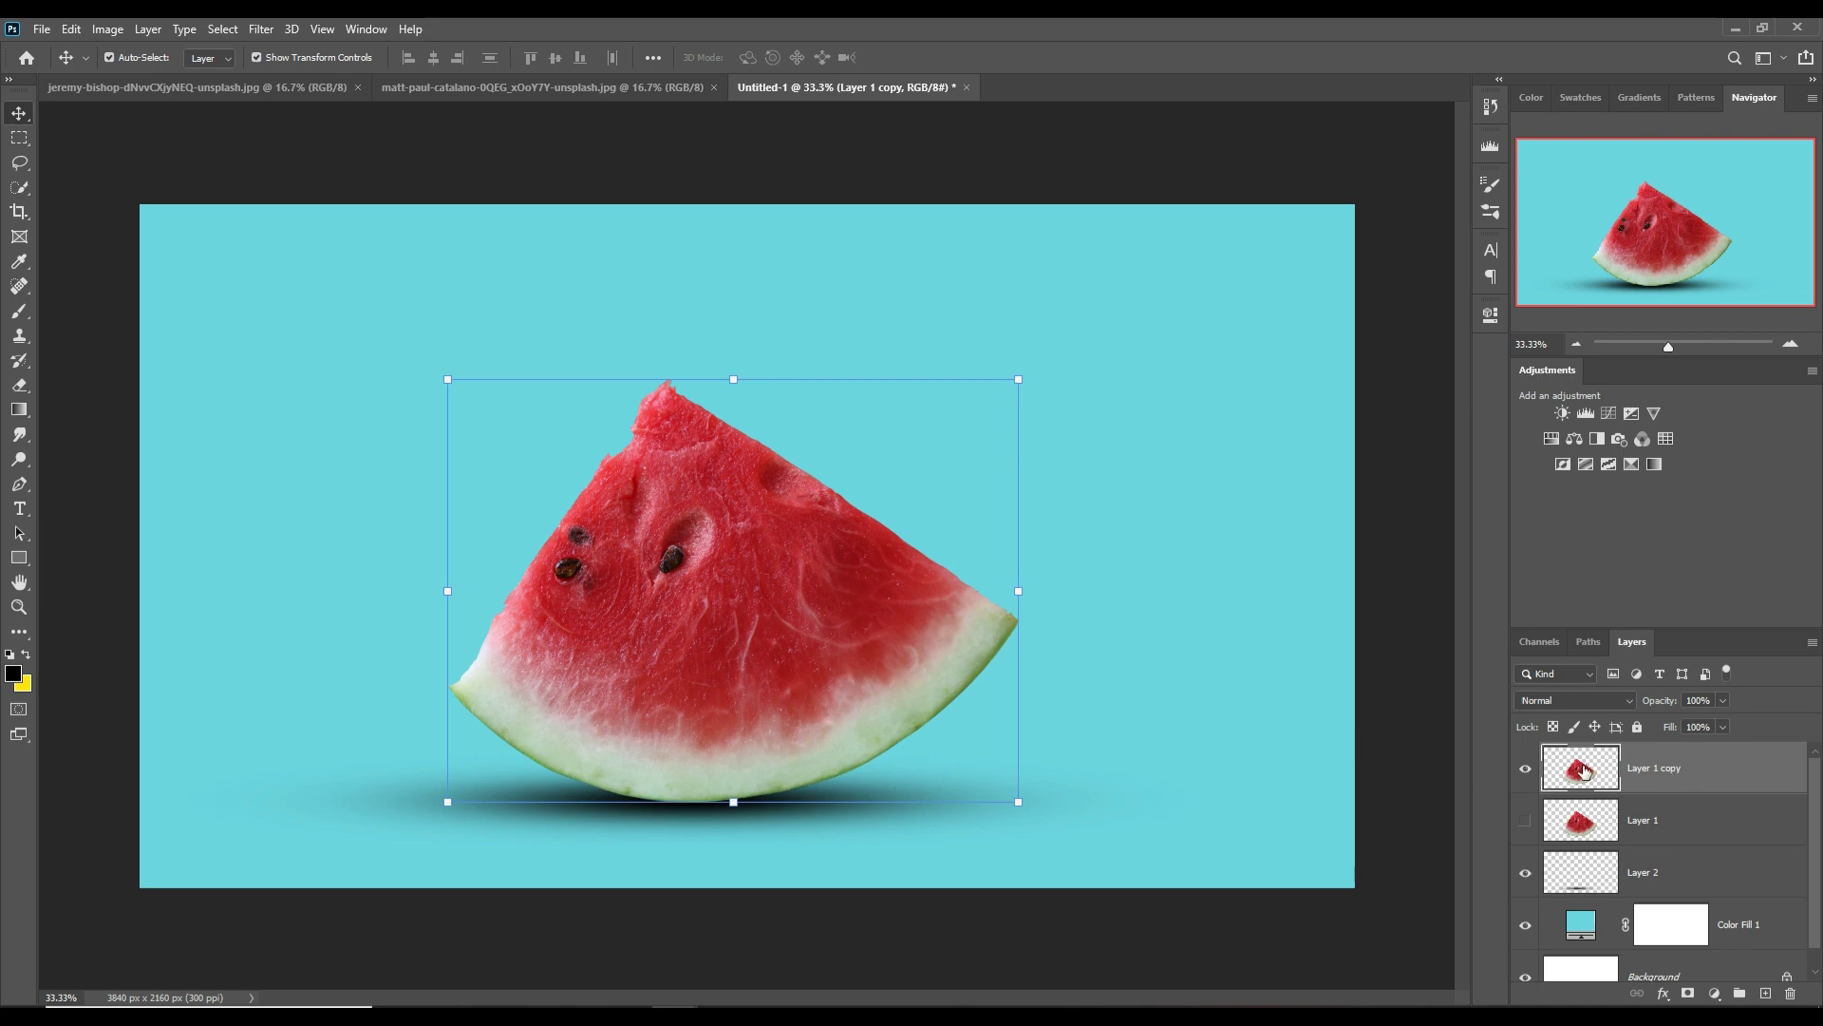
- Apply the Camera Raw Filter to the watermelon copy
left_click(261, 28)
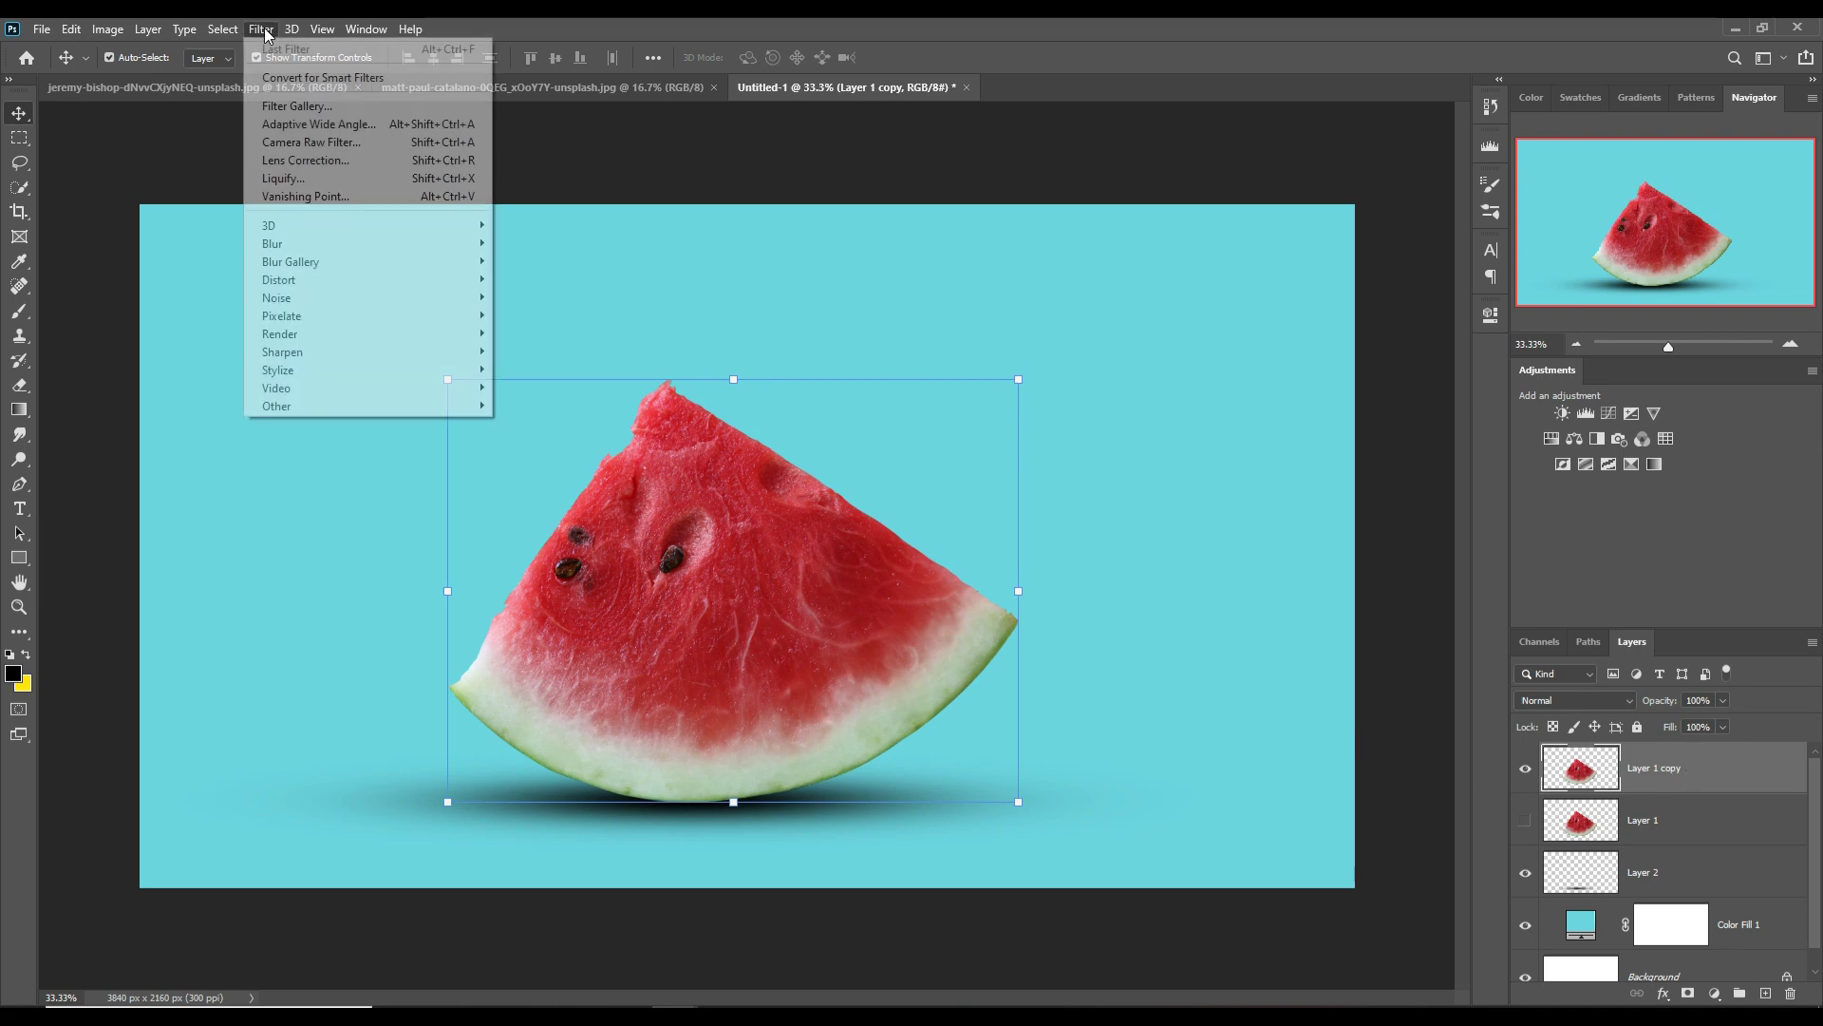
left_click(298, 144)
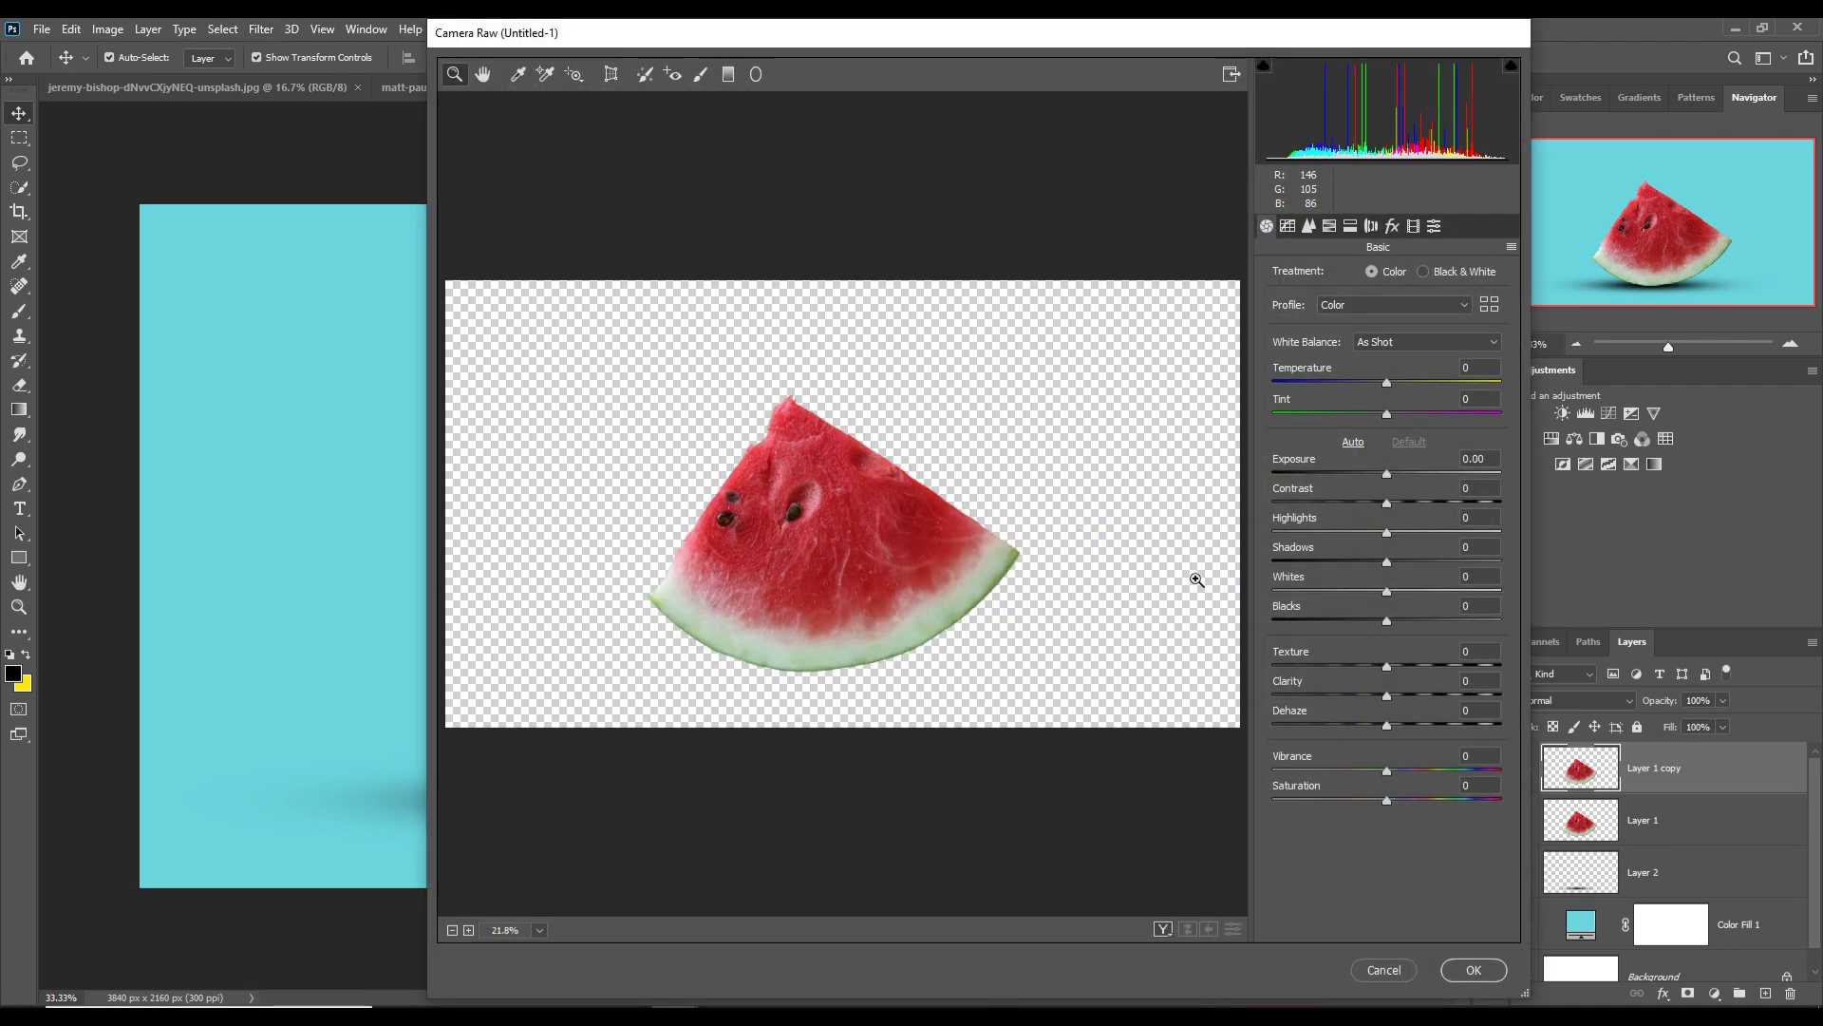
left_click(1394, 975)
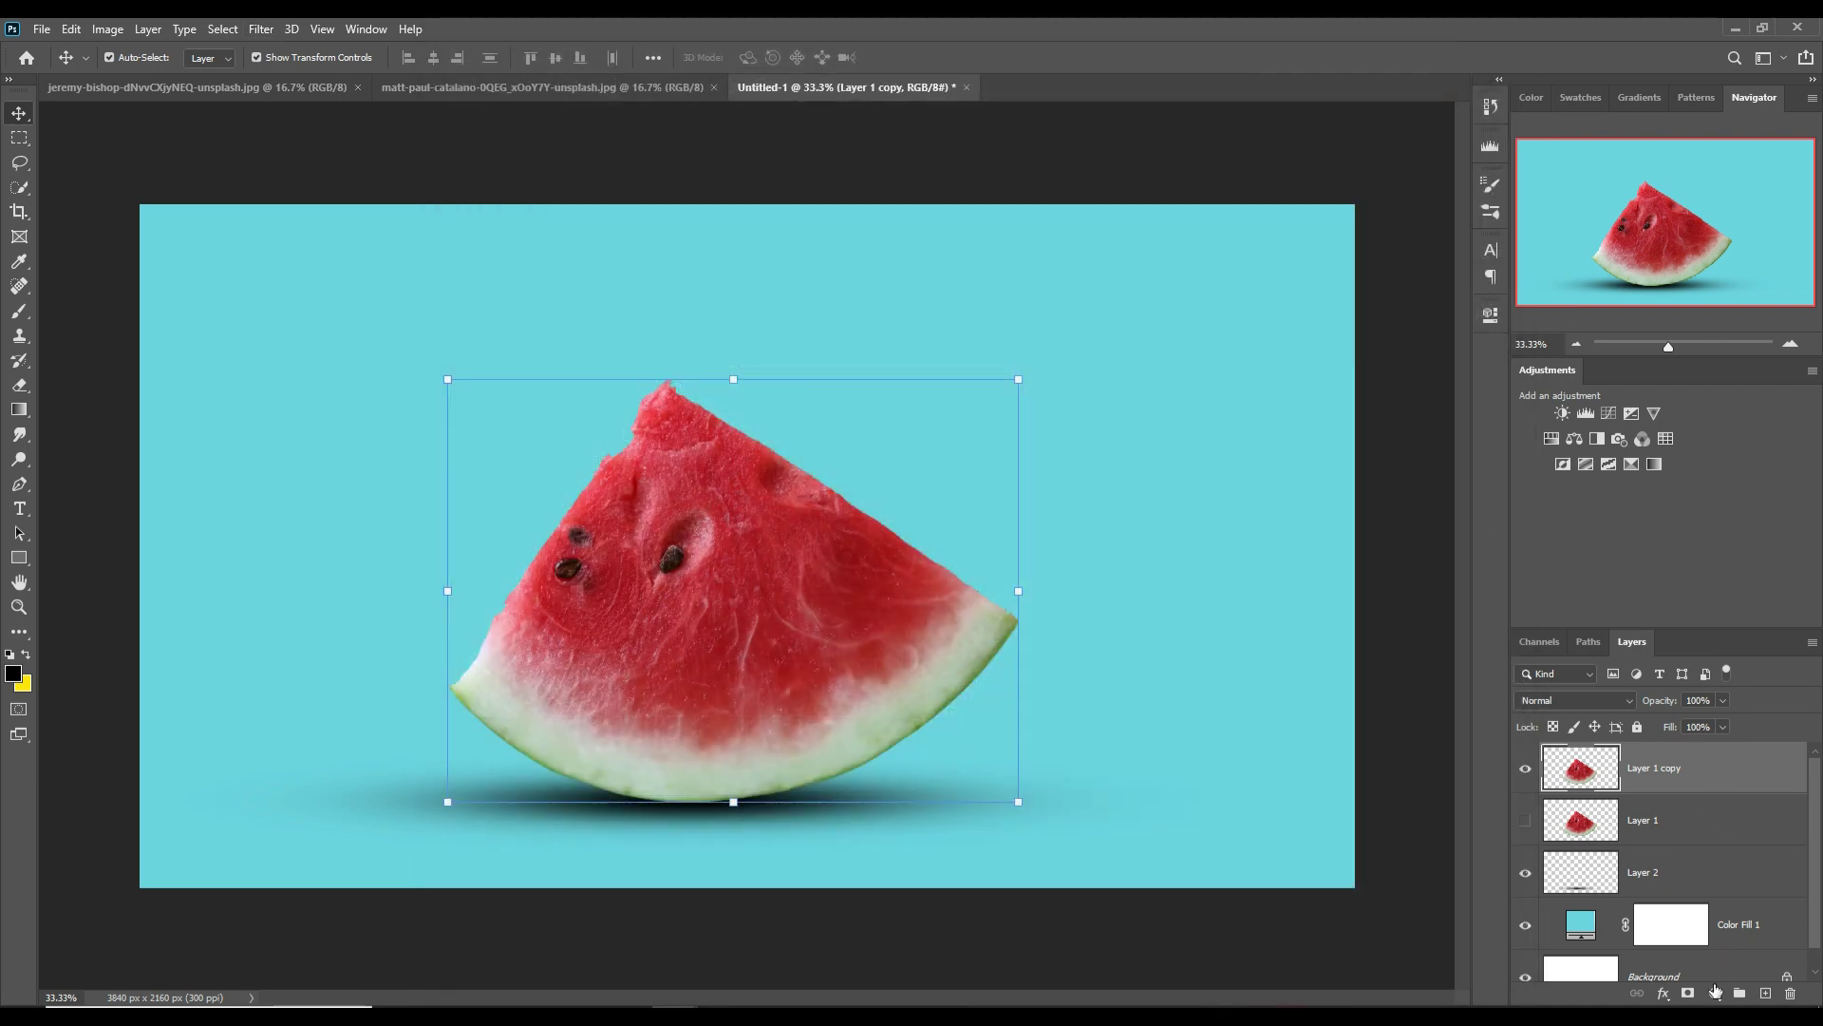
left_click(1715, 991)
- Add a Hue/Saturation layer clipped to Layer 1 copy with Hue +180 and Saturation about +36
left_click(1767, 807)
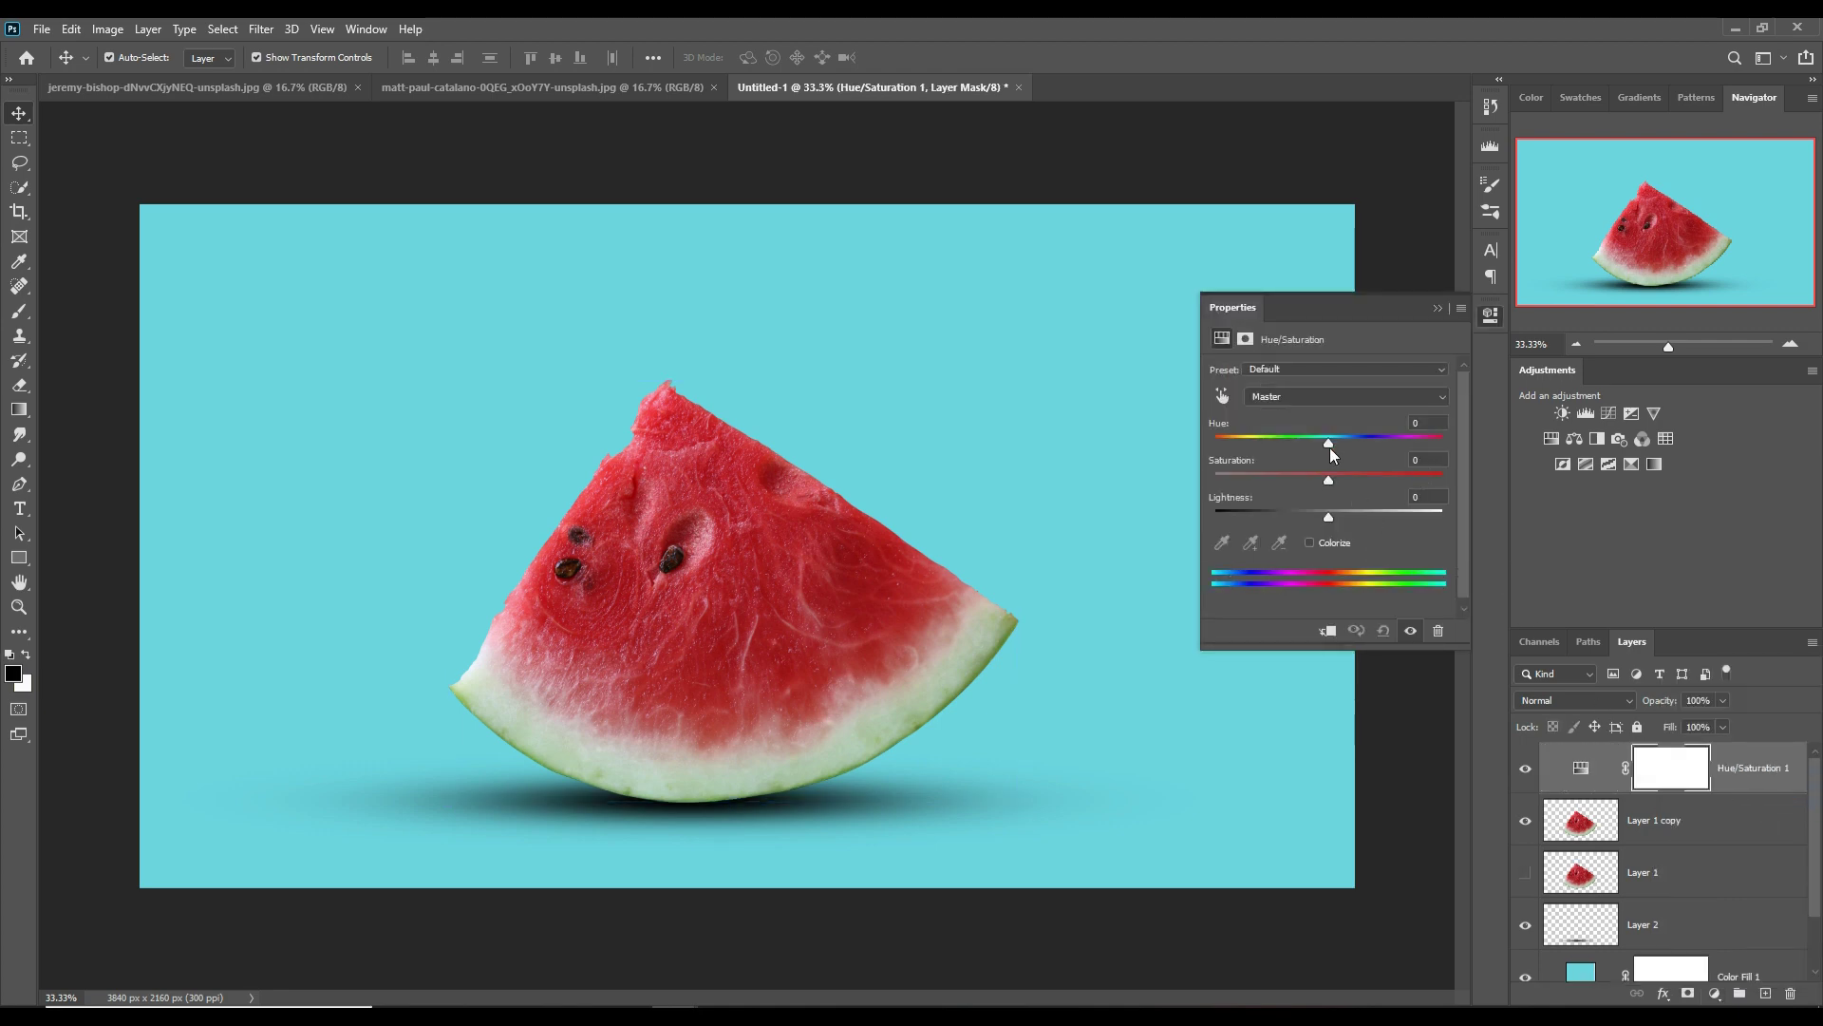
left_click(1328, 631)
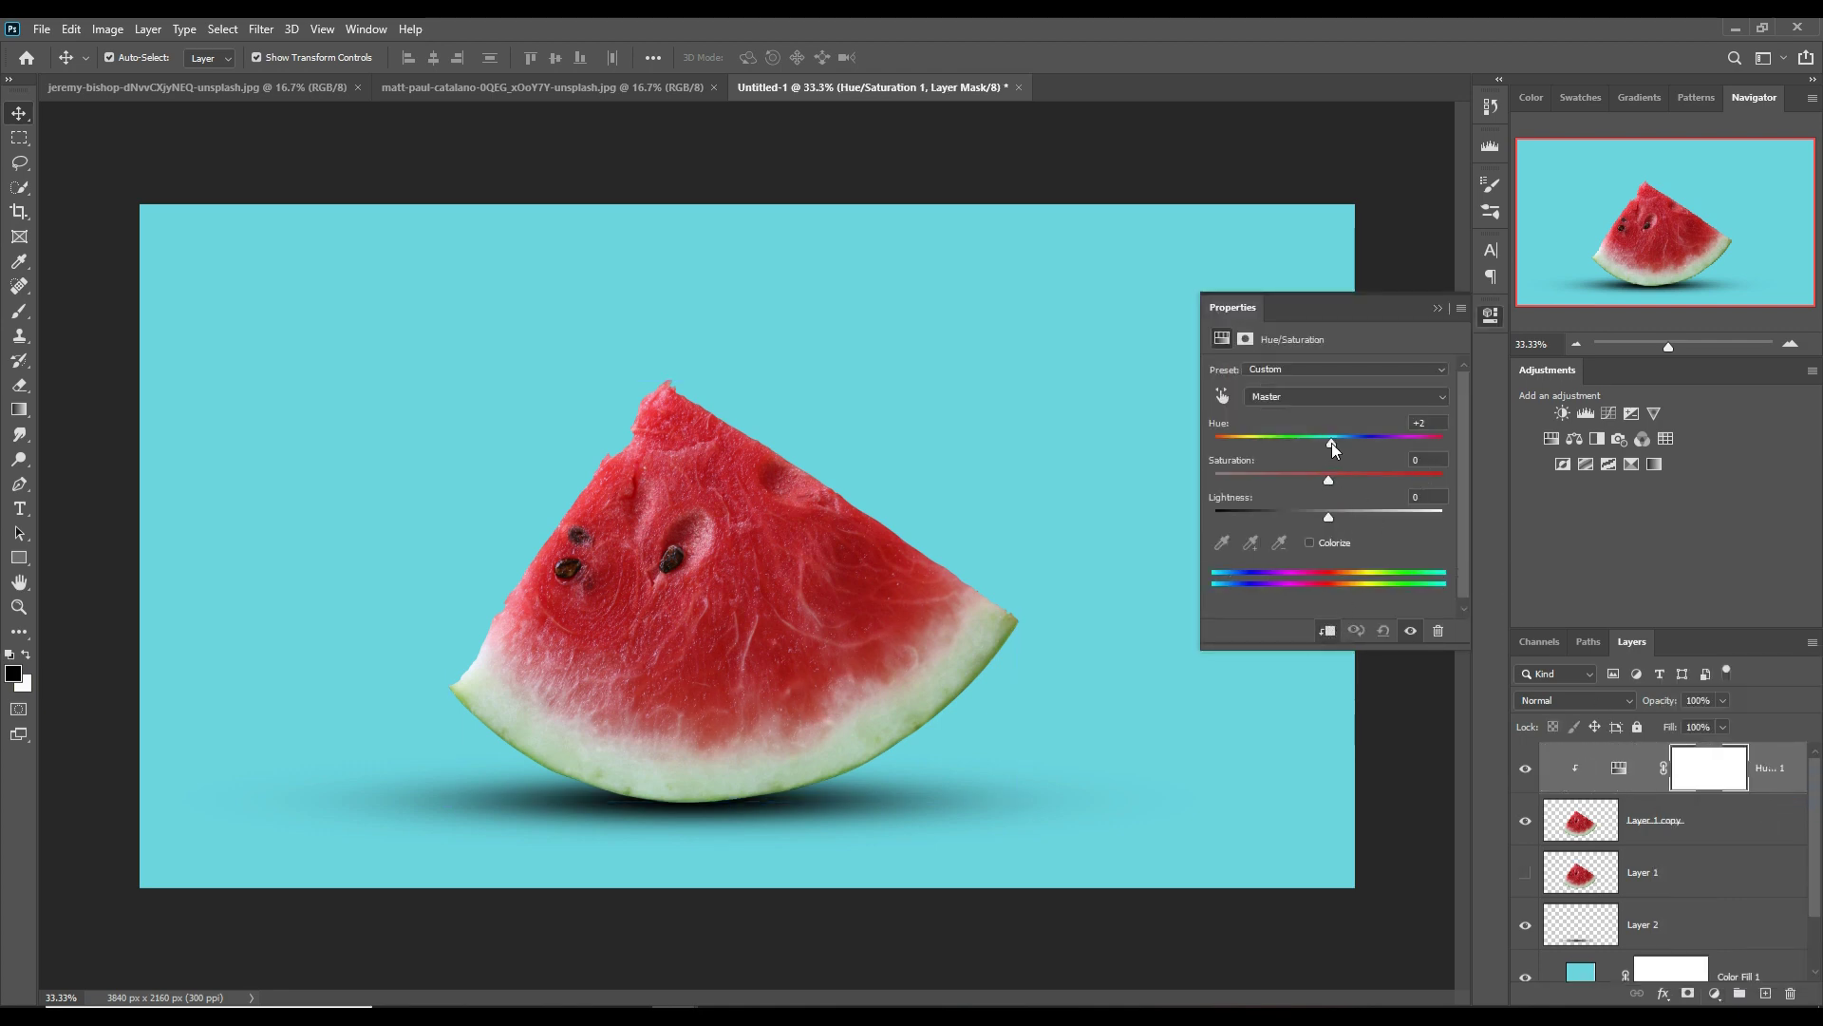
left_click_drag(1331, 442, 1468, 464)
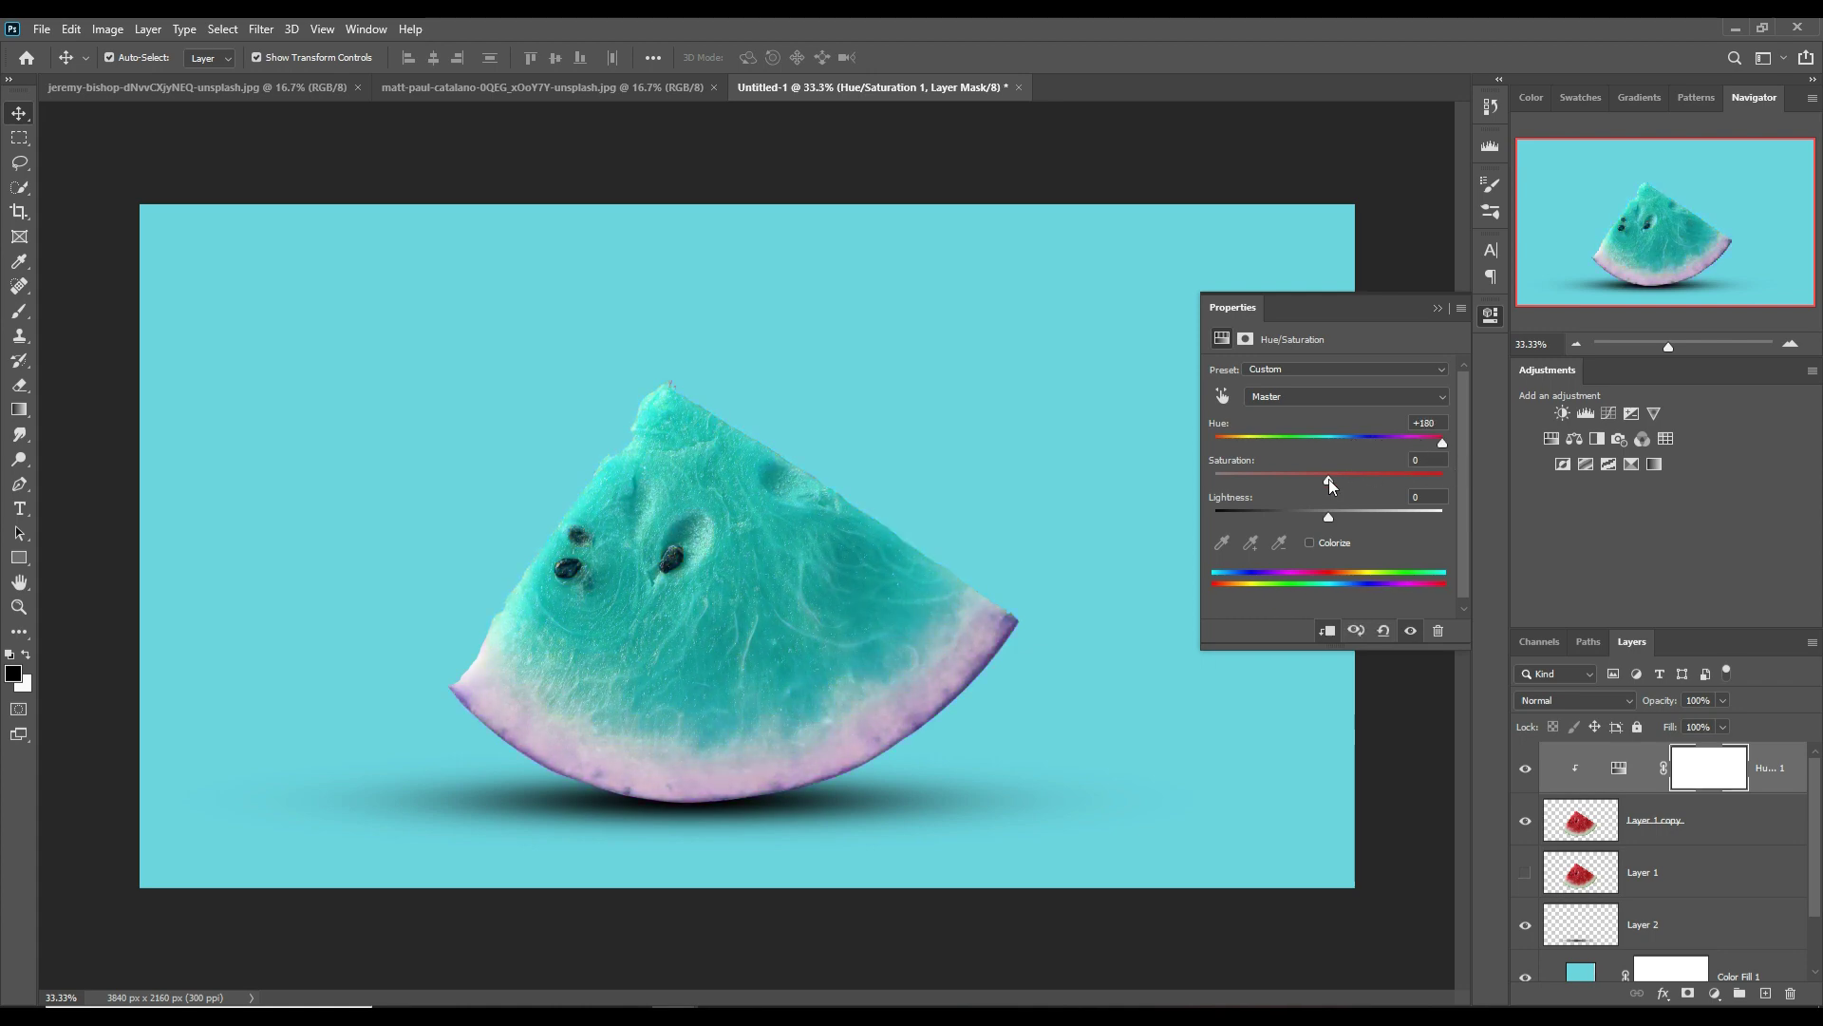
left_click_drag(1330, 480, 1377, 480)
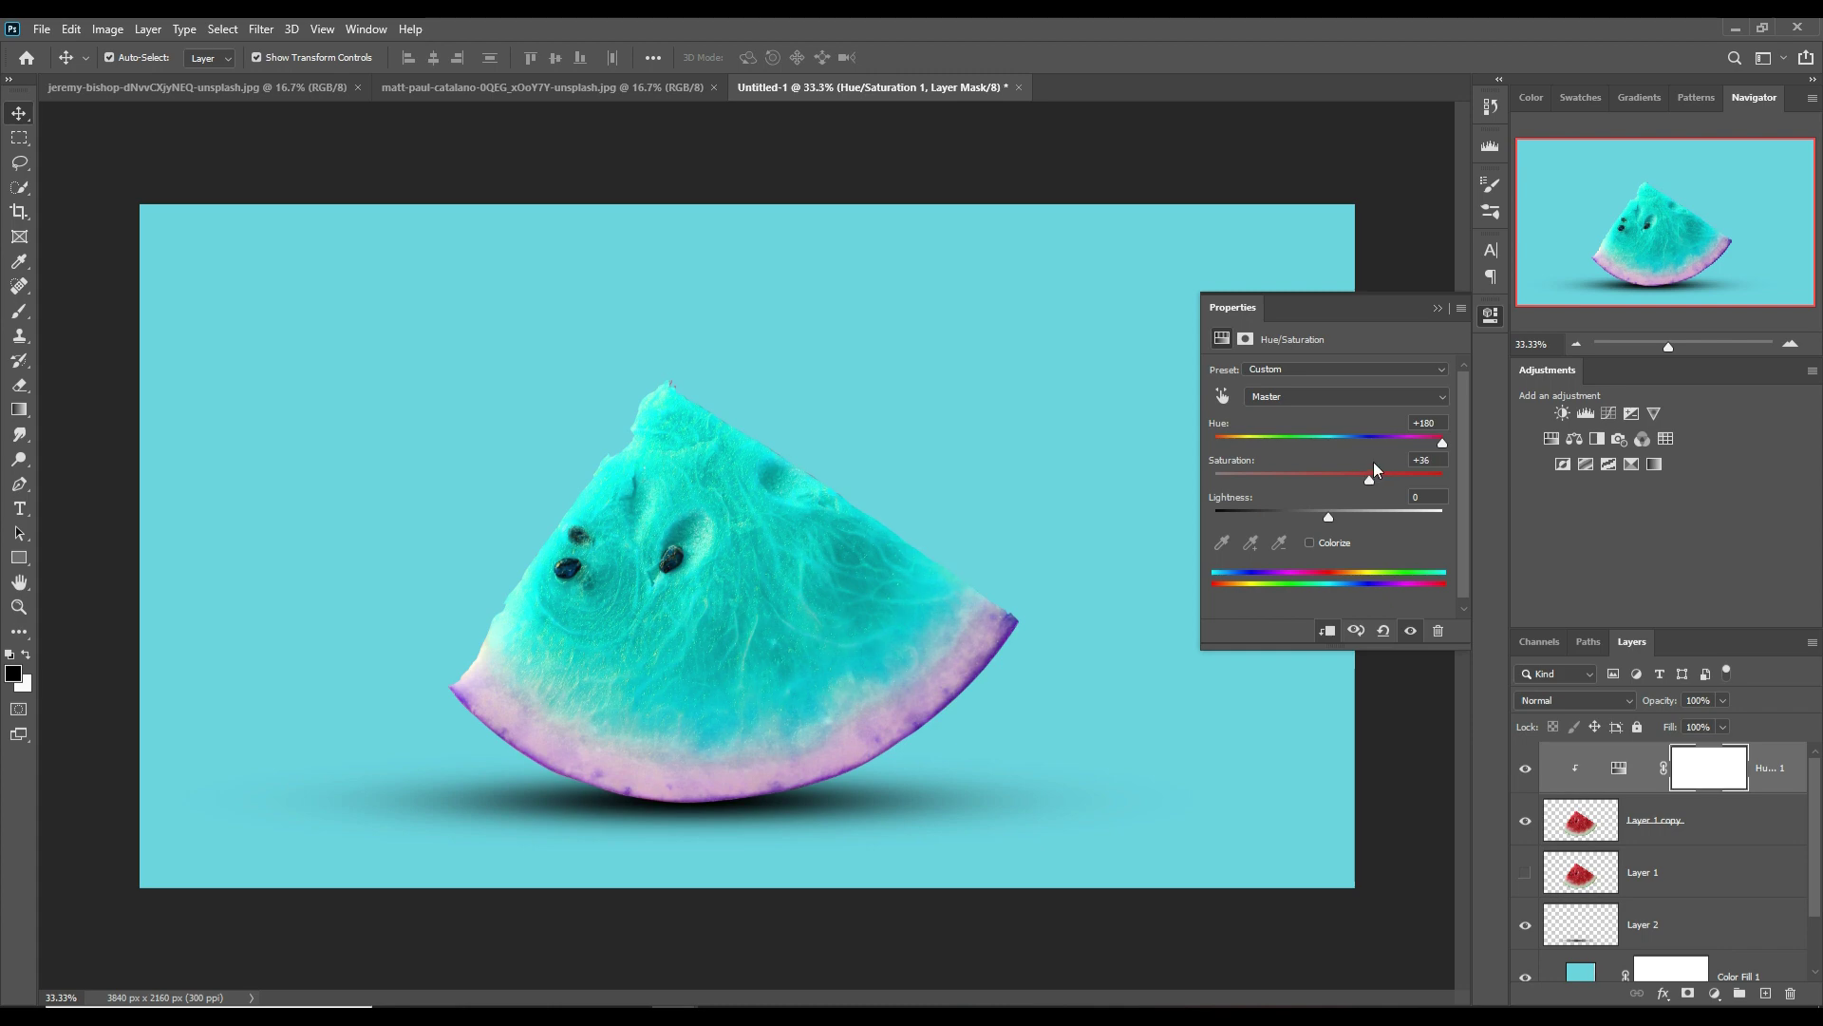
left_click(1444, 308)
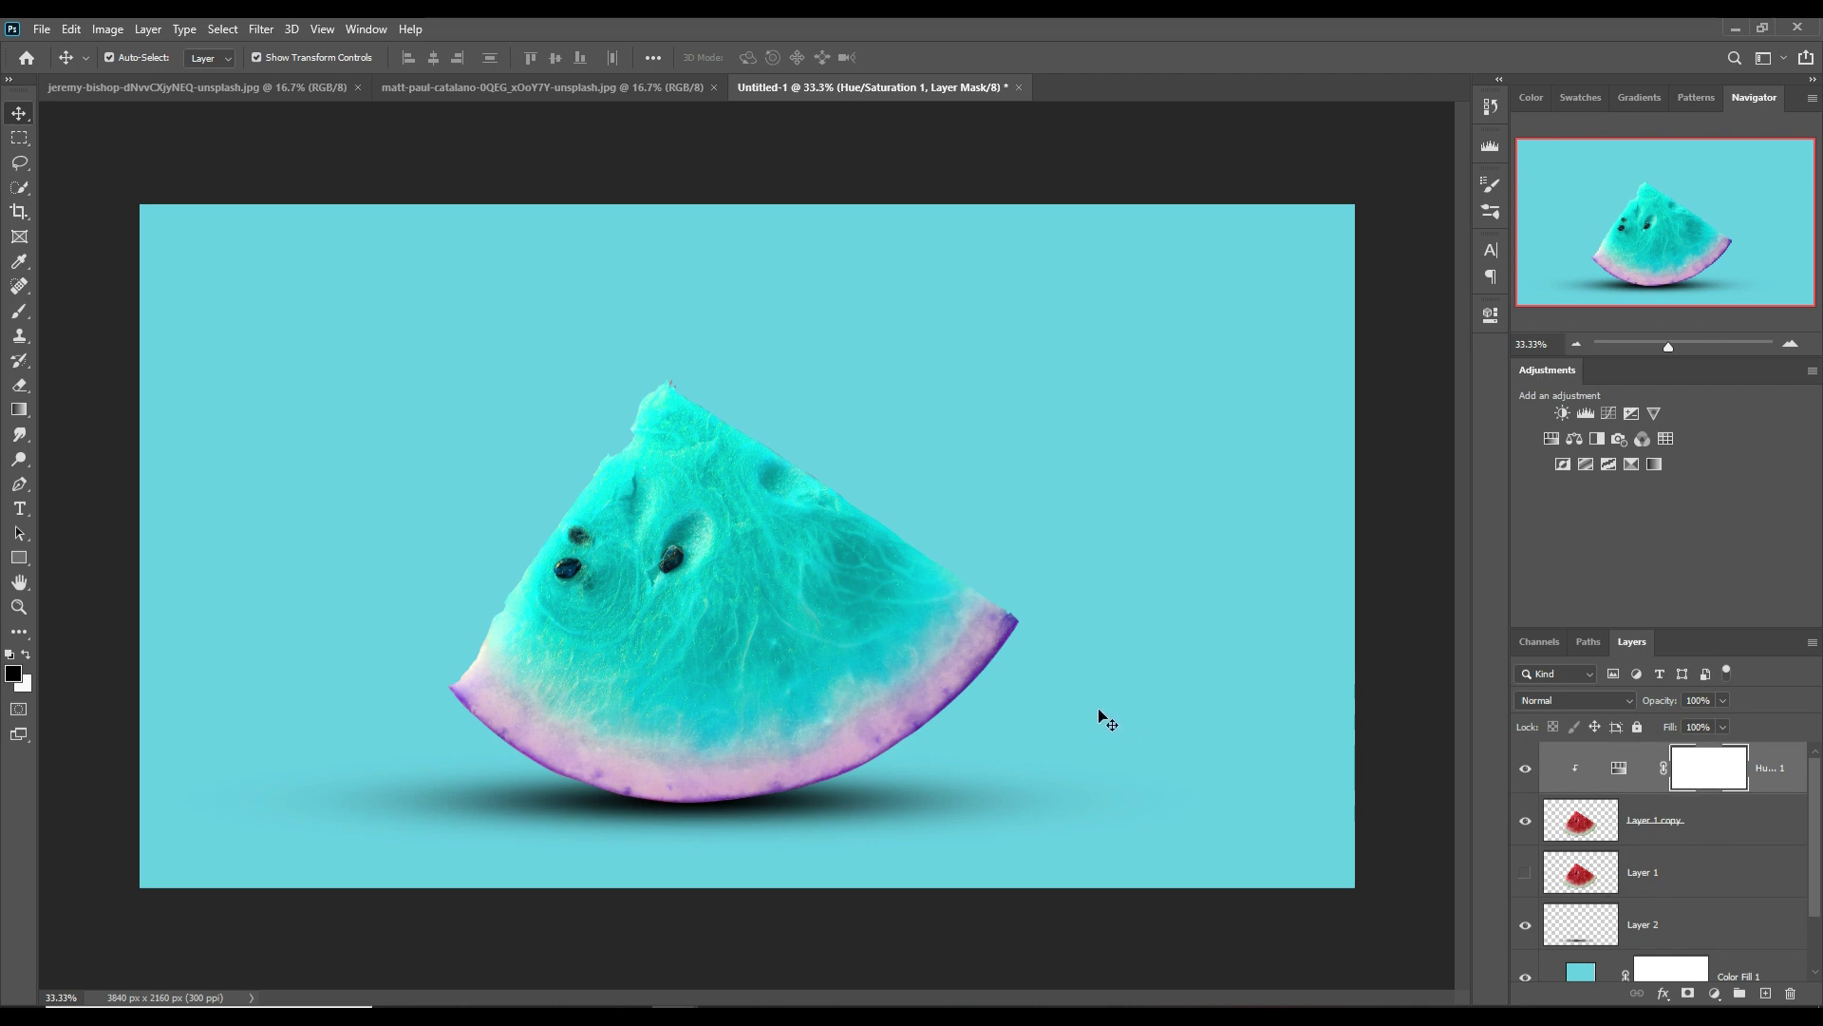
left_click(19, 311)
- Paint black on the Hue/Saturation mask over the left and right rind, then show the wave photo
mouse_move(517, 813)
left_mouse_down()
mouse_move(618, 875)
mouse_move(1007, 855)
left_mouse_up()
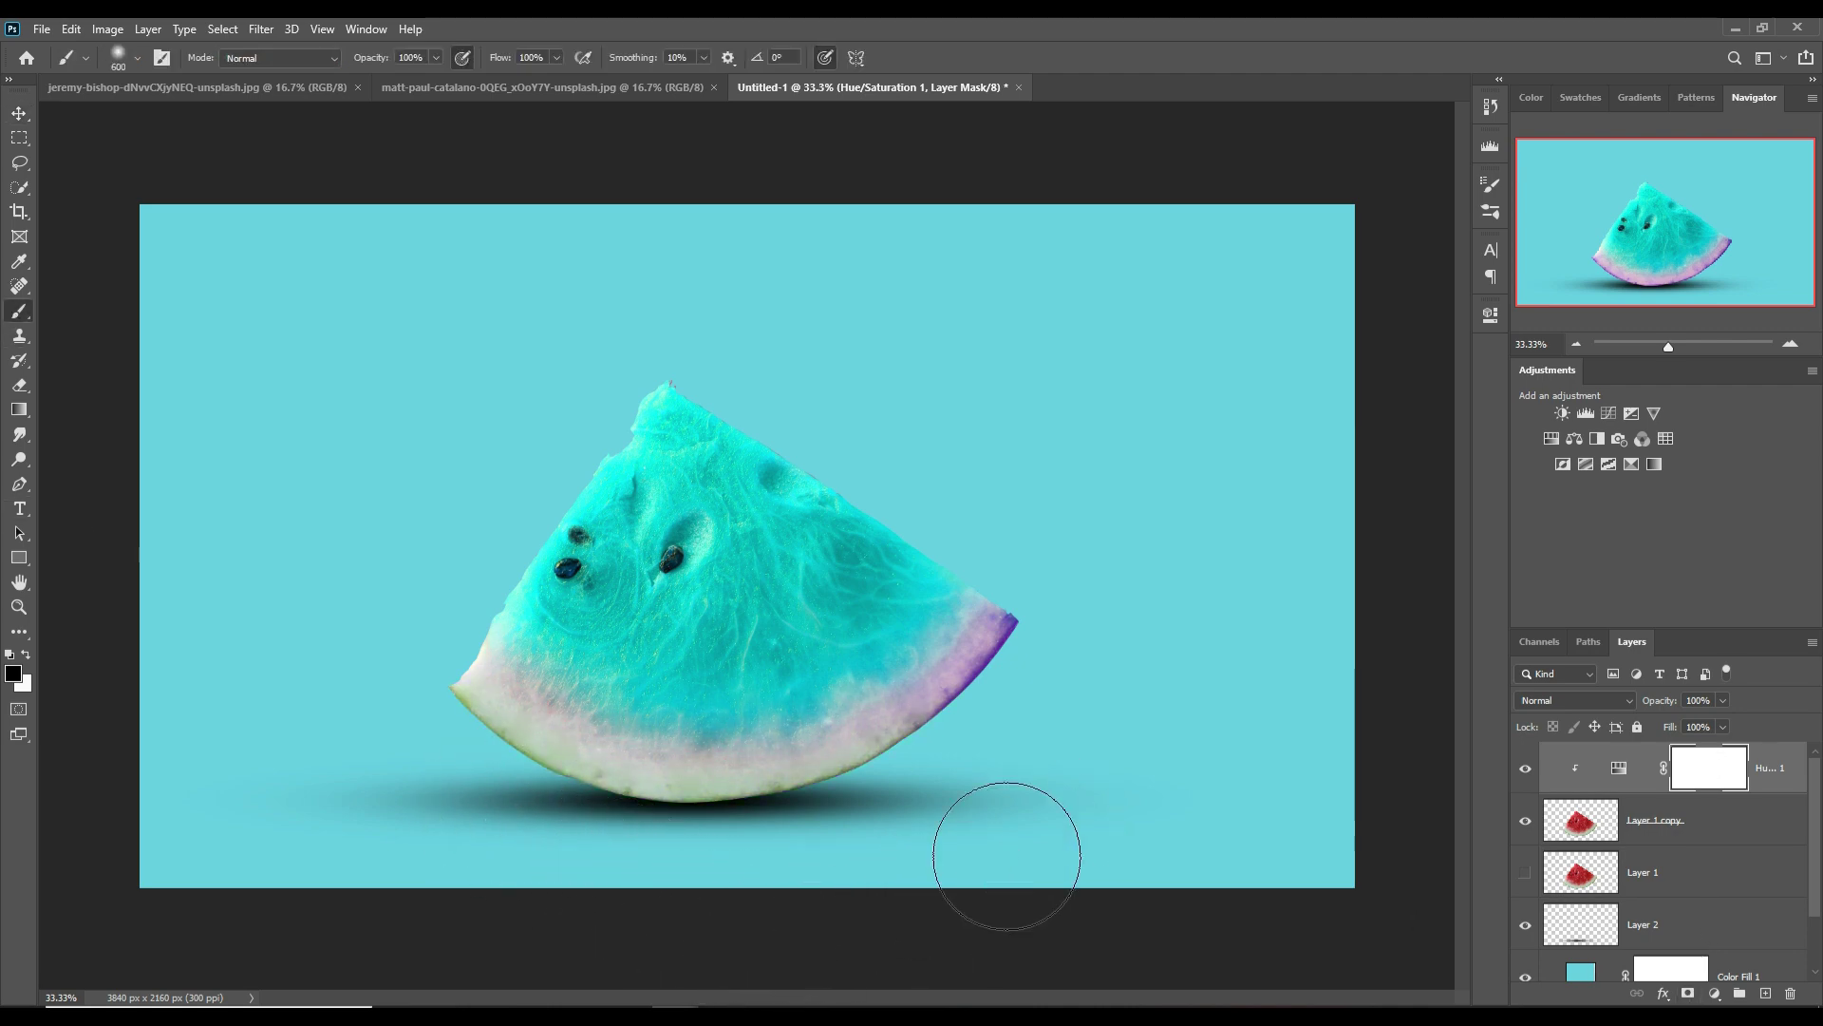
left_click_drag(1007, 856, 1136, 733)
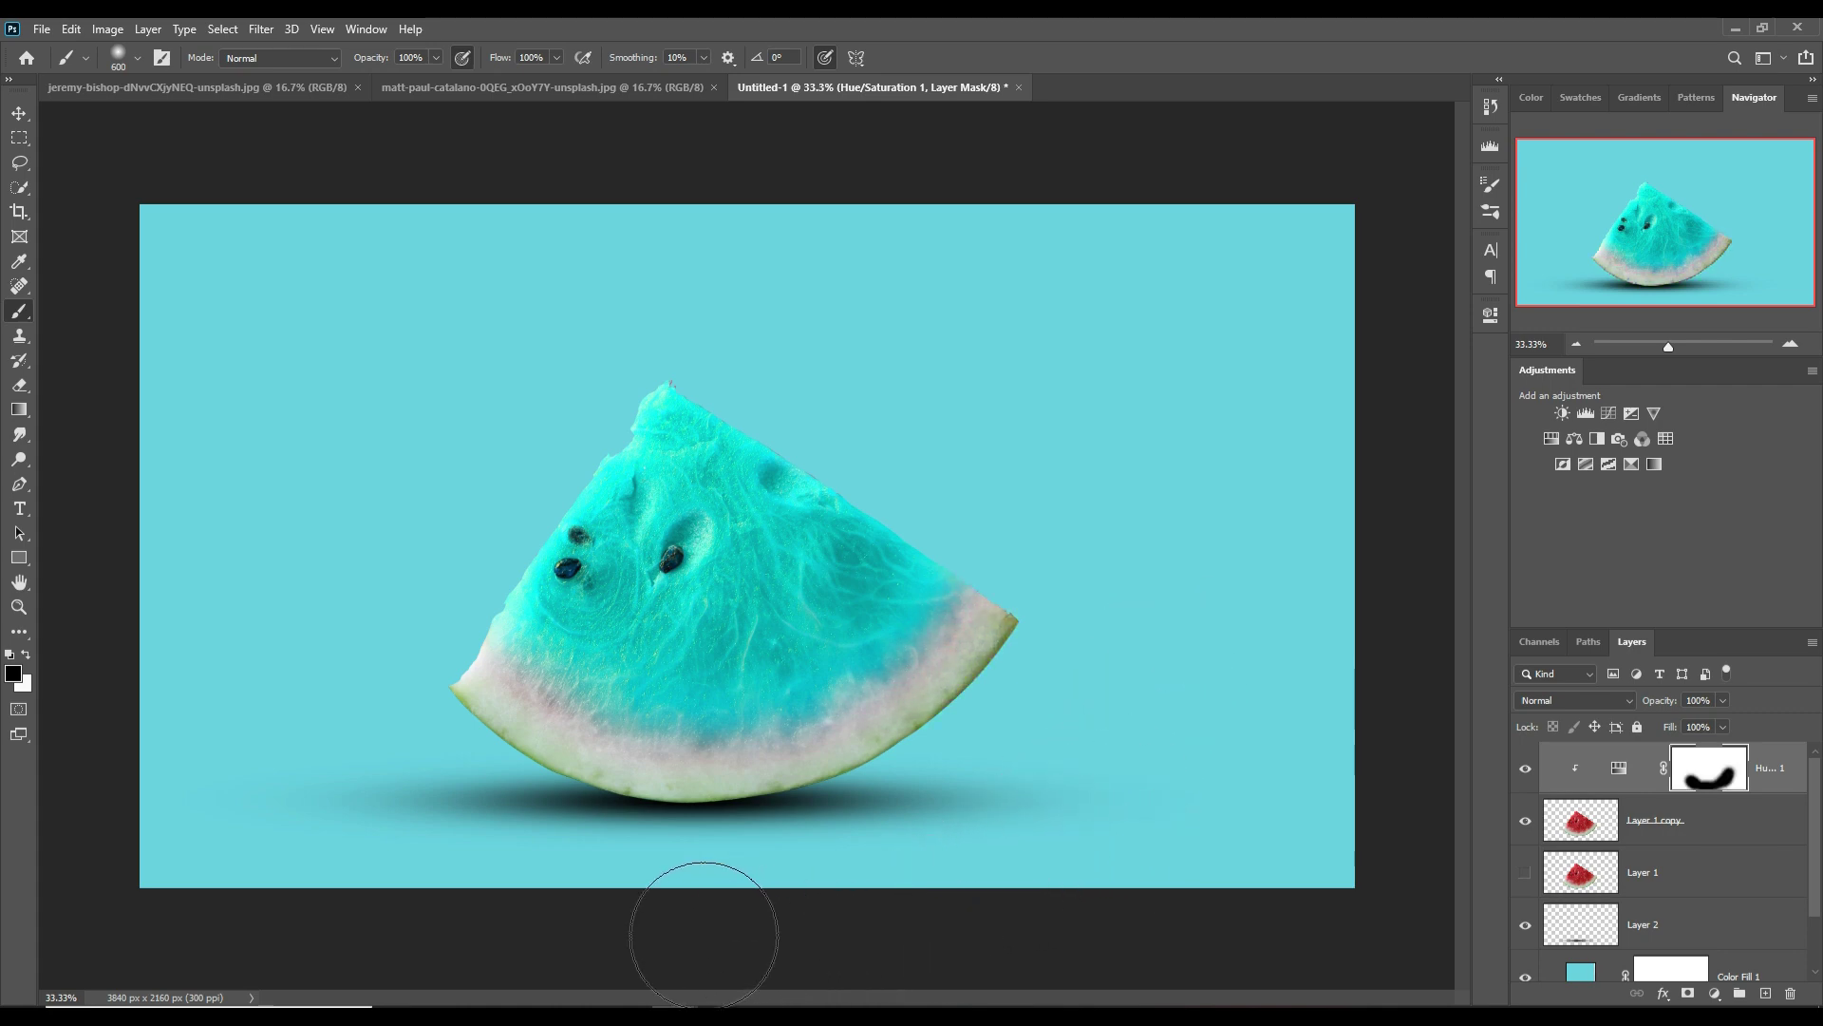
left_click(16, 116)
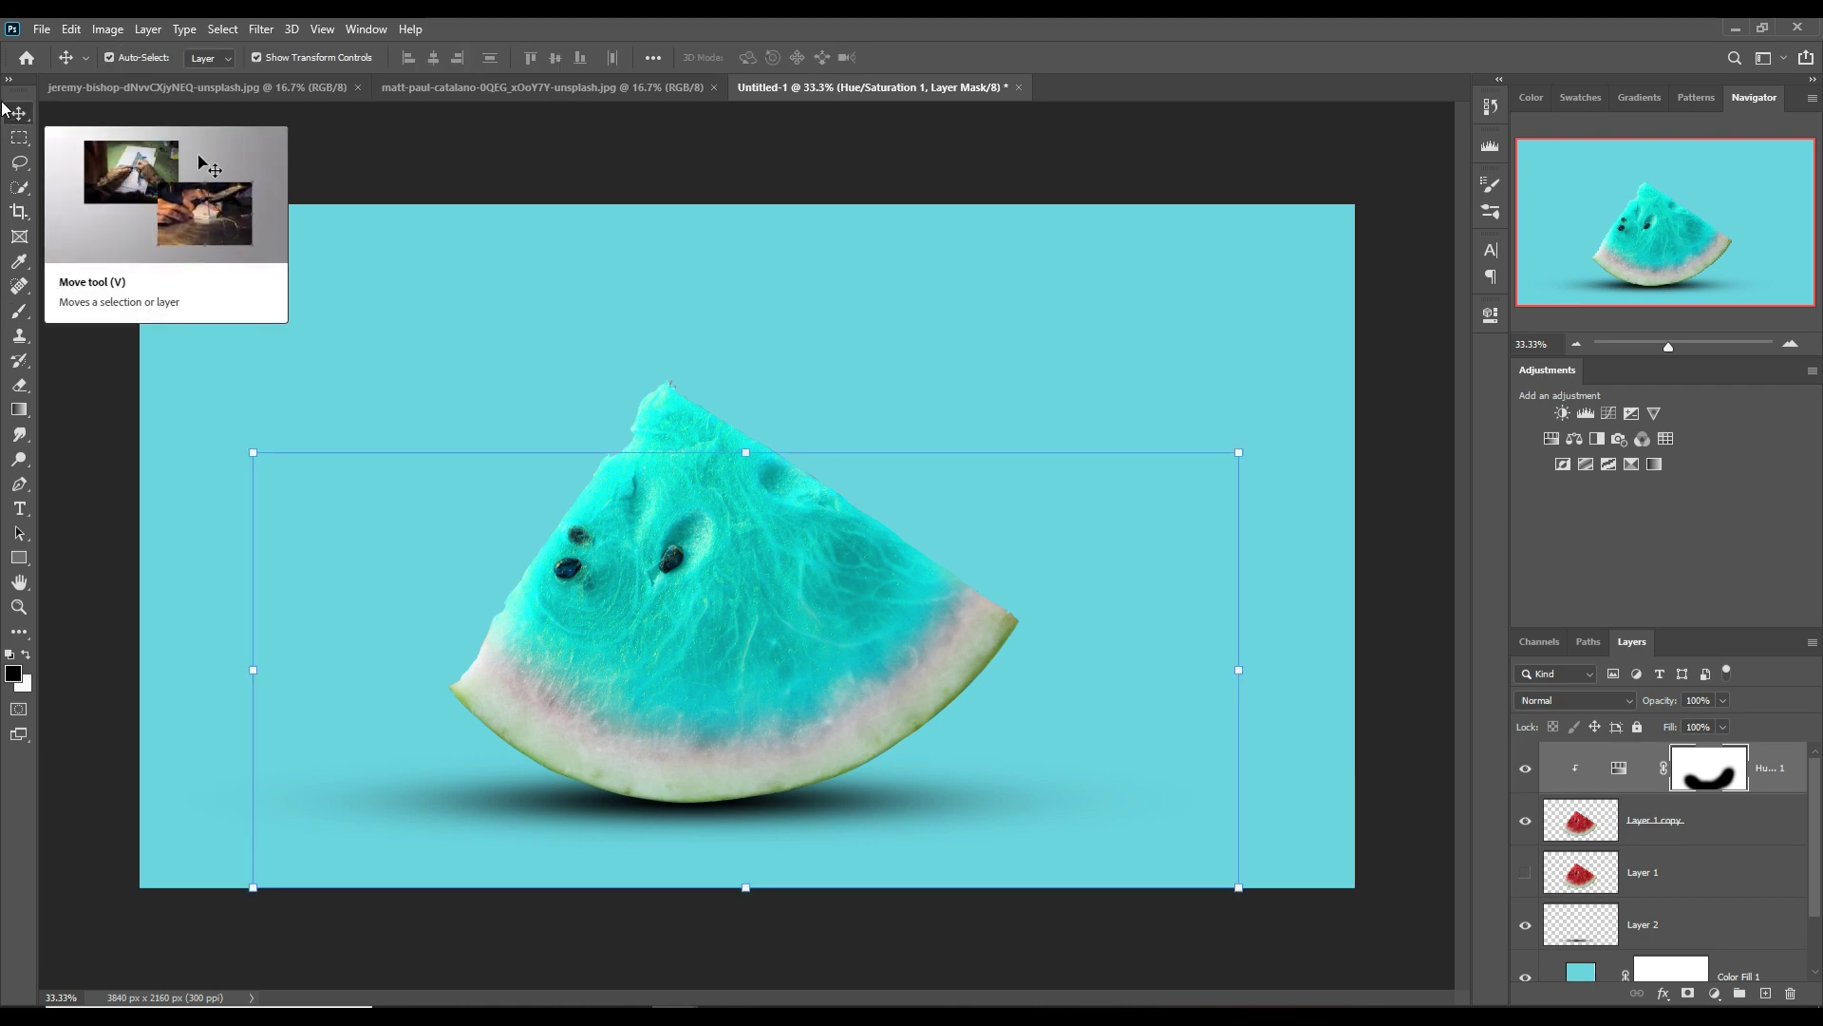
left_click(526, 89)
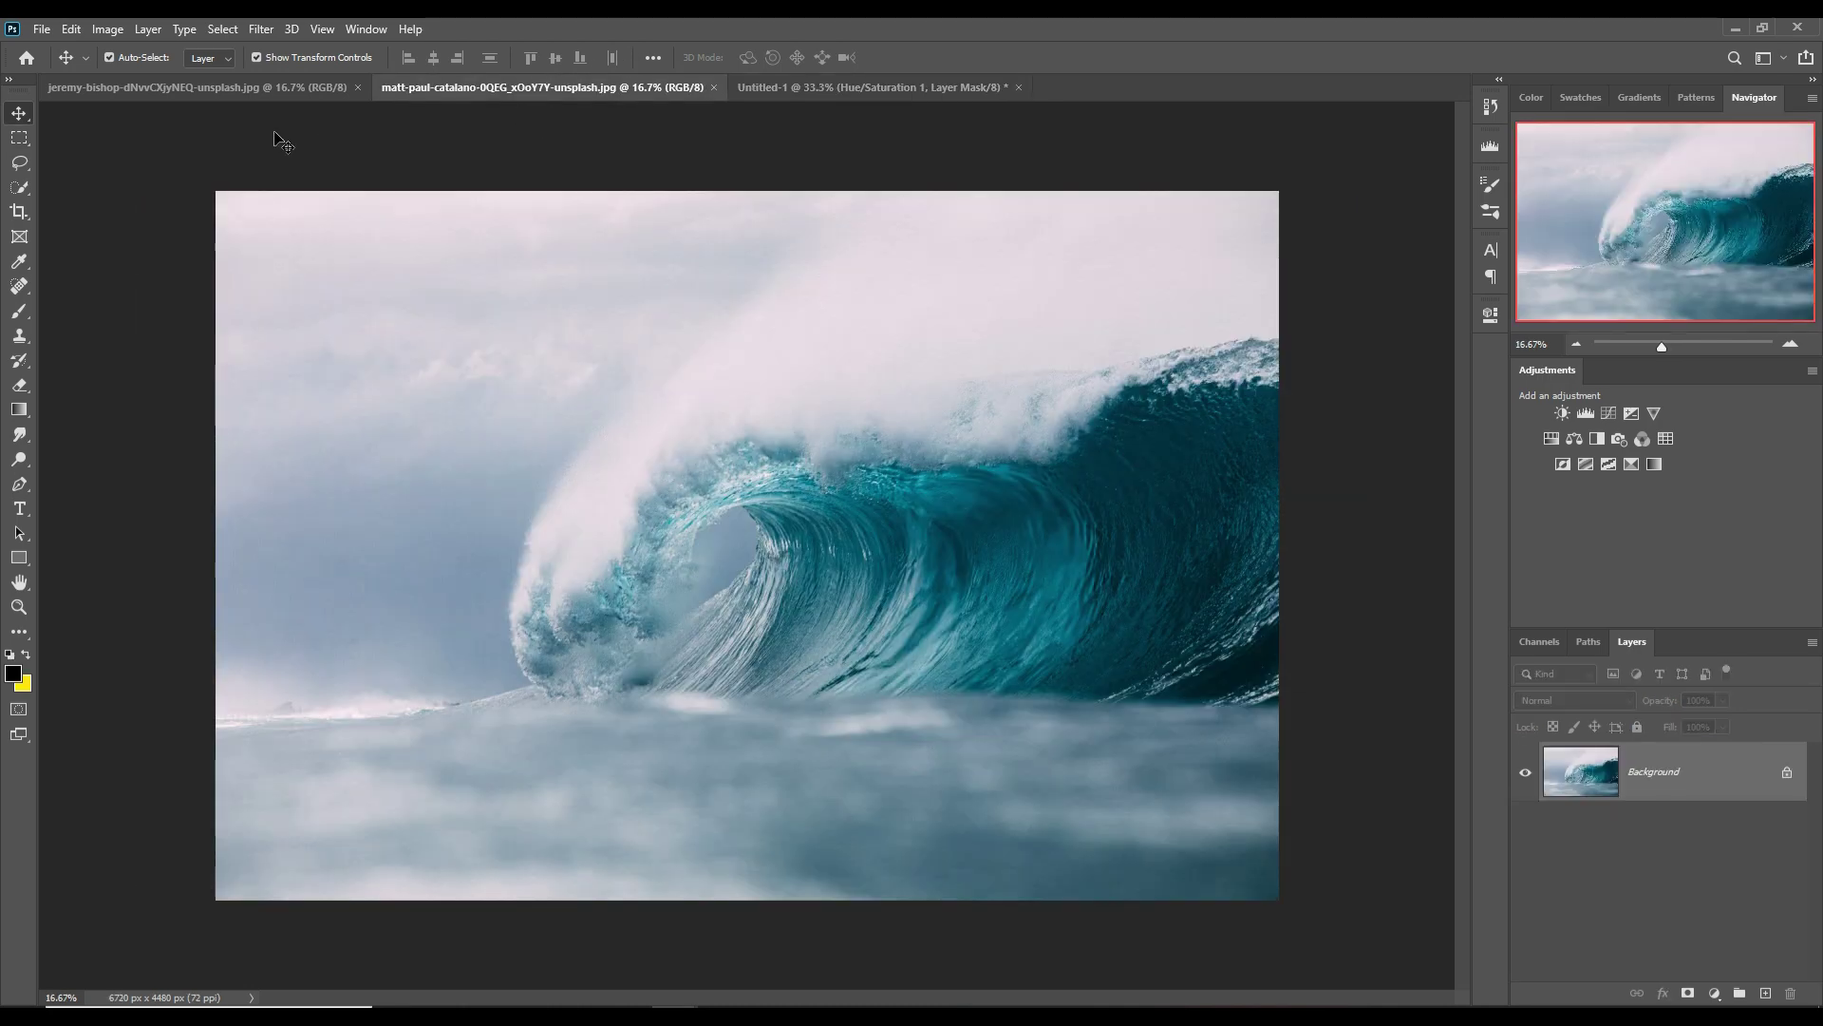
- In the surfer photo, zoom in and trace the surfer's legs and board with a Pen path
left_click(224, 89)
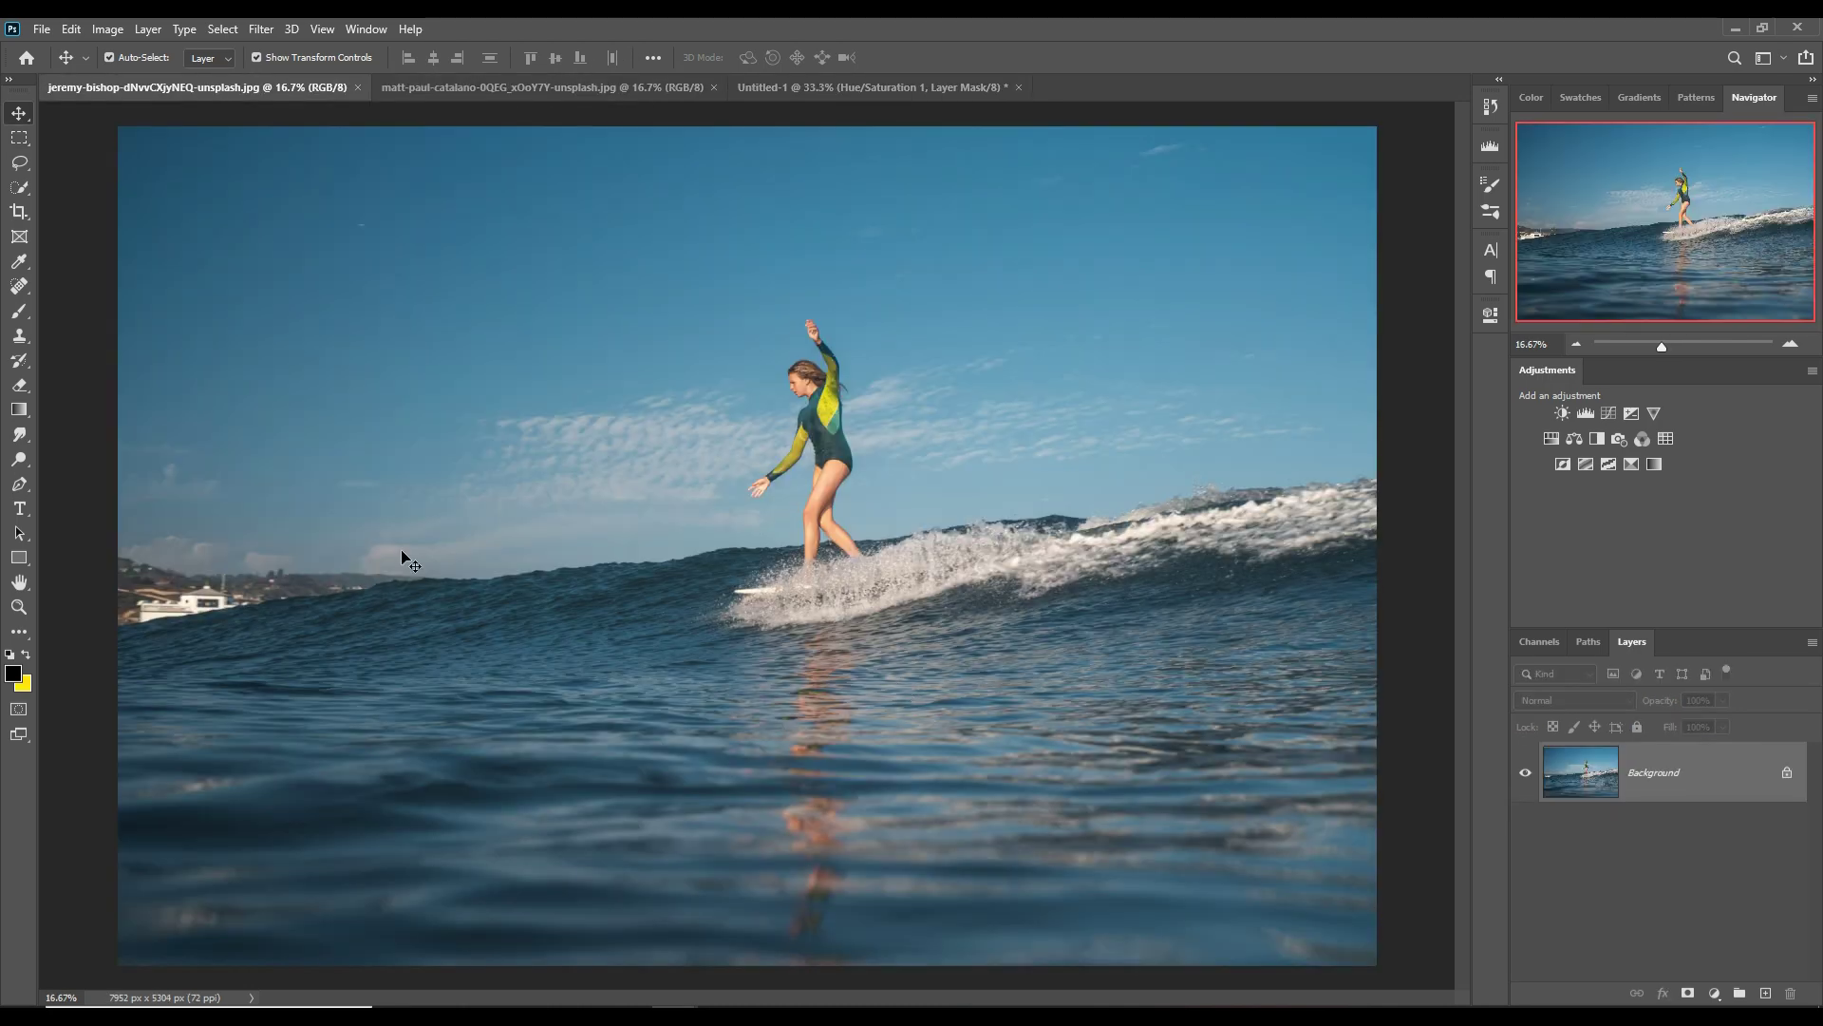
left_click(19, 486)
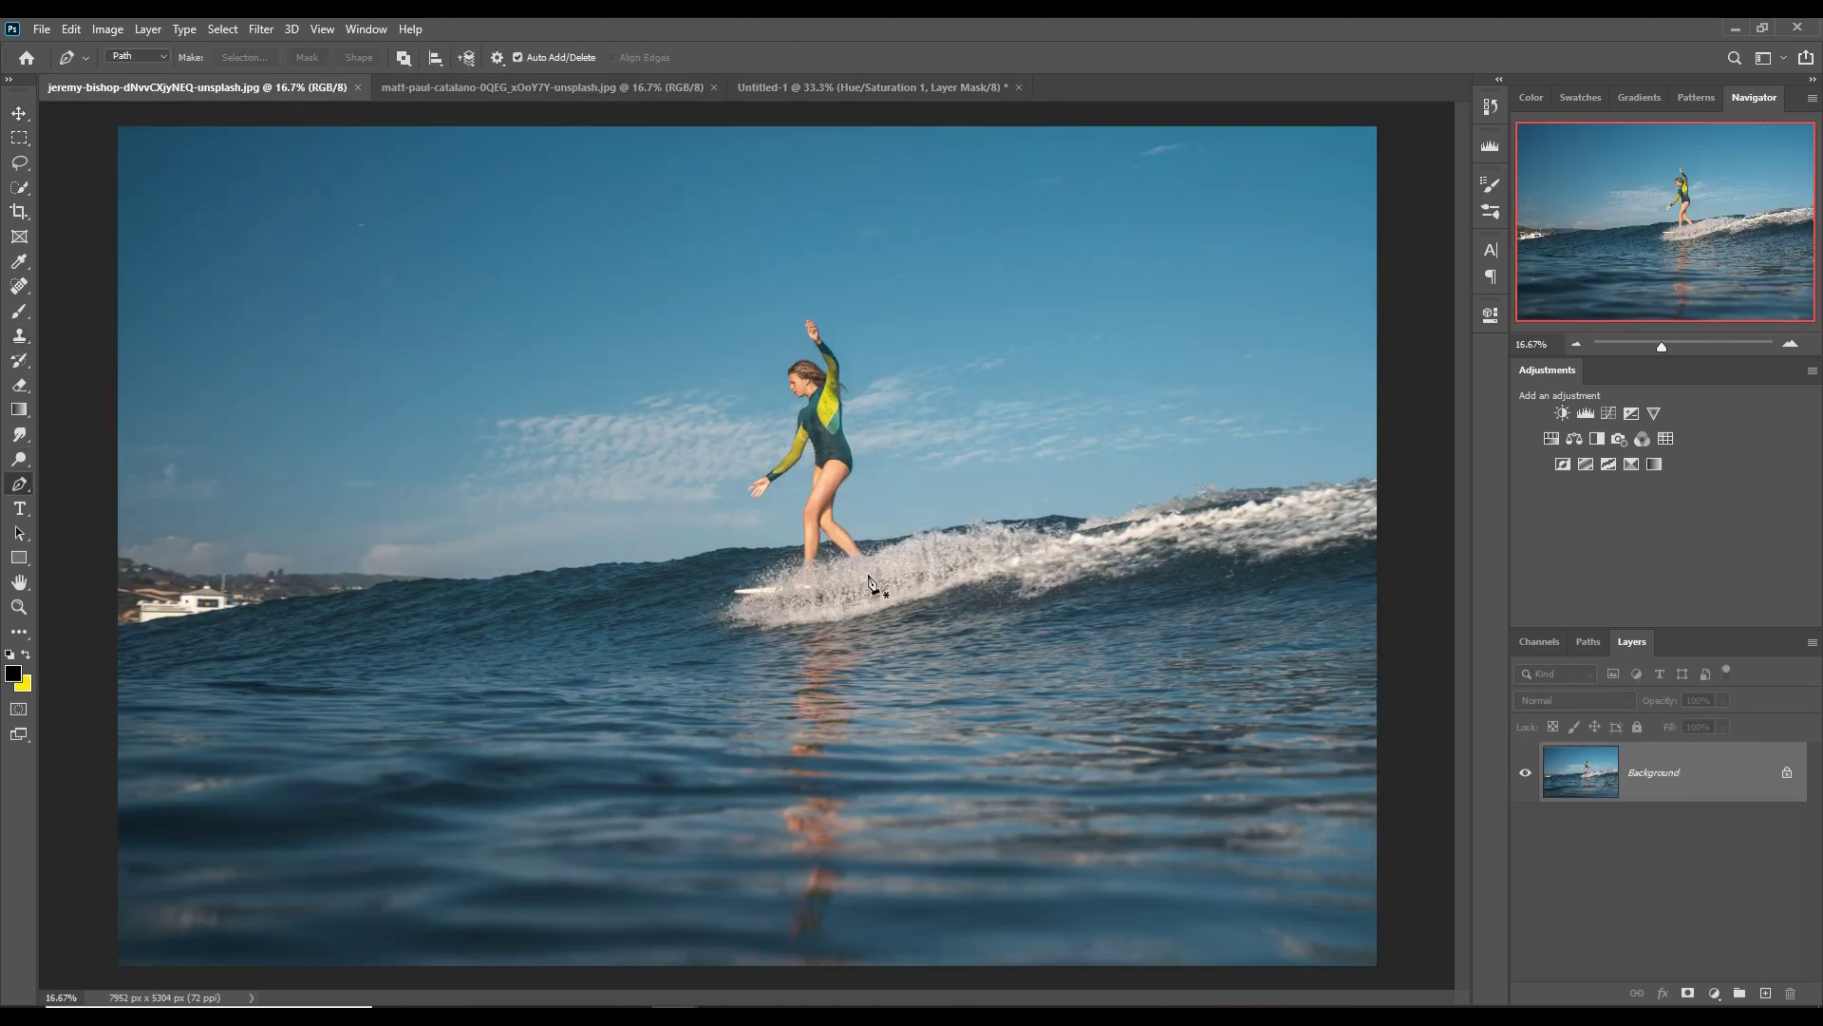
key("ctrl+plus")
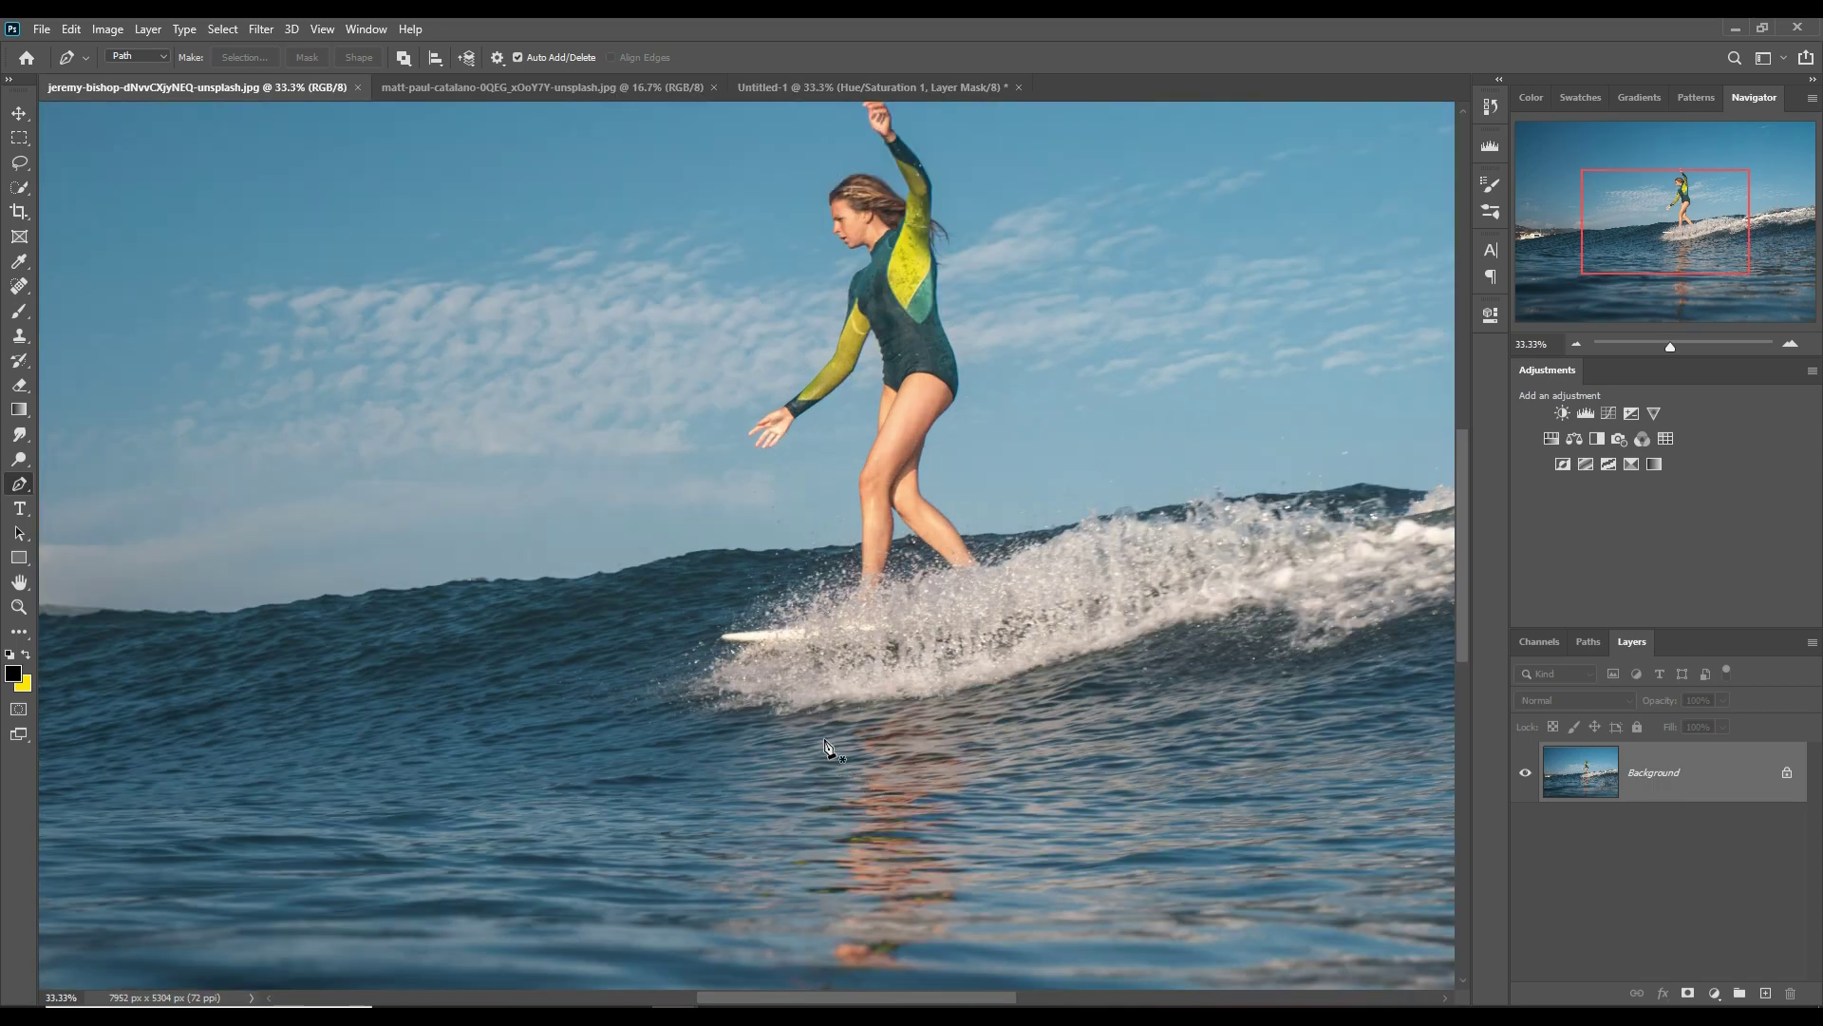
left_click(860, 594)
key("ctrl+plus")
key("ctrl+plus")
key("ctrl+plus")
left_click(1103, 461)
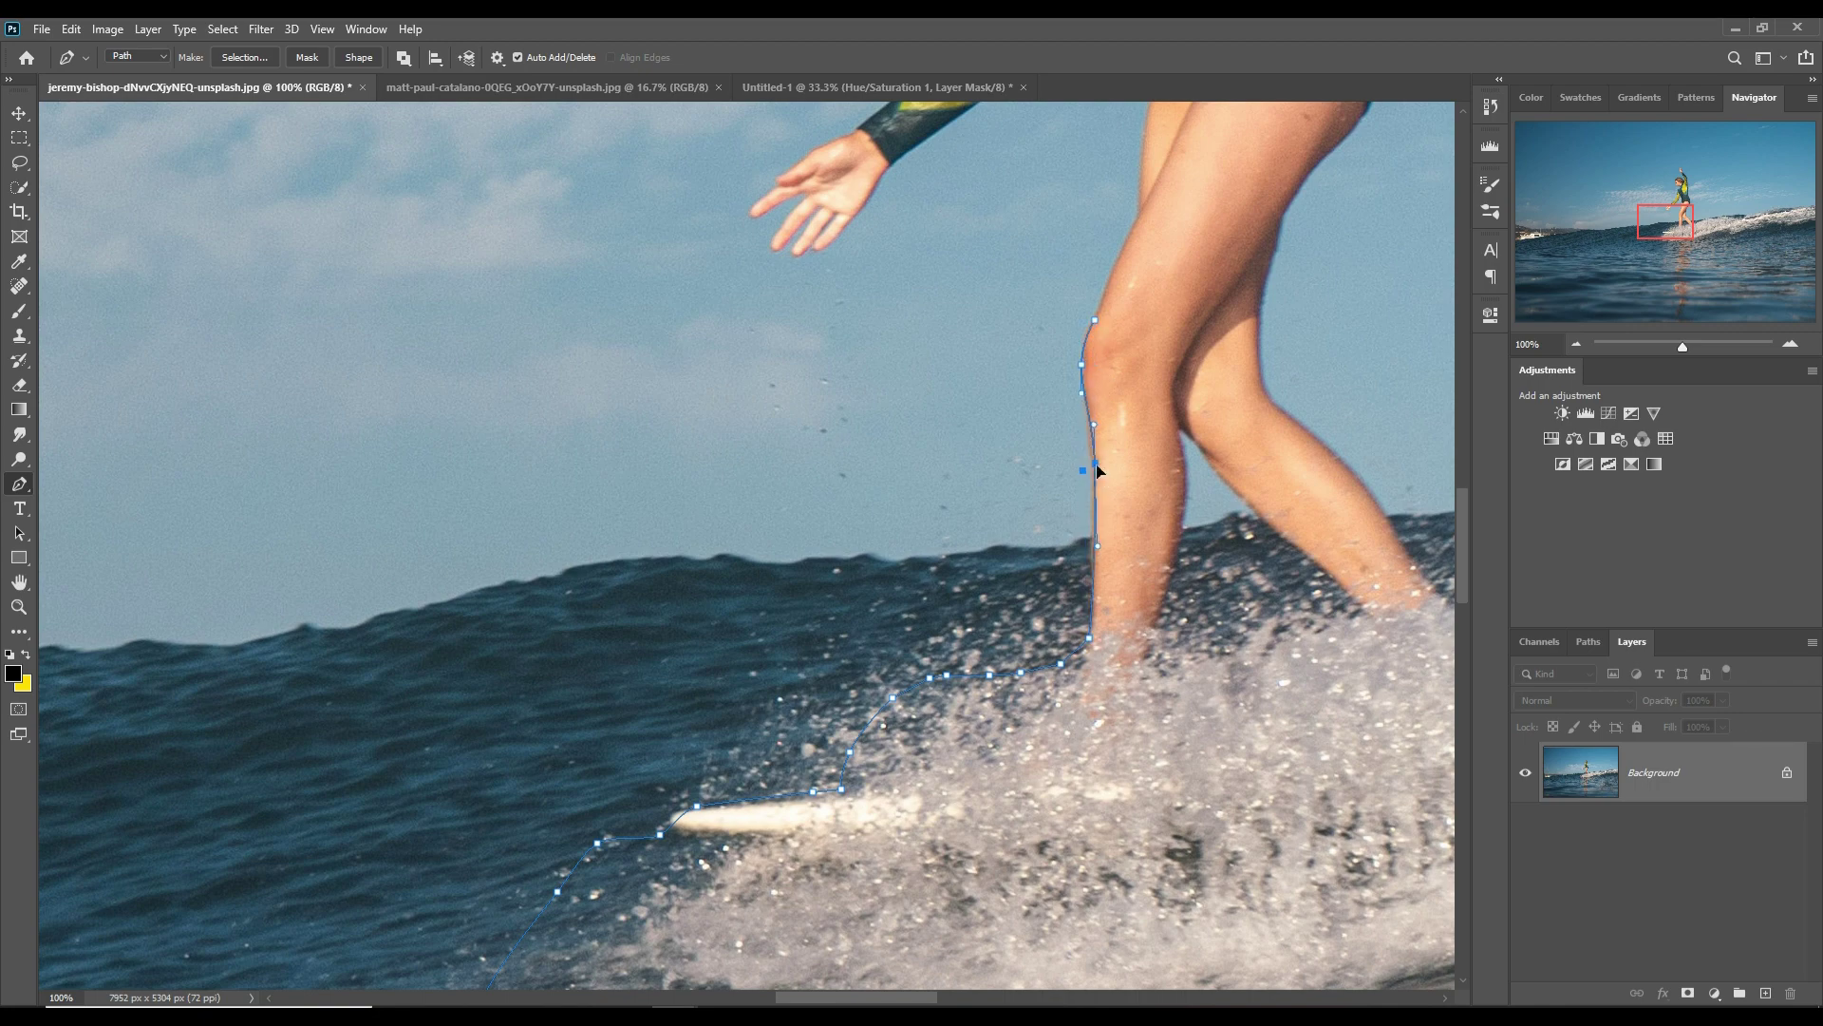
left_click(1088, 362)
left_click(1145, 216)
left_click_drag(1171, 252, 1006, 765)
left_click_drag(1001, 570, 994, 633)
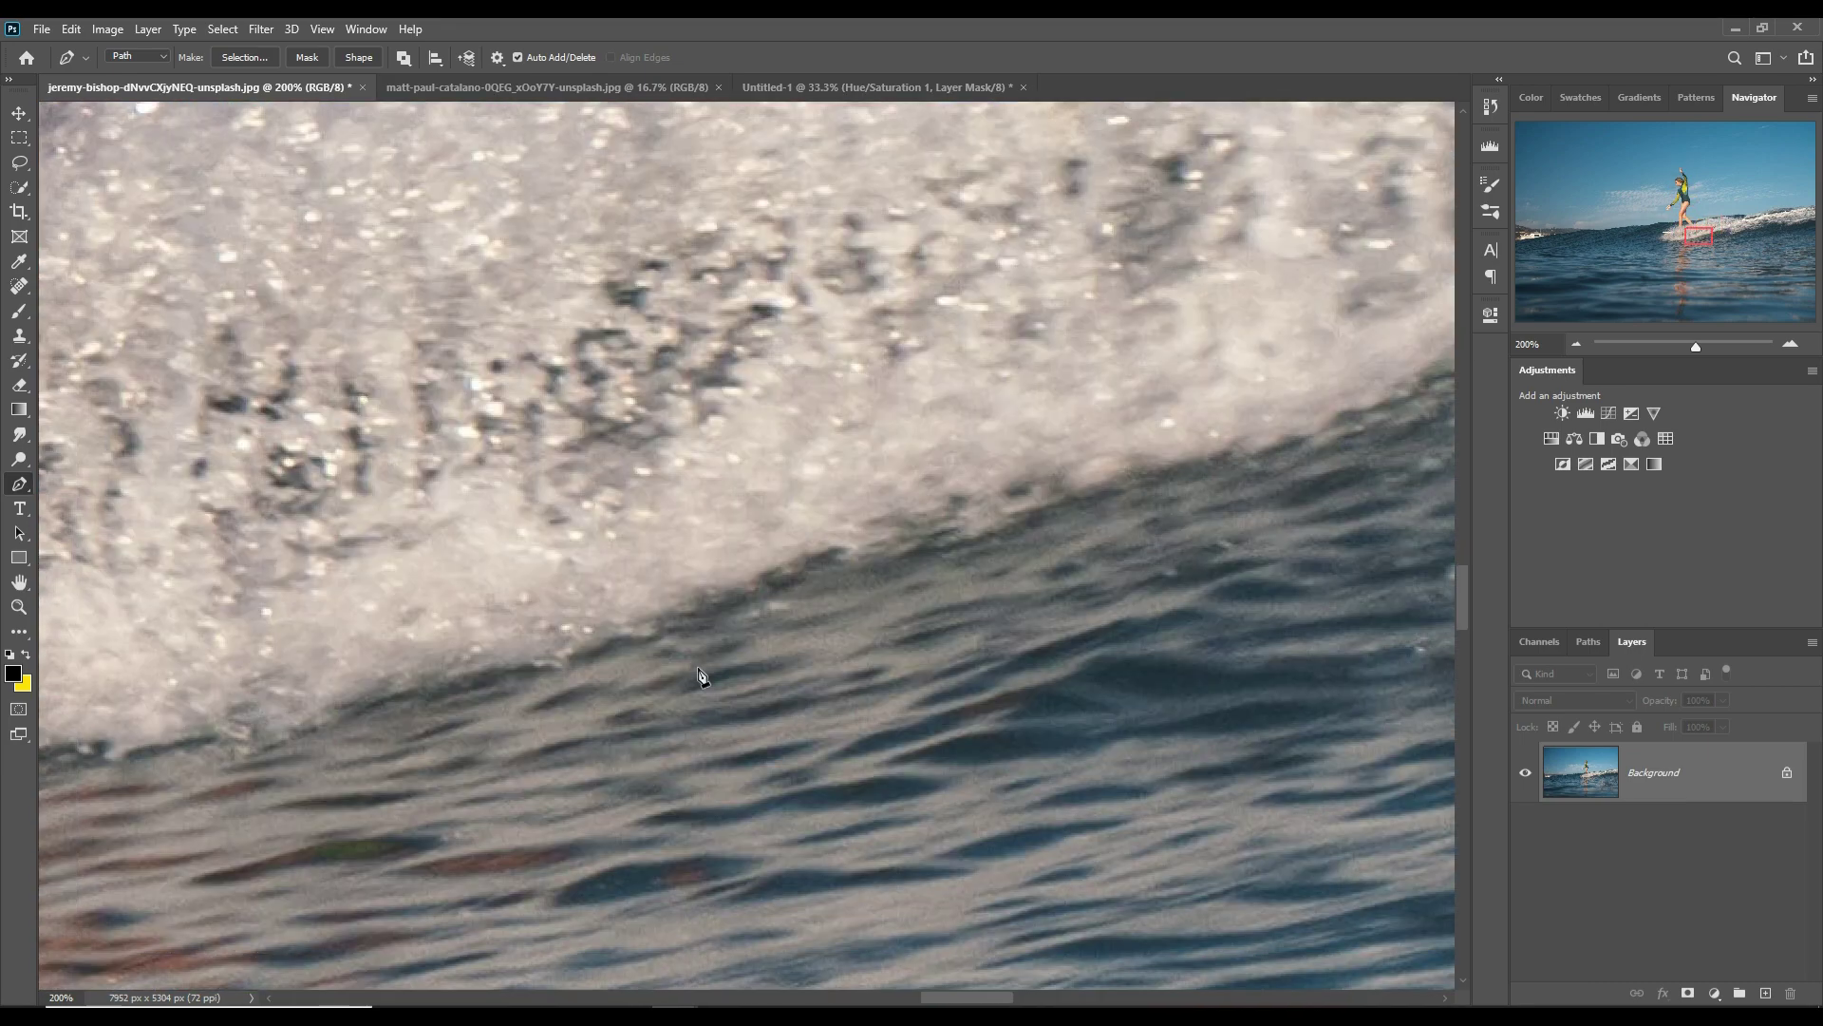
right_click(814, 400)
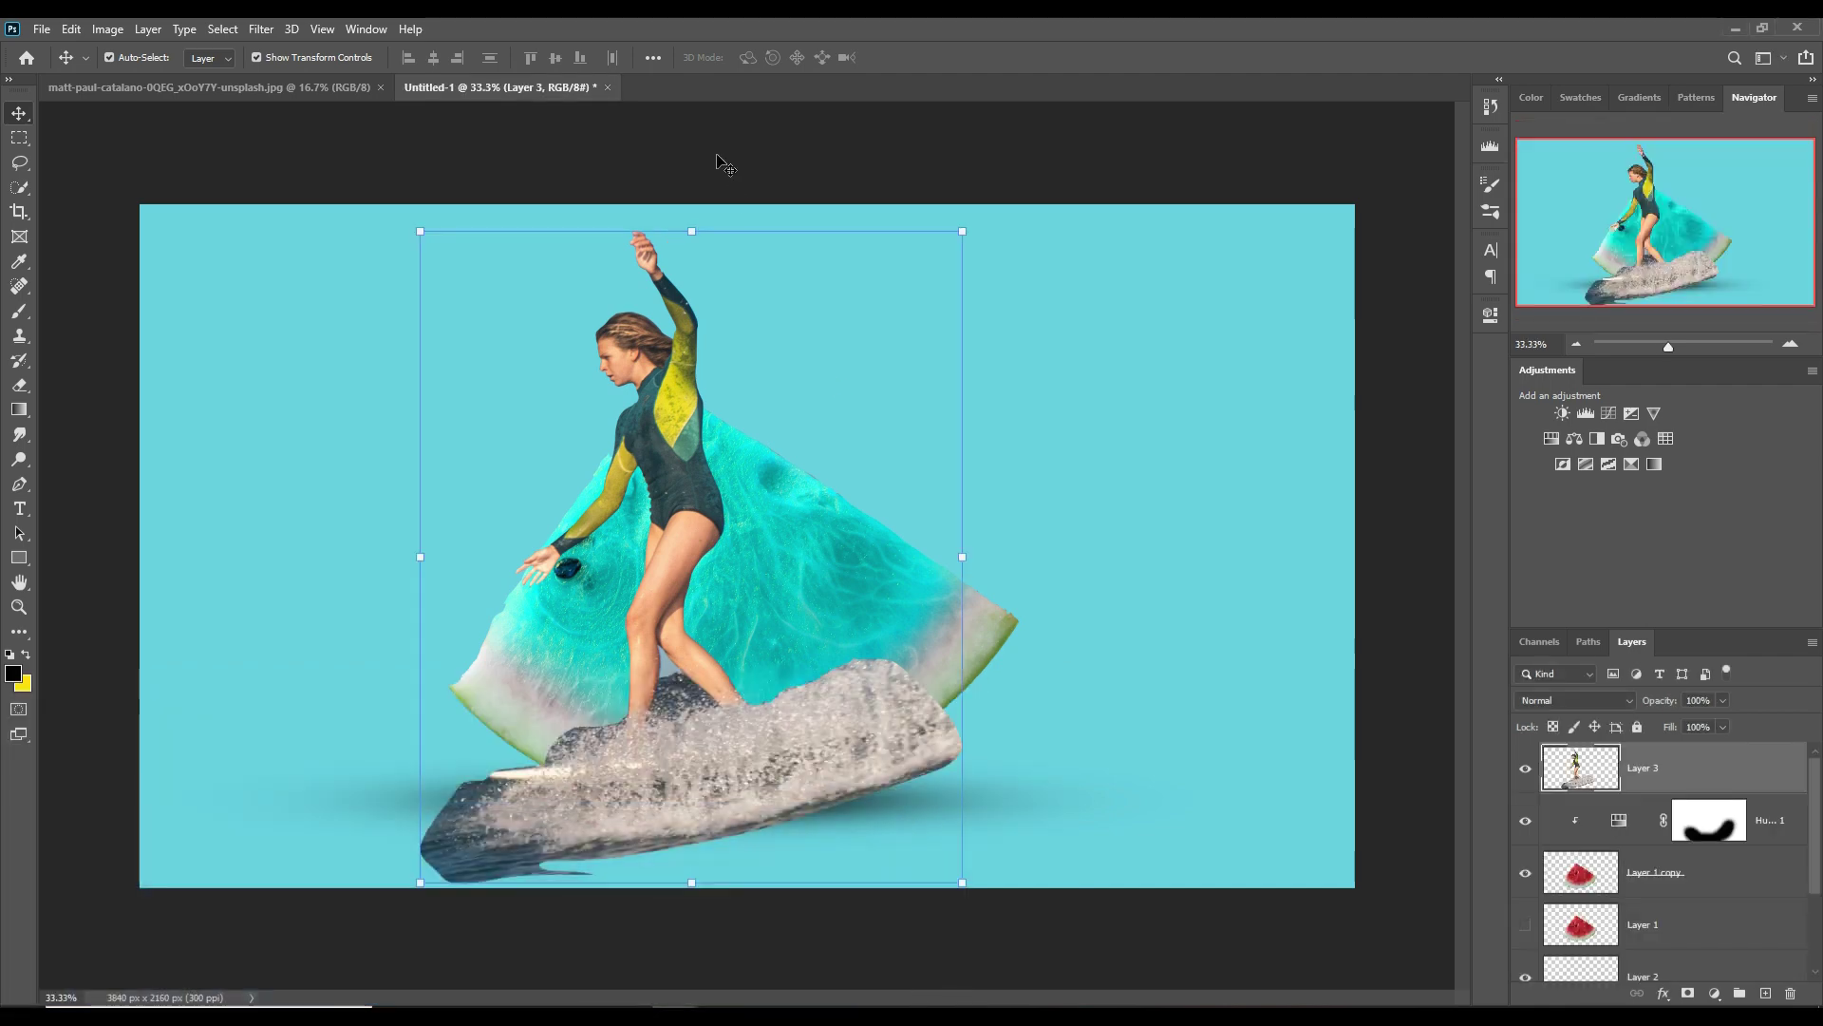
- Scale the surfer down, move her onto the watermelon, and flip her horizontally
left_click_drag(958, 239, 634, 616)
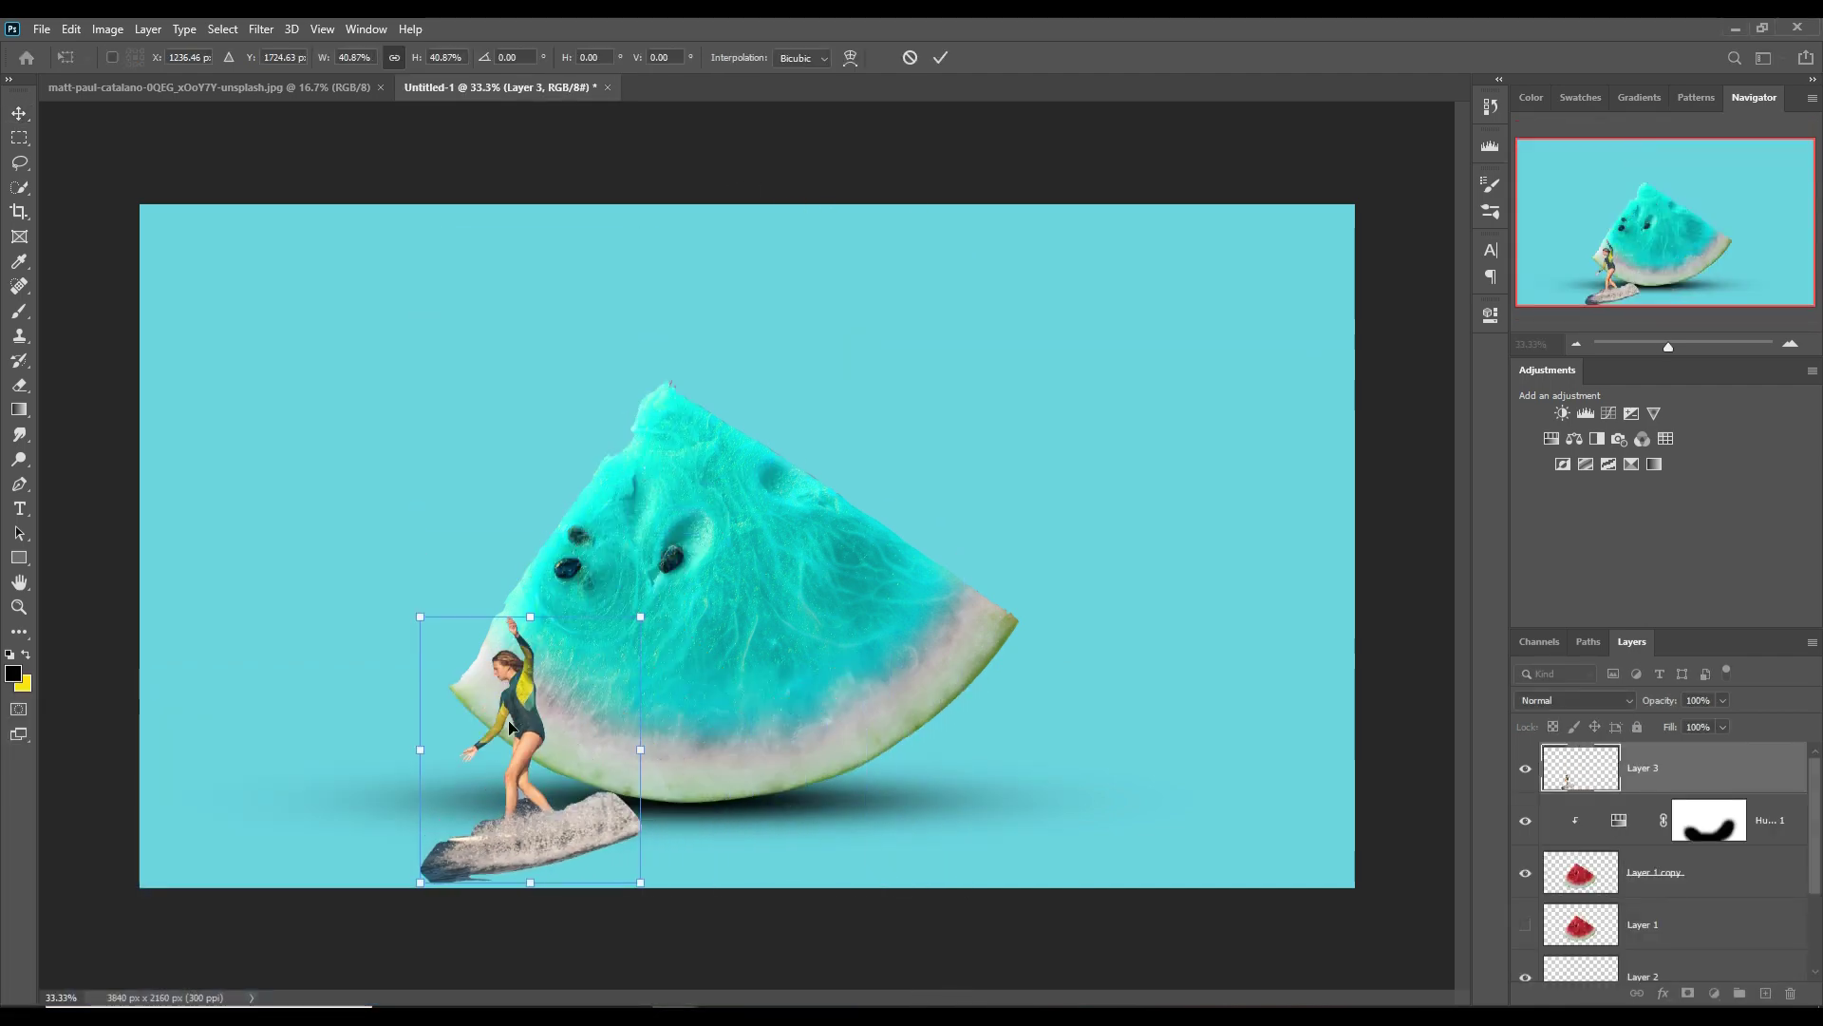
left_click_drag(497, 753, 613, 369)
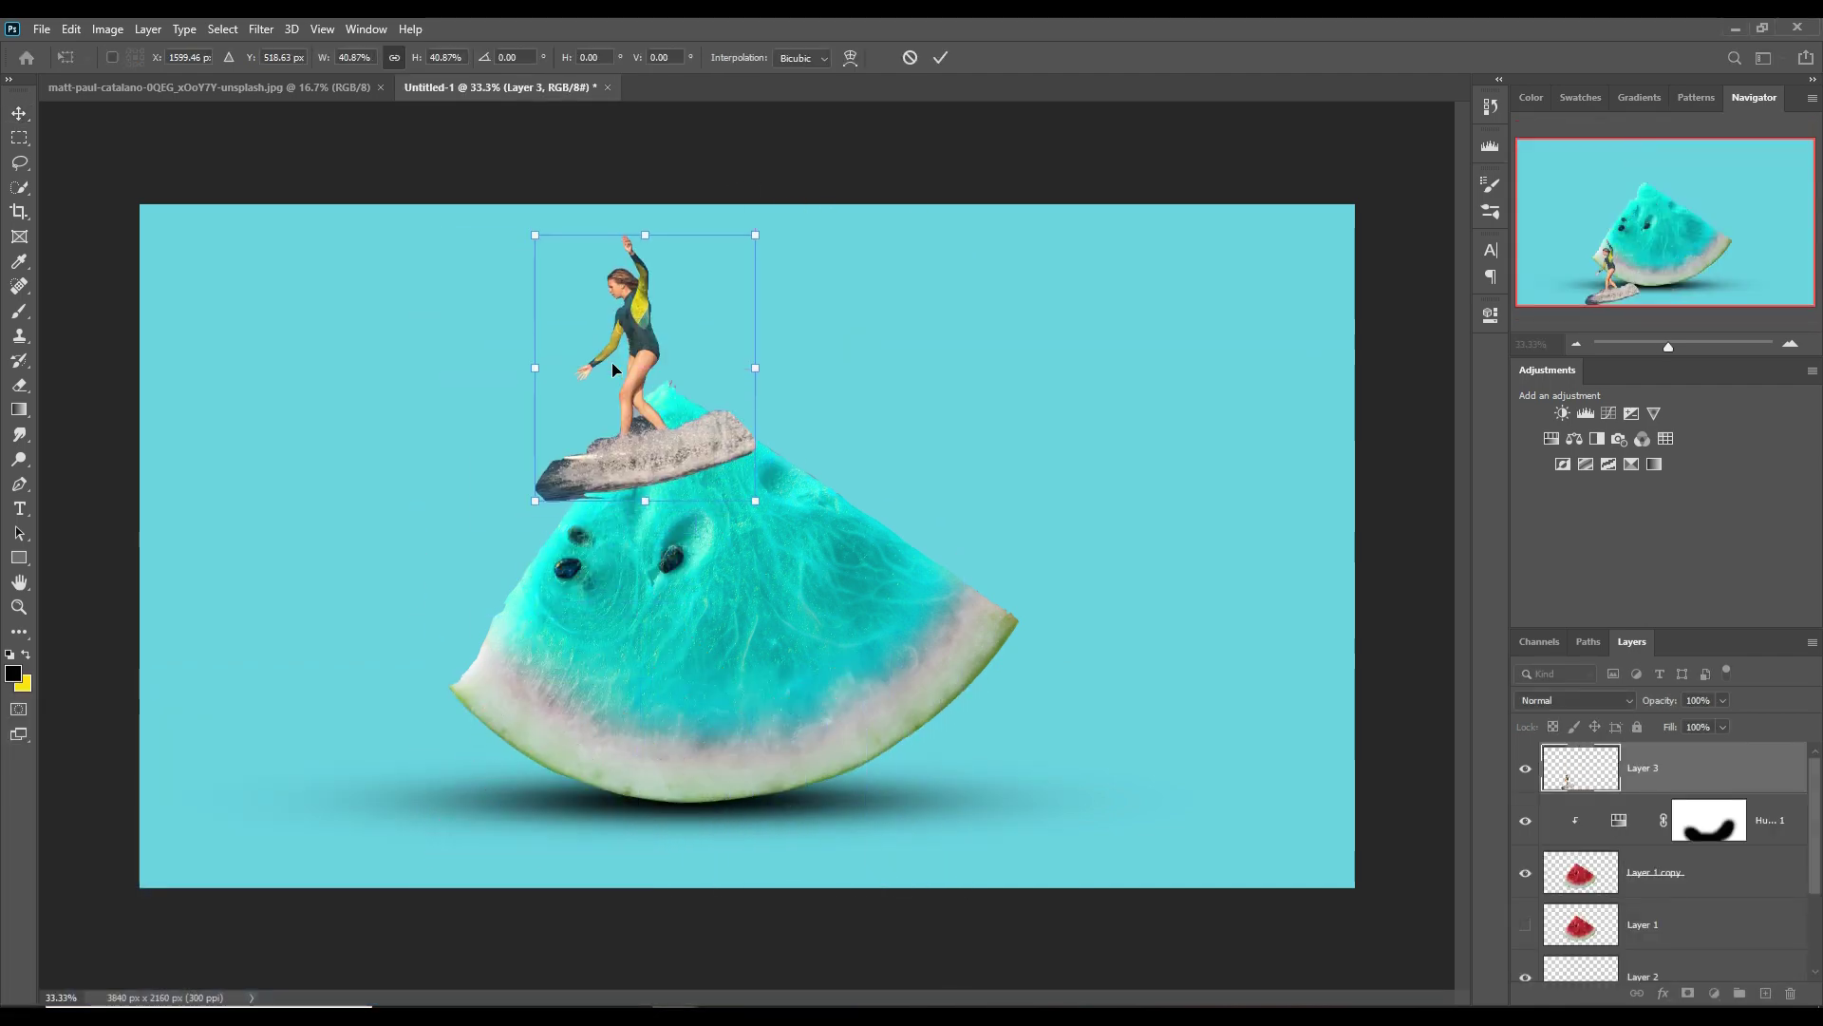
left_click(941, 58)
left_click(72, 28)
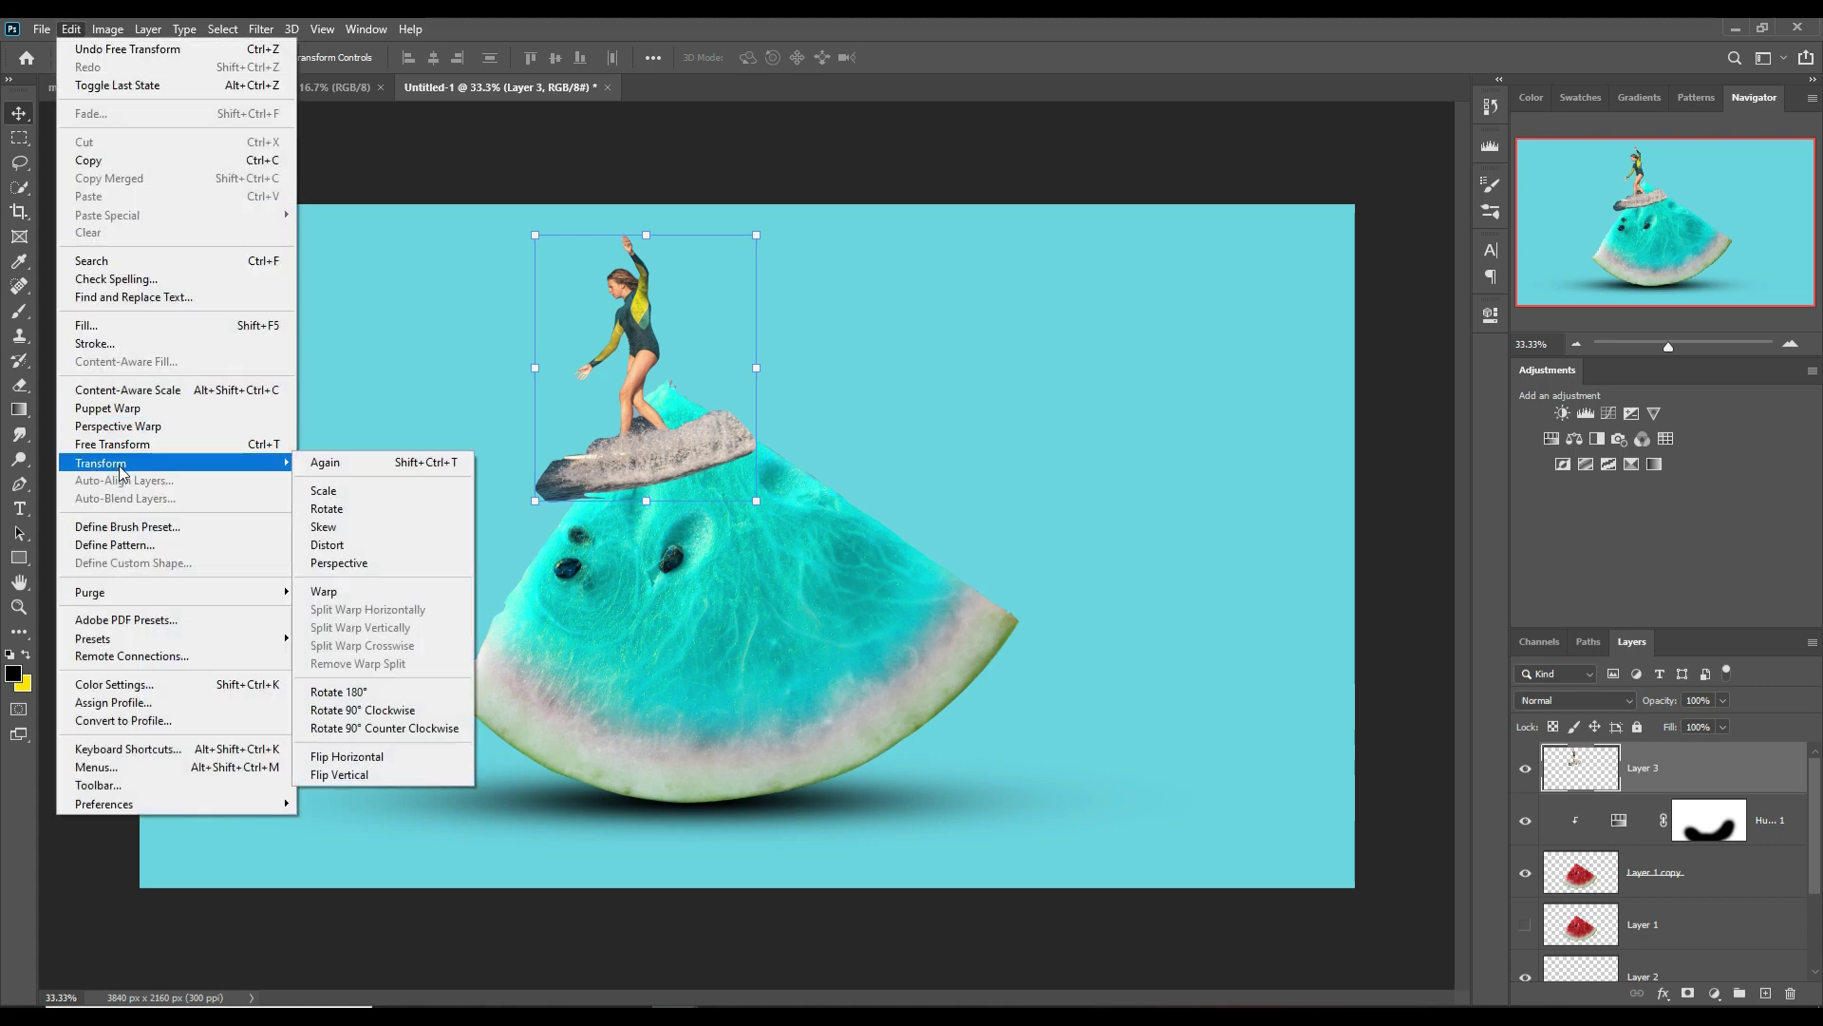
left_click(347, 756)
- Rotate the surfer about 17° and set her on the watermelon slice's peak
left_click_drag(674, 459, 774, 410)
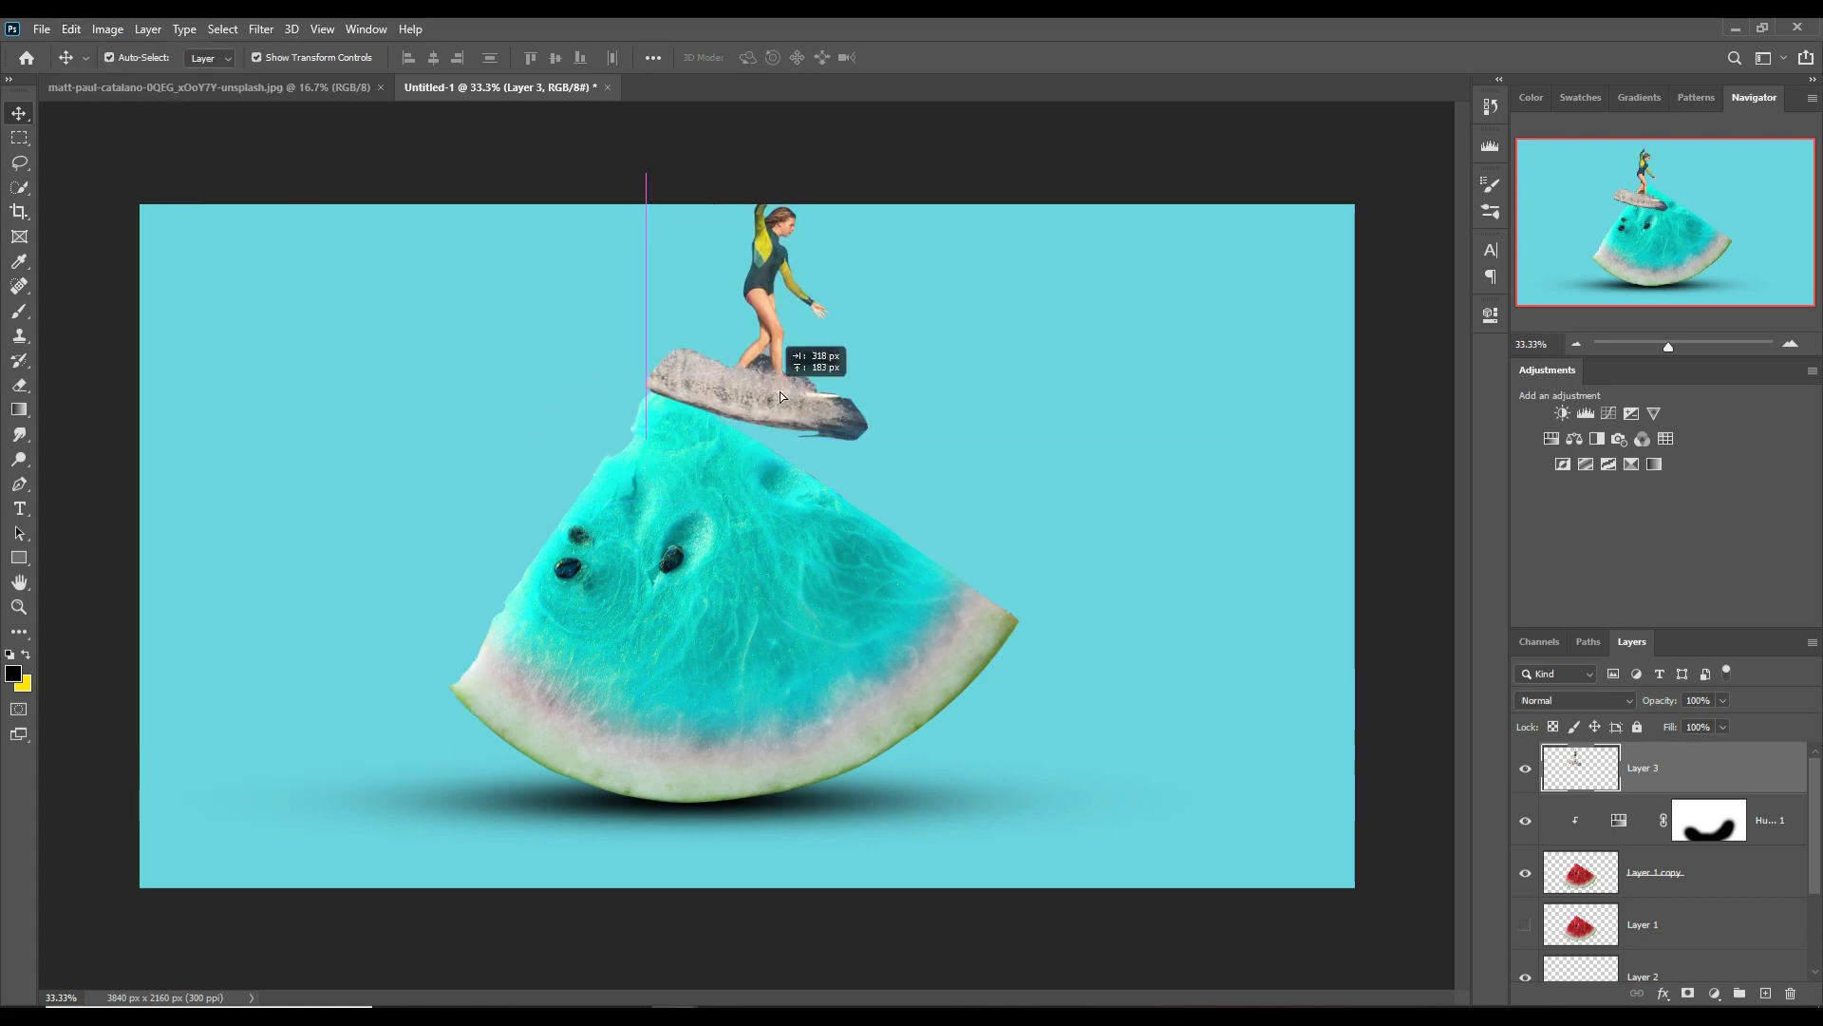
left_click_drag(869, 176, 906, 218)
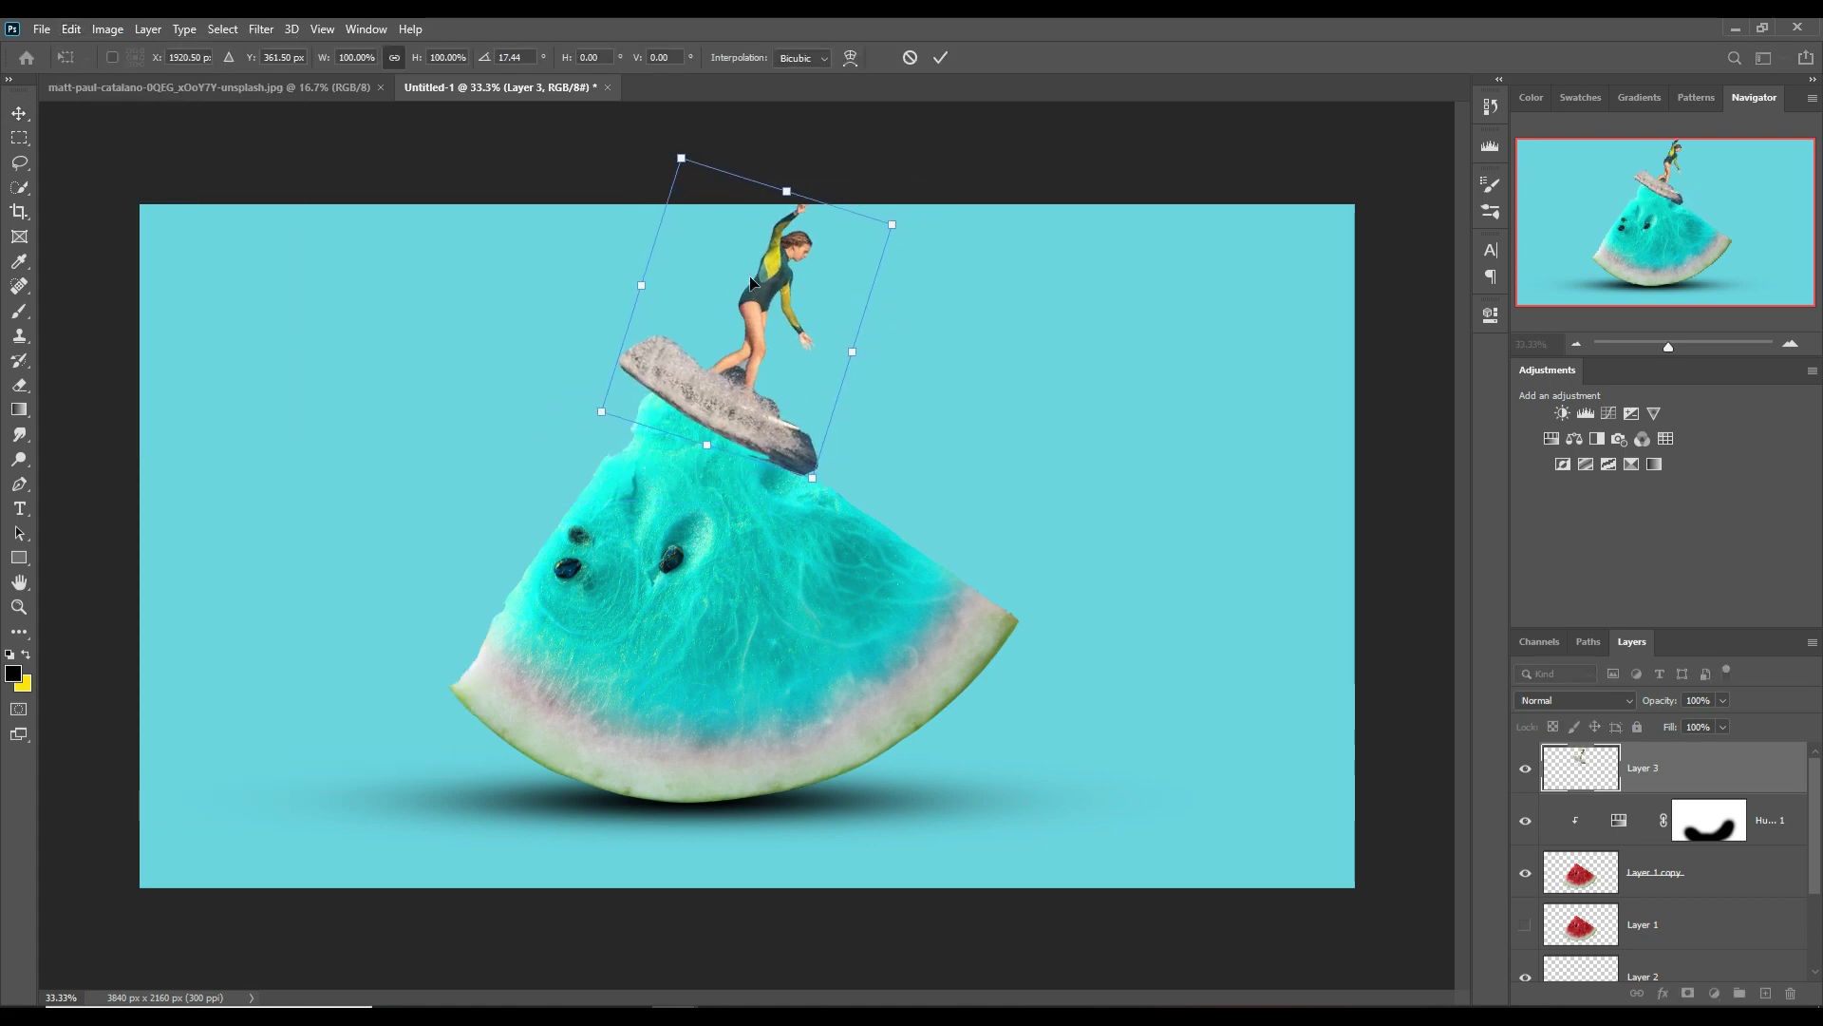
left_click_drag(725, 315, 792, 357)
left_click_drag(830, 465, 816, 467)
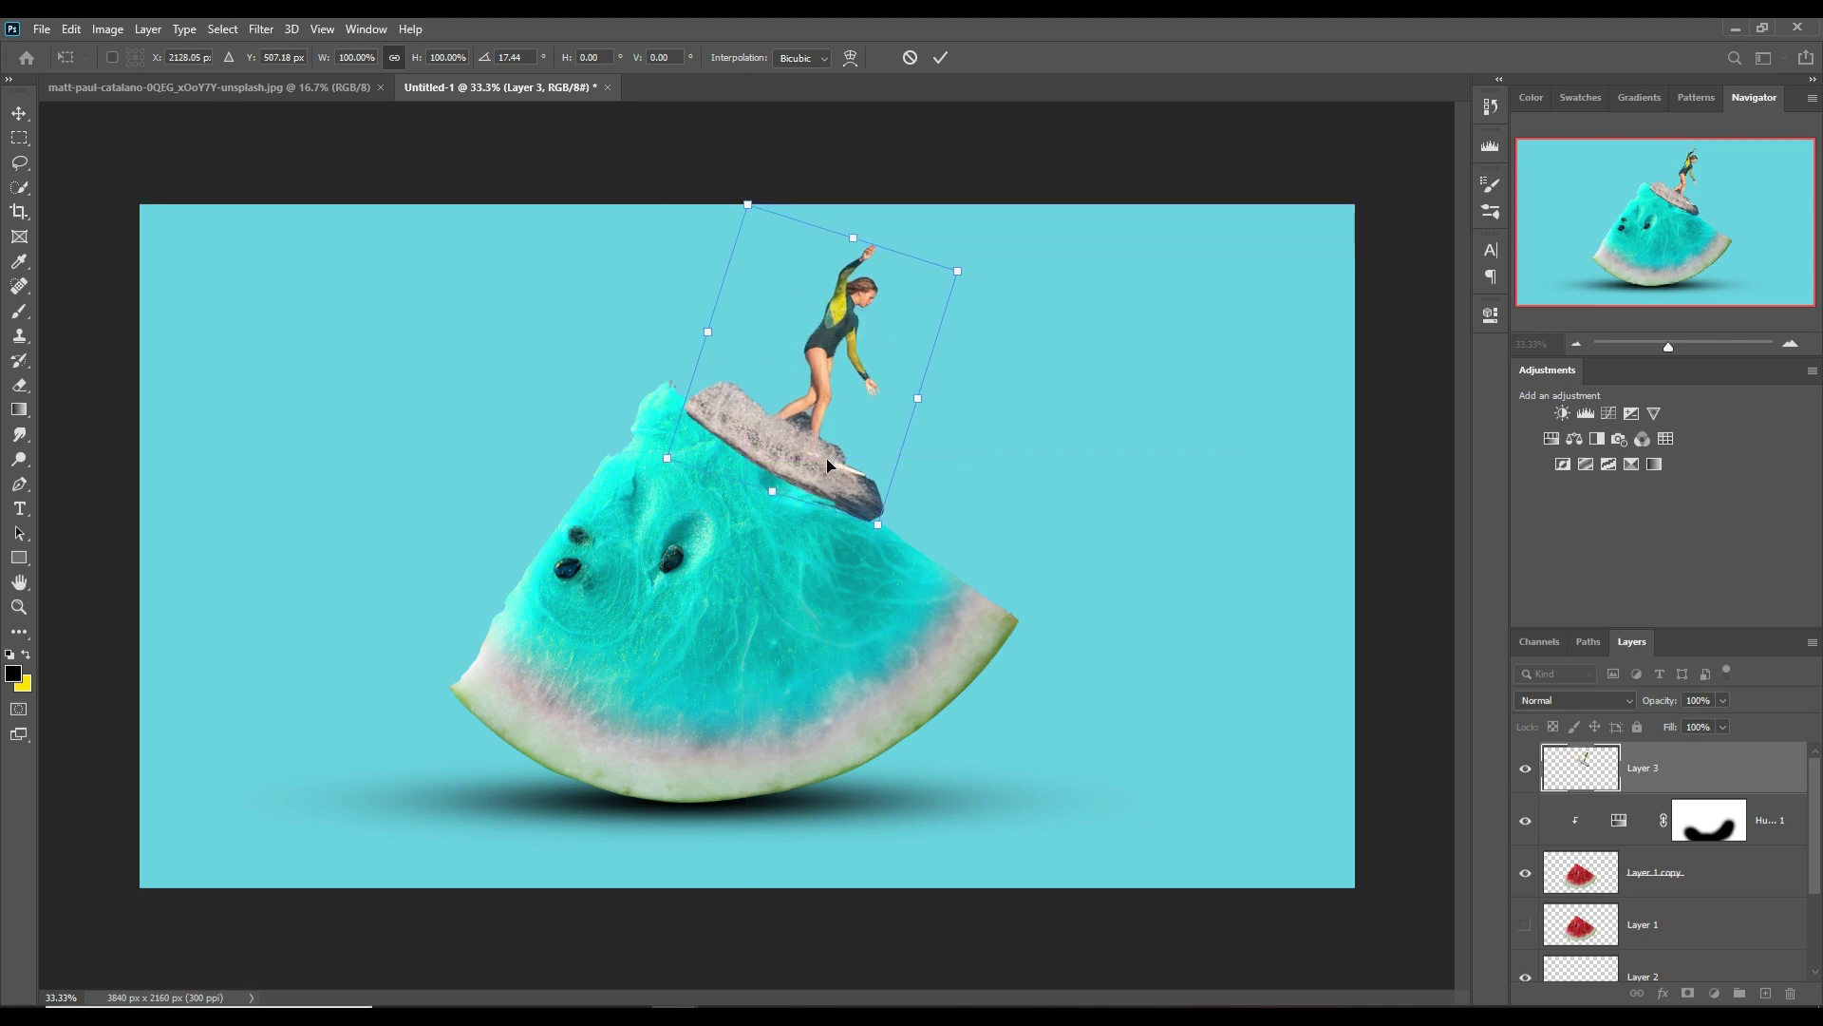
left_click(940, 57)
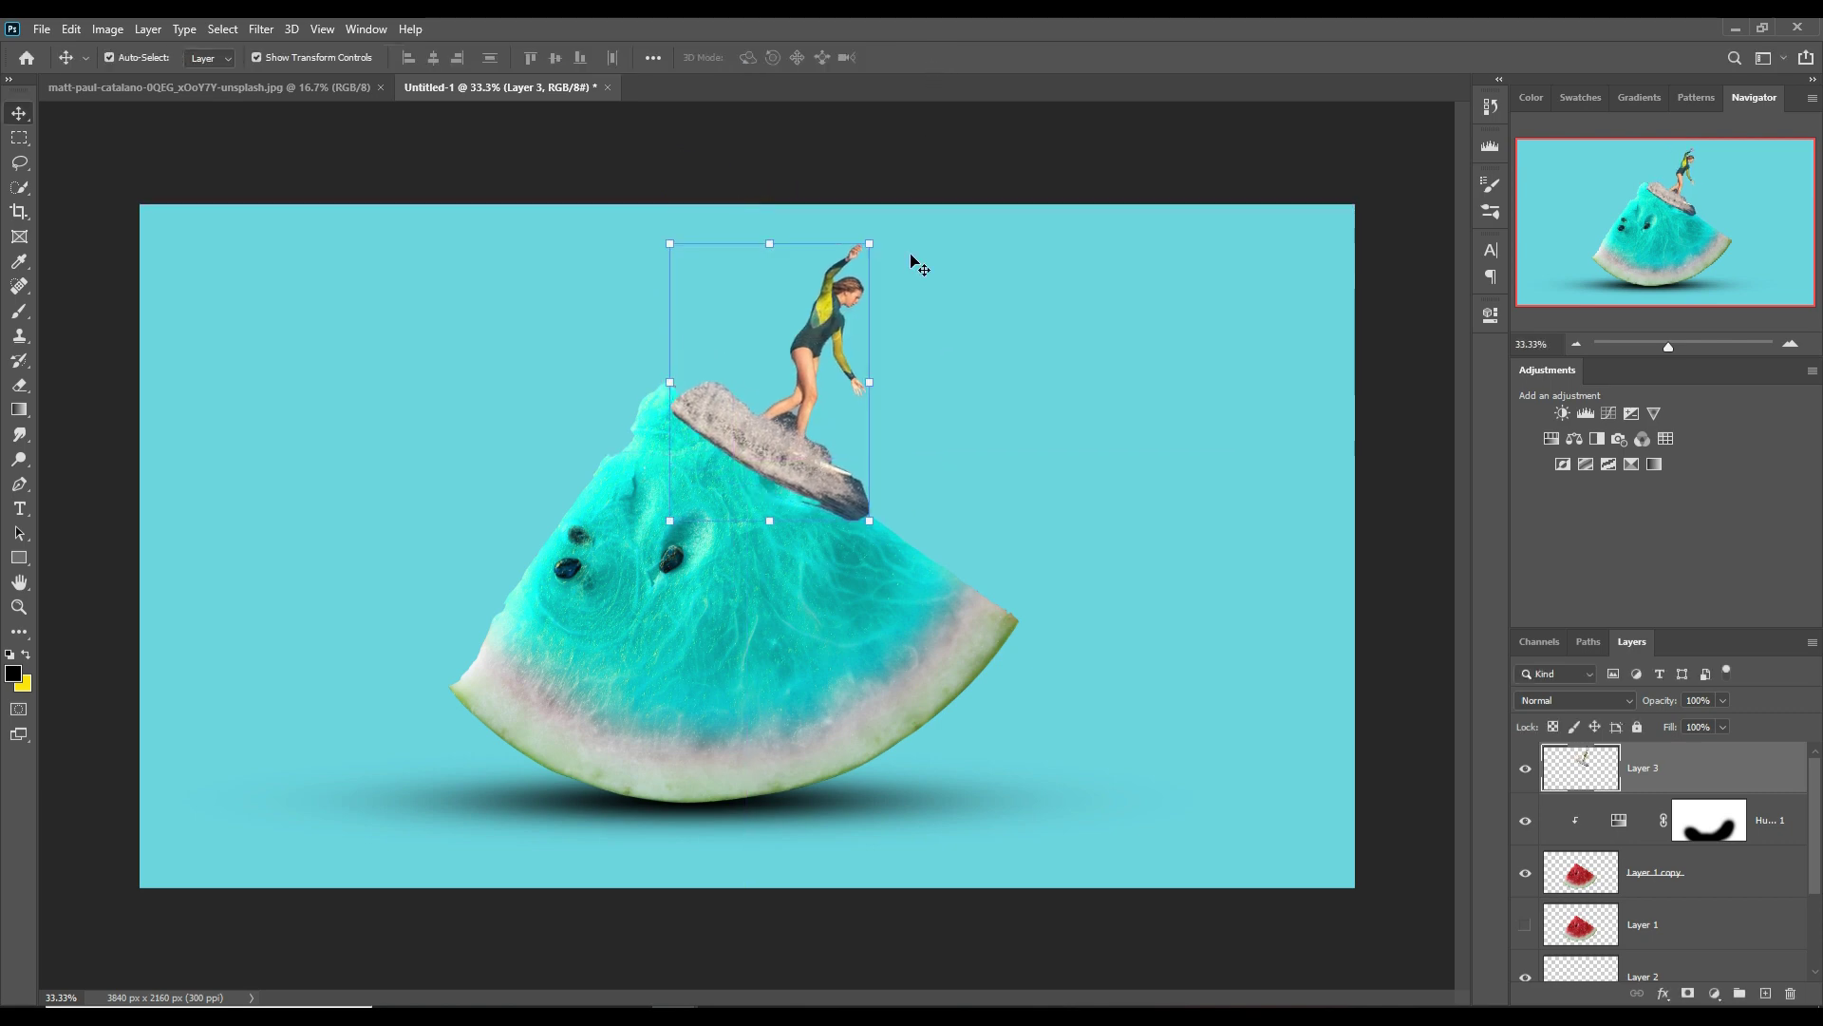
left_click_drag(790, 460, 796, 483)
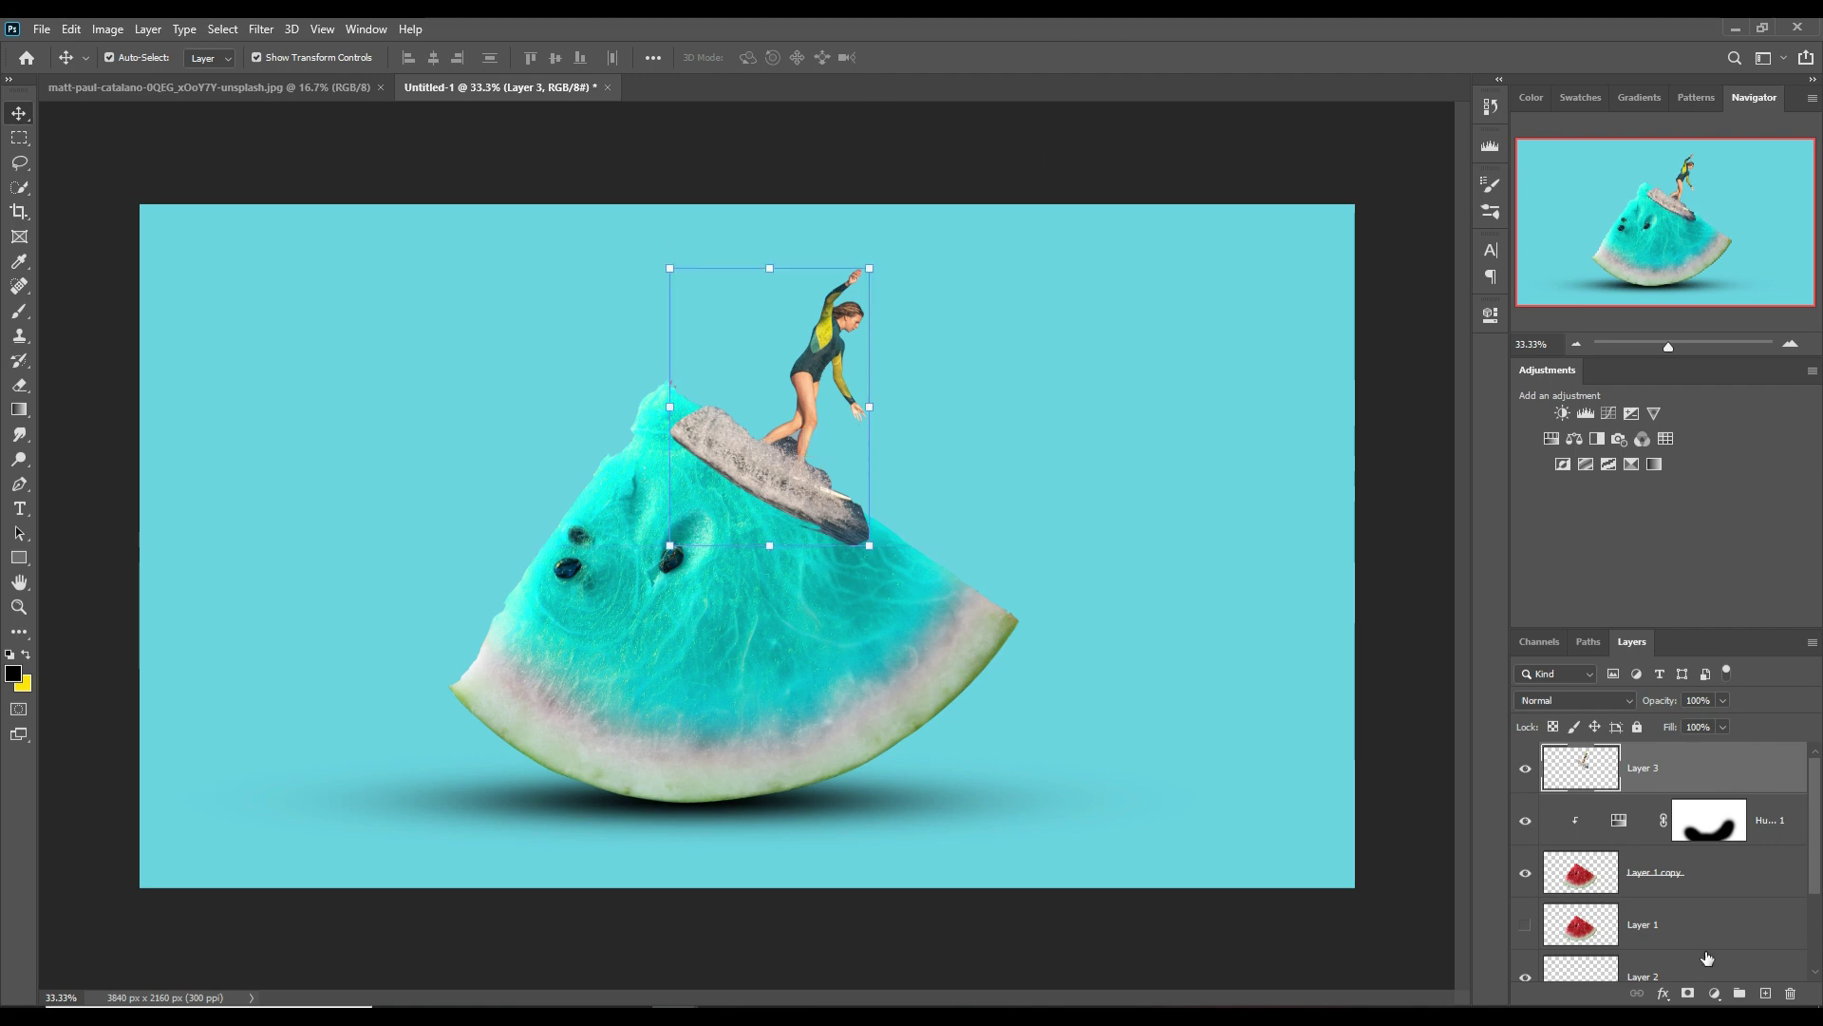
- Mask Layer 3 and paint black with a smaller brush over the surfboard, then show the wave photo
left_click(1689, 993)
key("b")
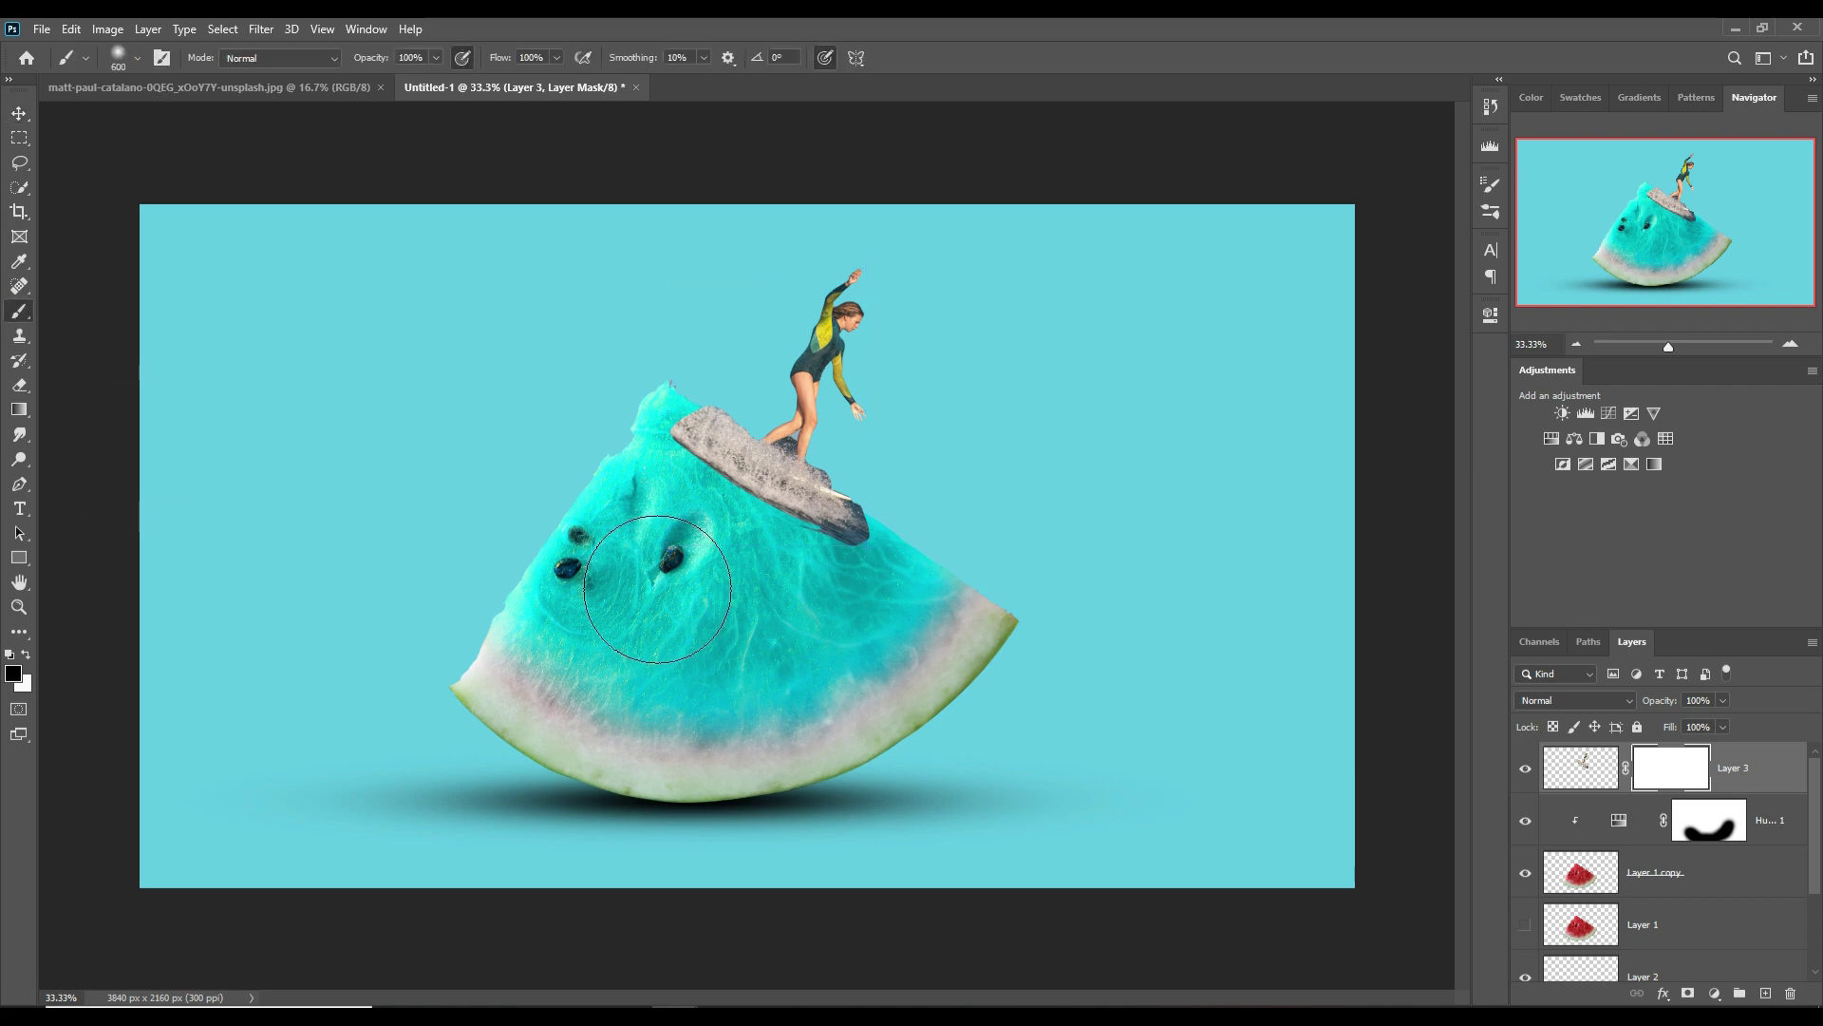
key("bracketleft")
key("bracketleft")
key("bracketleft")
mouse_move(686, 461)
left_mouse_down()
mouse_move(698, 441)
mouse_move(757, 514)
mouse_move(780, 499)
mouse_move(869, 525)
left_mouse_up()
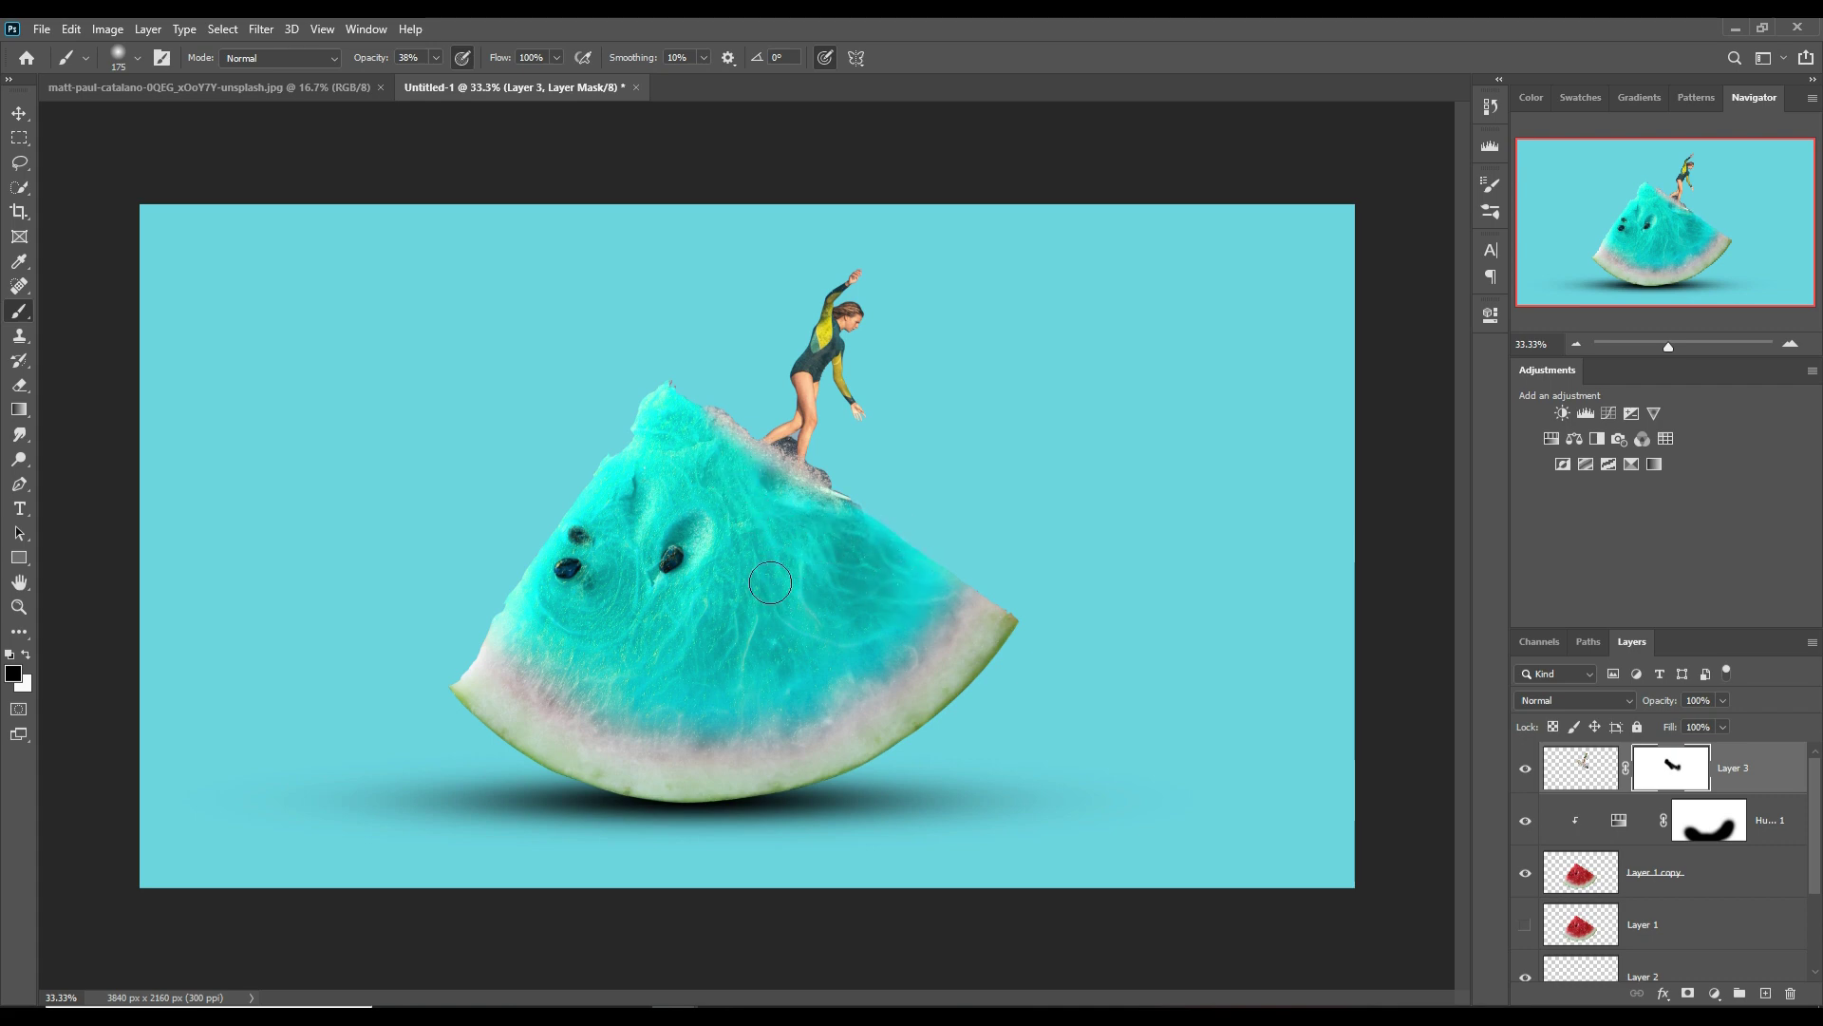
left_click(17, 114)
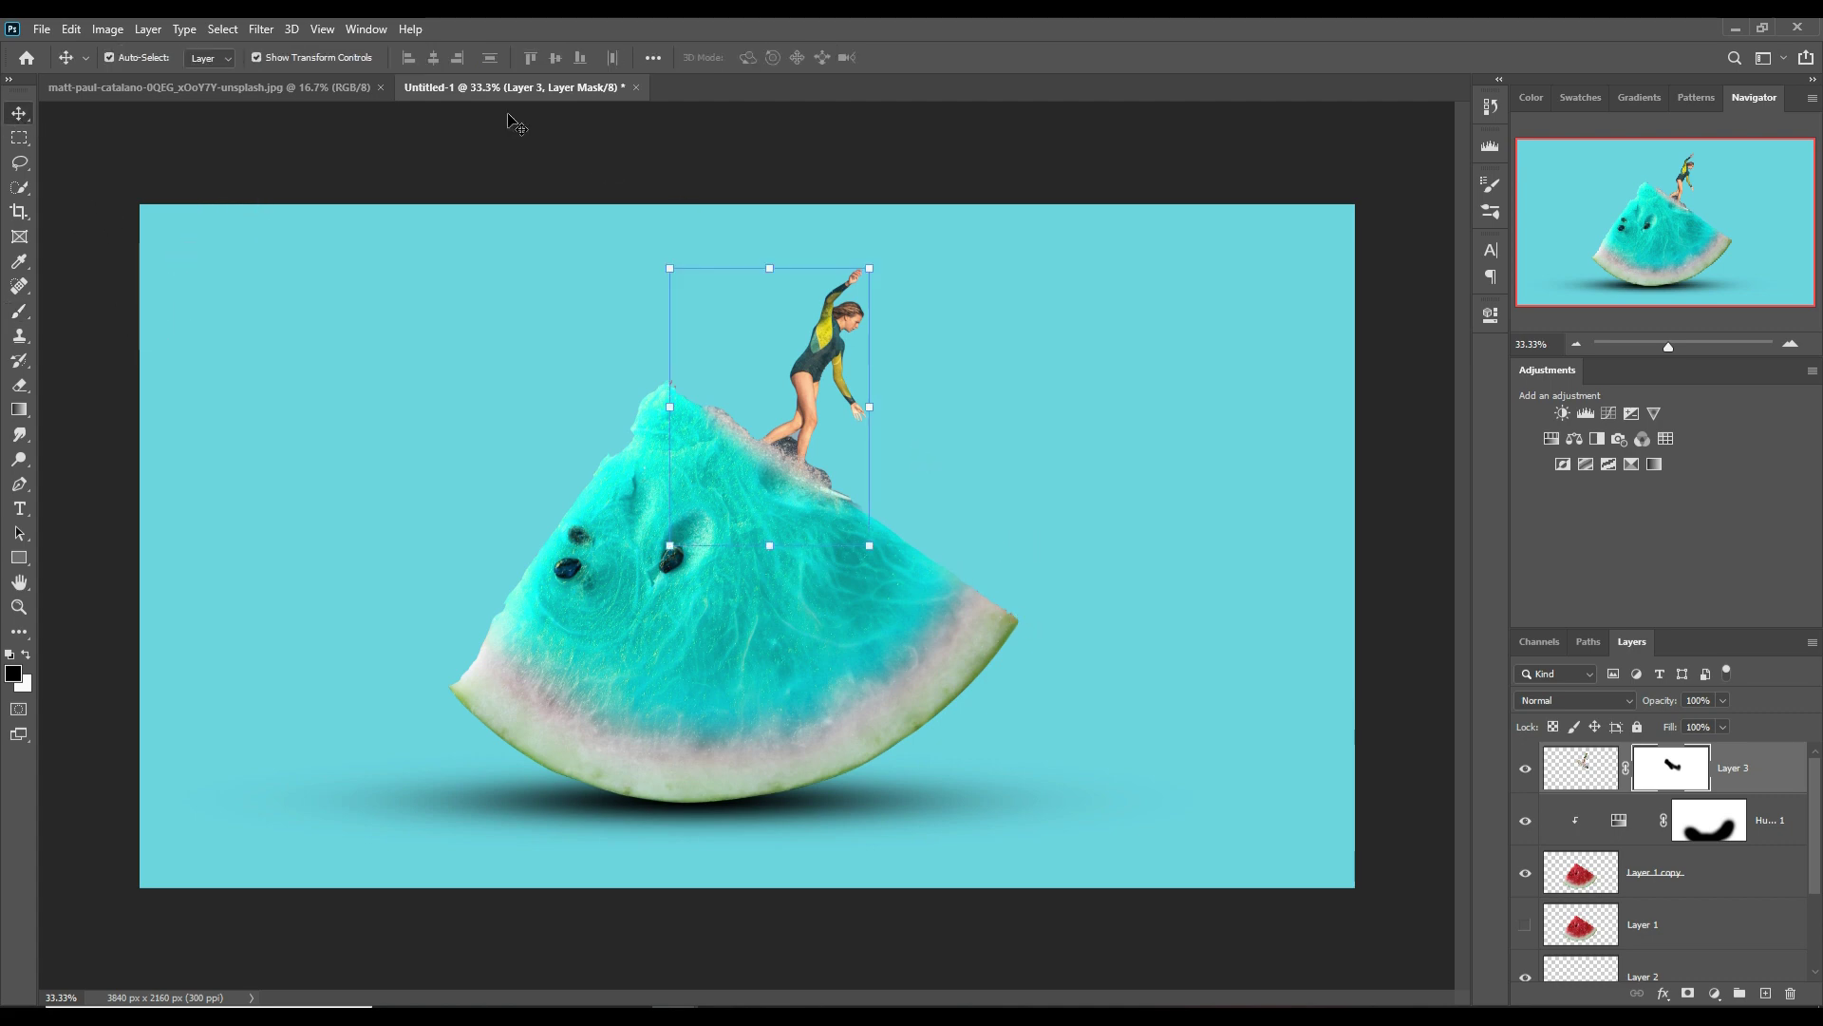
left_click(306, 88)
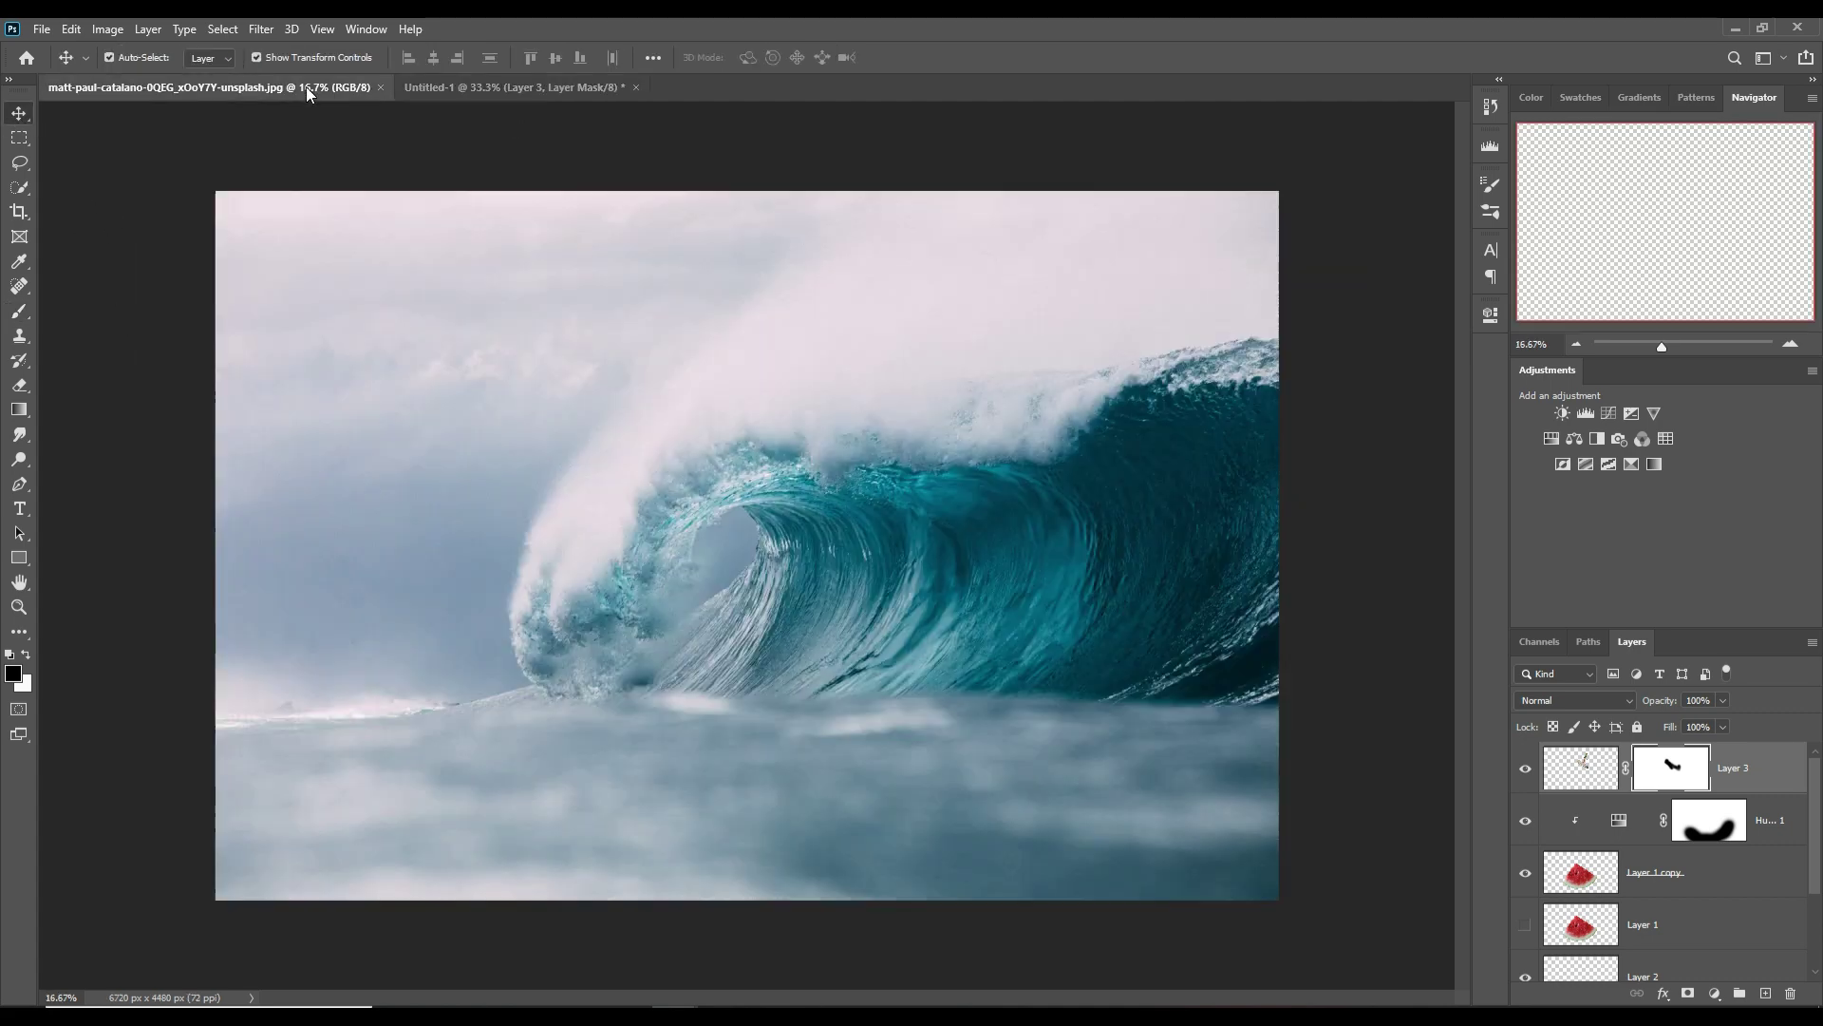
- Lasso the breaking wave in the wave photo and float that photo's window over the composite
left_click(19, 164)
left_click_drag(521, 659, 532, 546)
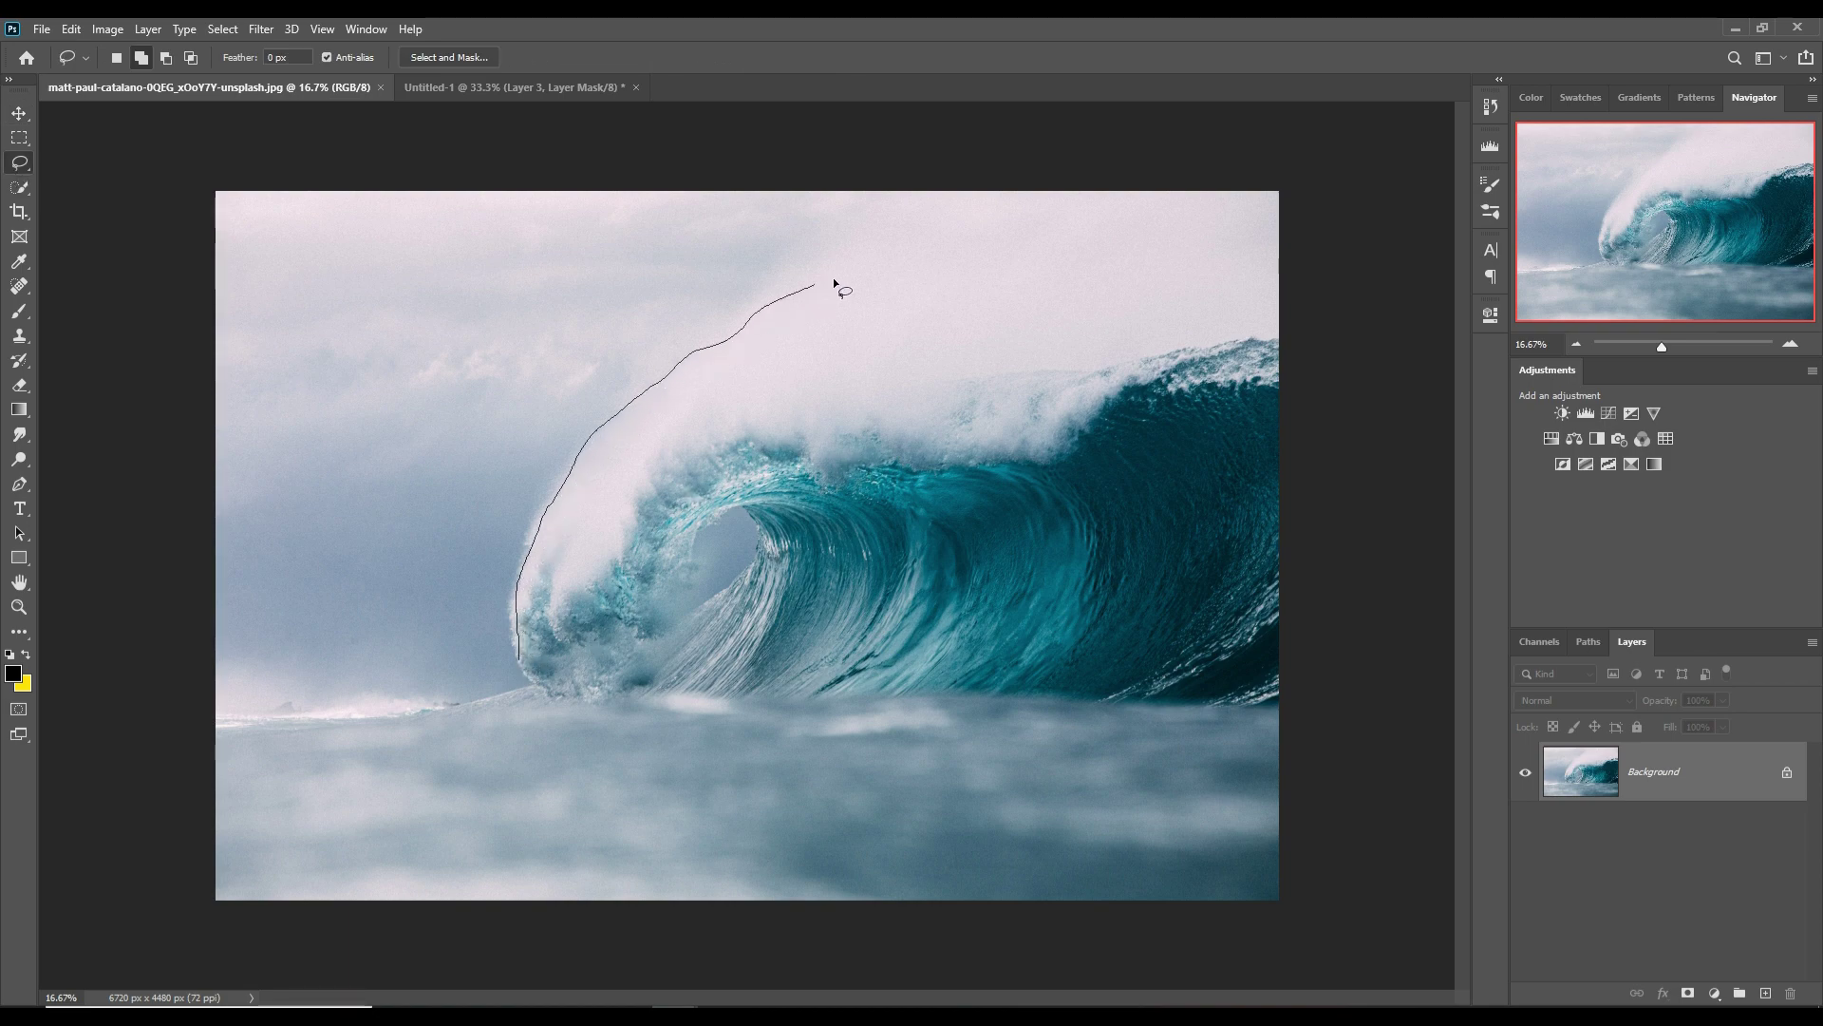
left_click_drag(1175, 267, 1170, 266)
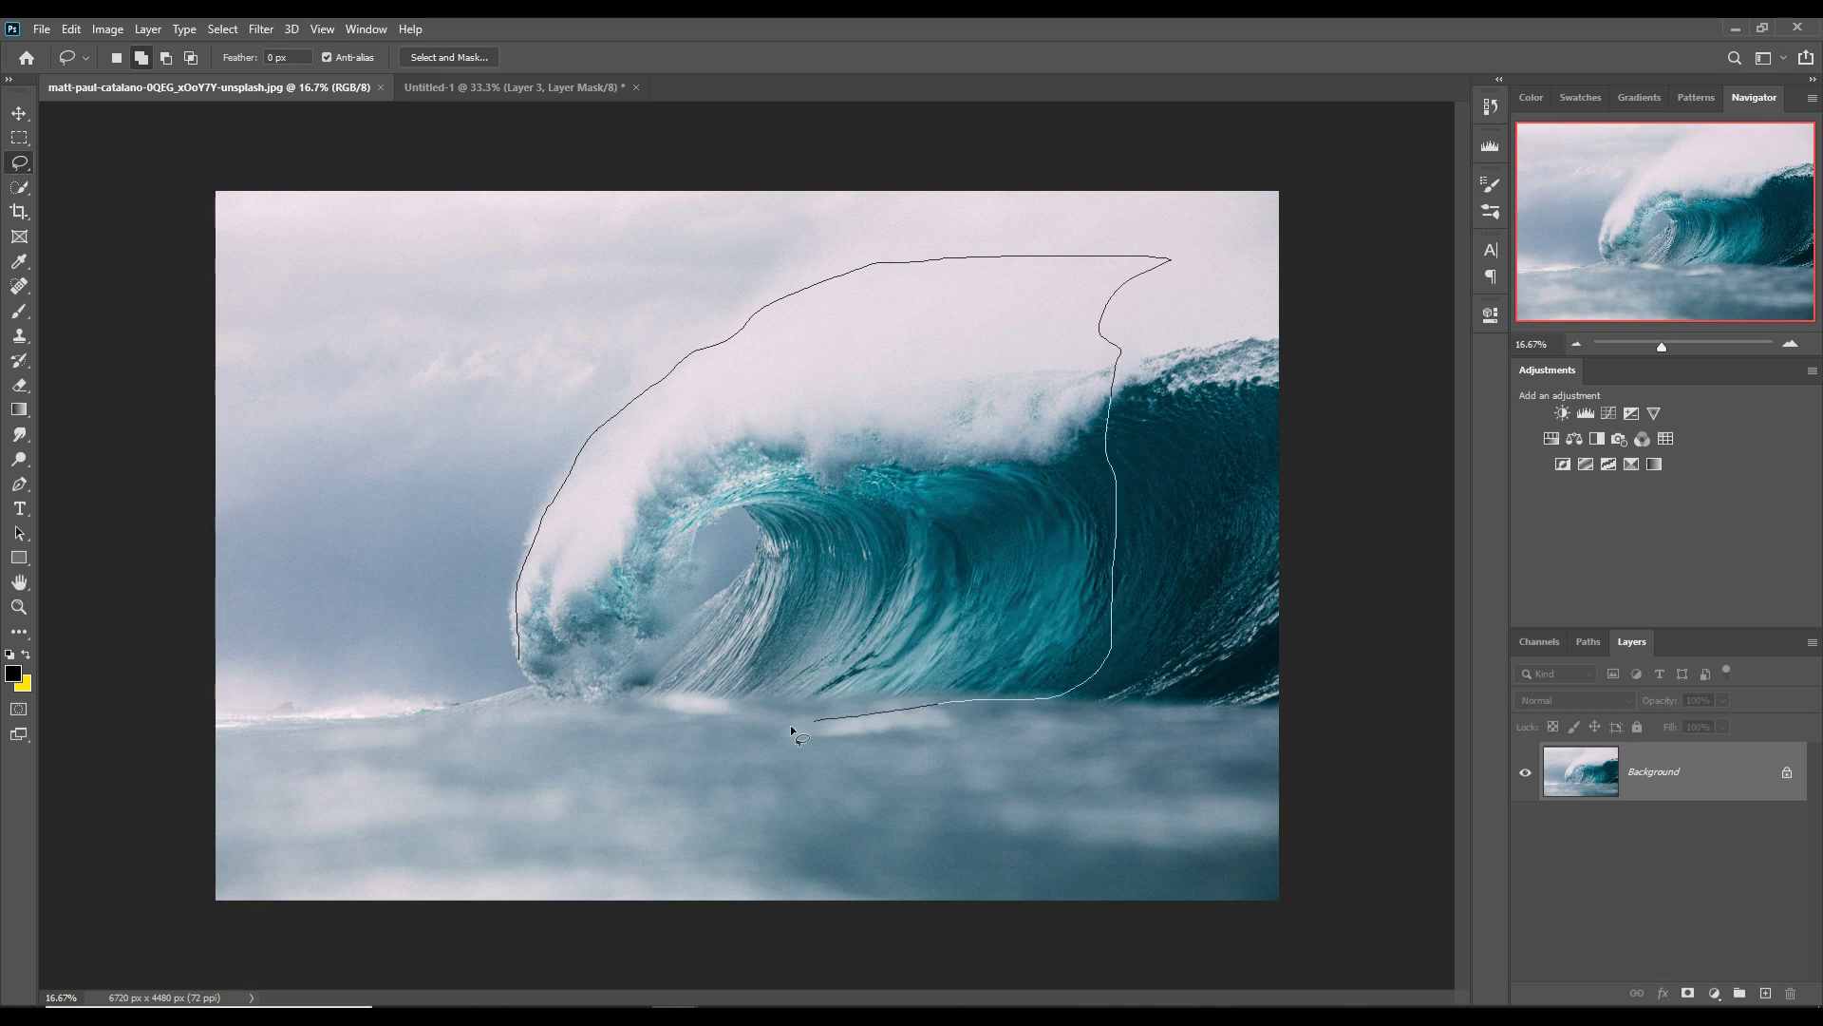
left_click_drag(520, 656, 523, 652)
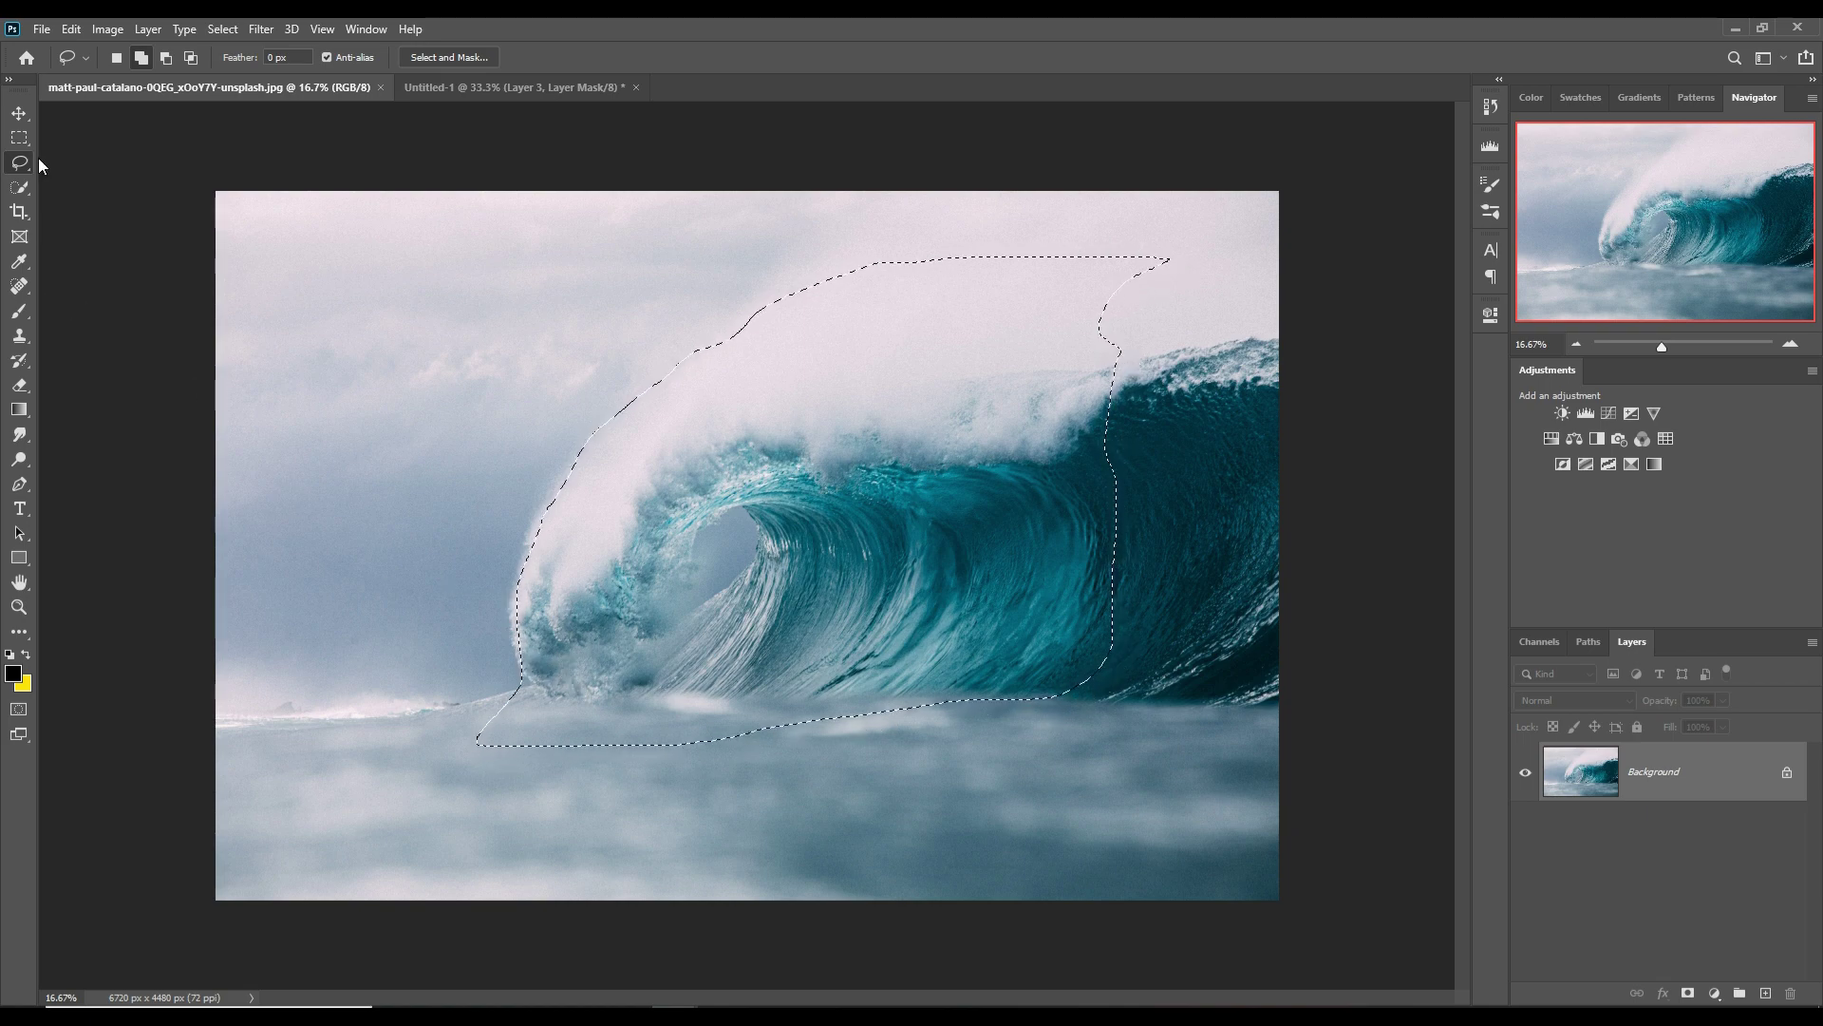
left_click(19, 113)
left_click_drag(258, 93, 1044, 243)
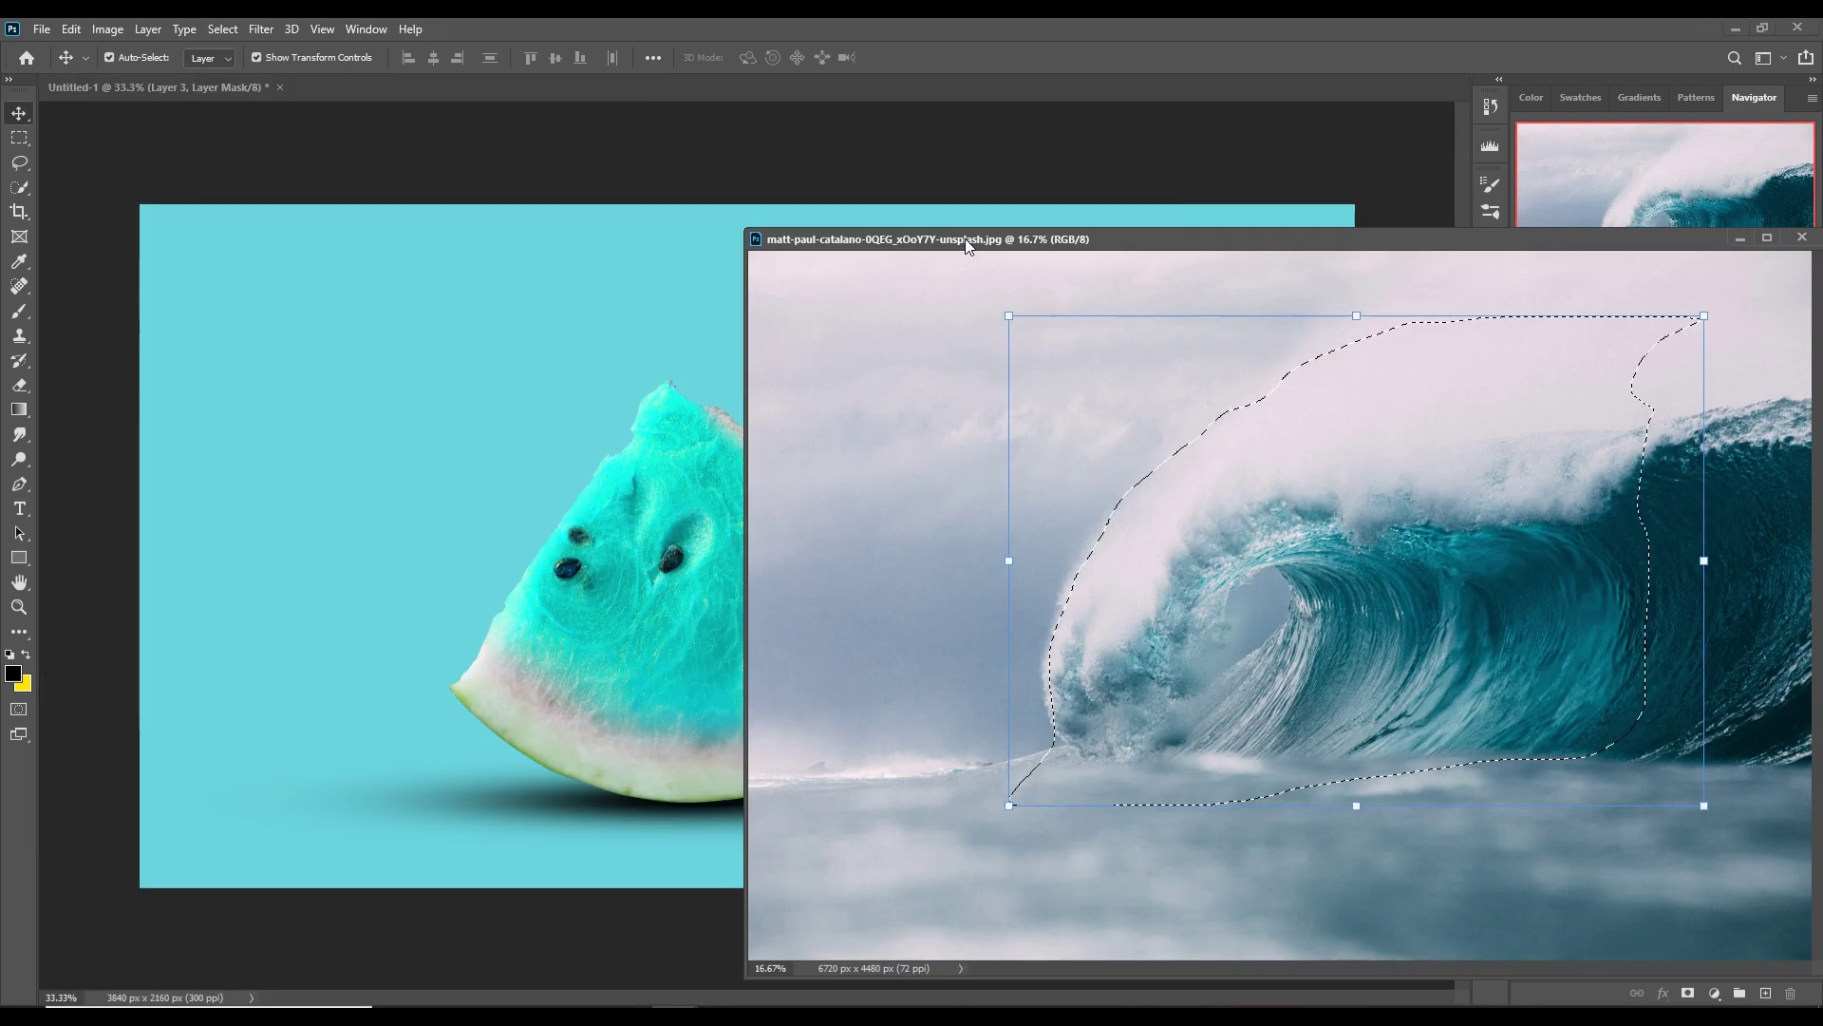
- Drag the wave into Untitled-1, scale it down, flip it horizontally, and place it over the watermelon
left_click_drag(1459, 498, 787, 401)
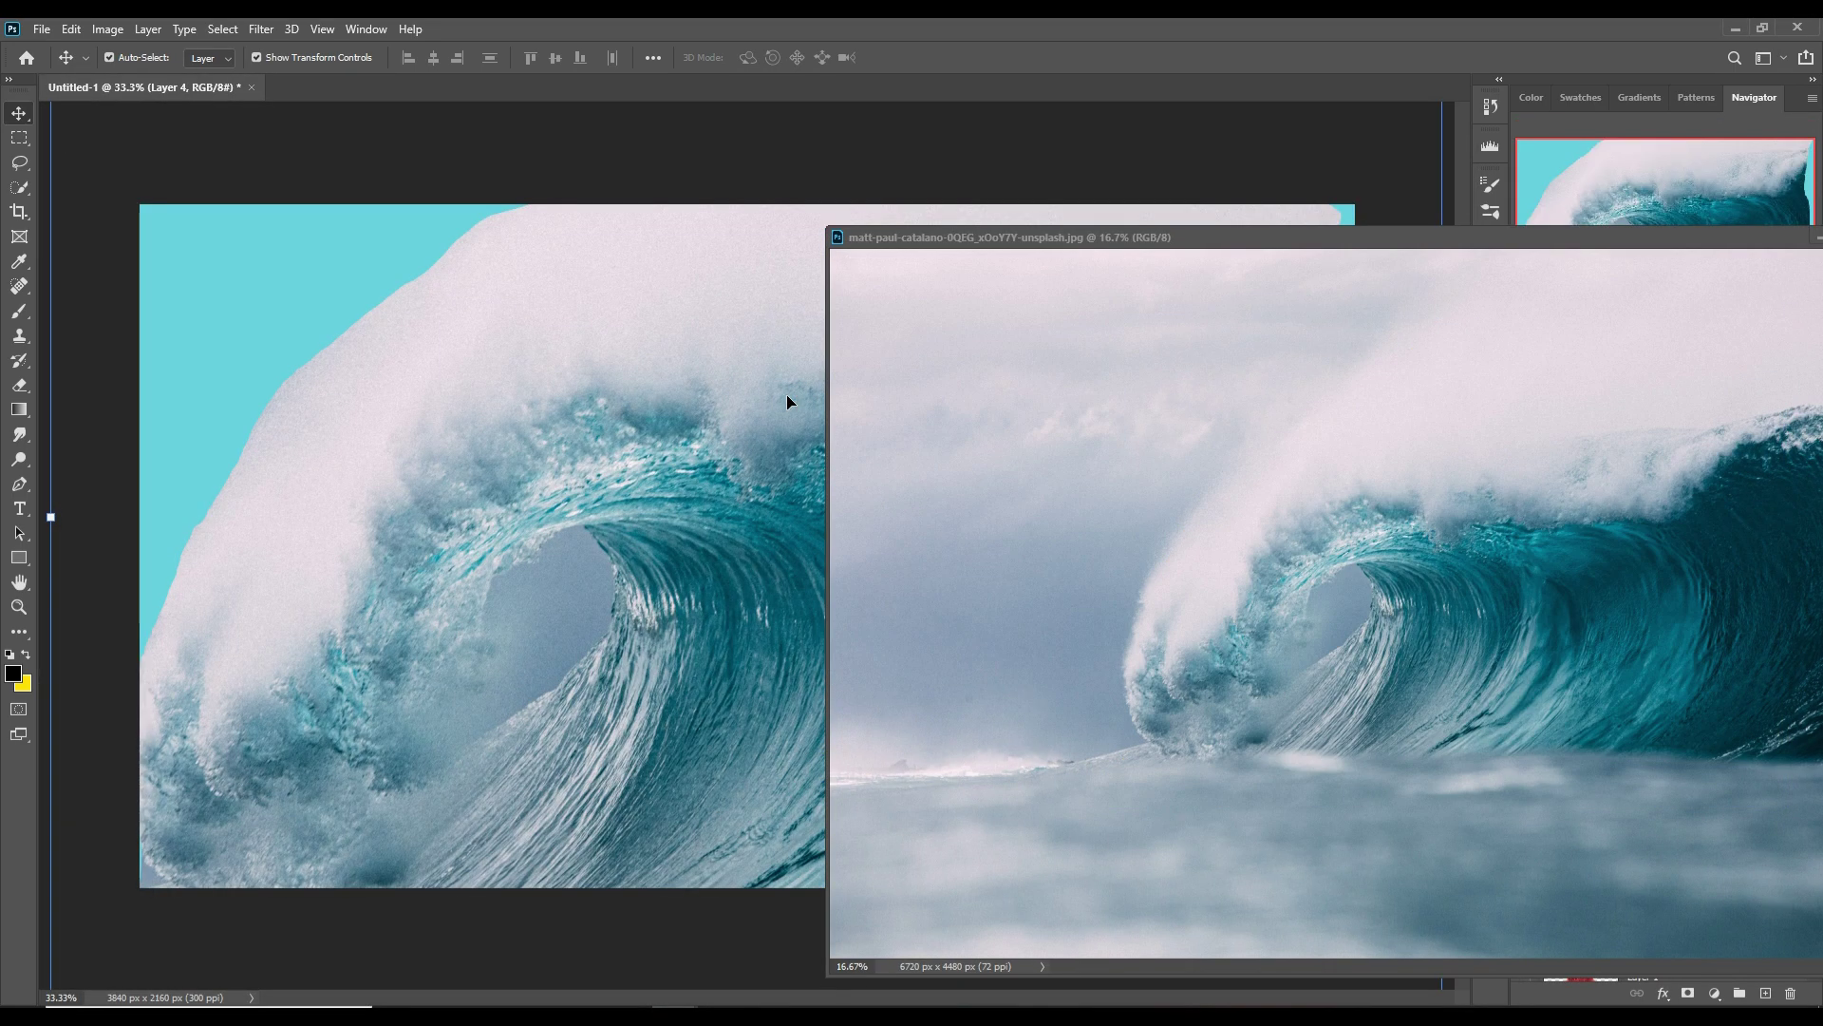
key("ctrl+w")
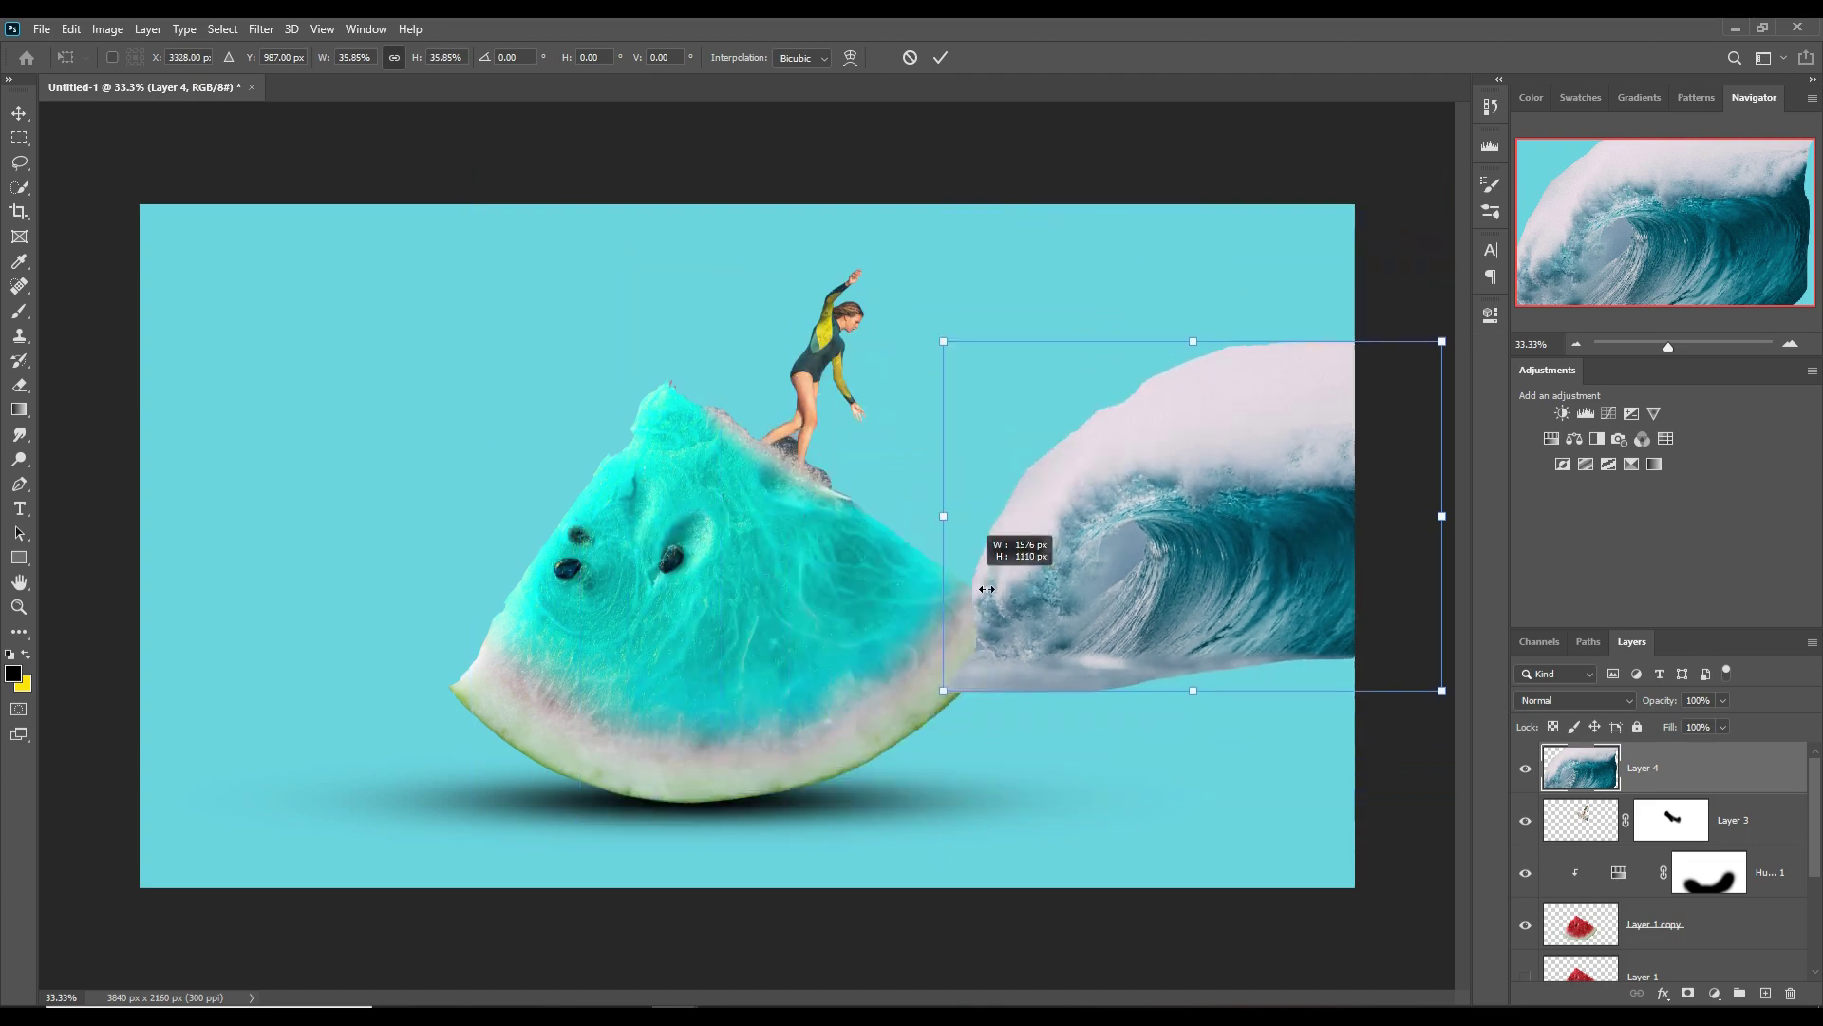
left_click_drag(102, 527, 998, 516)
left_click_drag(1242, 579, 708, 419)
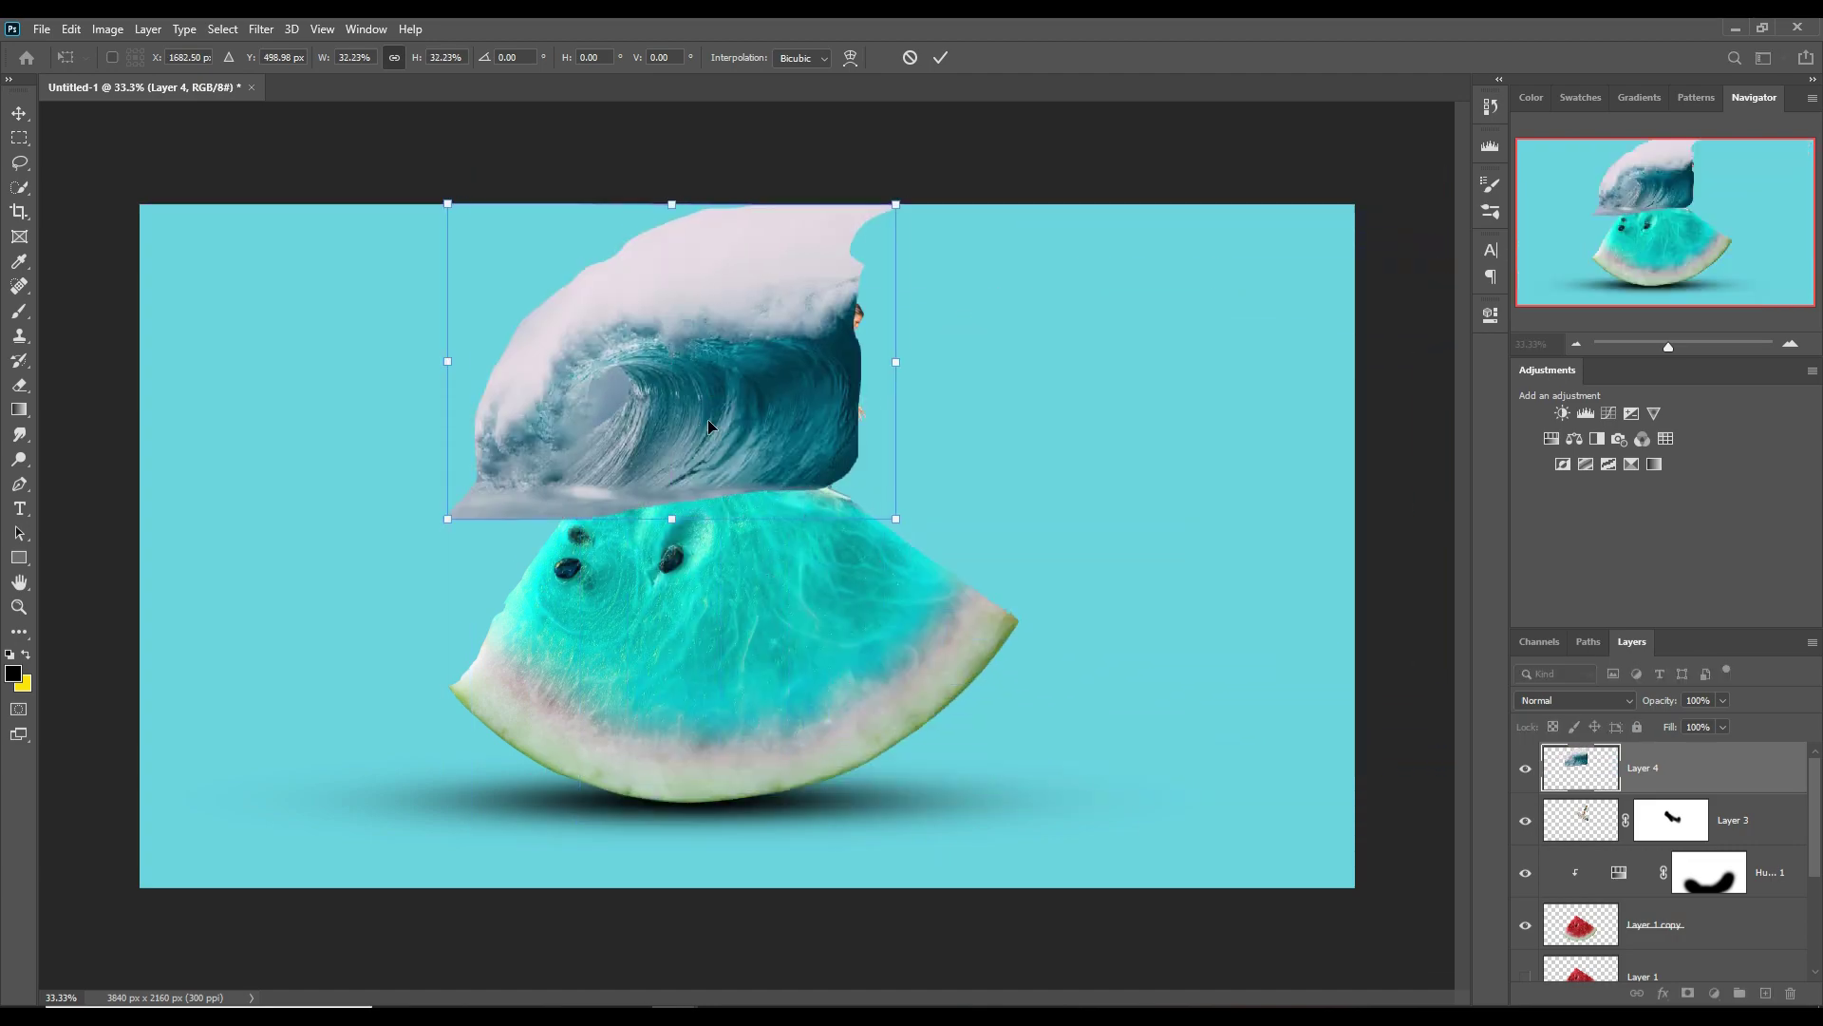
left_click(65, 29)
mouse_move(101, 464)
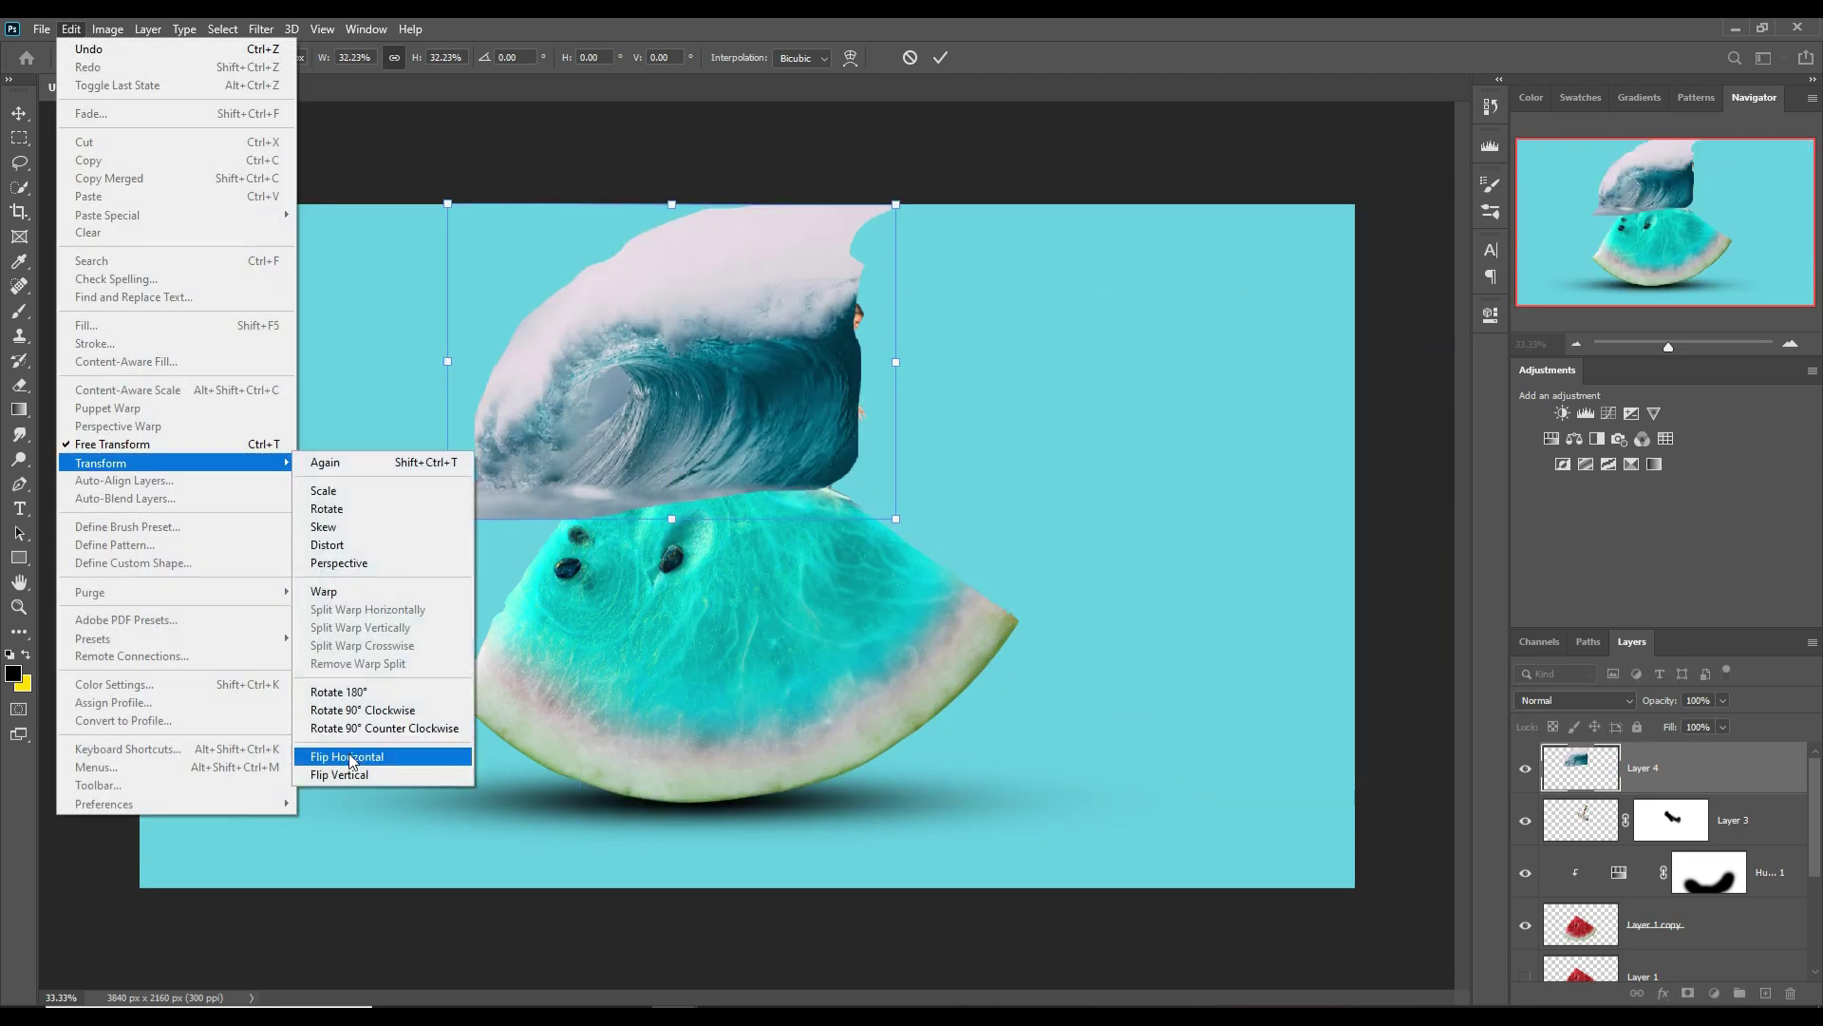
left_click(352, 757)
left_click_drag(895, 204, 797, 265)
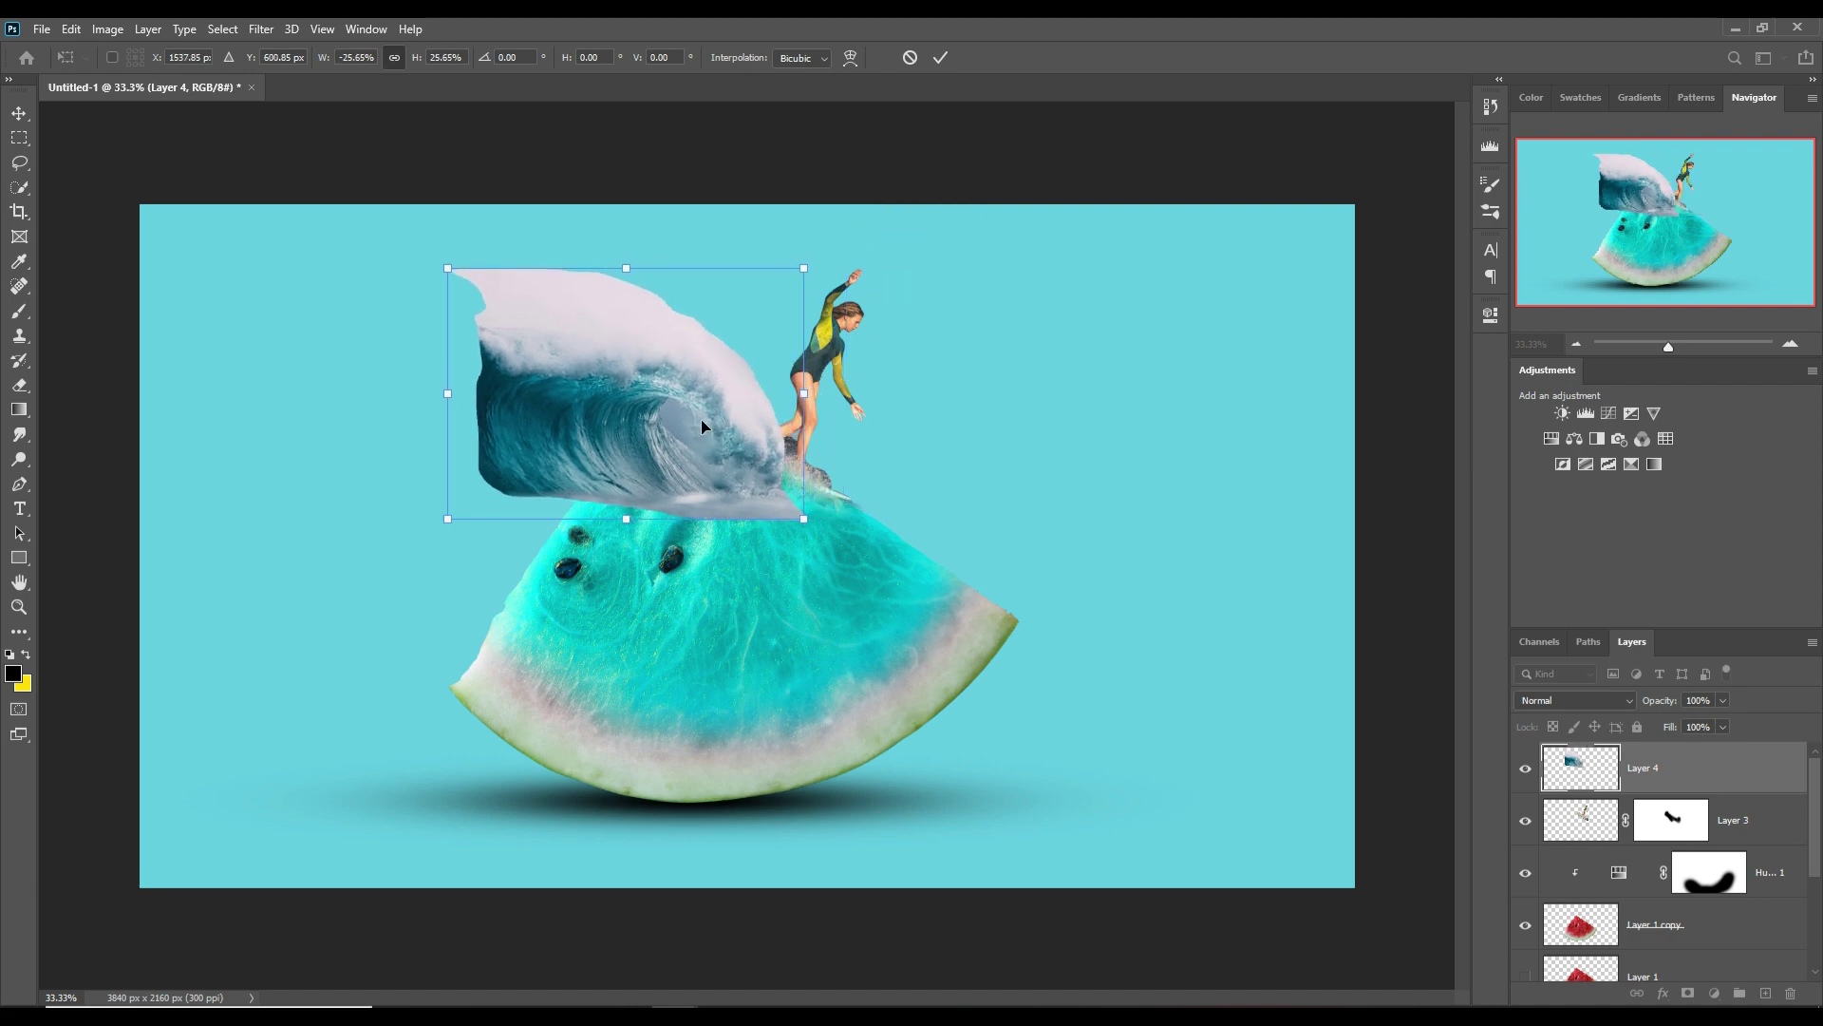
mouse_move(669, 411)
left_mouse_down()
mouse_move(906, 423)
mouse_move(834, 416)
left_mouse_up()
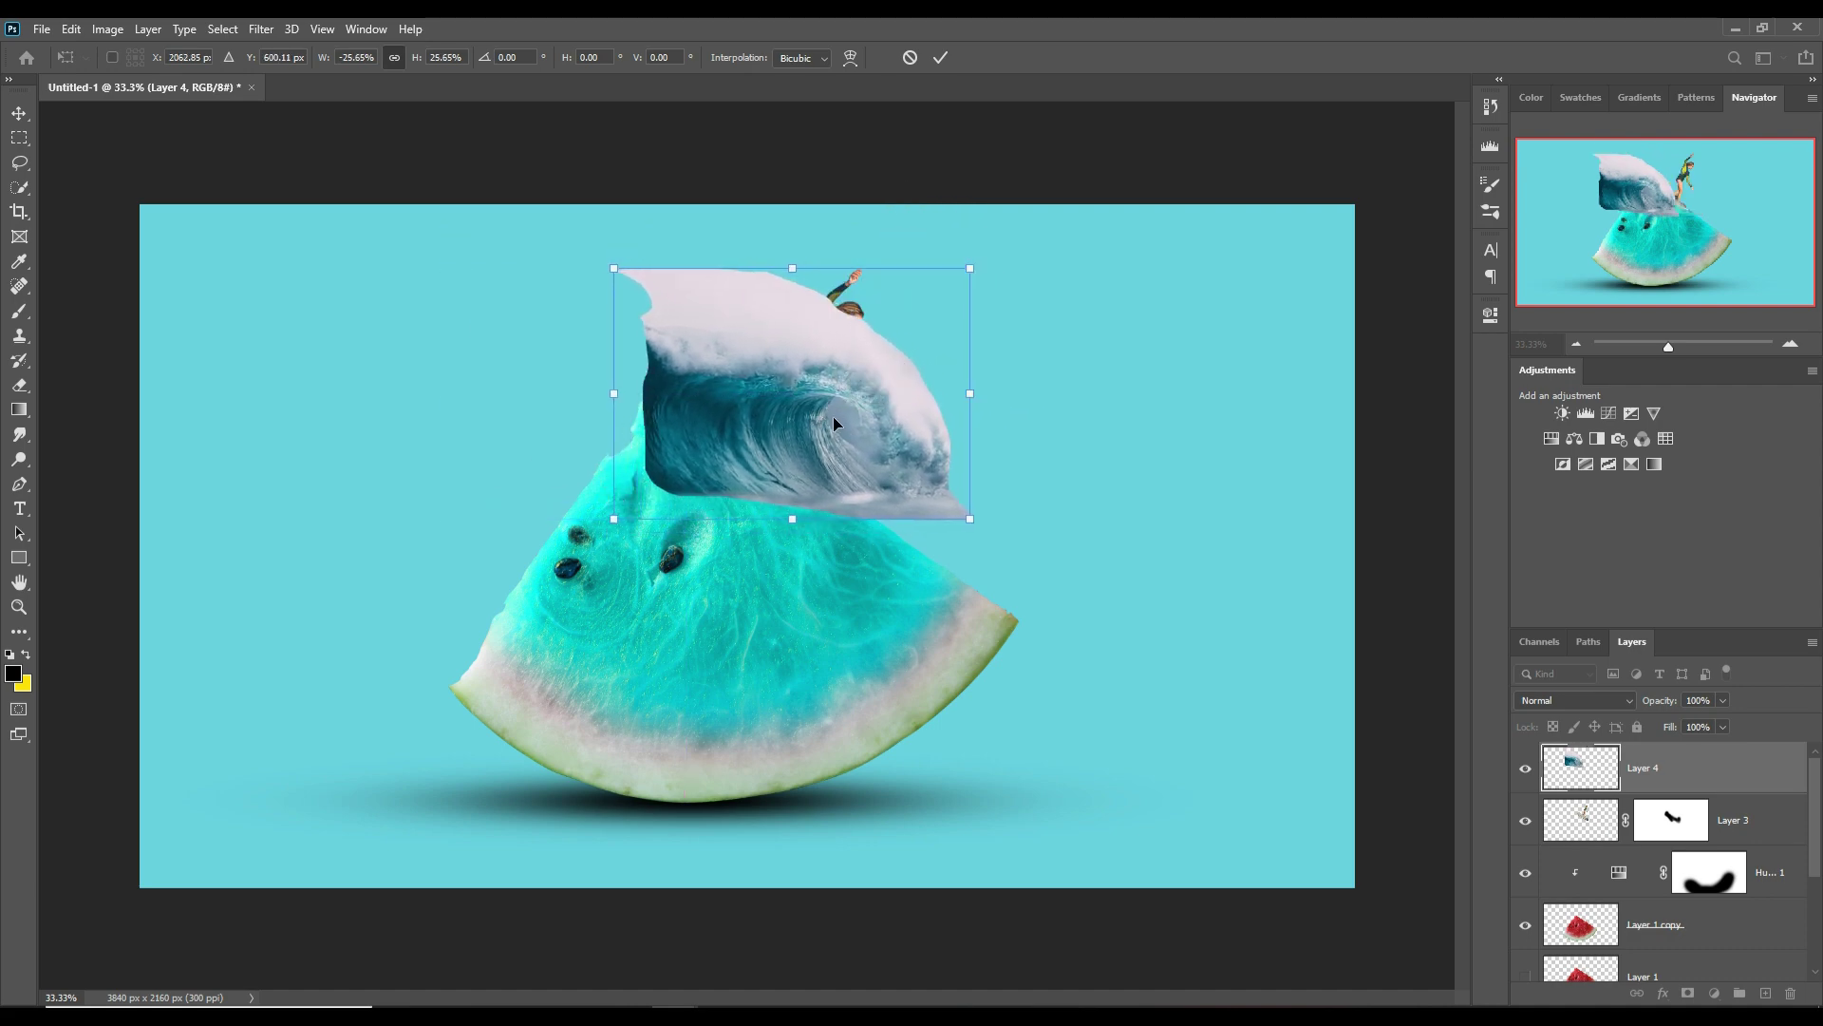
- Stretch the wave taller, then warp its corners into a curl rising from the melon top
left_click_drag(792, 269, 792, 155)
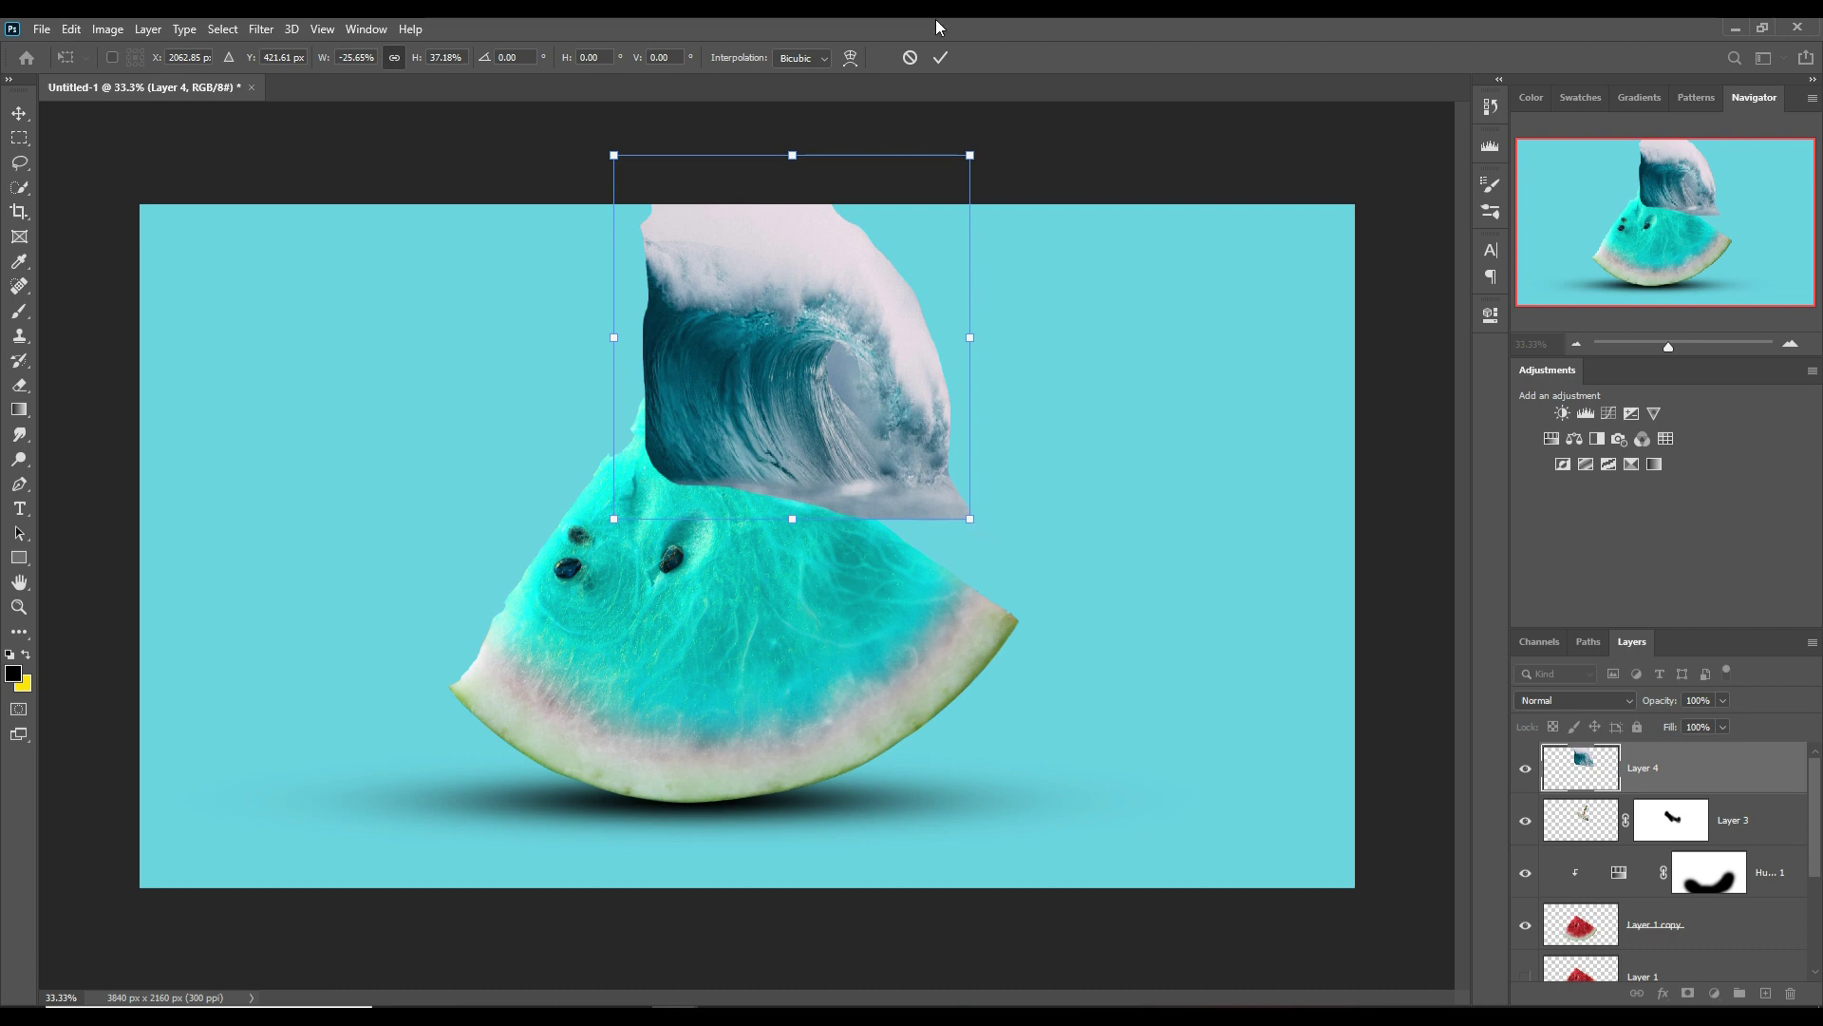
left_click(940, 57)
left_click(71, 29)
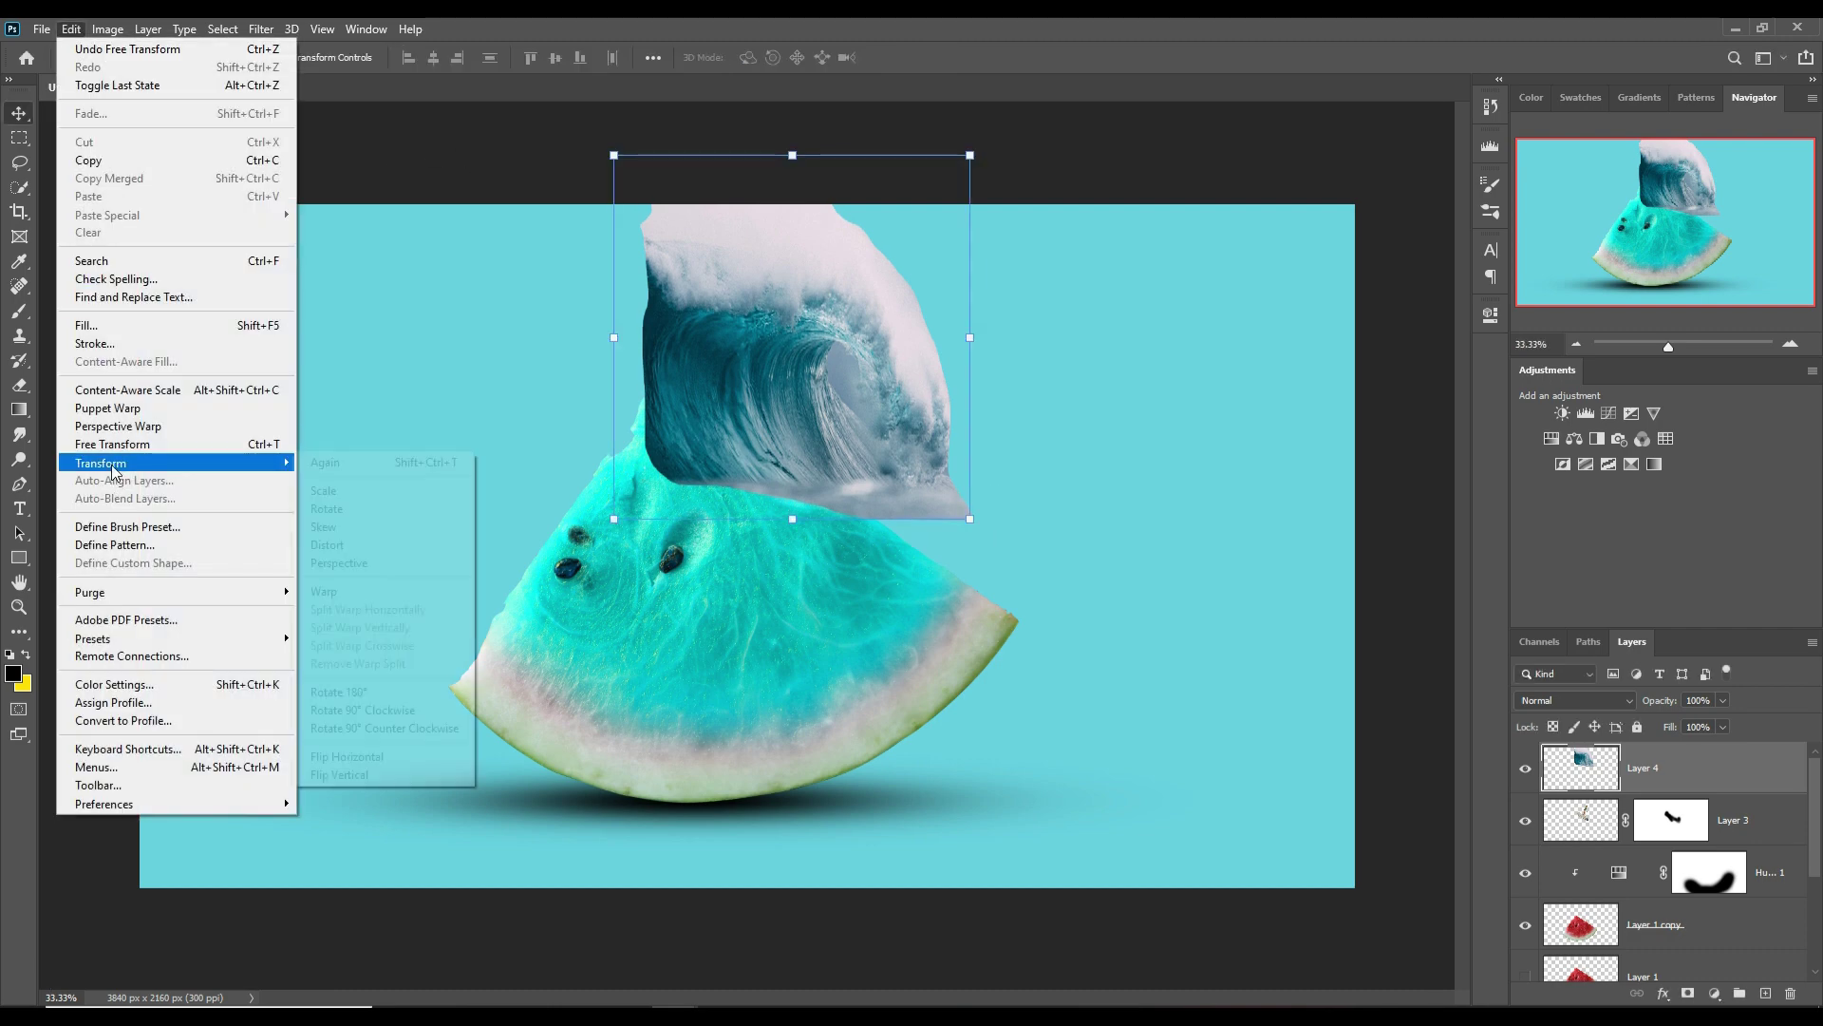
left_click(324, 592)
left_click_drag(956, 509, 920, 568)
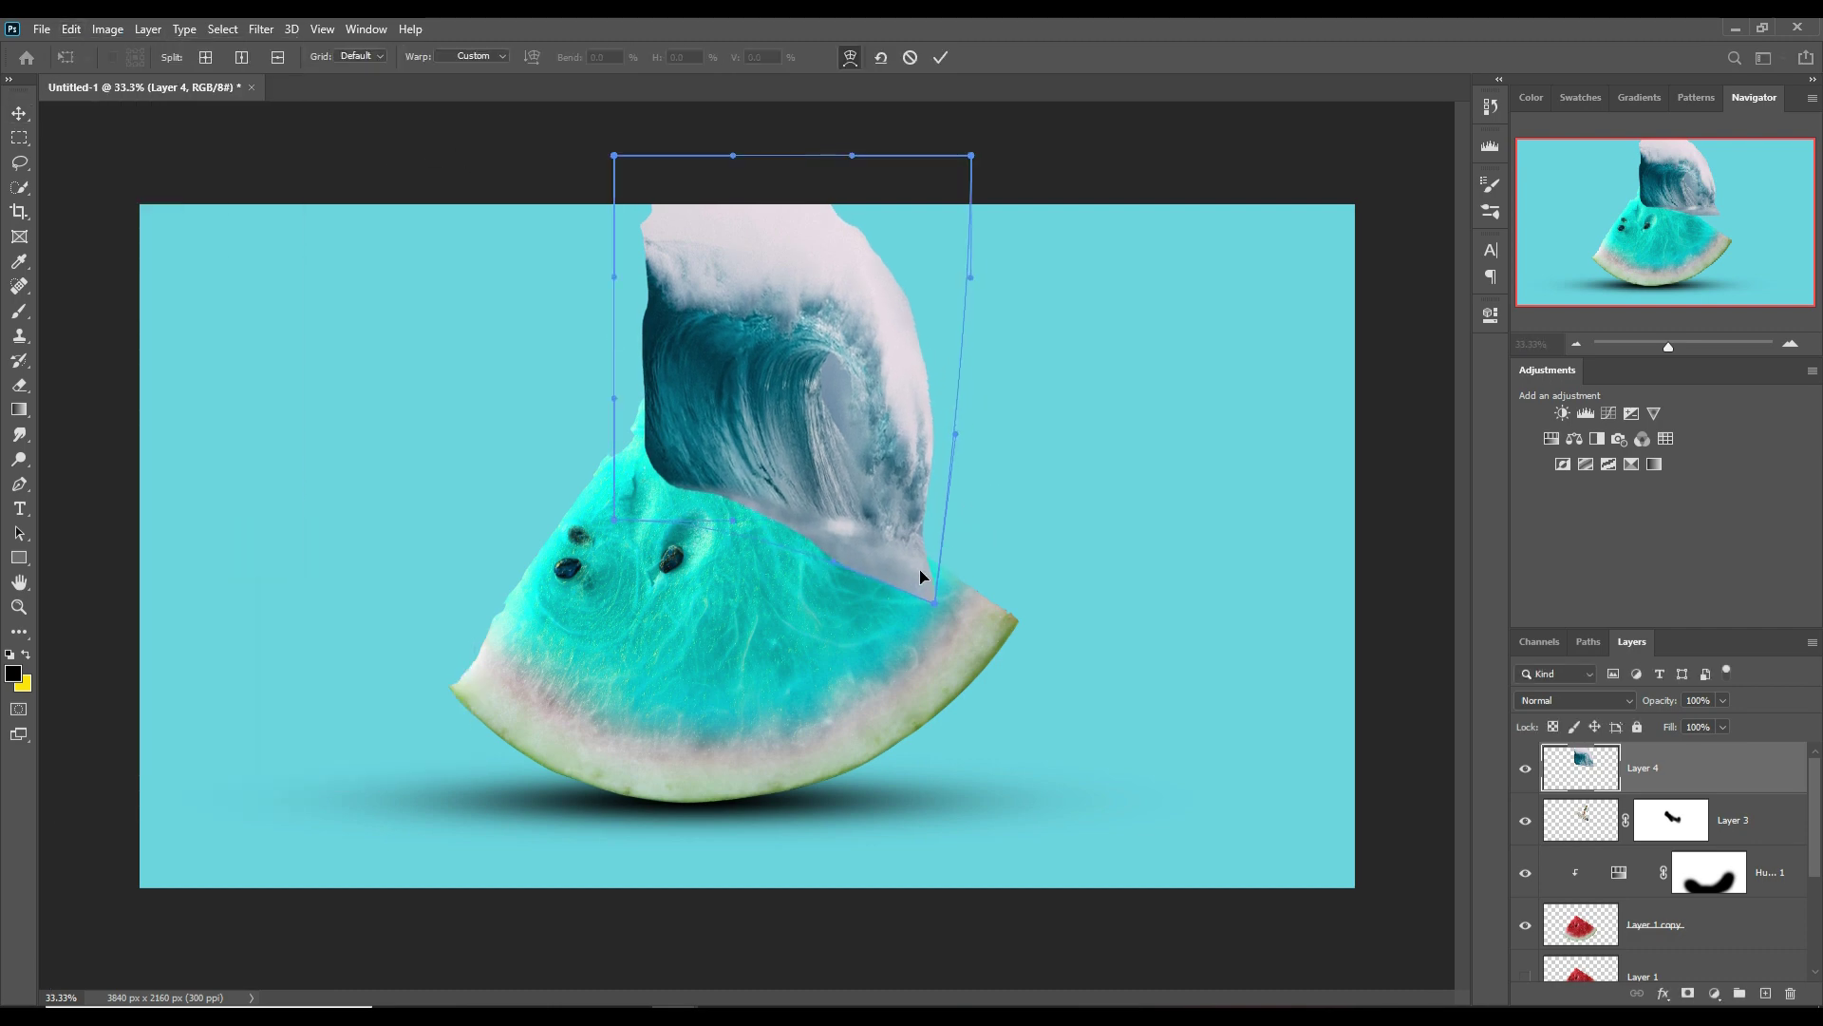
left_click_drag(628, 447, 608, 399)
left_click_drag(615, 154, 728, 124)
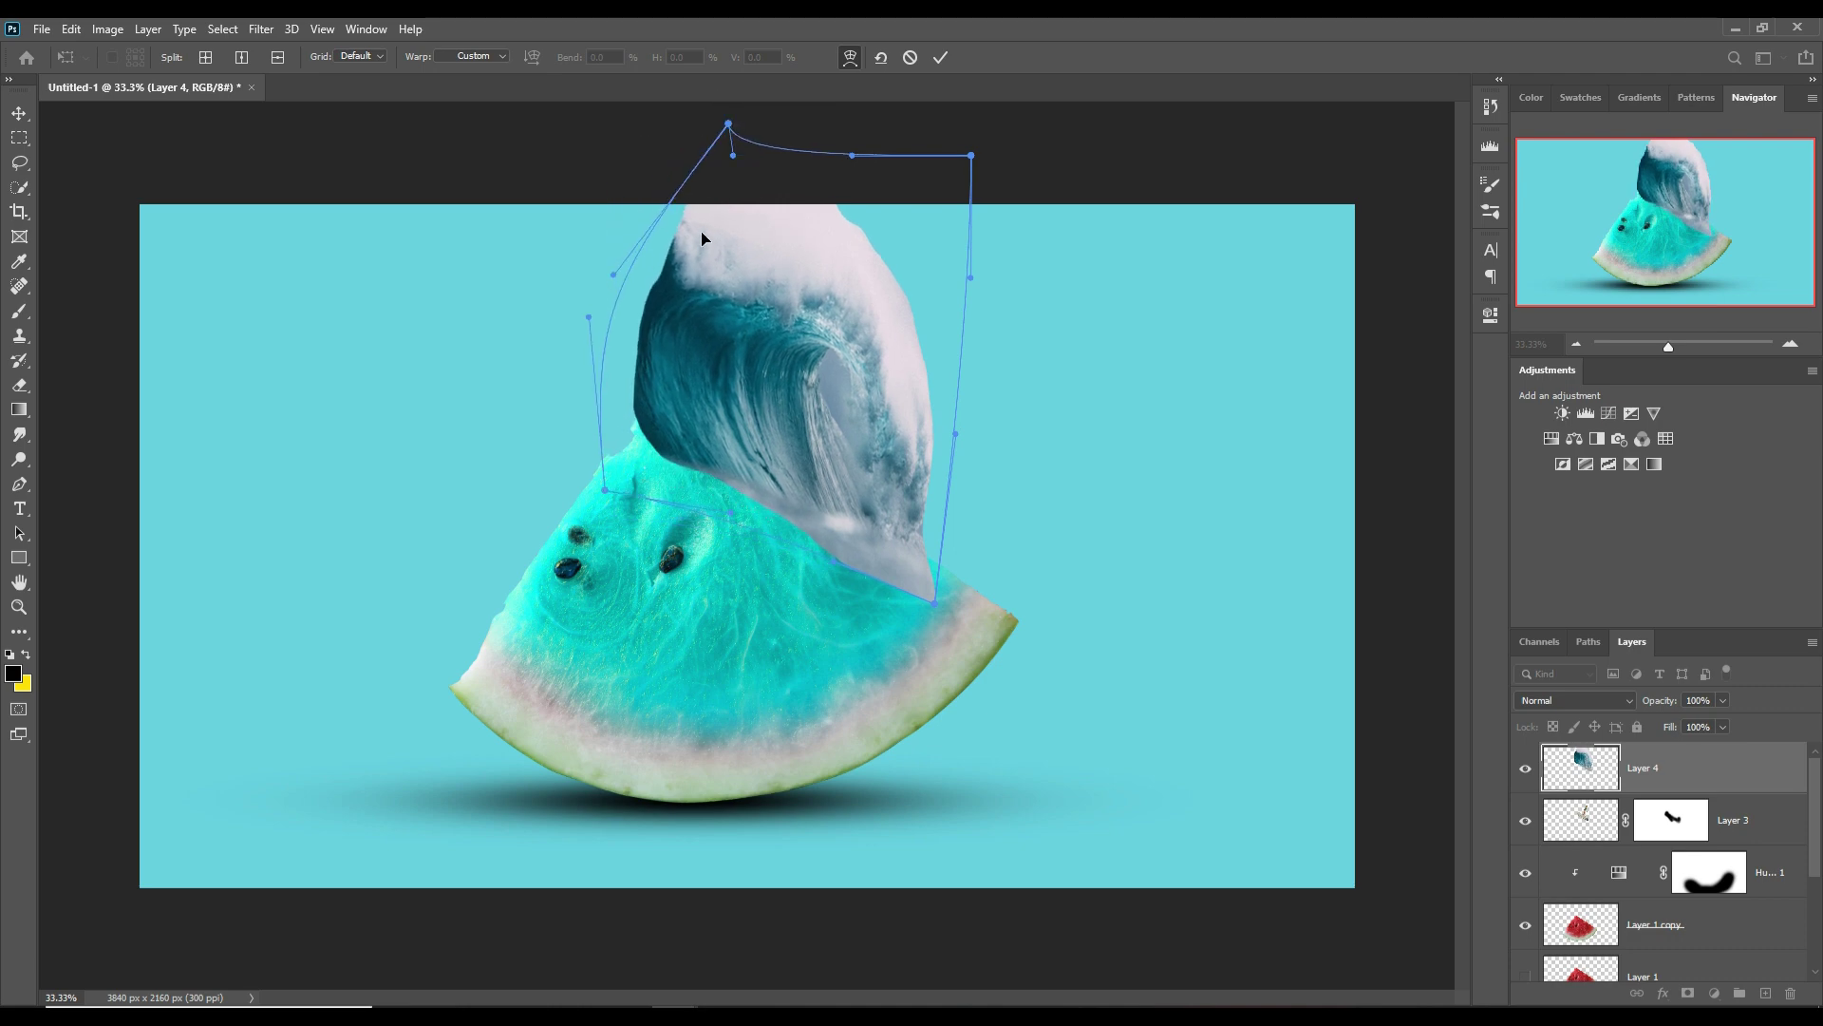
left_click_drag(702, 238, 743, 364)
- Commit the warp, move the wave layer beneath the surfer, and duplicate it
left_click(942, 58)
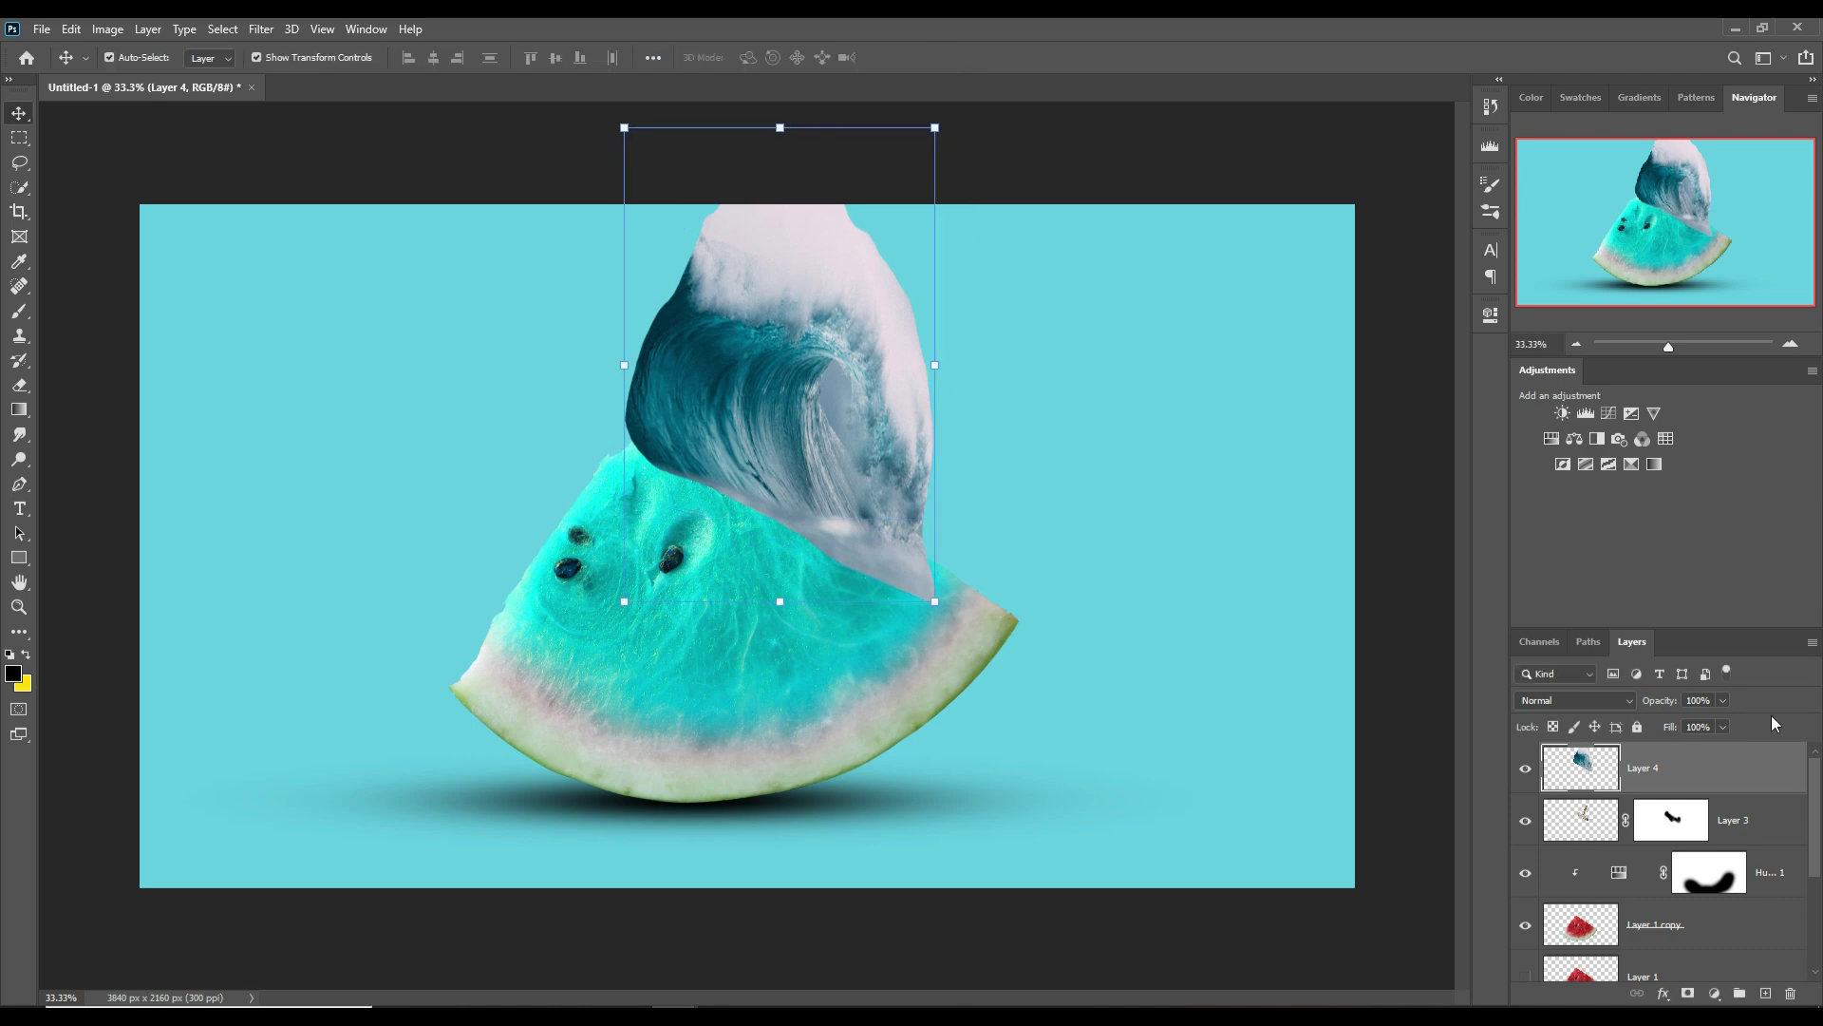
left_click_drag(1739, 794, 1744, 846)
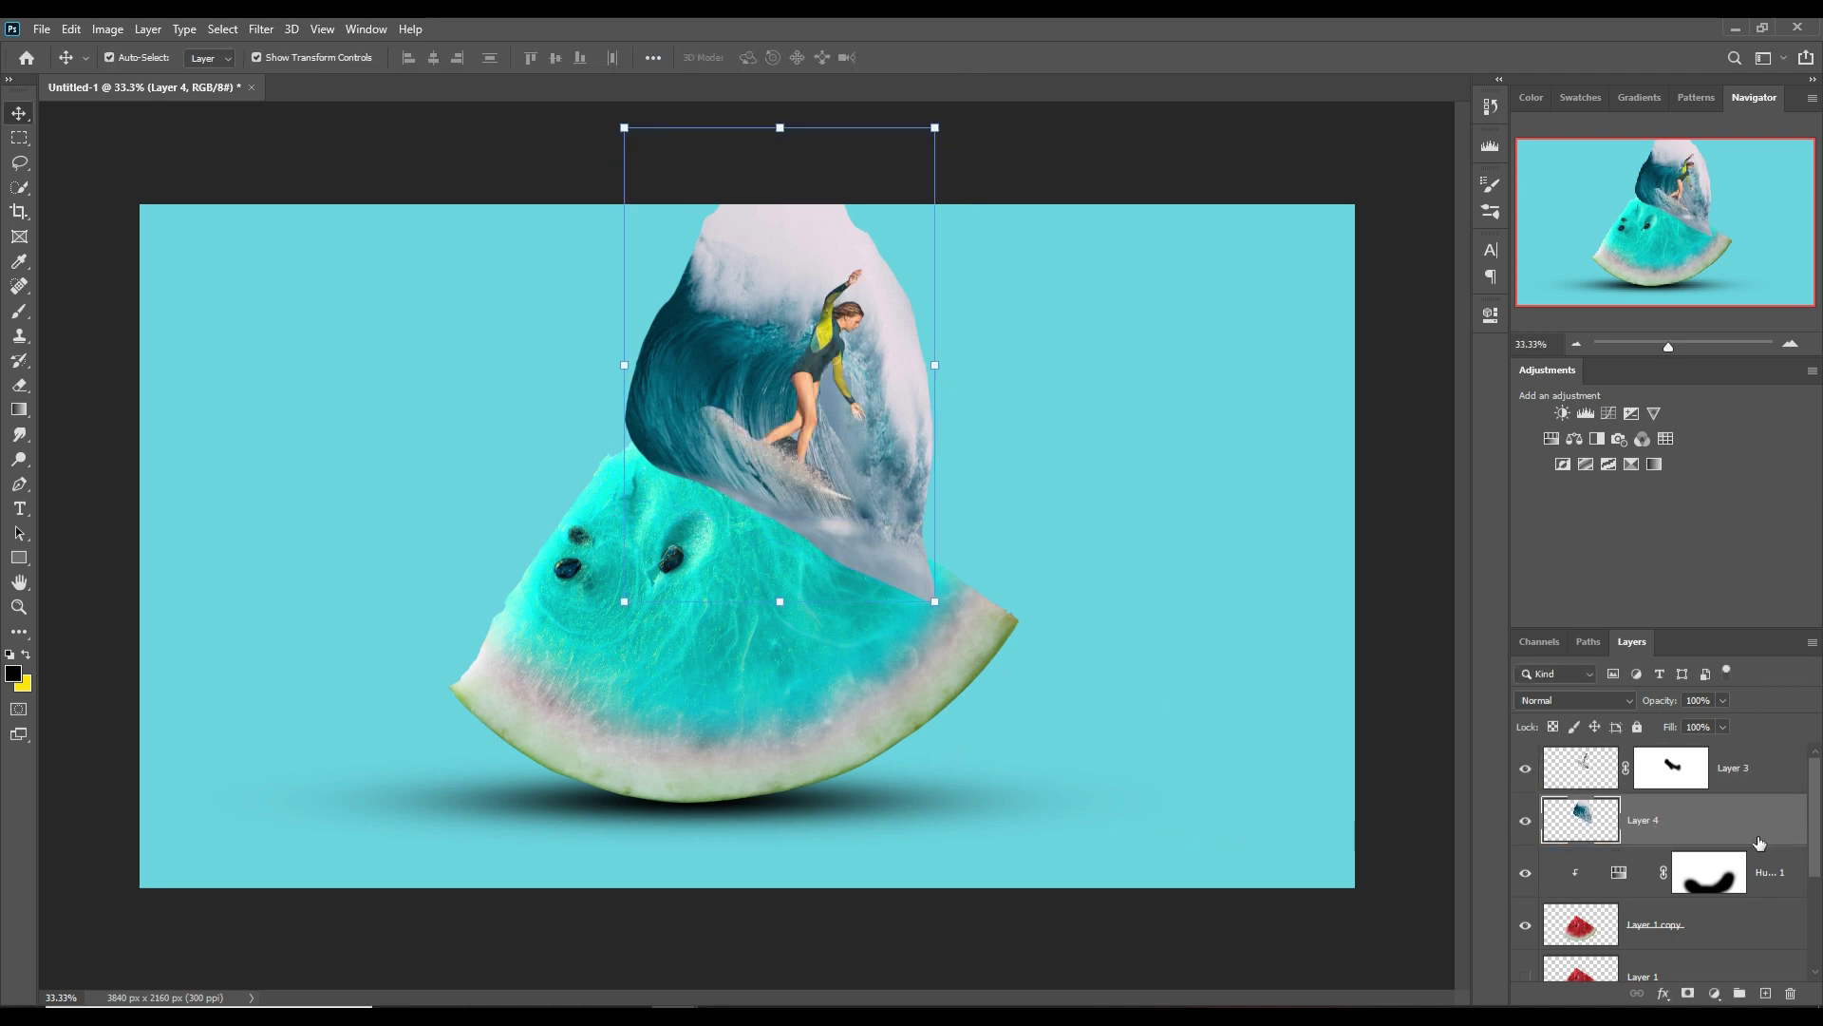
right_click(1713, 818)
left_click(1633, 121)
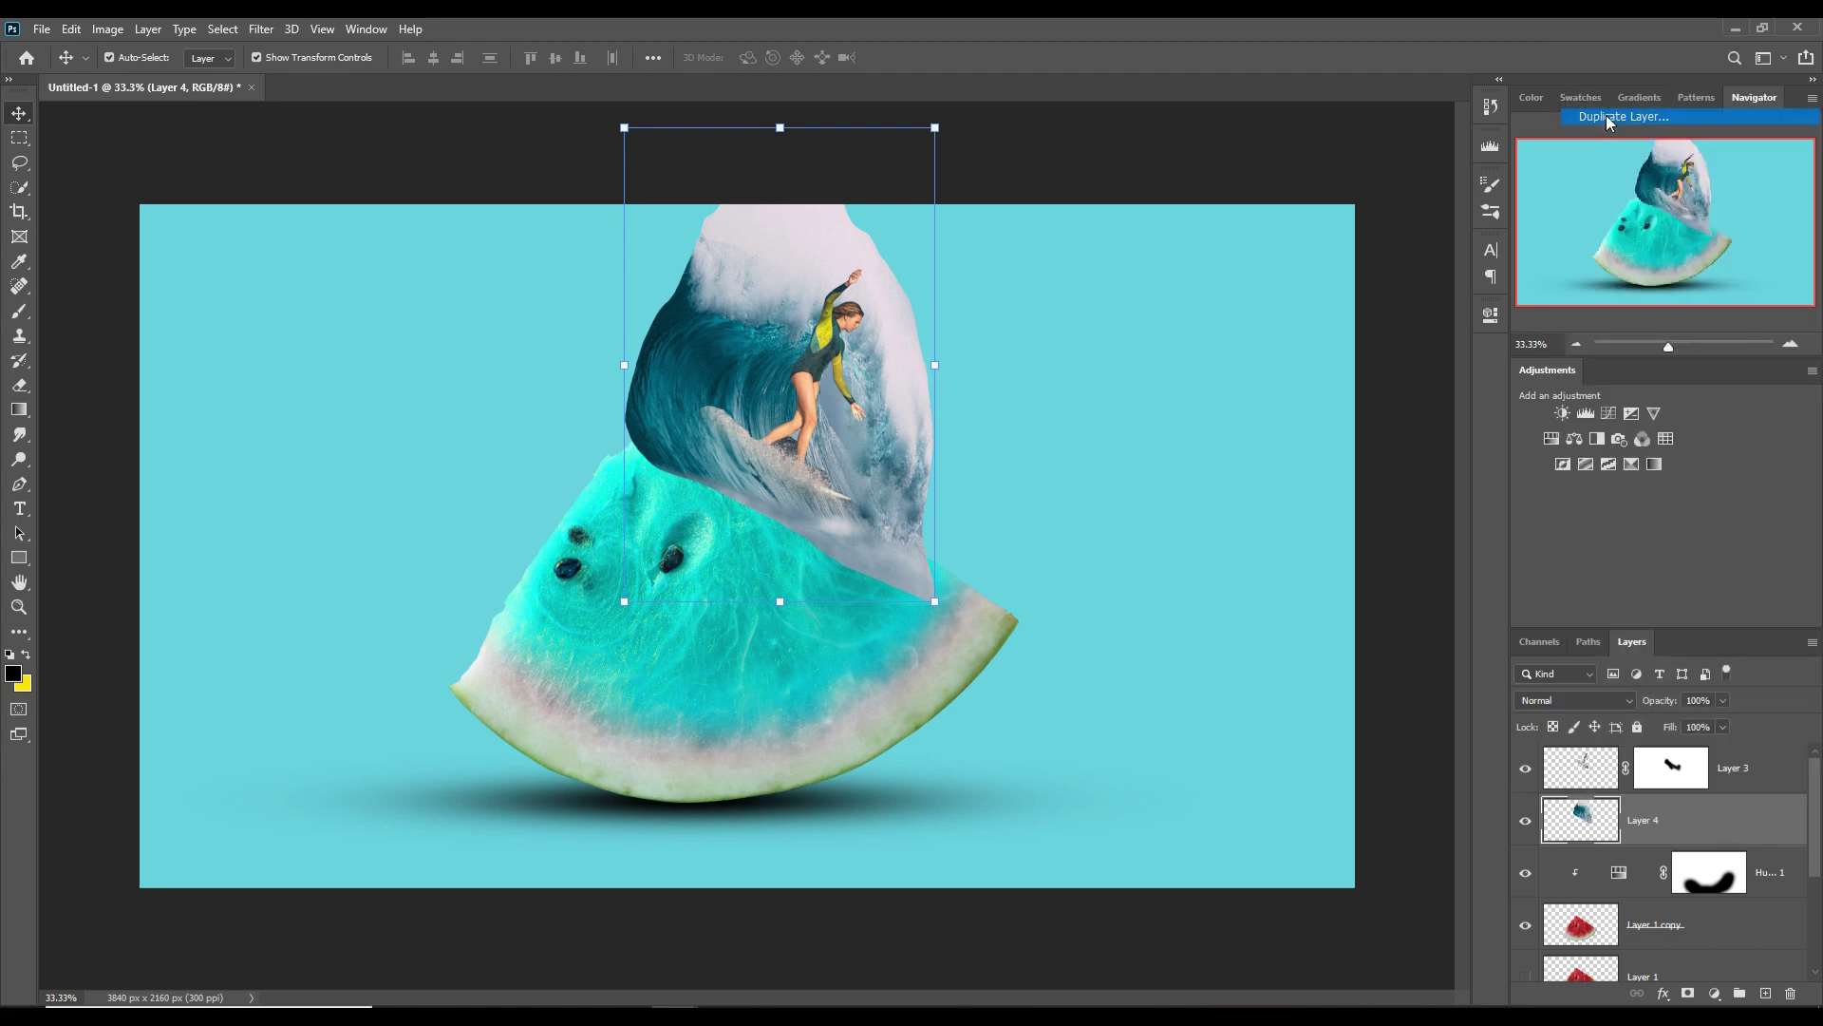
key("Return")
- Move the wave copy down-left and stretch it wider across the melon flesh
left_click_drag(737, 364, 677, 526)
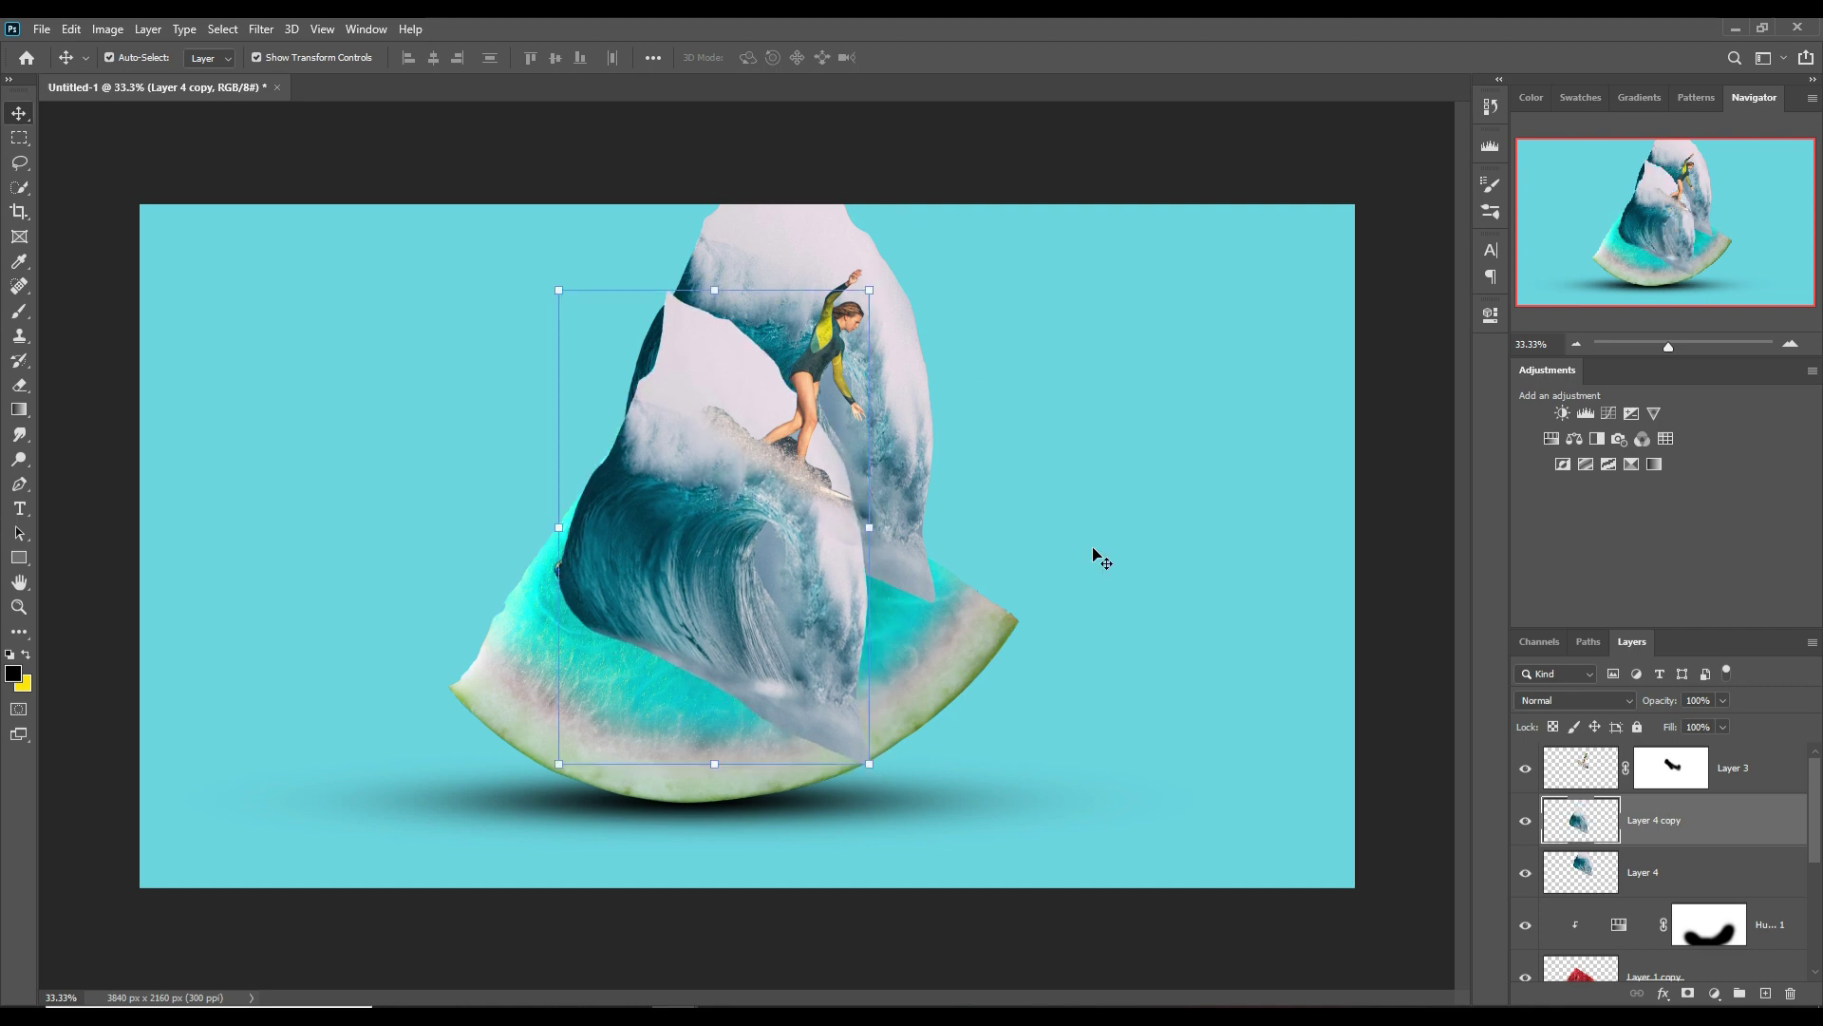
left_click_drag(870, 764, 1030, 739)
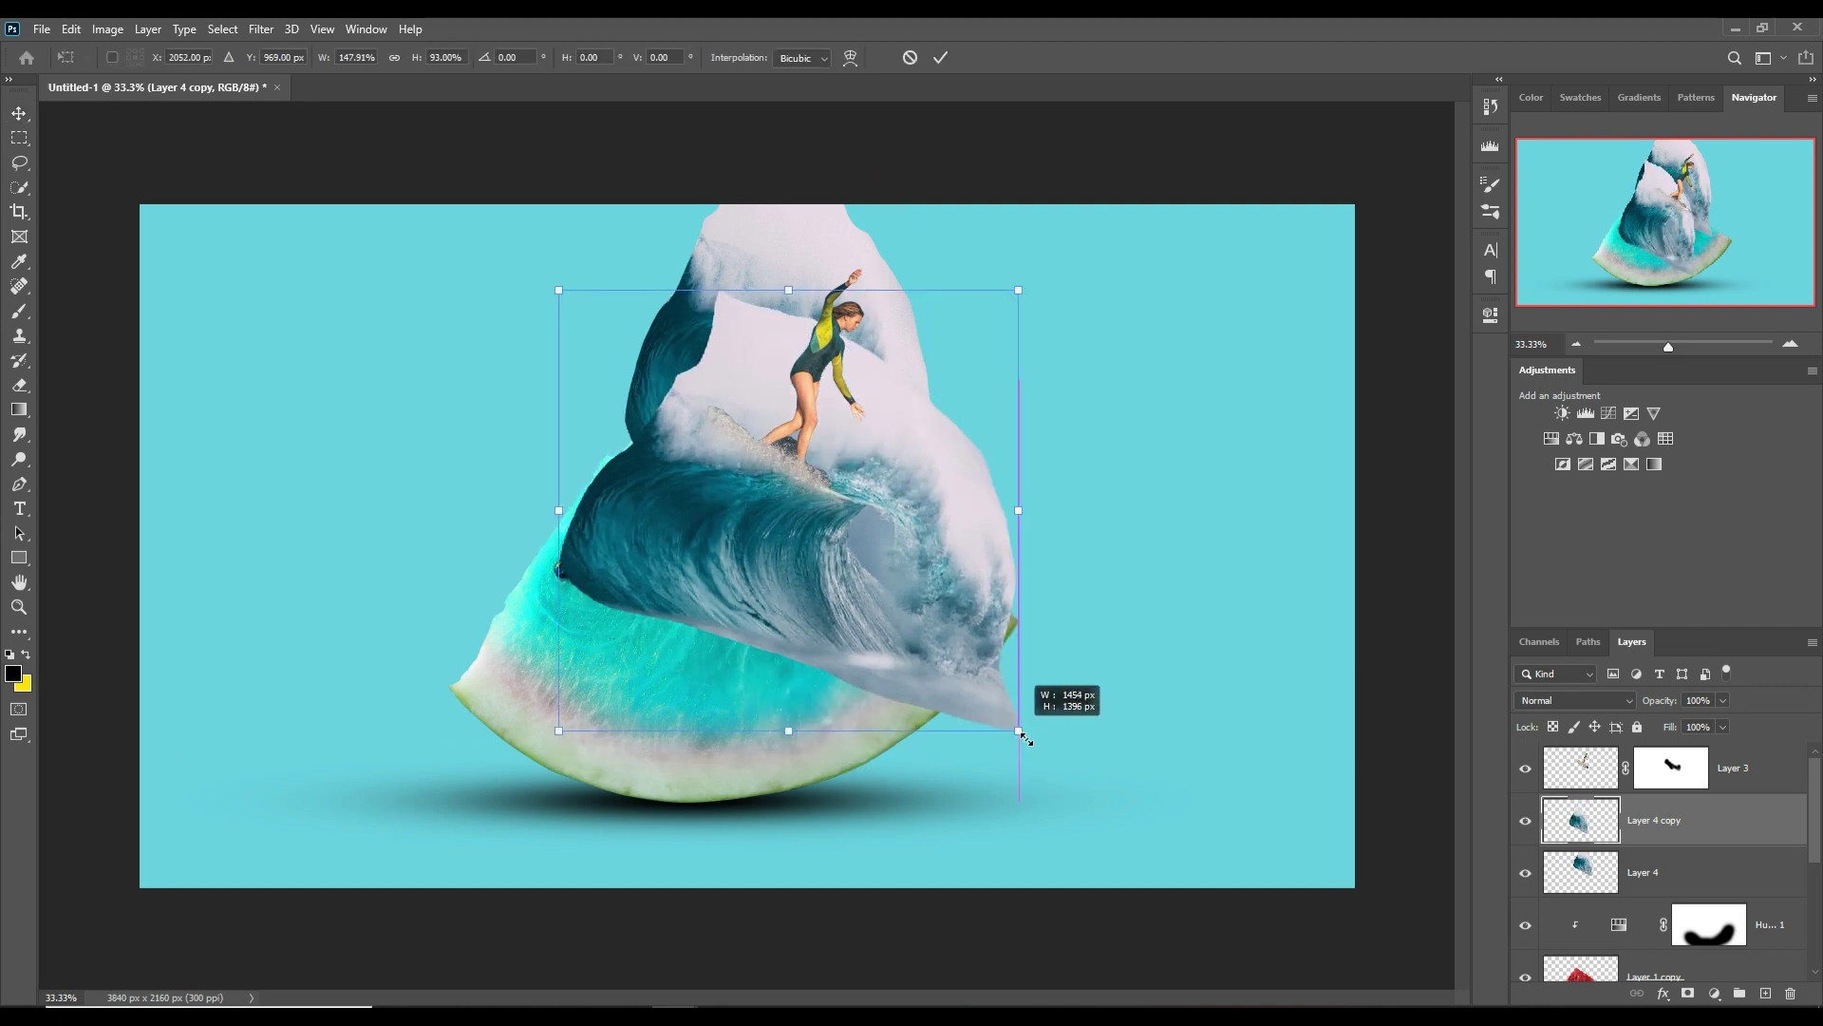
left_click_drag(558, 515, 539, 515)
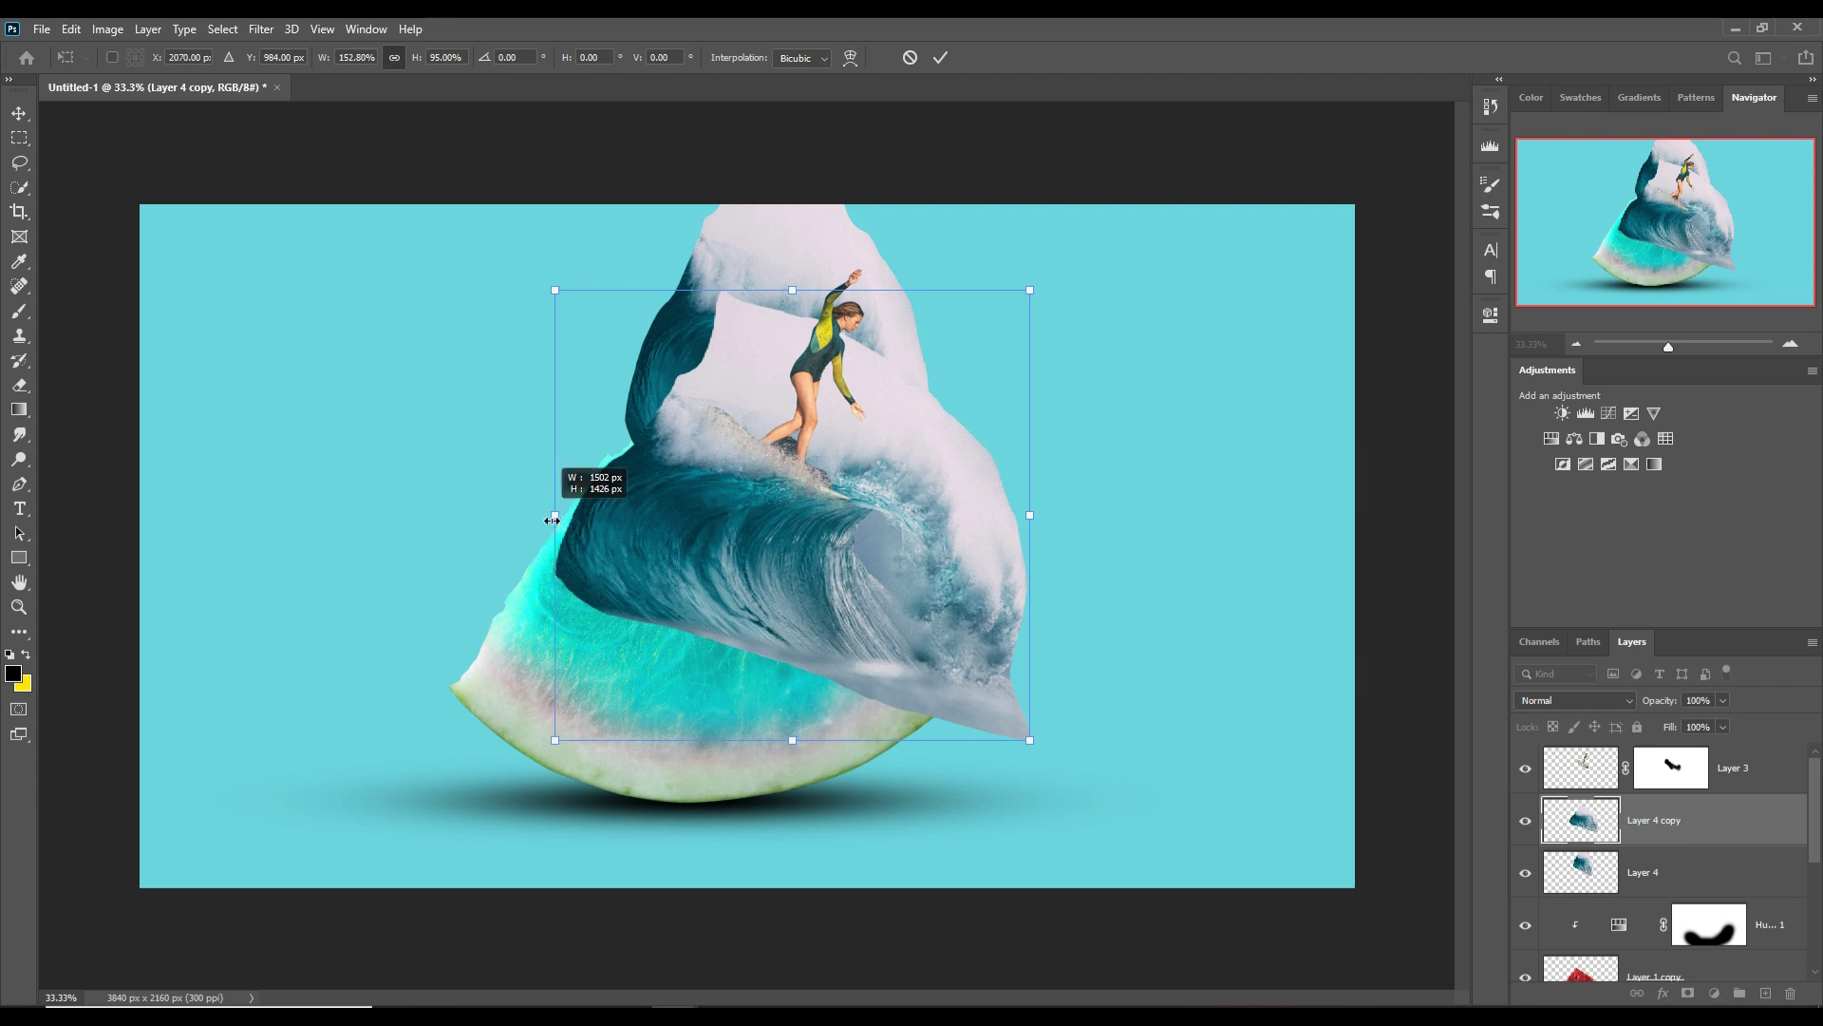
left_click(943, 58)
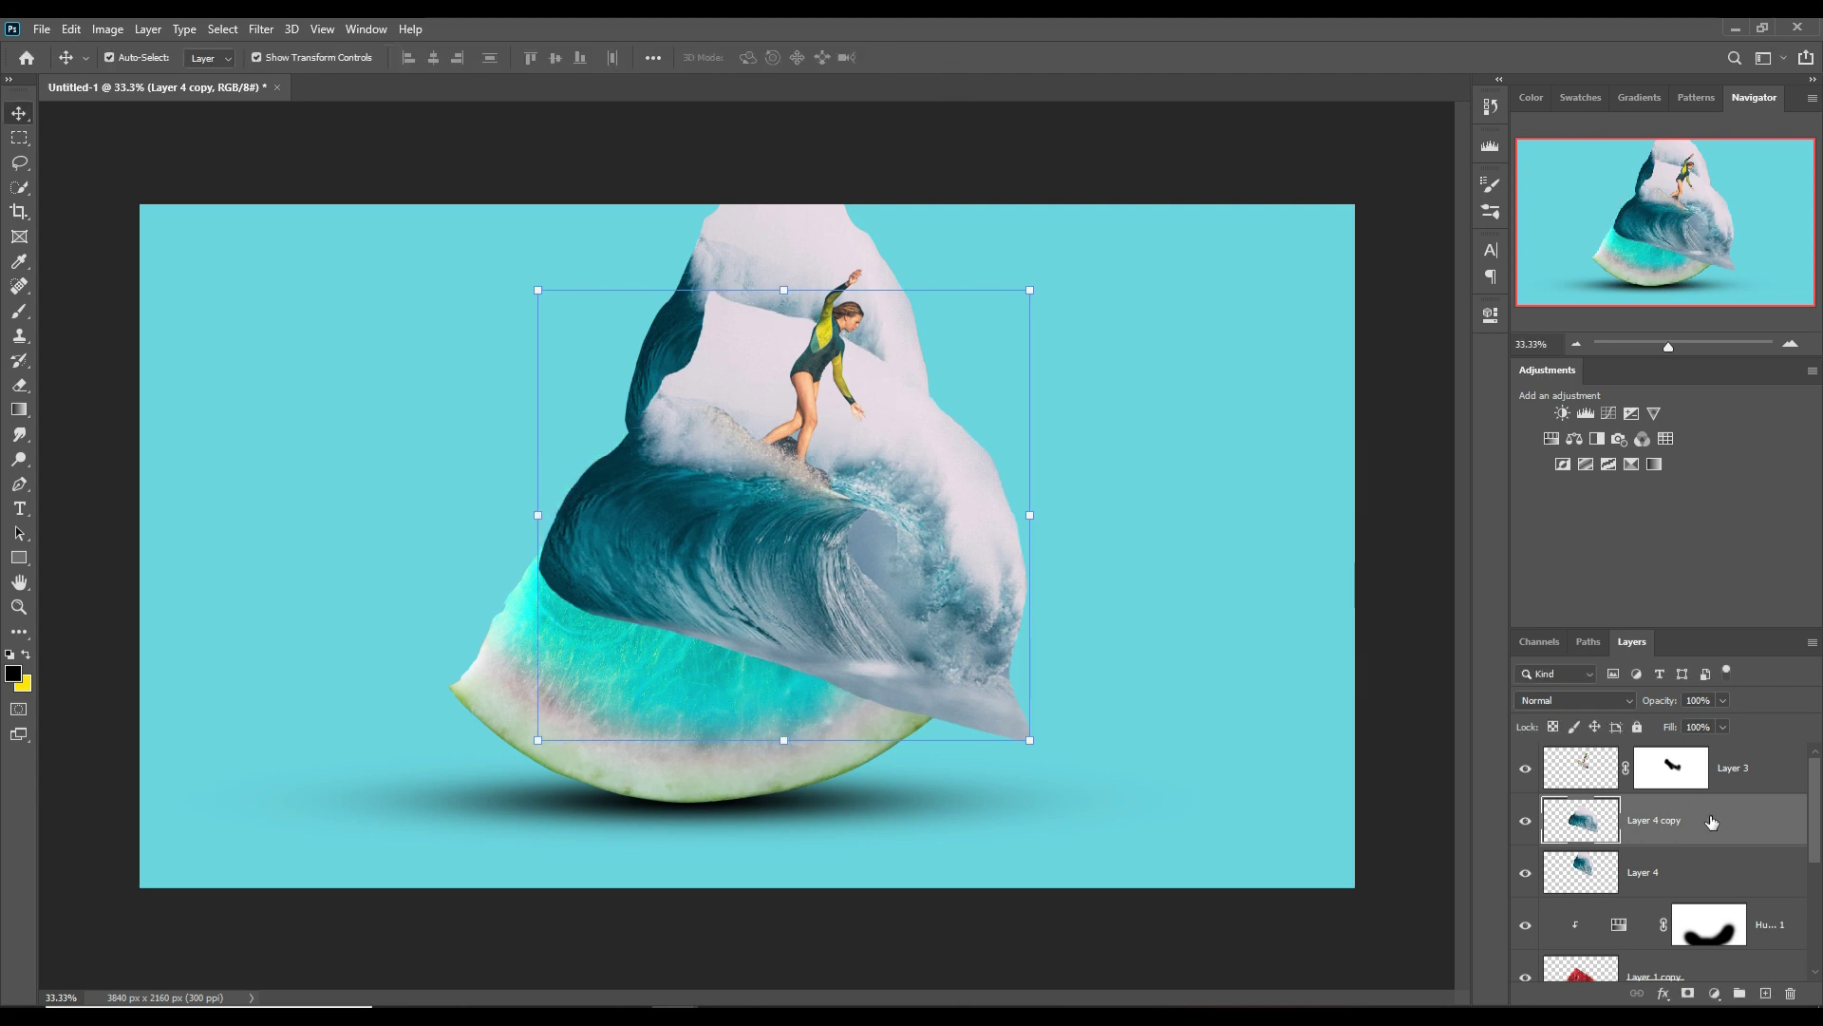
- Add a mask to Layer 4 copy and fade its upper-left edge with a low-opacity brush
left_click(1688, 993)
left_click(19, 311)
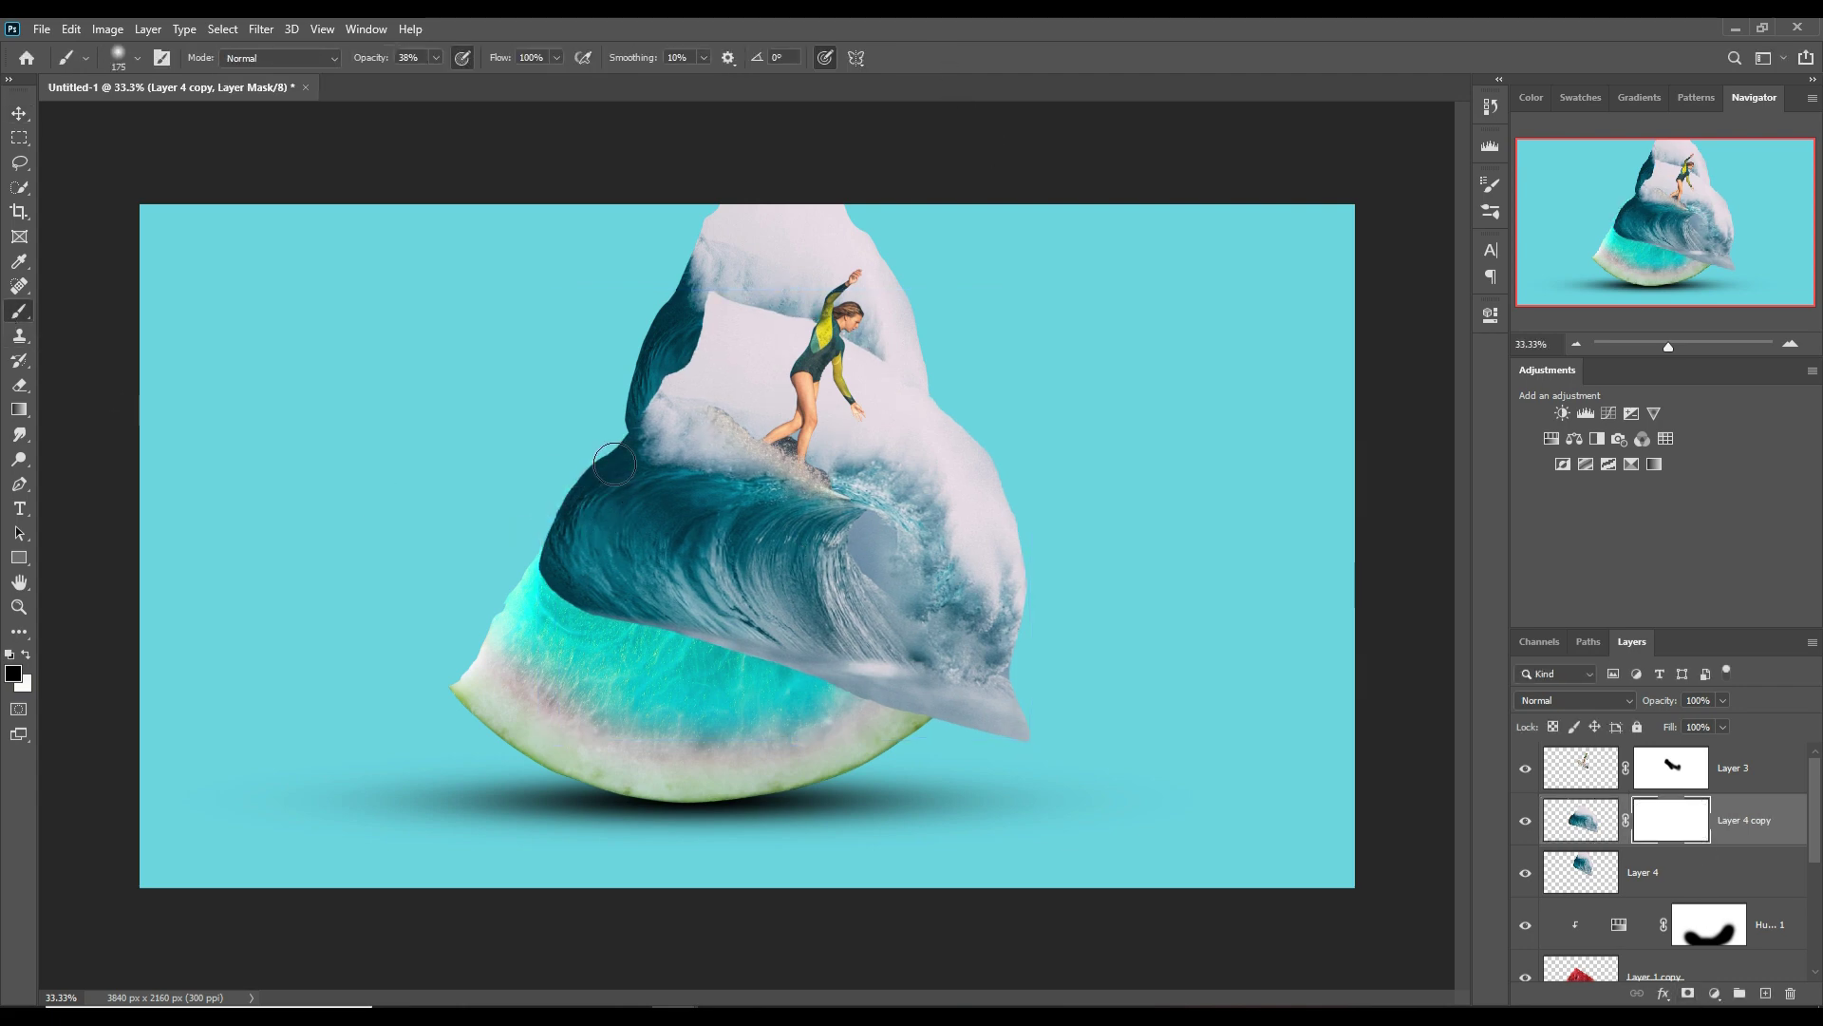
key("bracketright")
key("bracketright")
key("bracketright")
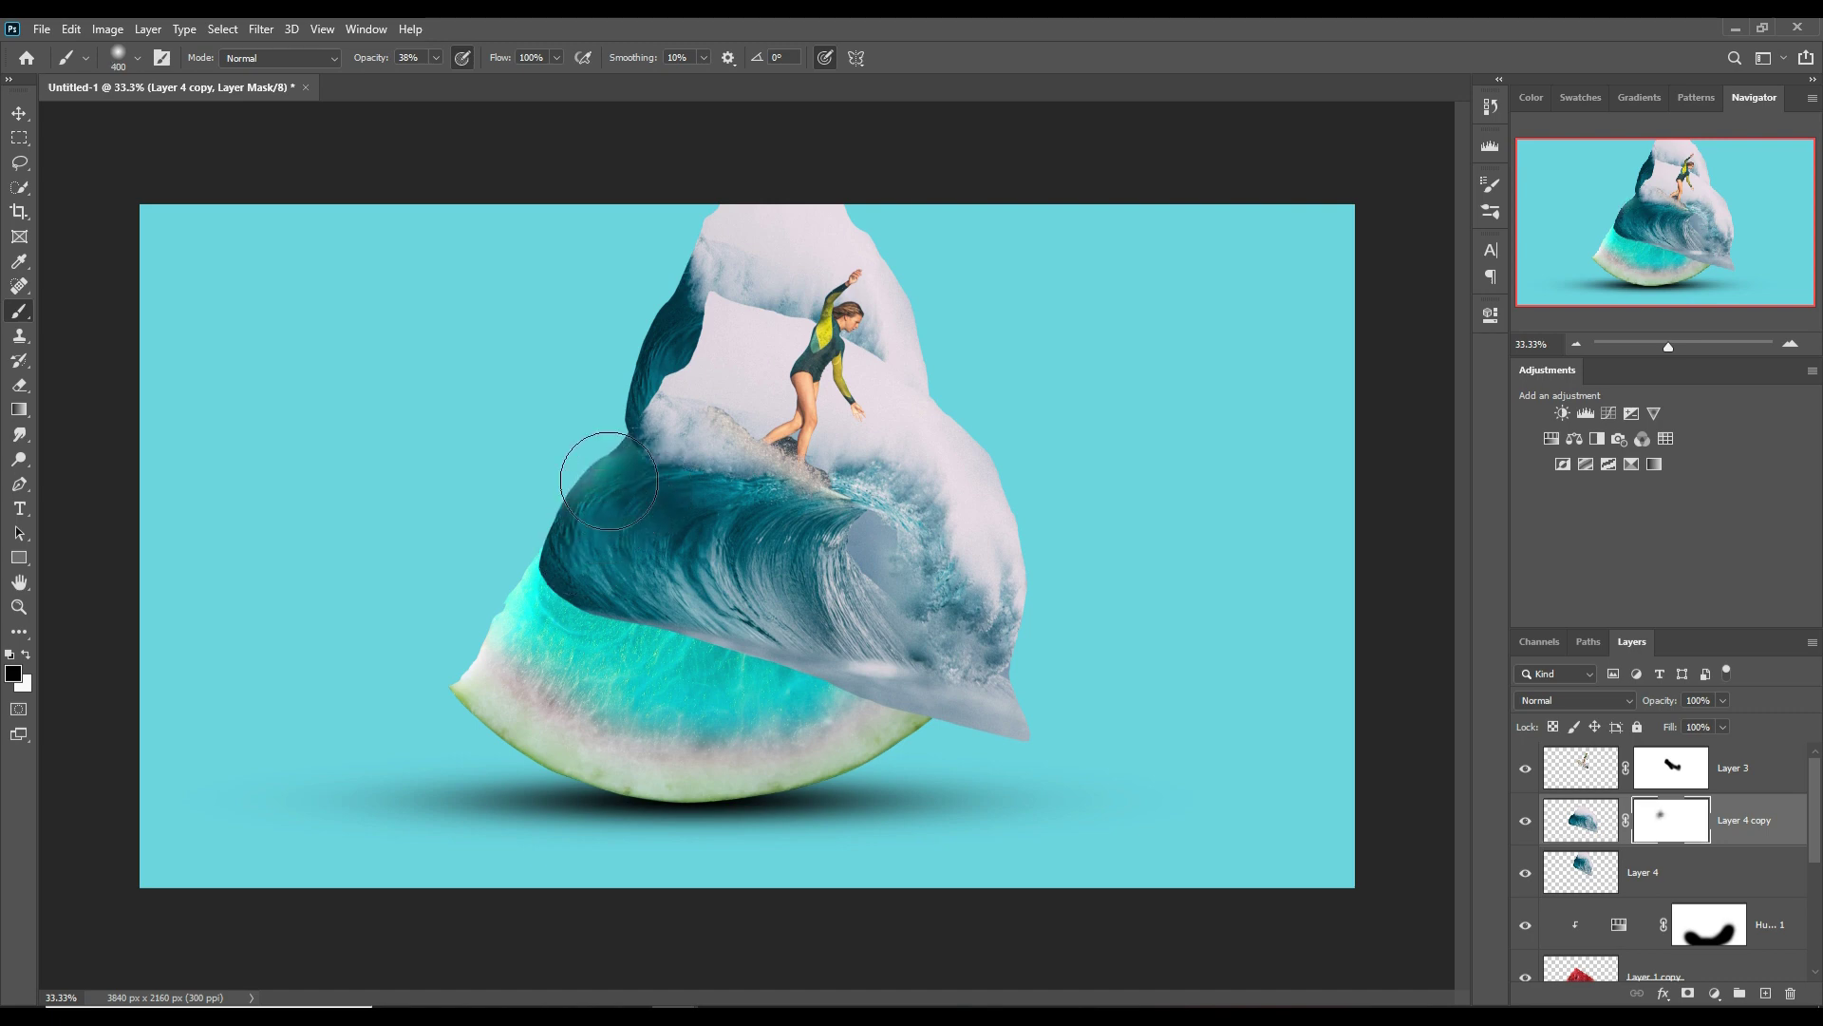
left_click_drag(588, 465, 574, 589)
left_click_drag(405, 95, 454, 73)
key("bracketleft")
key("bracketleft")
key("bracketleft")
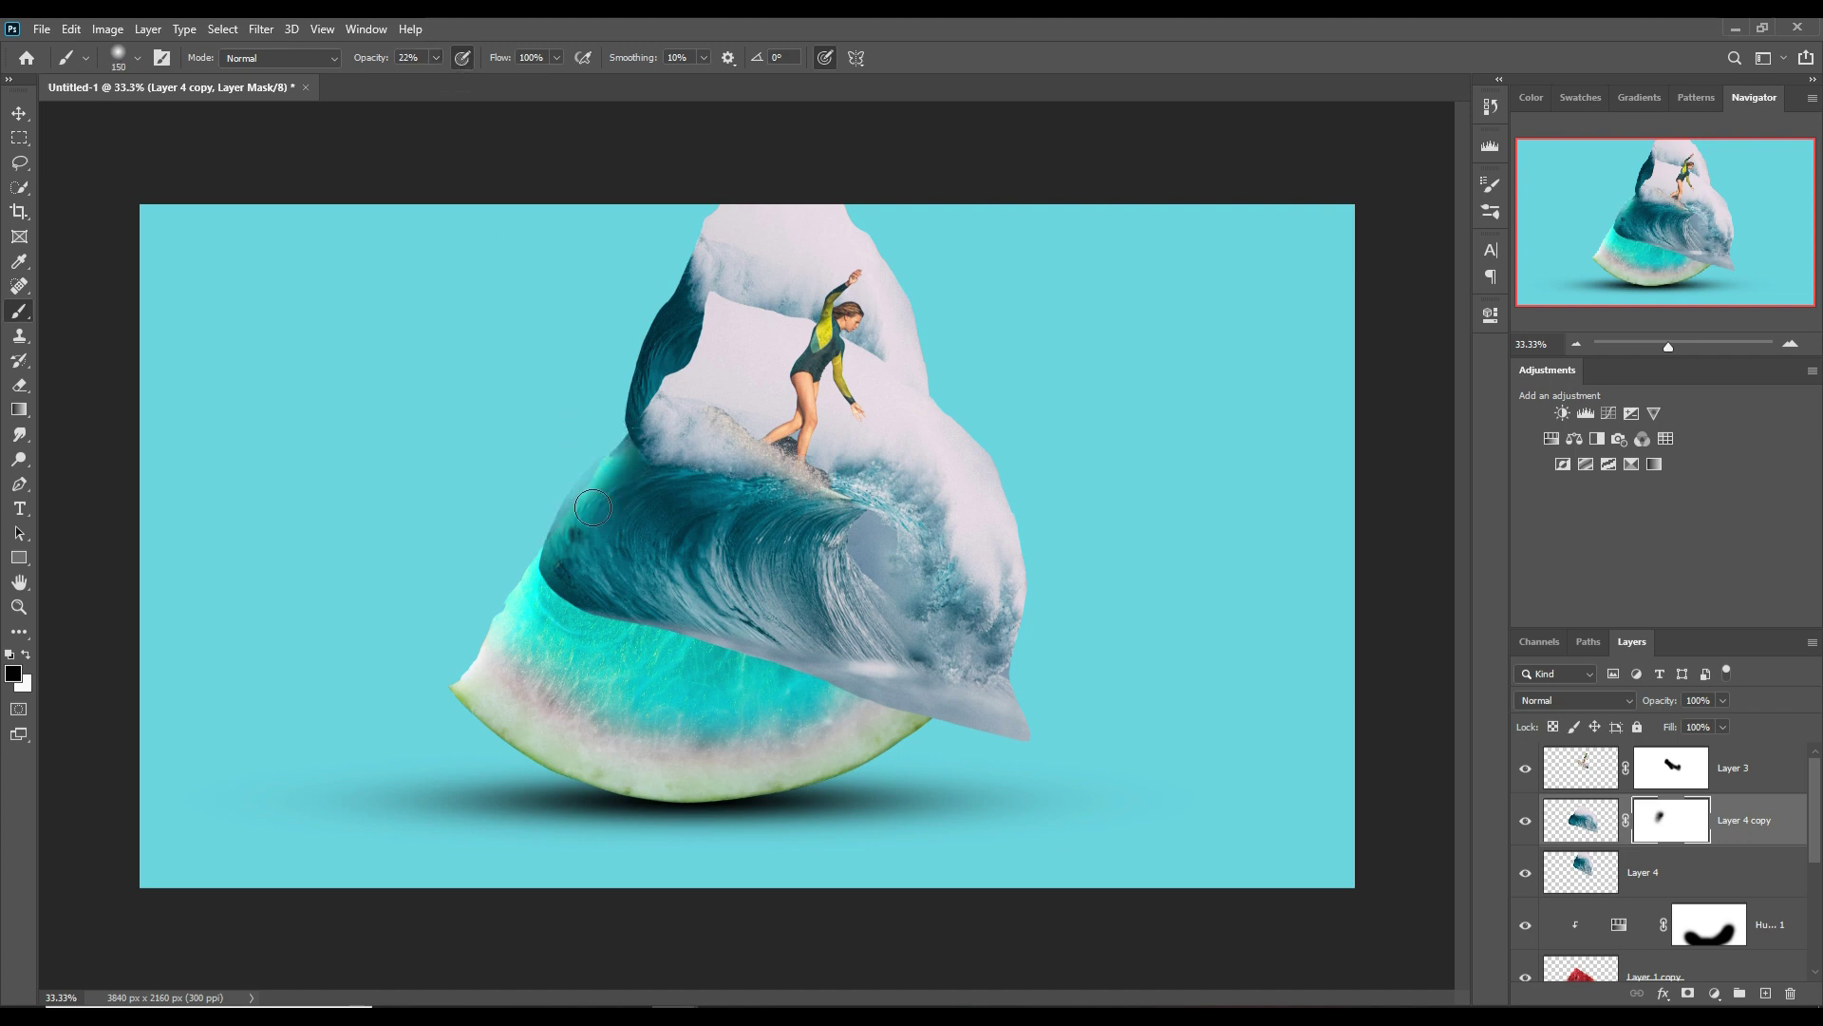
left_click_drag(596, 477, 535, 595)
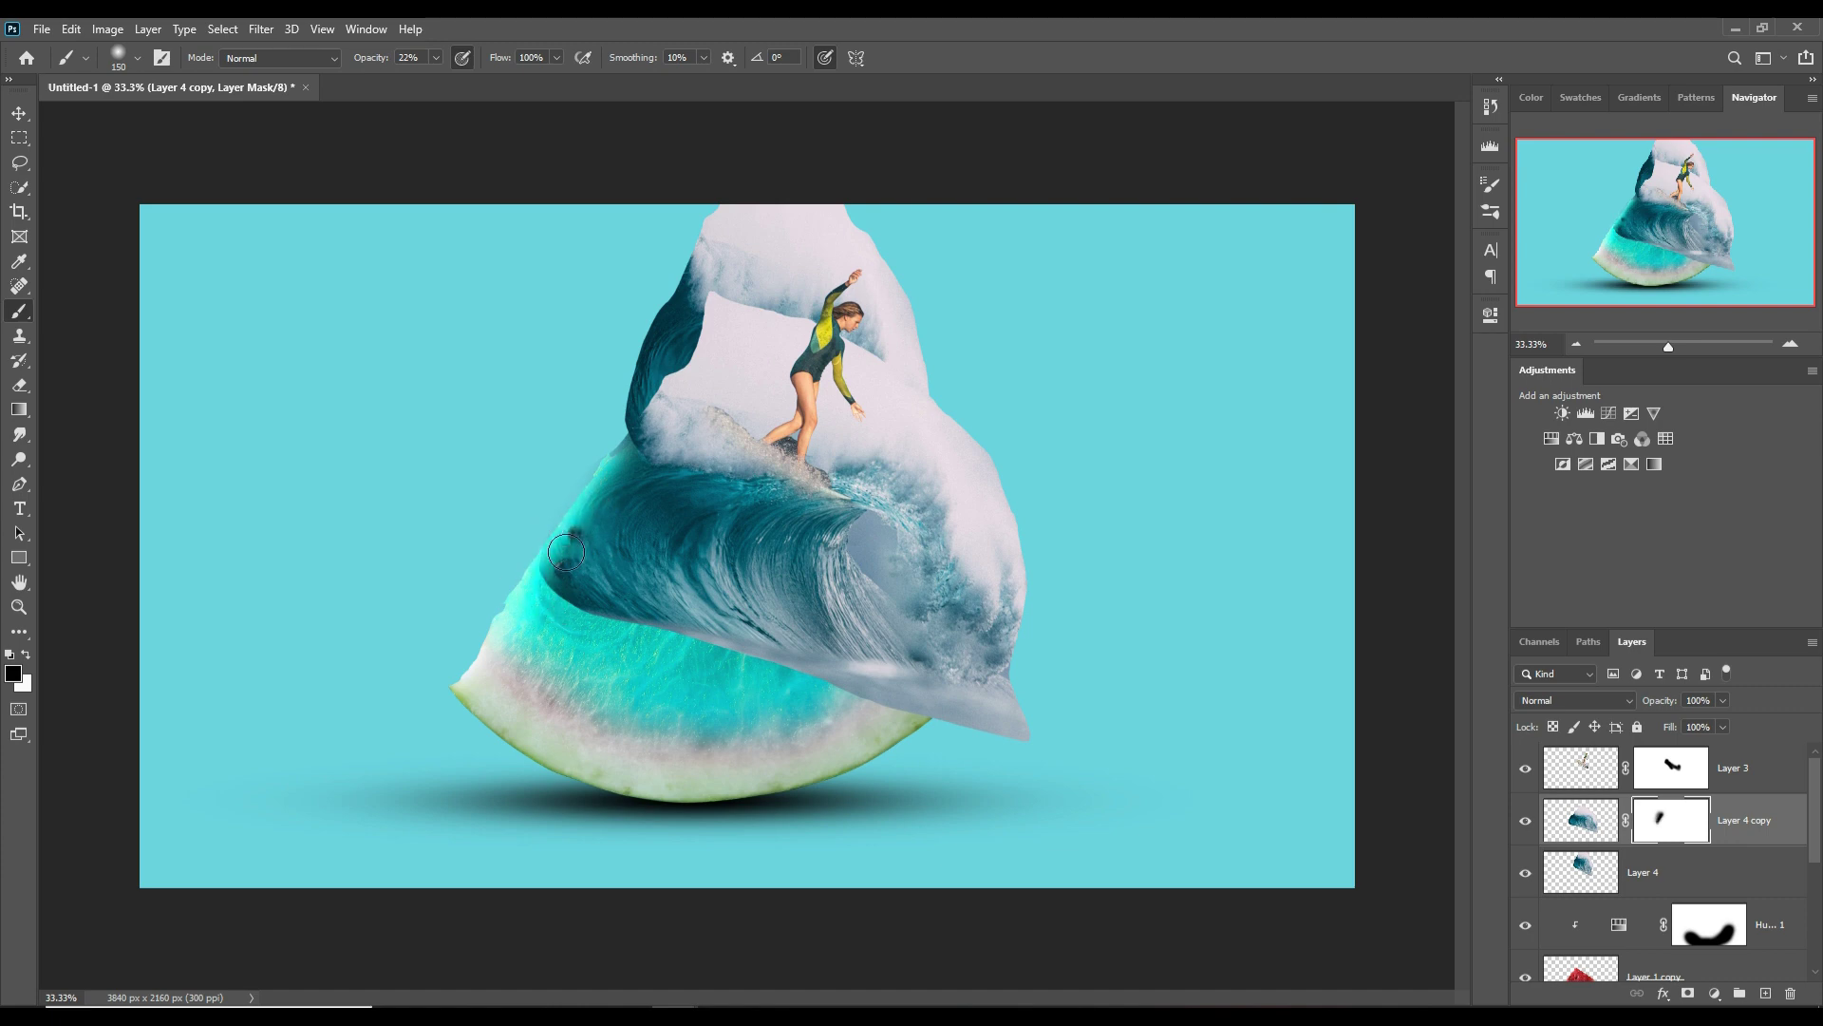
left_click(567, 568)
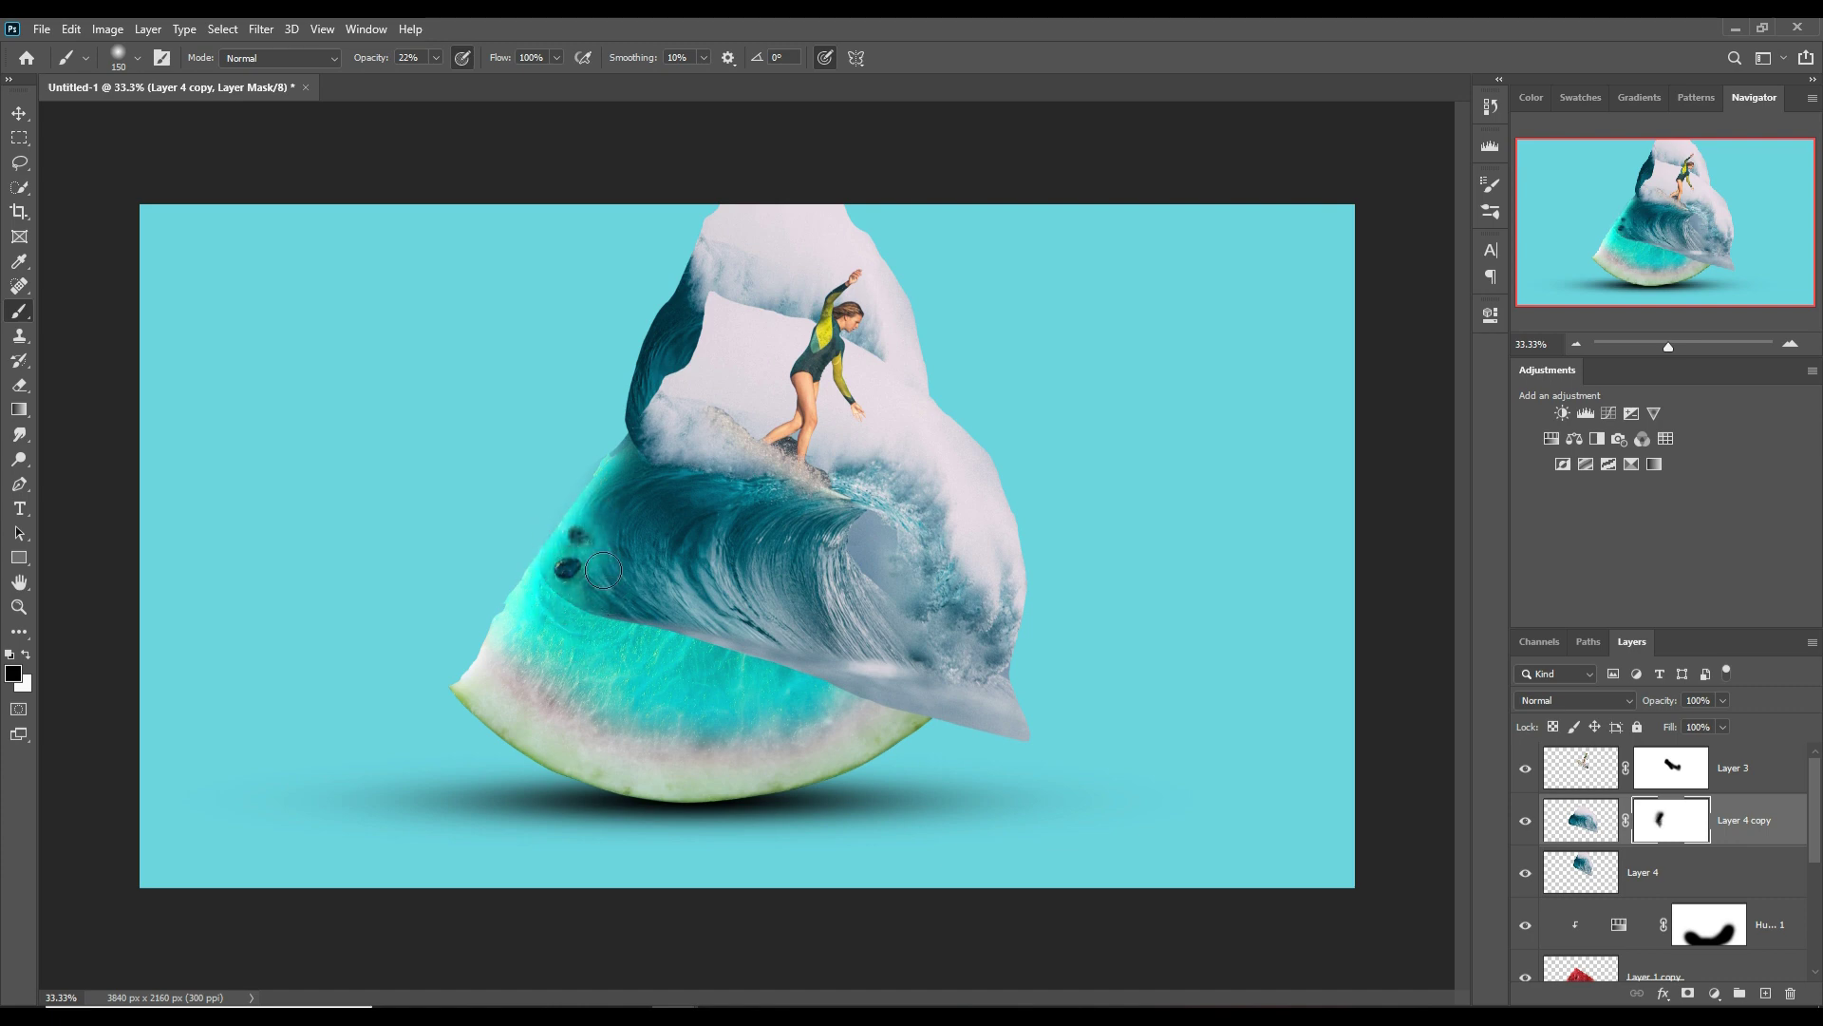
- Mask away the copy's lower-left area, lower edge and translucent lower-right tail
mouse_move(603, 570)
left_mouse_down()
mouse_move(607, 637)
mouse_move(846, 737)
left_mouse_up()
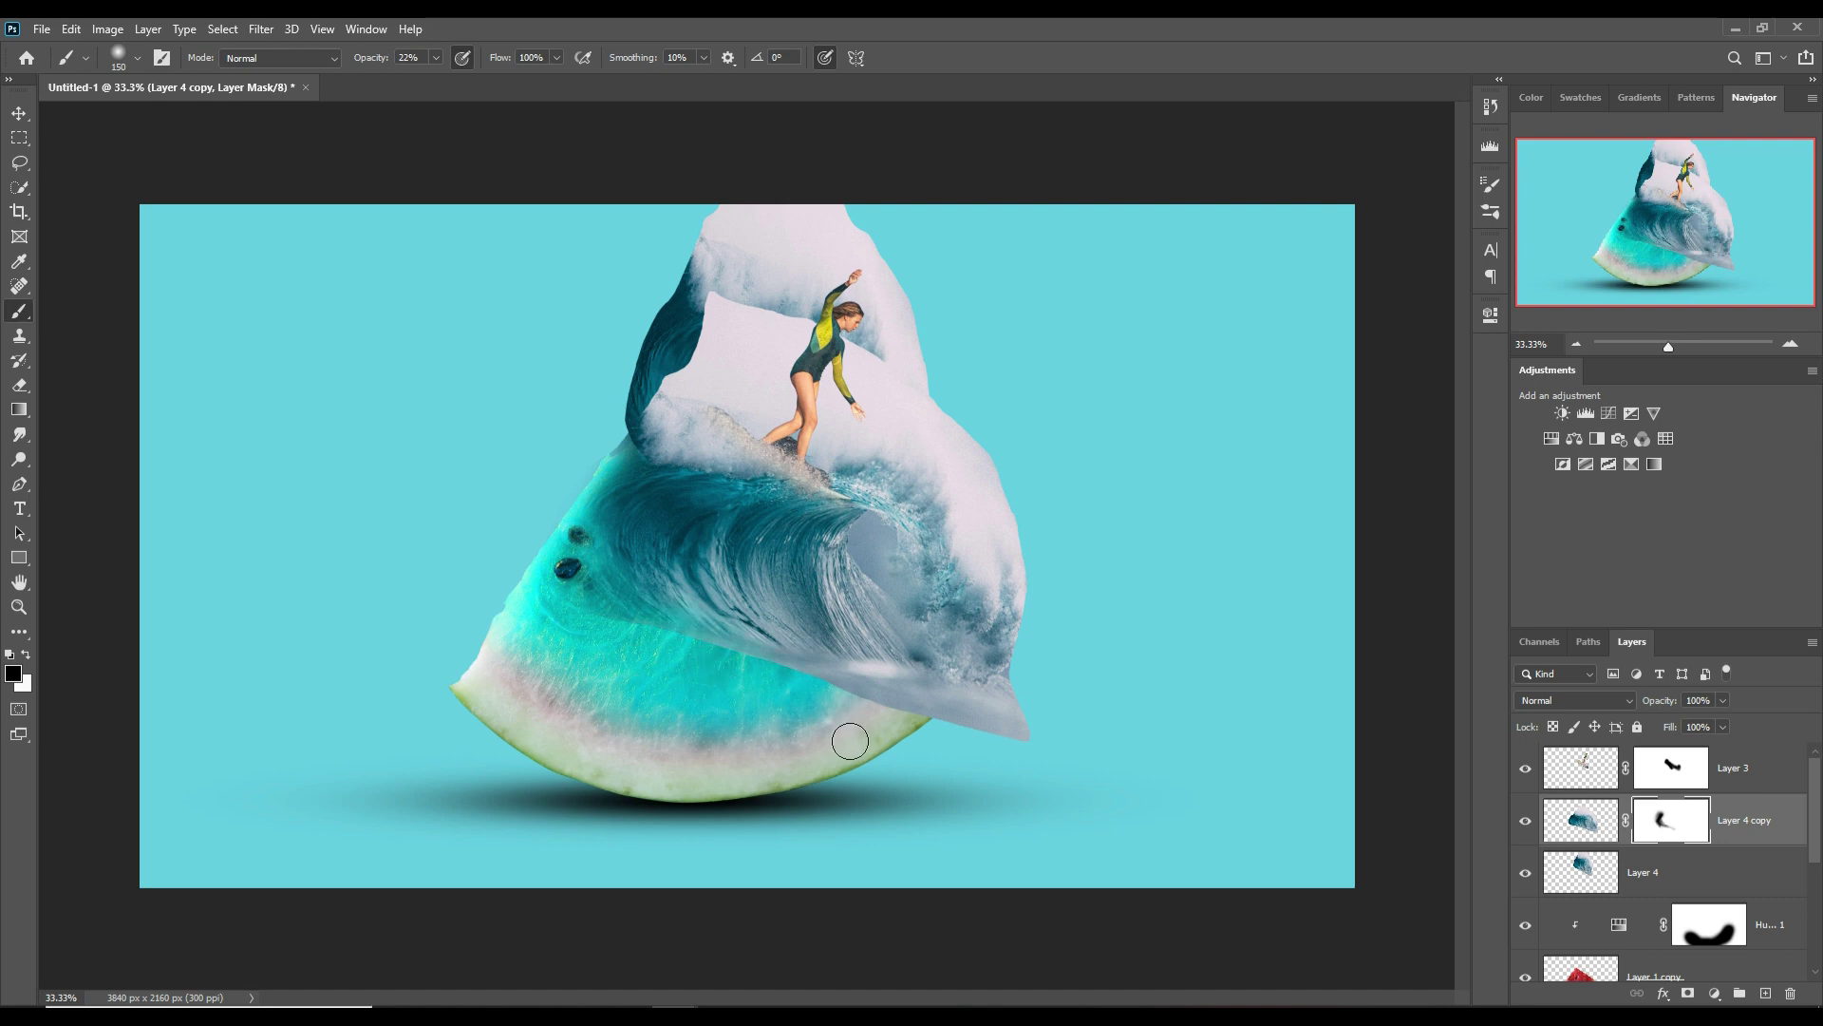
left_click_drag(721, 551, 798, 648)
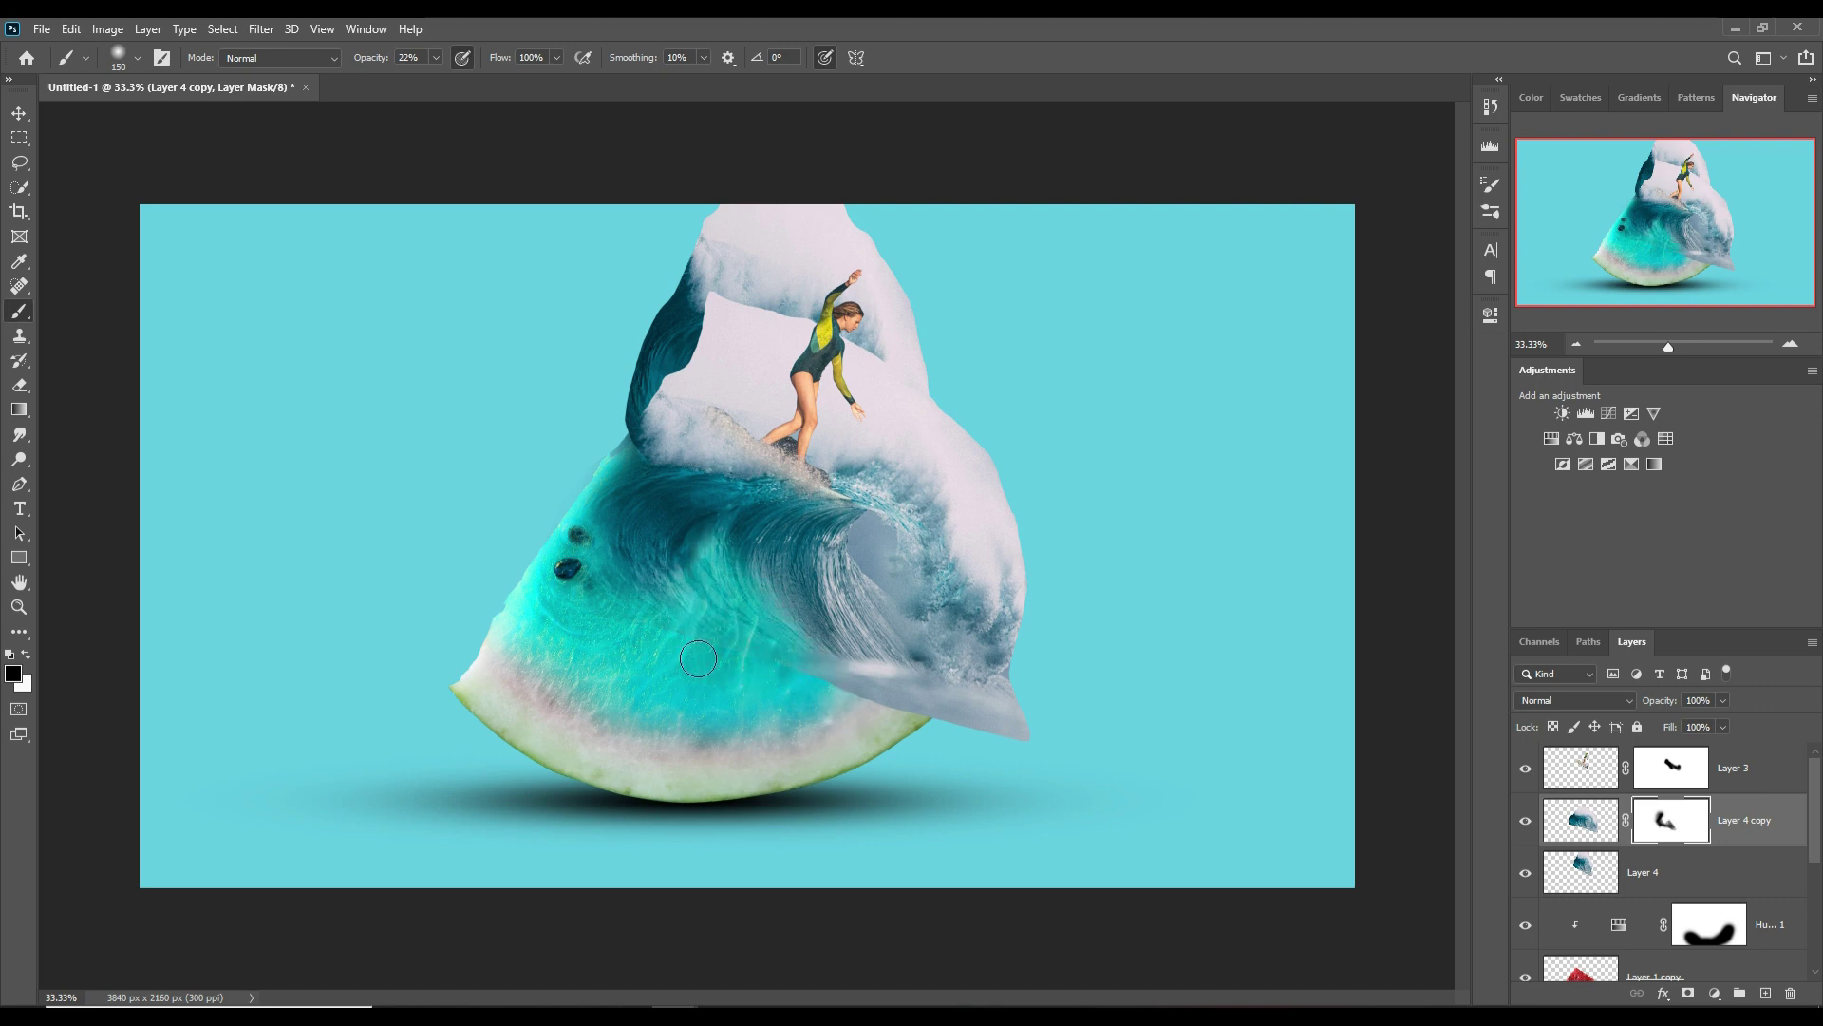
left_click_drag(839, 727, 963, 686)
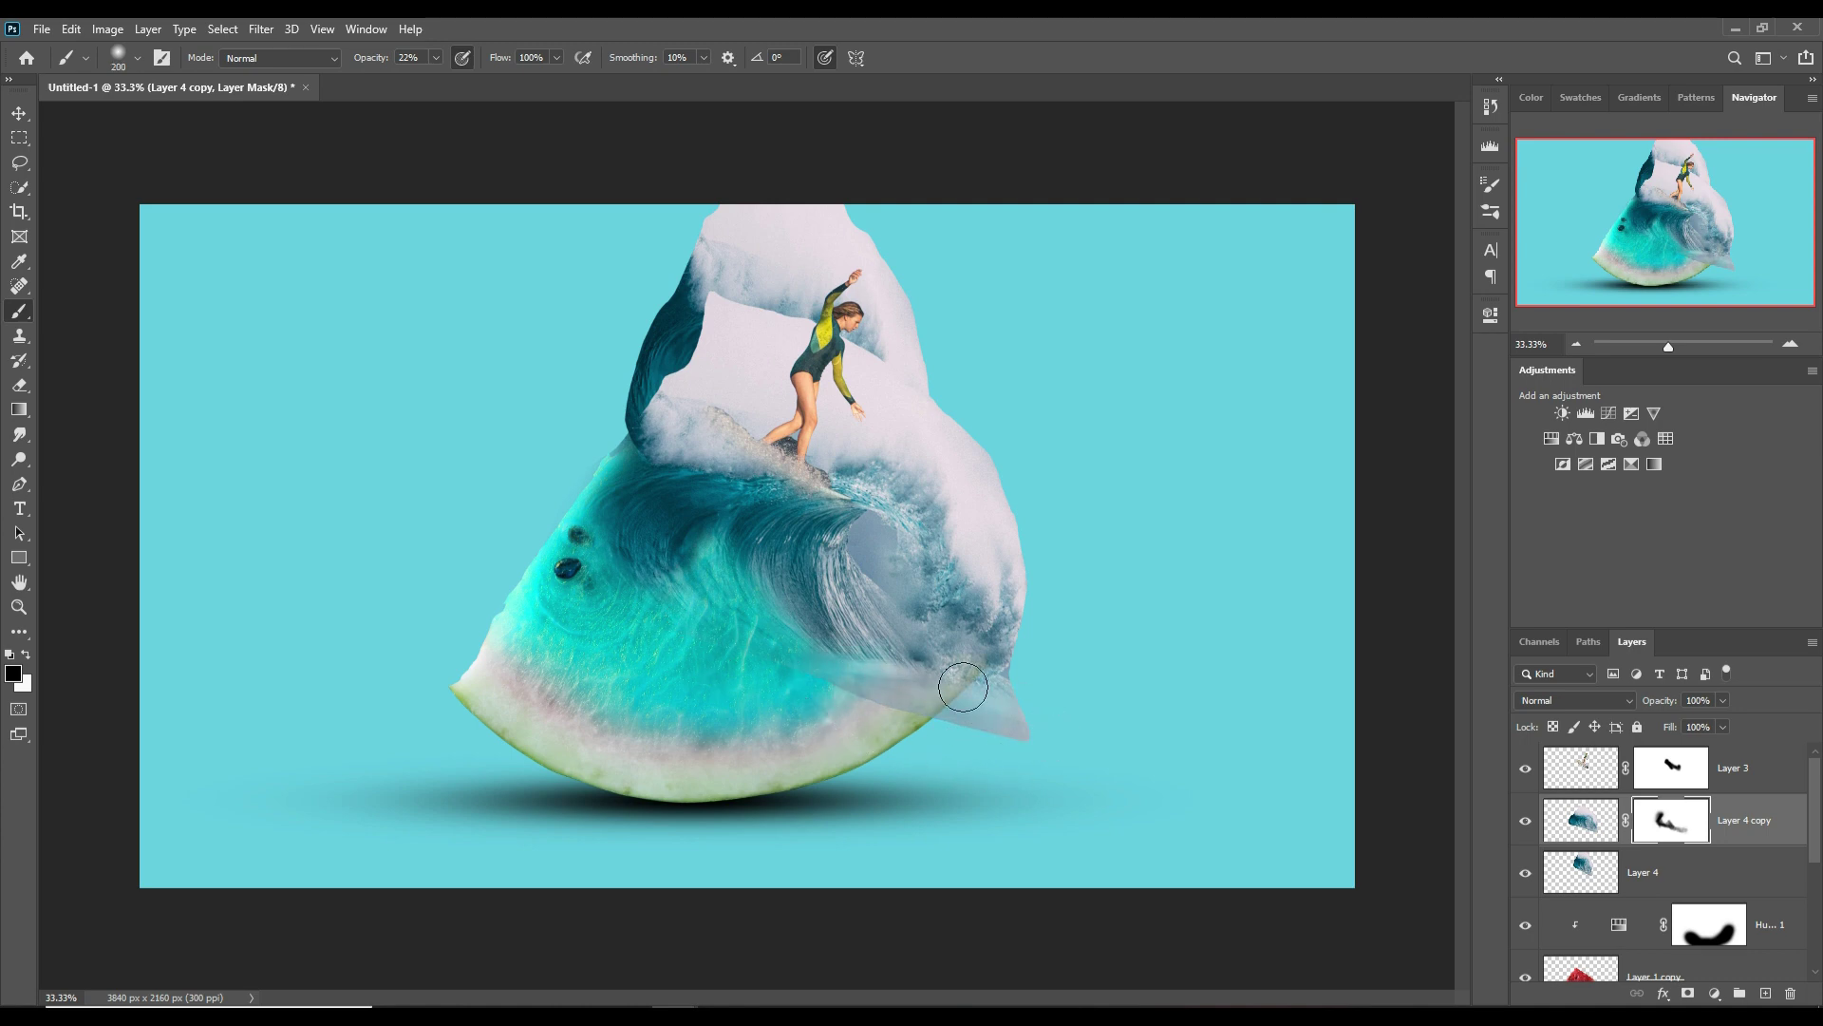
key("bracketright")
key("bracketright")
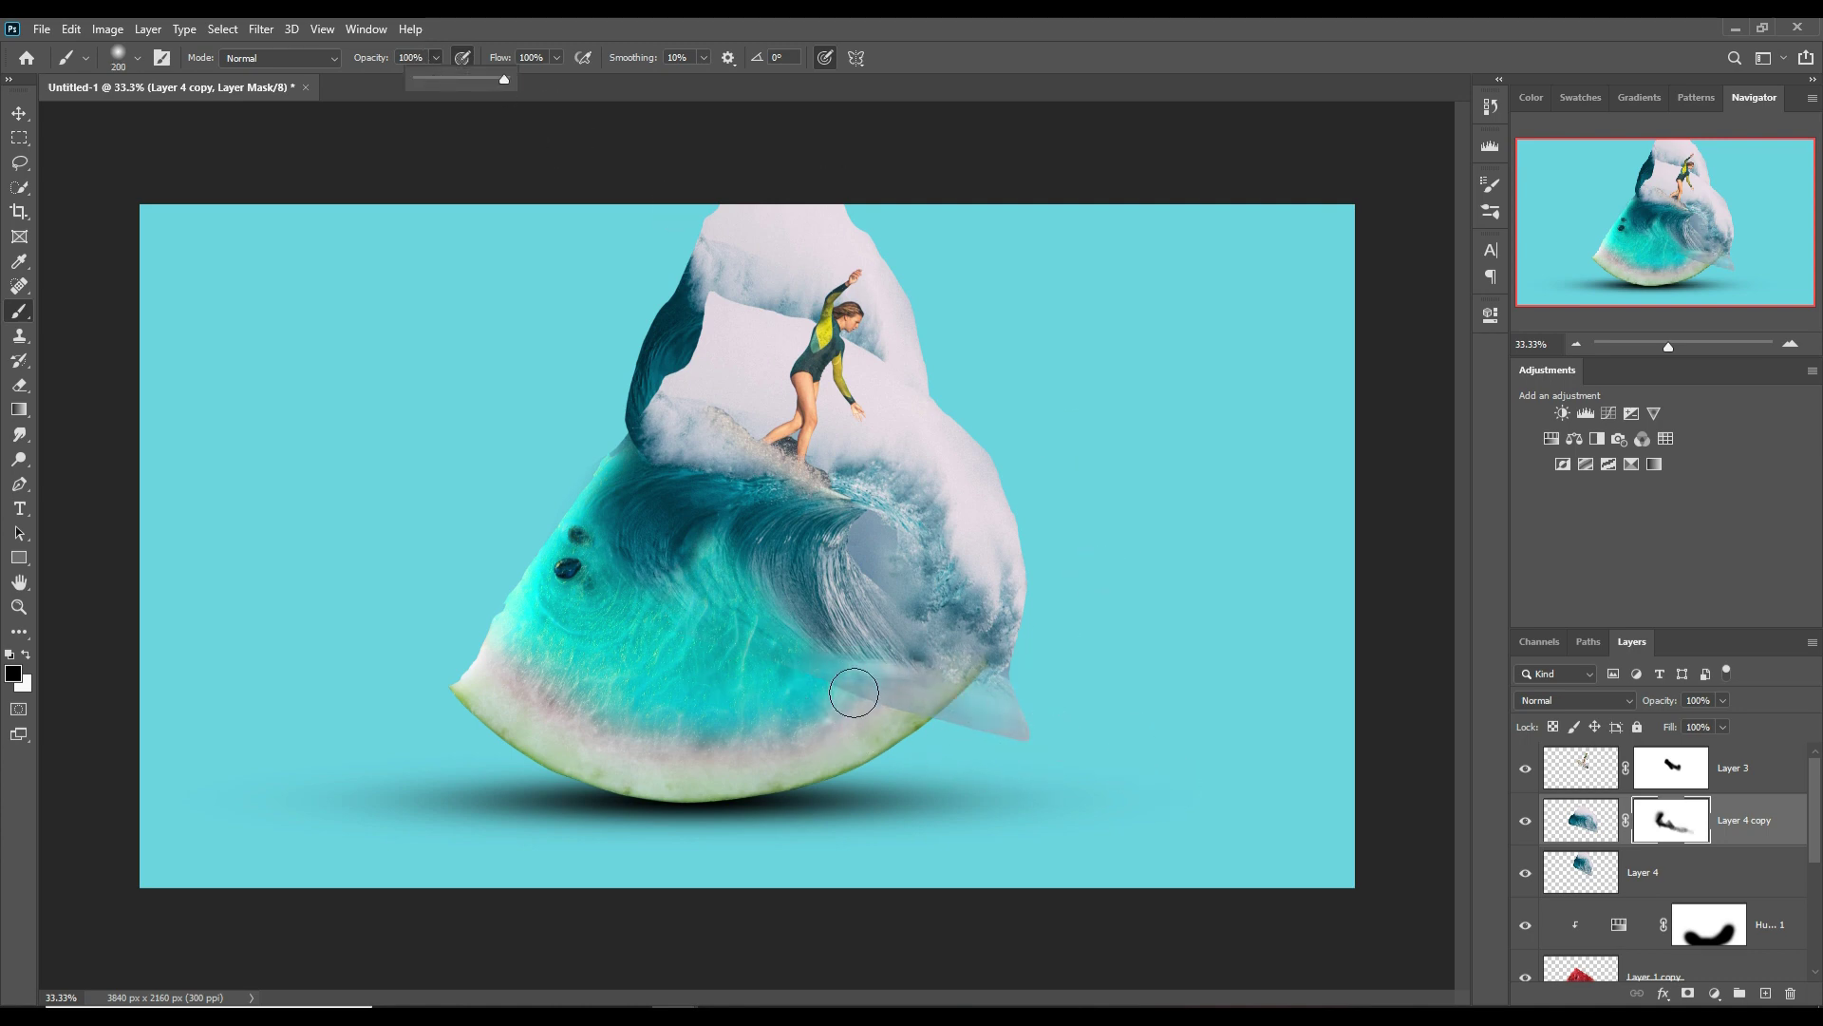
left_click_drag(855, 694, 1017, 659)
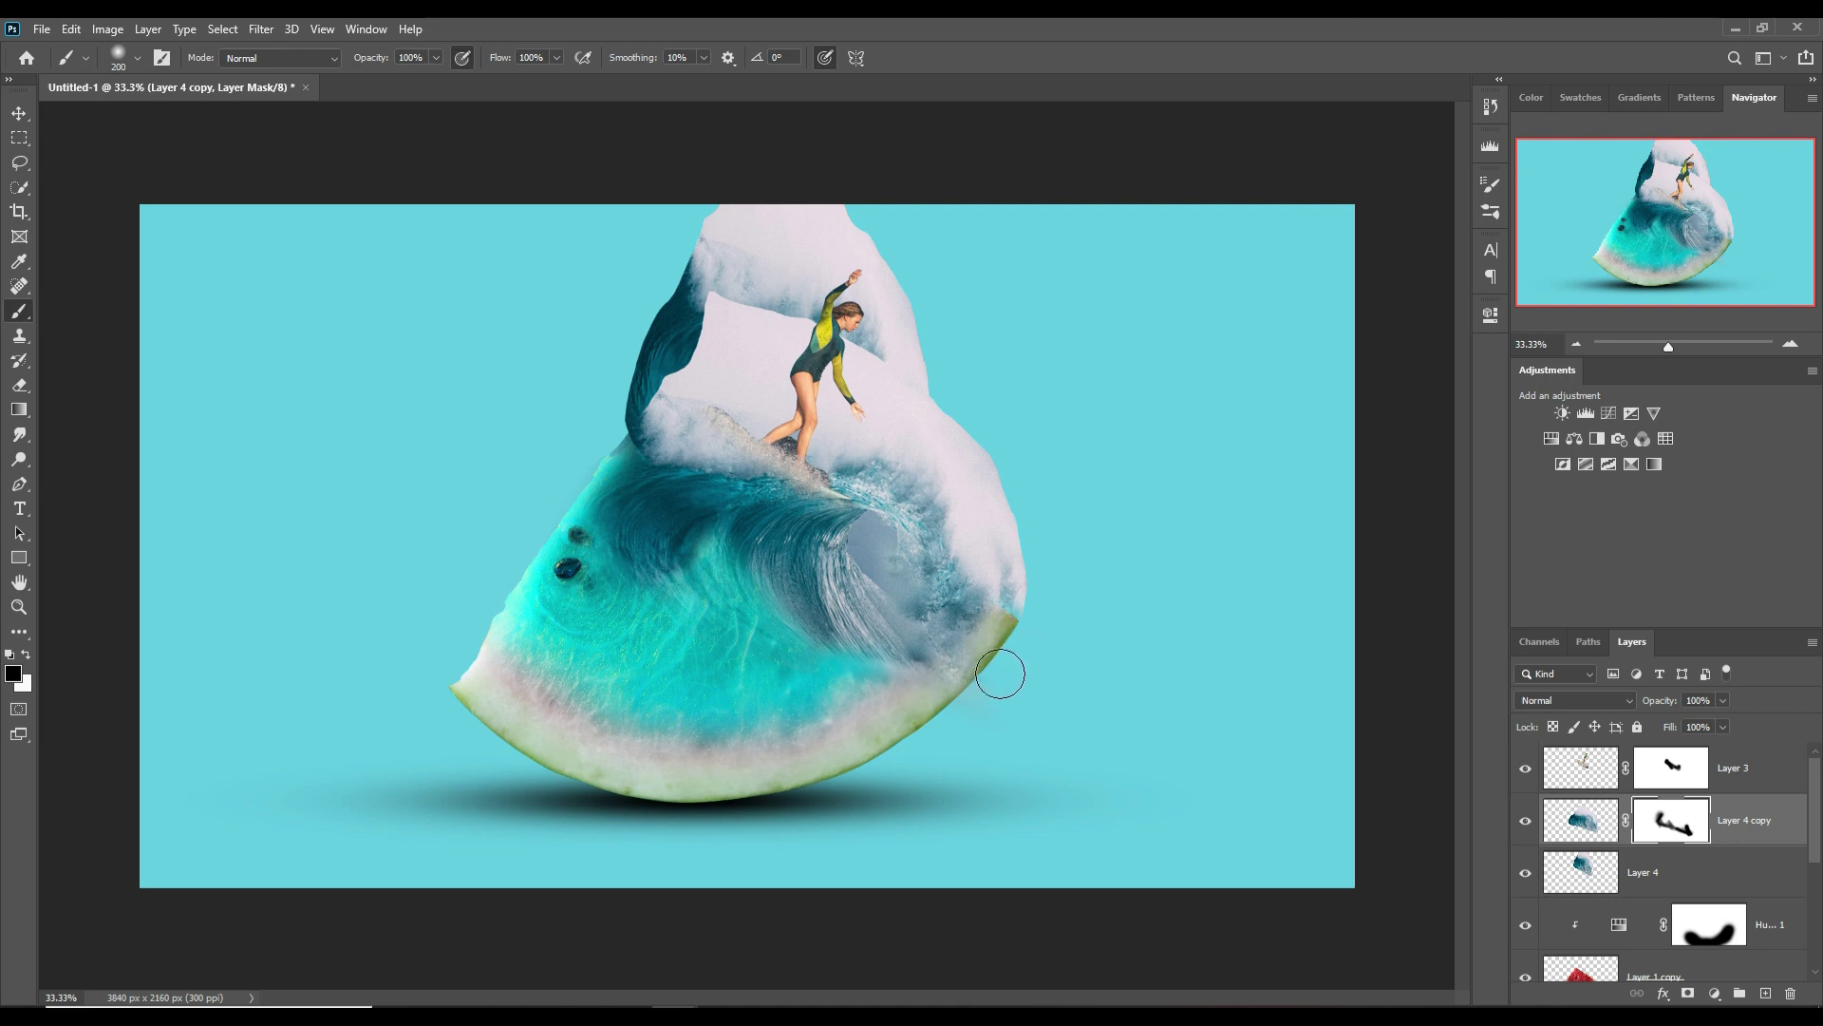
- Hide the copy over the surfer and curl, and blend its remains into the melon flesh
mouse_move(700, 431)
left_mouse_down()
mouse_move(893, 510)
mouse_move(1010, 588)
mouse_move(750, 332)
mouse_move(722, 418)
mouse_move(703, 361)
mouse_move(662, 447)
mouse_move(1029, 476)
mouse_move(887, 386)
mouse_move(1006, 391)
mouse_move(1026, 606)
mouse_move(1001, 724)
left_mouse_up()
mouse_move(734, 378)
left_mouse_down()
mouse_move(797, 465)
mouse_move(902, 532)
left_mouse_up()
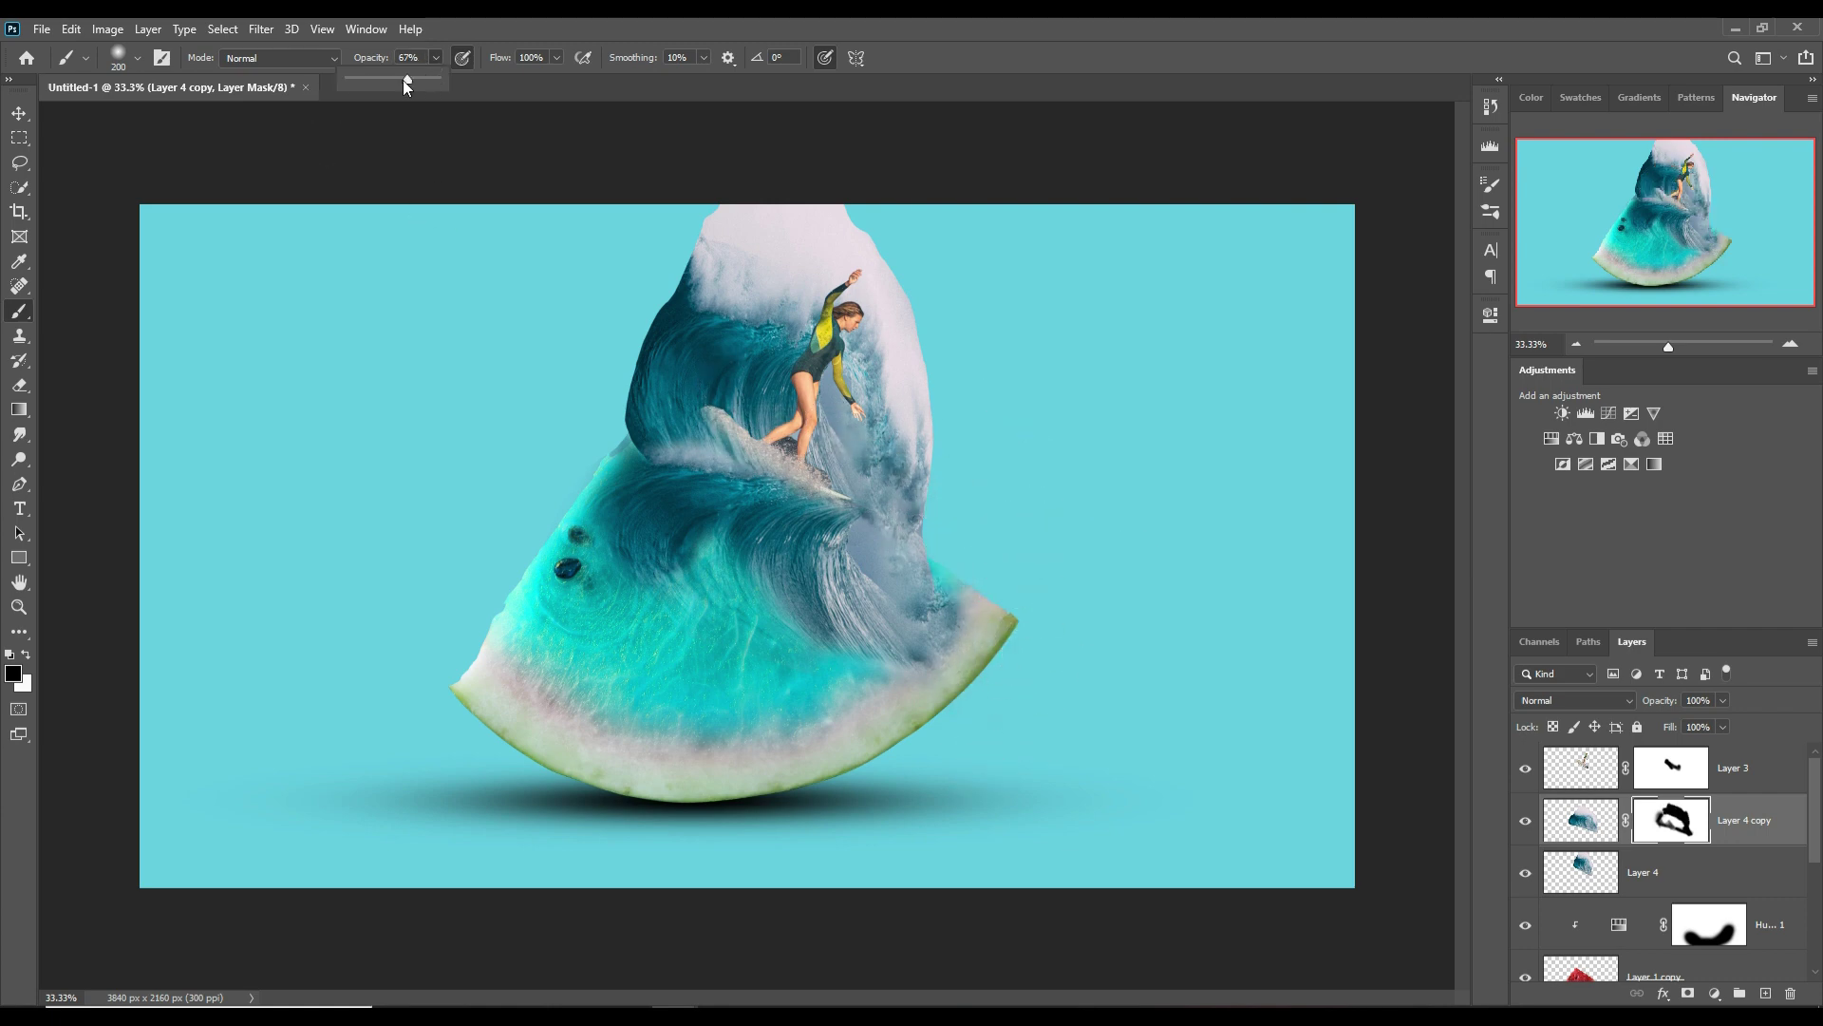
key("bracketright")
key("bracketright")
key("bracketright")
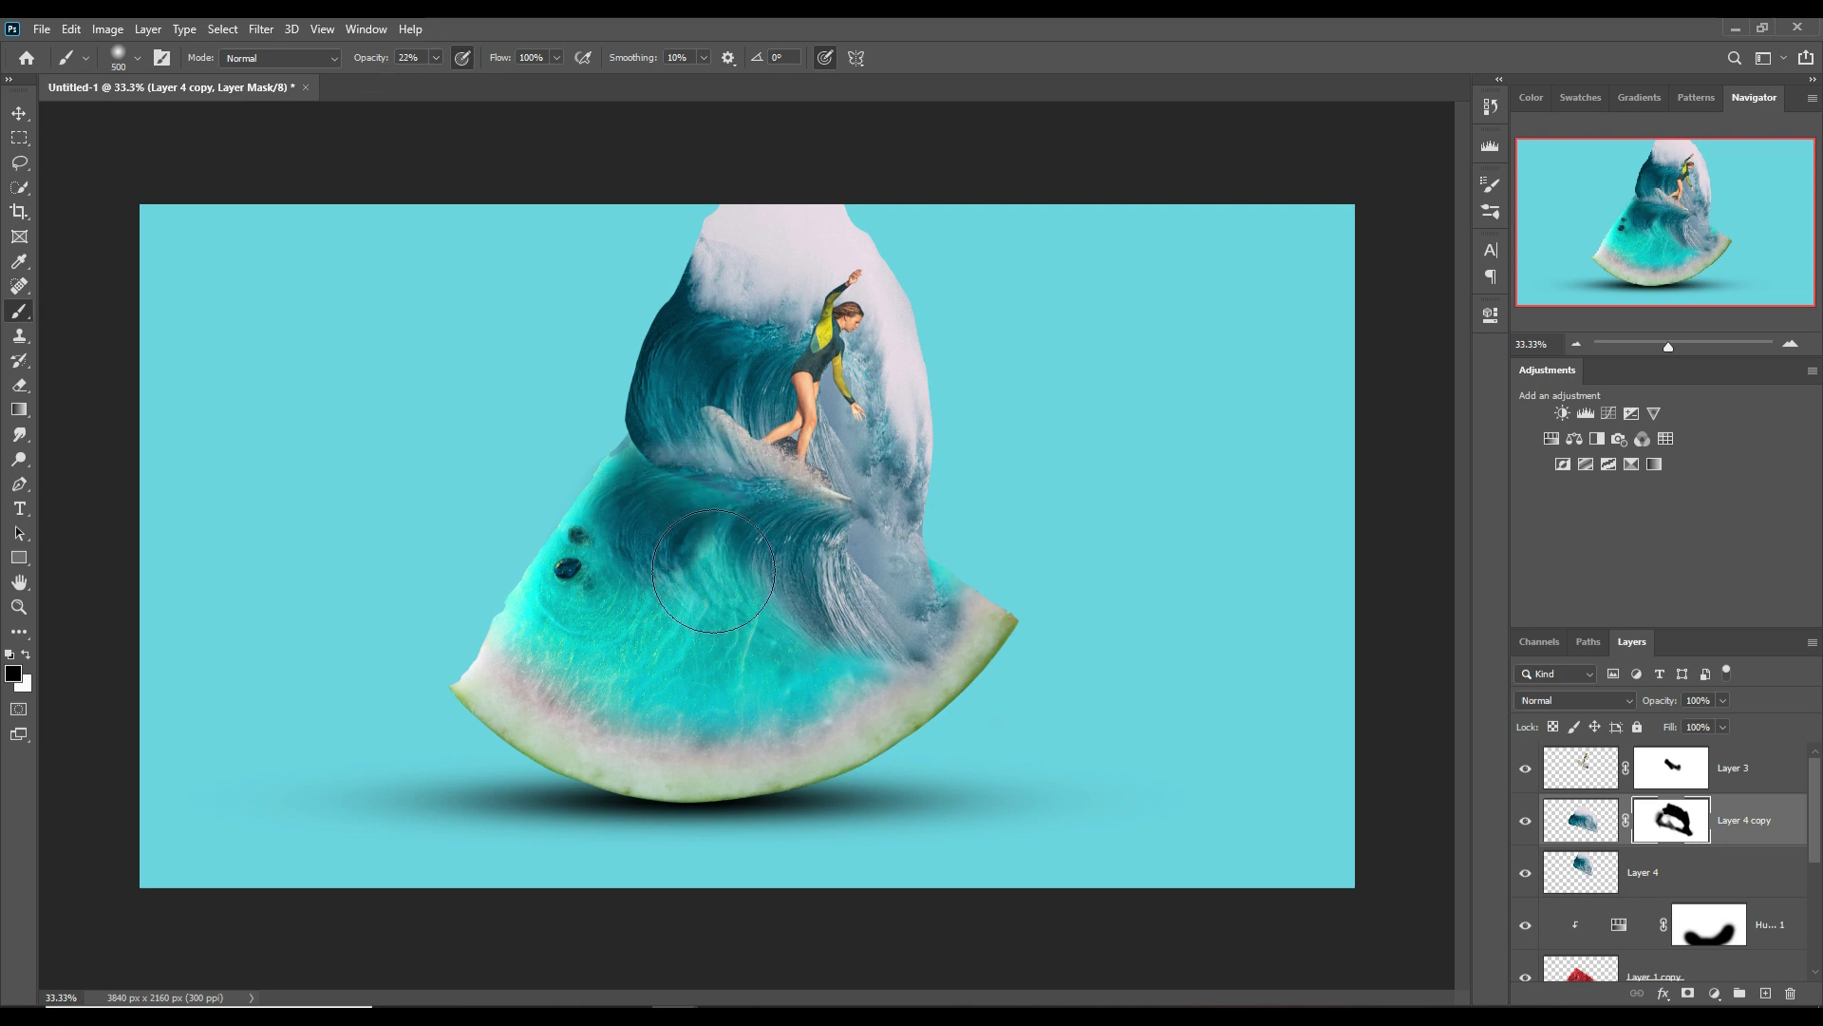
mouse_move(657, 425)
left_mouse_down()
mouse_move(699, 576)
mouse_move(655, 513)
mouse_move(826, 580)
mouse_move(840, 556)
mouse_move(939, 560)
left_mouse_up()
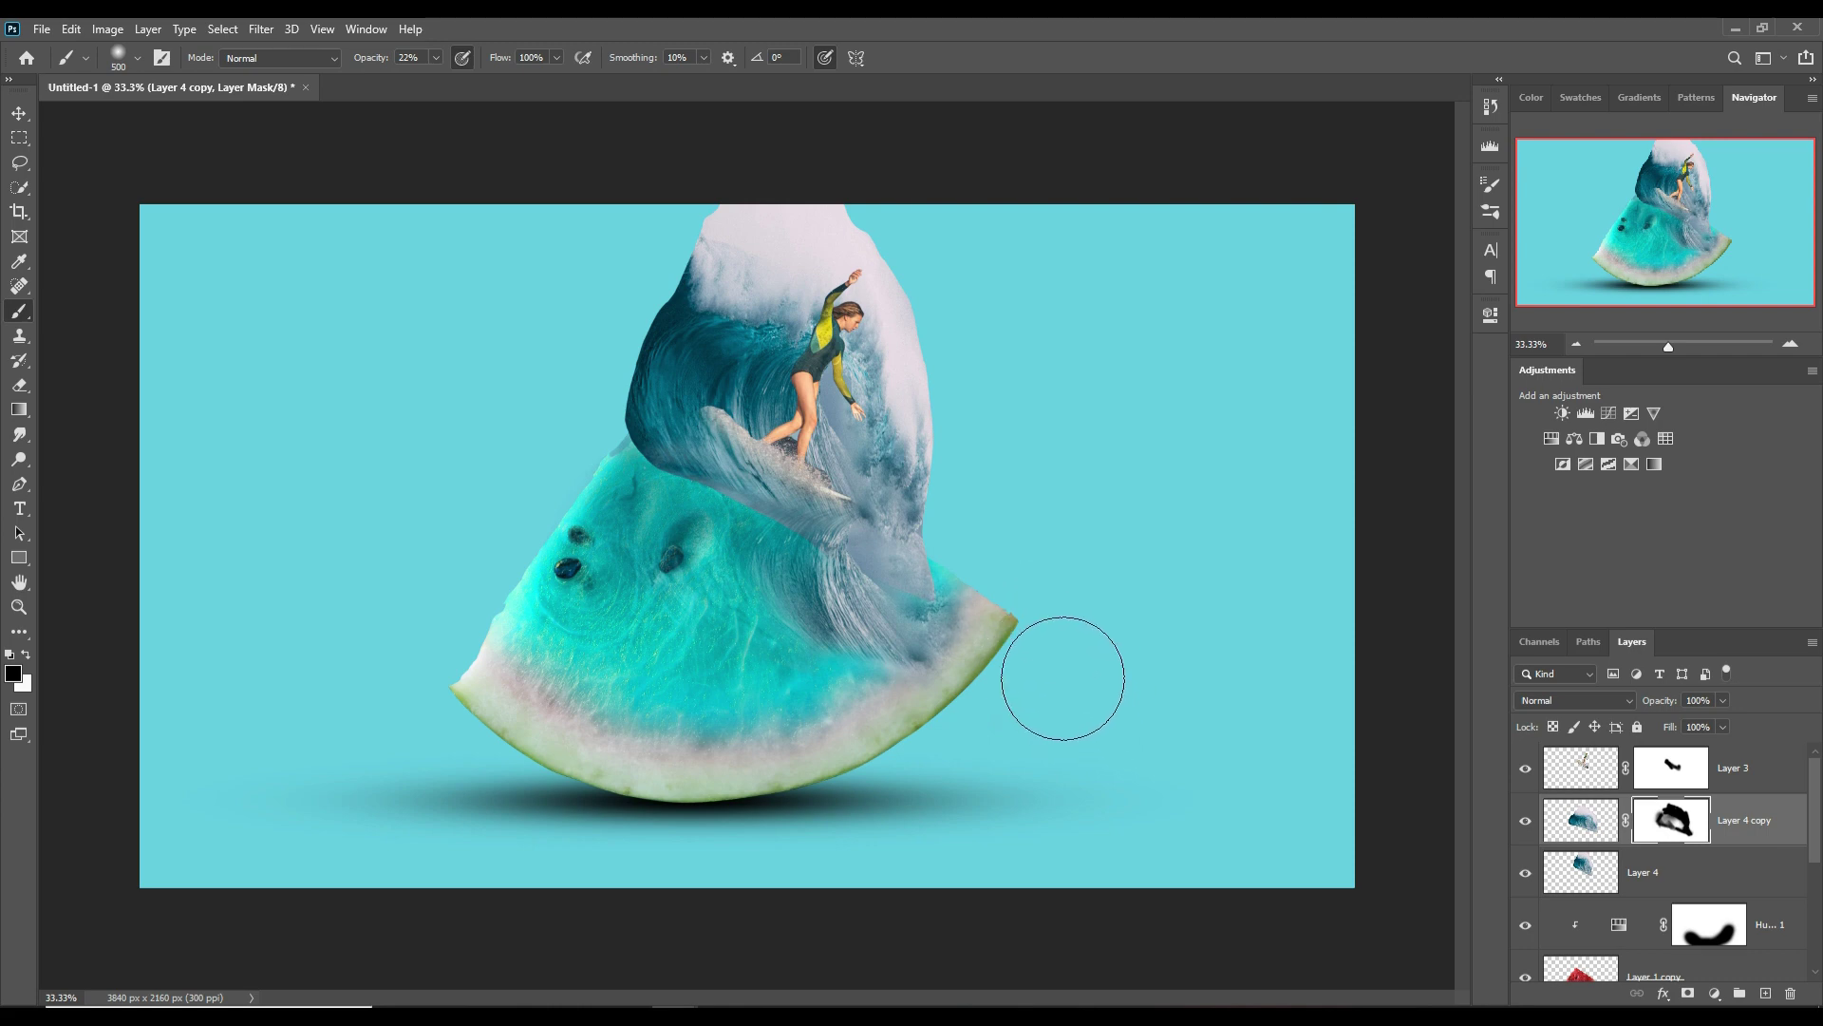
mouse_move(948, 744)
left_mouse_down()
mouse_move(944, 672)
mouse_move(940, 725)
left_mouse_up()
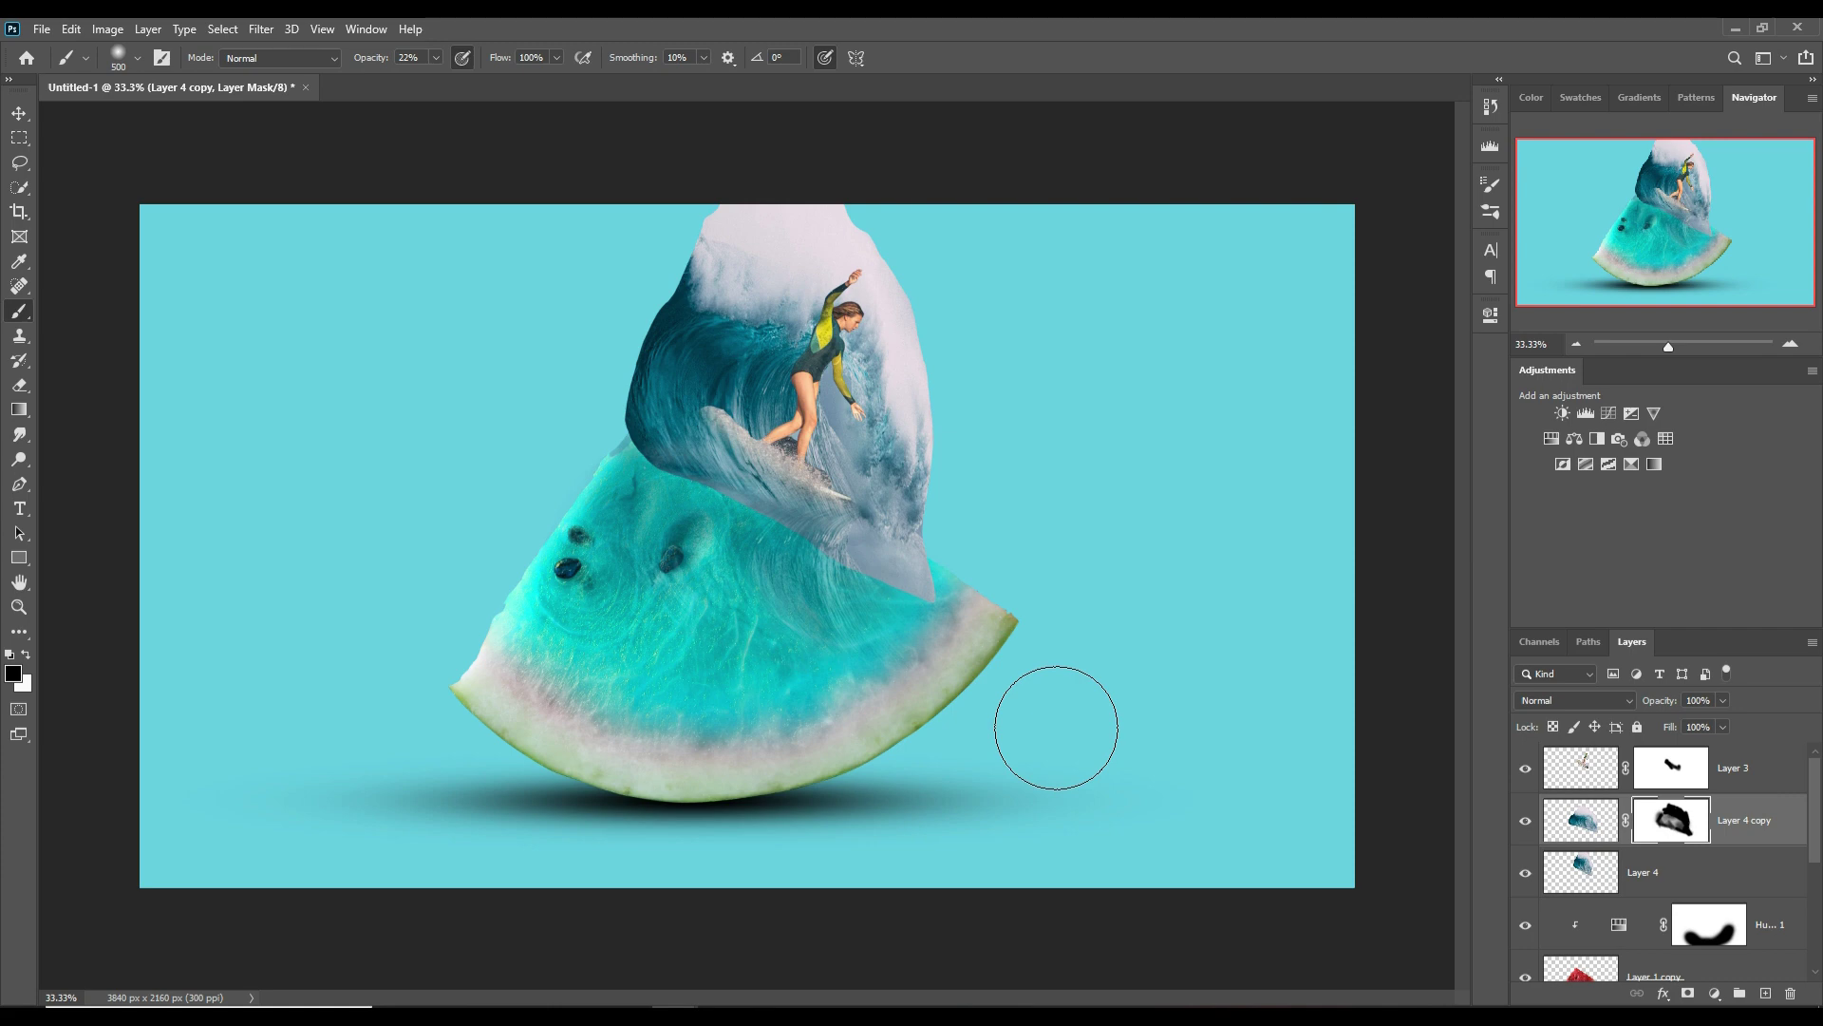
- Mask Layer 4 and fade its upper-left crest, lower edges and pale wedge into the teal flesh
left_click(1686, 870)
left_click(1688, 993)
key("bracketleft")
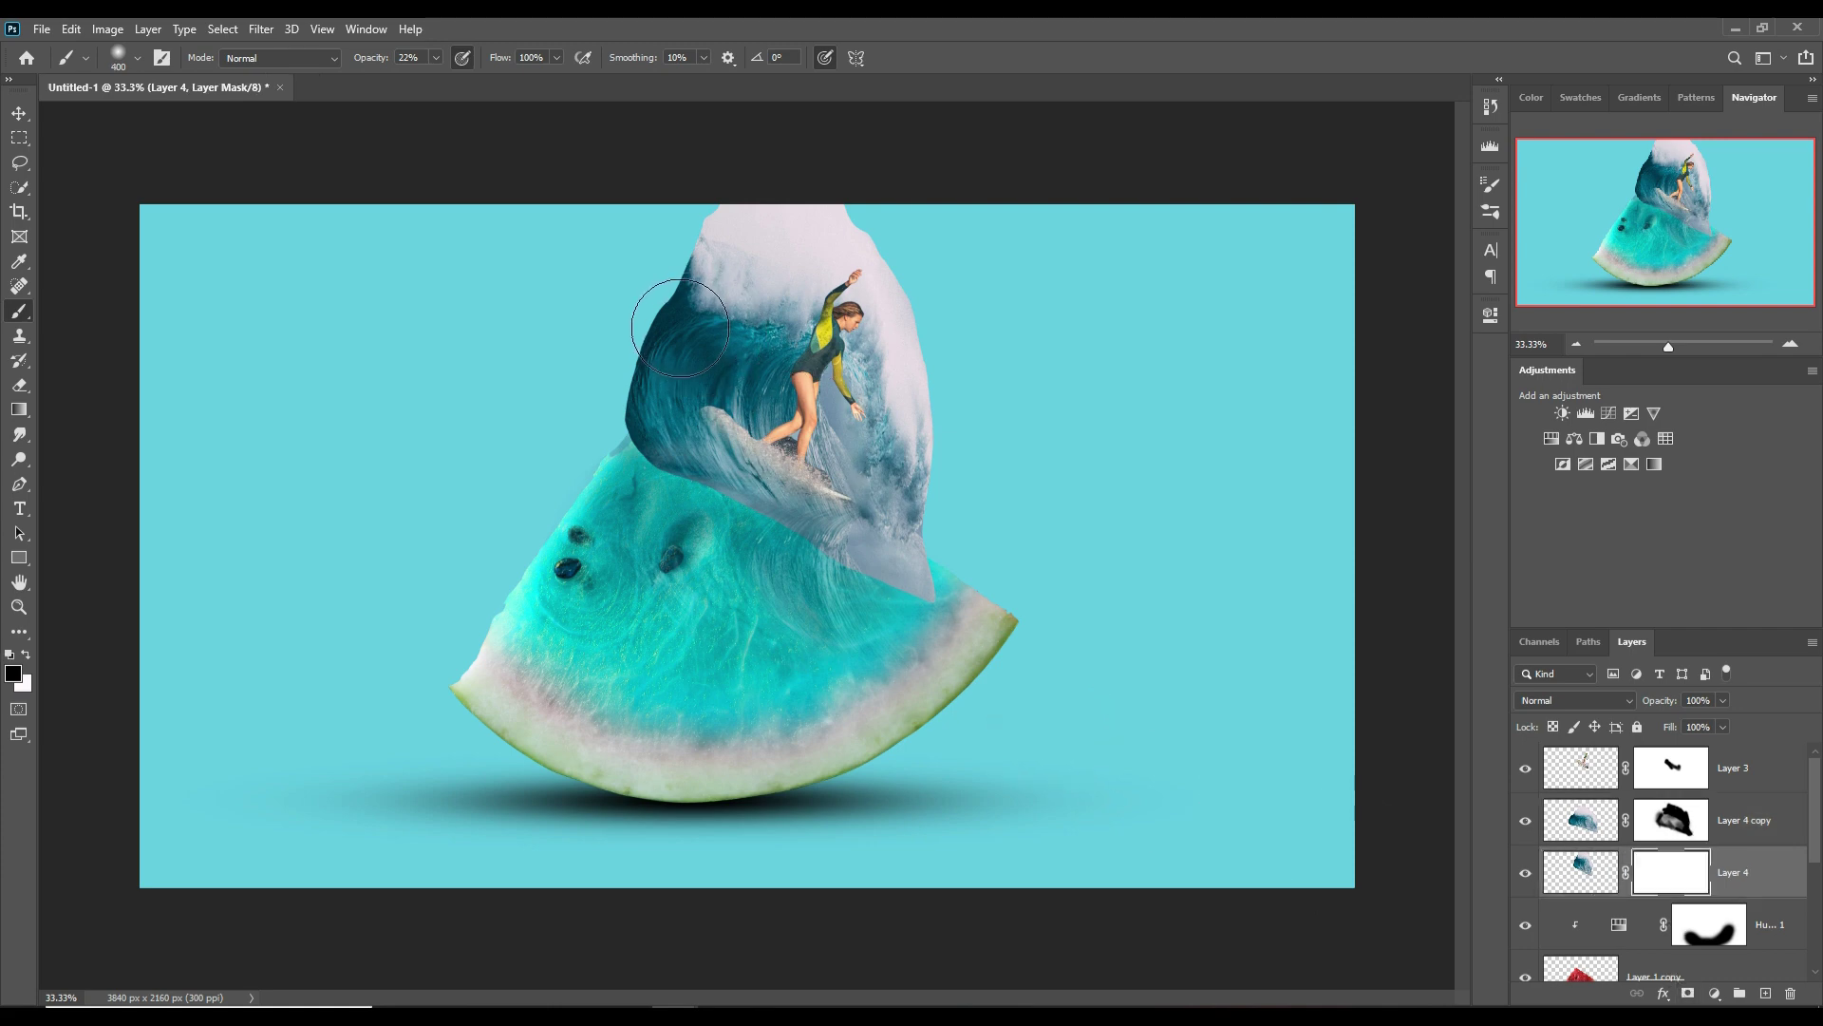
key("bracketleft")
key("bracketleft")
key("bracketleft")
mouse_move(695, 299)
left_mouse_down()
mouse_move(724, 258)
mouse_move(786, 279)
left_mouse_up()
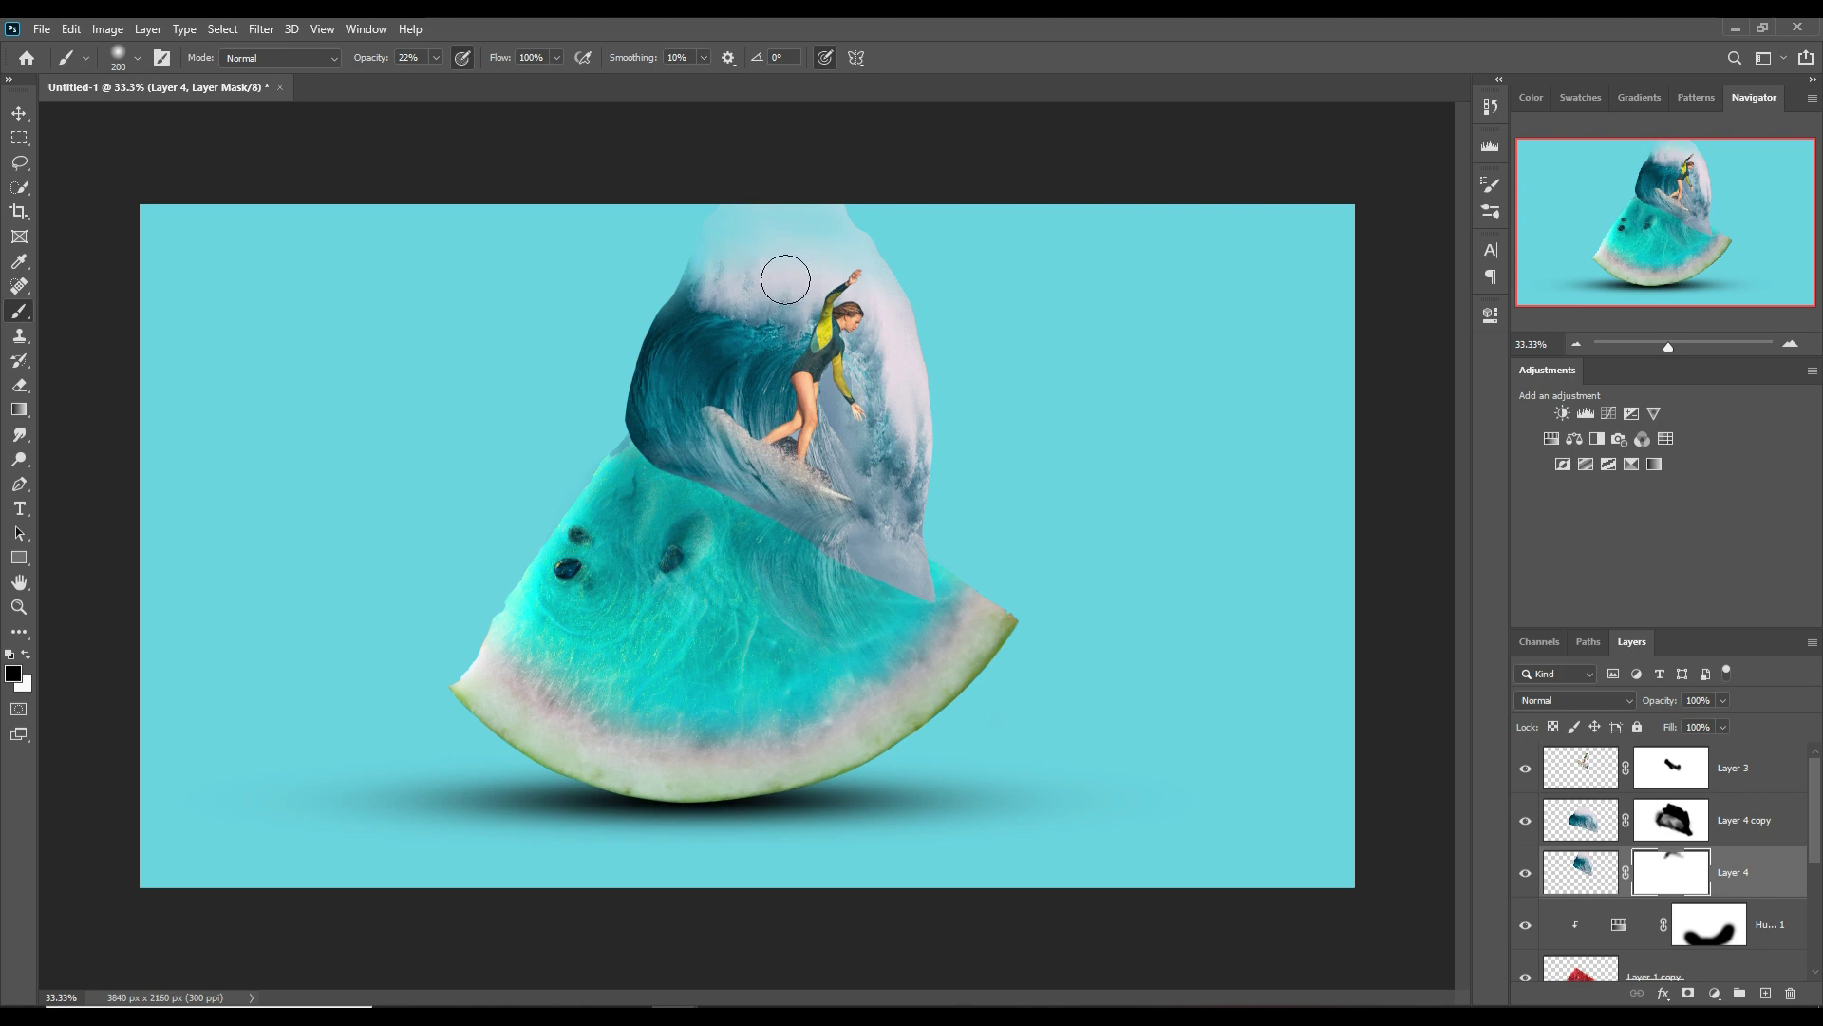
mouse_move(948, 513)
left_mouse_down()
mouse_move(858, 555)
mouse_move(773, 515)
left_mouse_up()
mouse_move(660, 457)
left_mouse_down()
mouse_move(701, 264)
mouse_move(633, 451)
mouse_move(631, 355)
mouse_move(658, 466)
left_mouse_up()
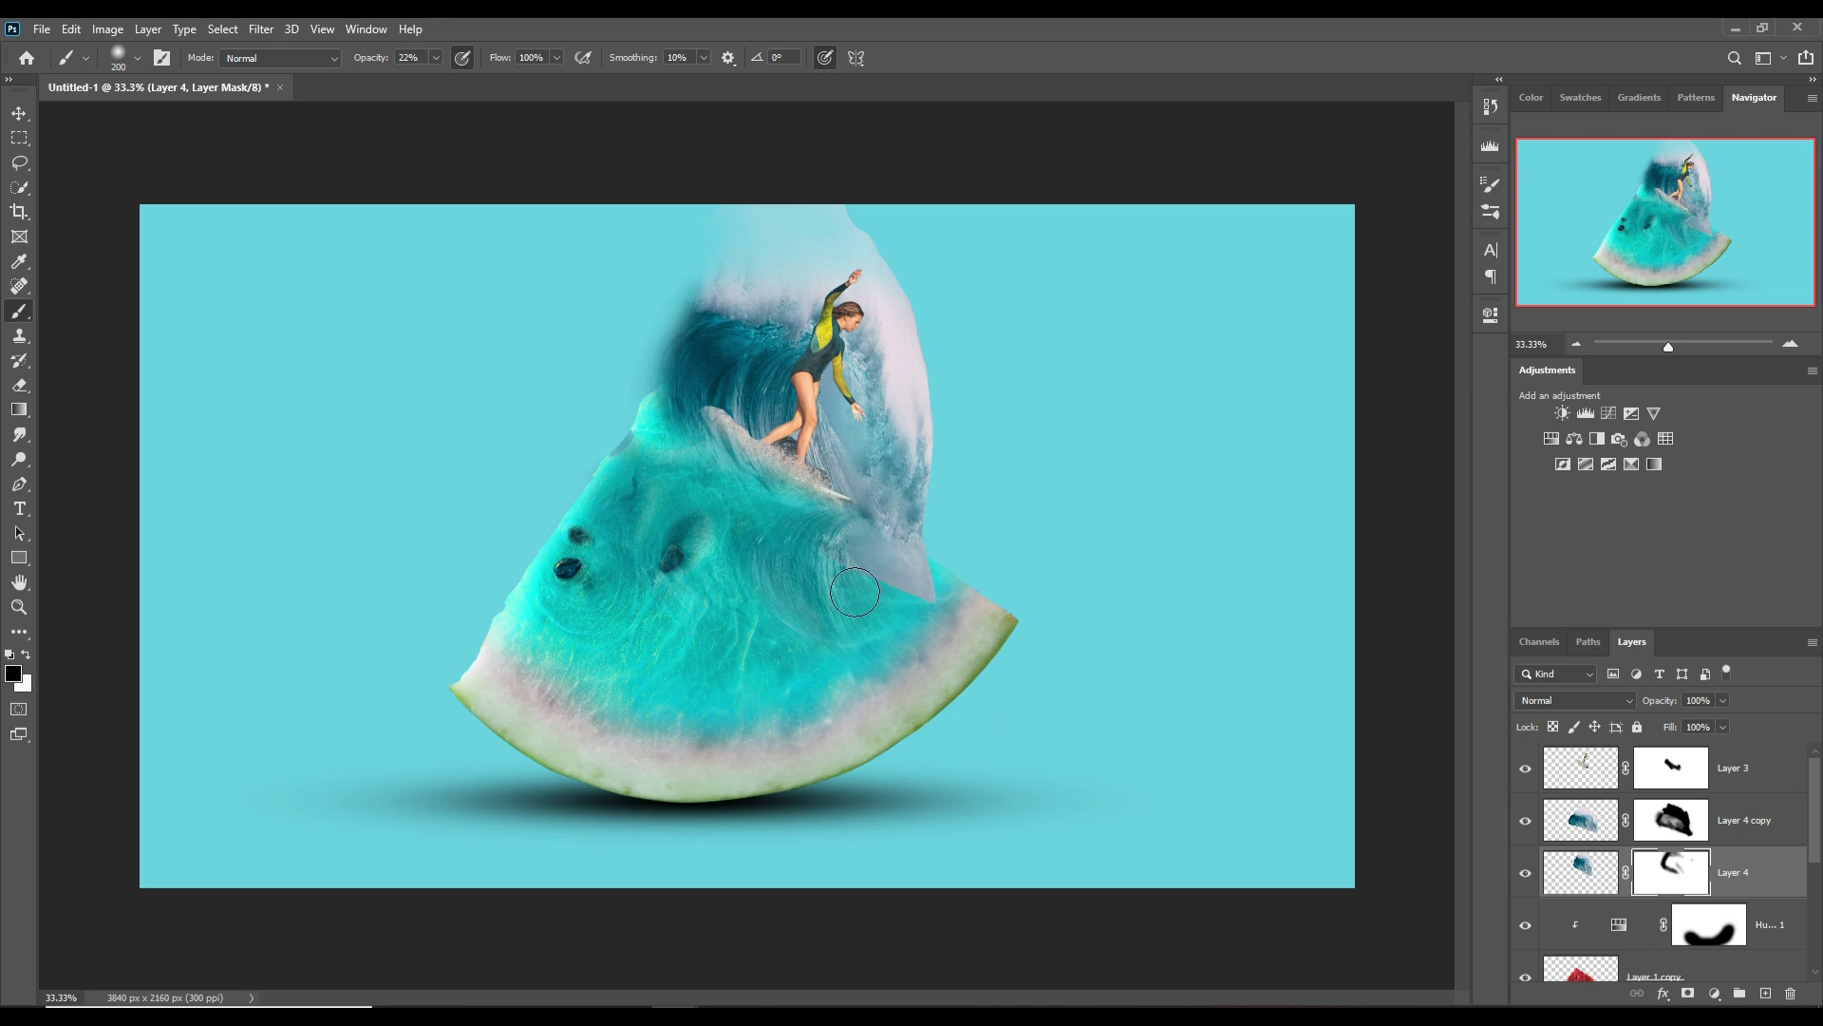
mouse_move(821, 515)
left_mouse_down()
mouse_move(952, 575)
mouse_move(867, 542)
mouse_move(960, 623)
mouse_move(989, 566)
mouse_move(912, 529)
left_mouse_up()
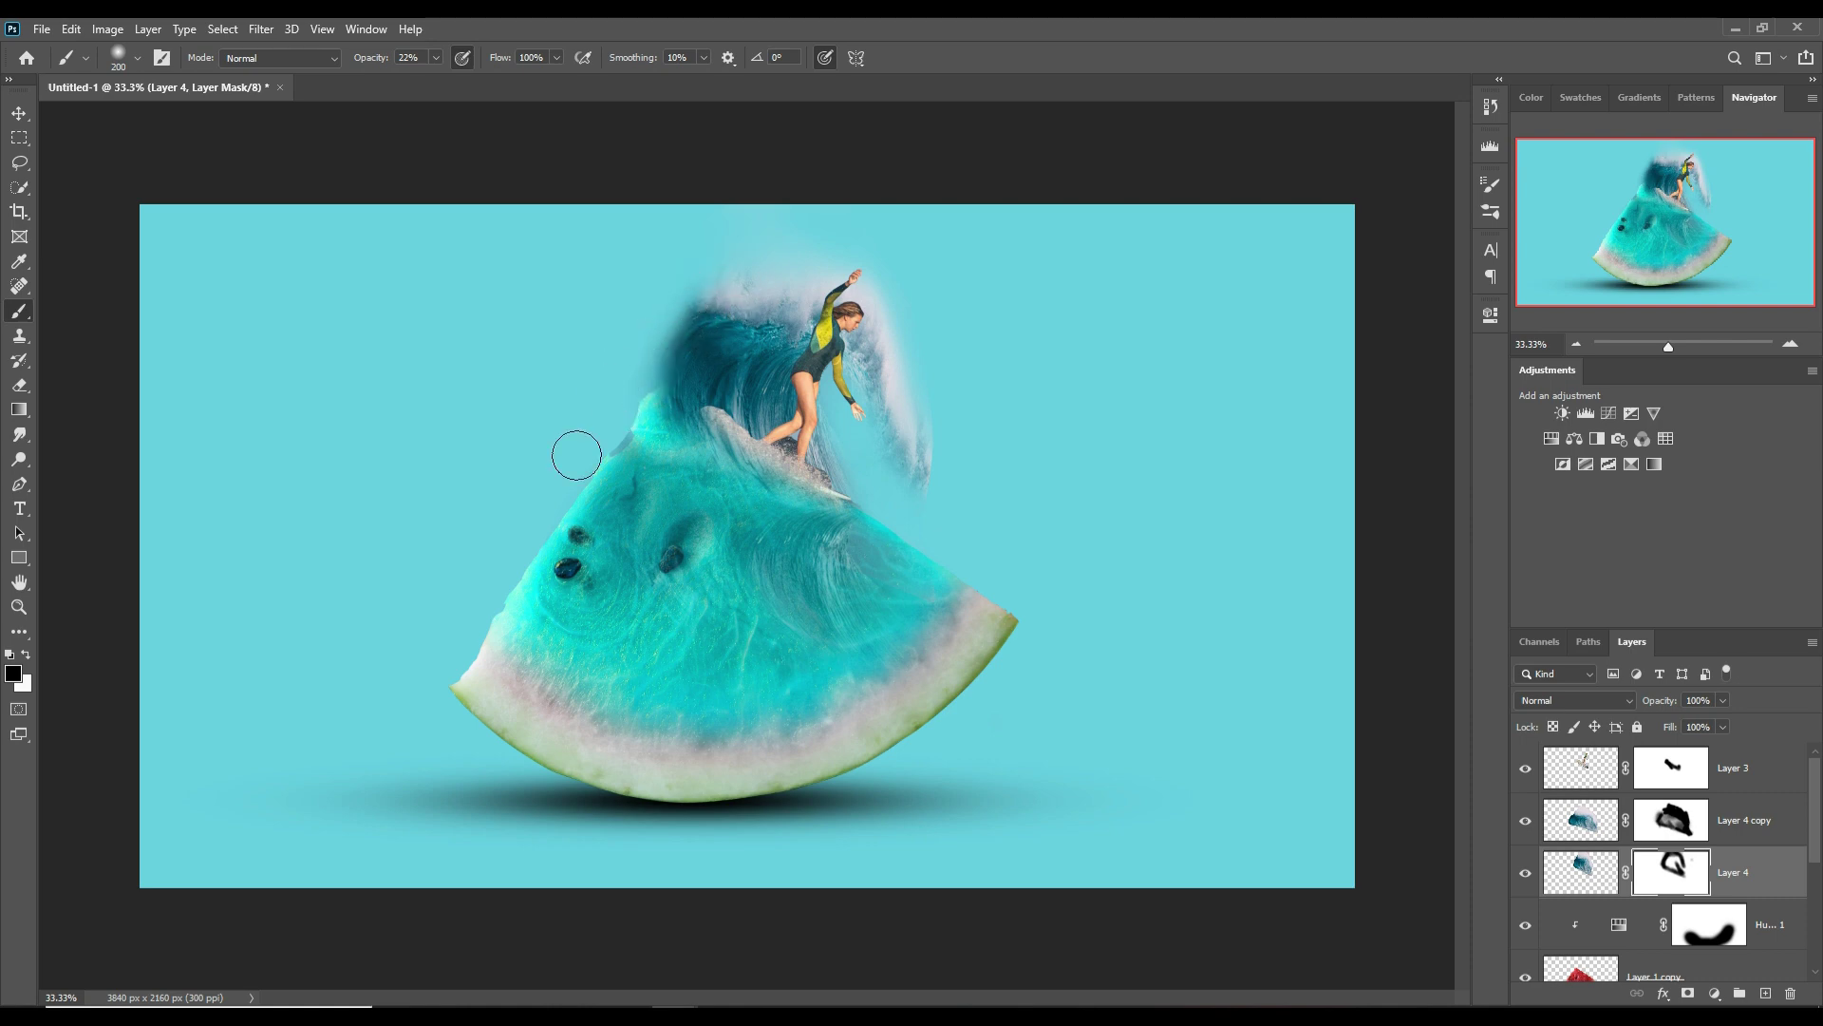
- Re-warp Layer 4 into a fuller leftward curl, then soften its mask around the surfboard
left_click(70, 34)
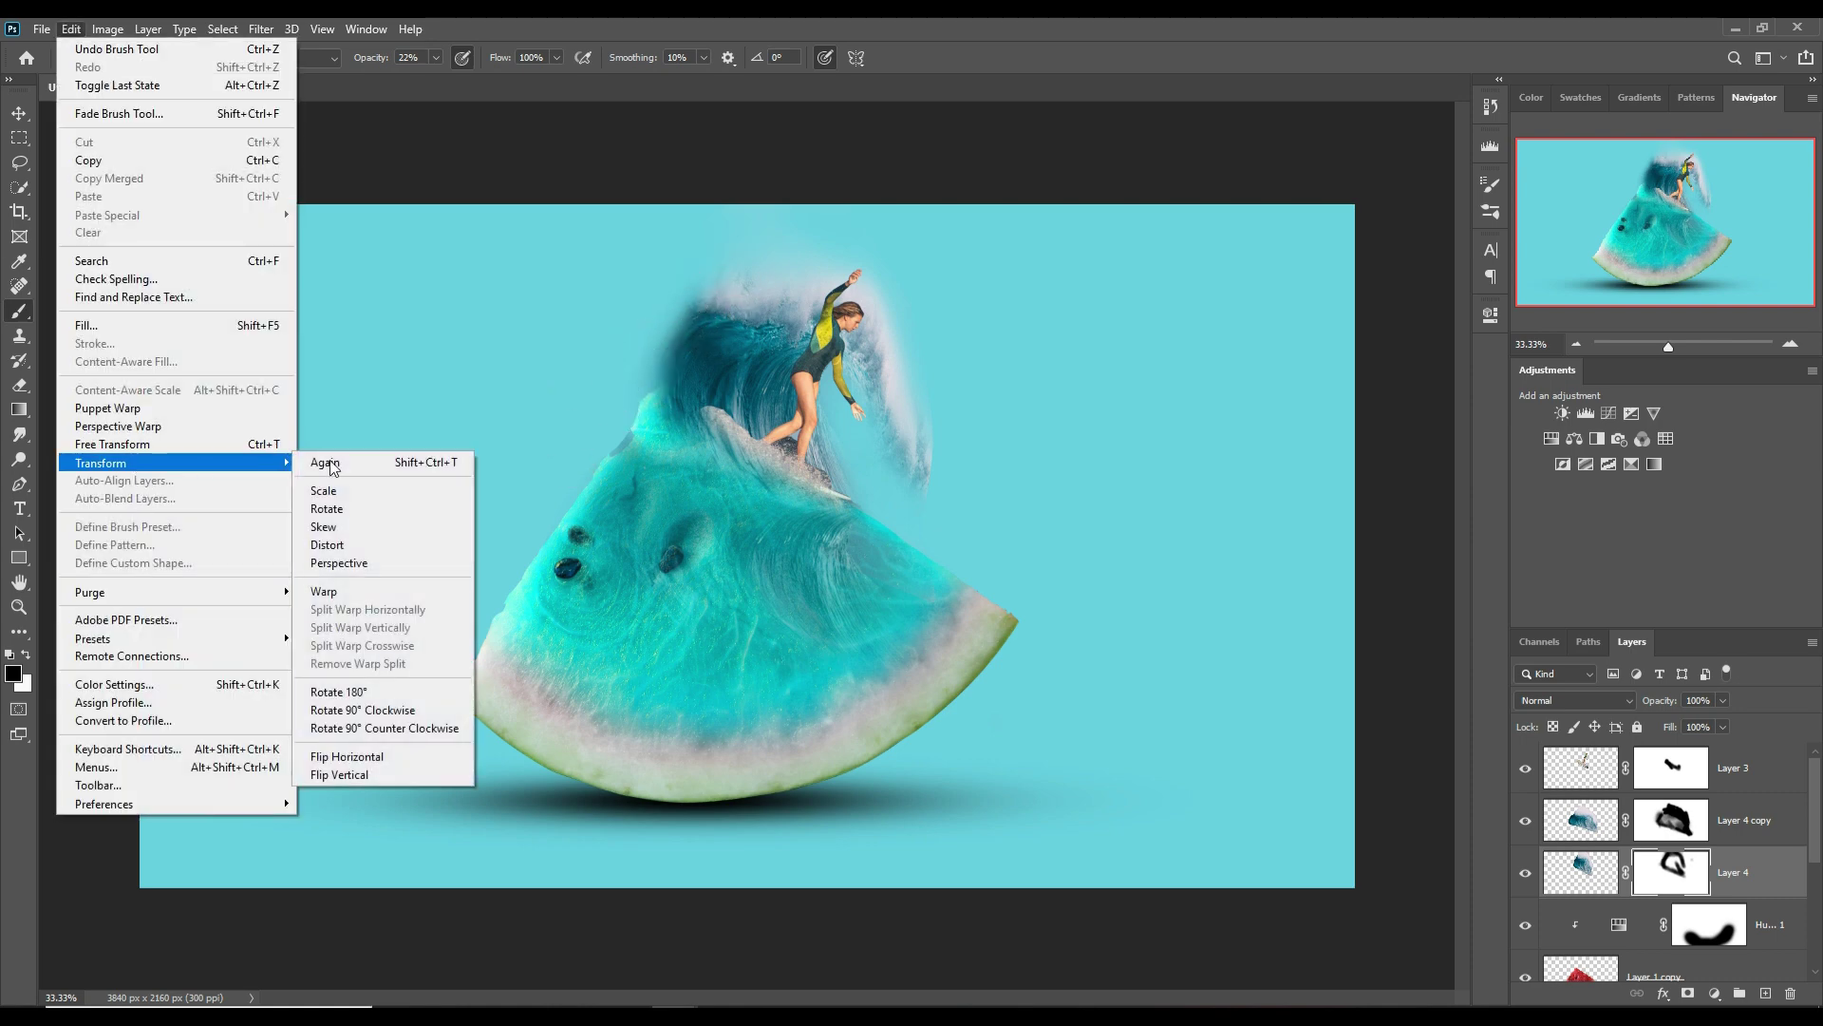
left_click(379, 590)
left_click_drag(624, 285, 702, 267)
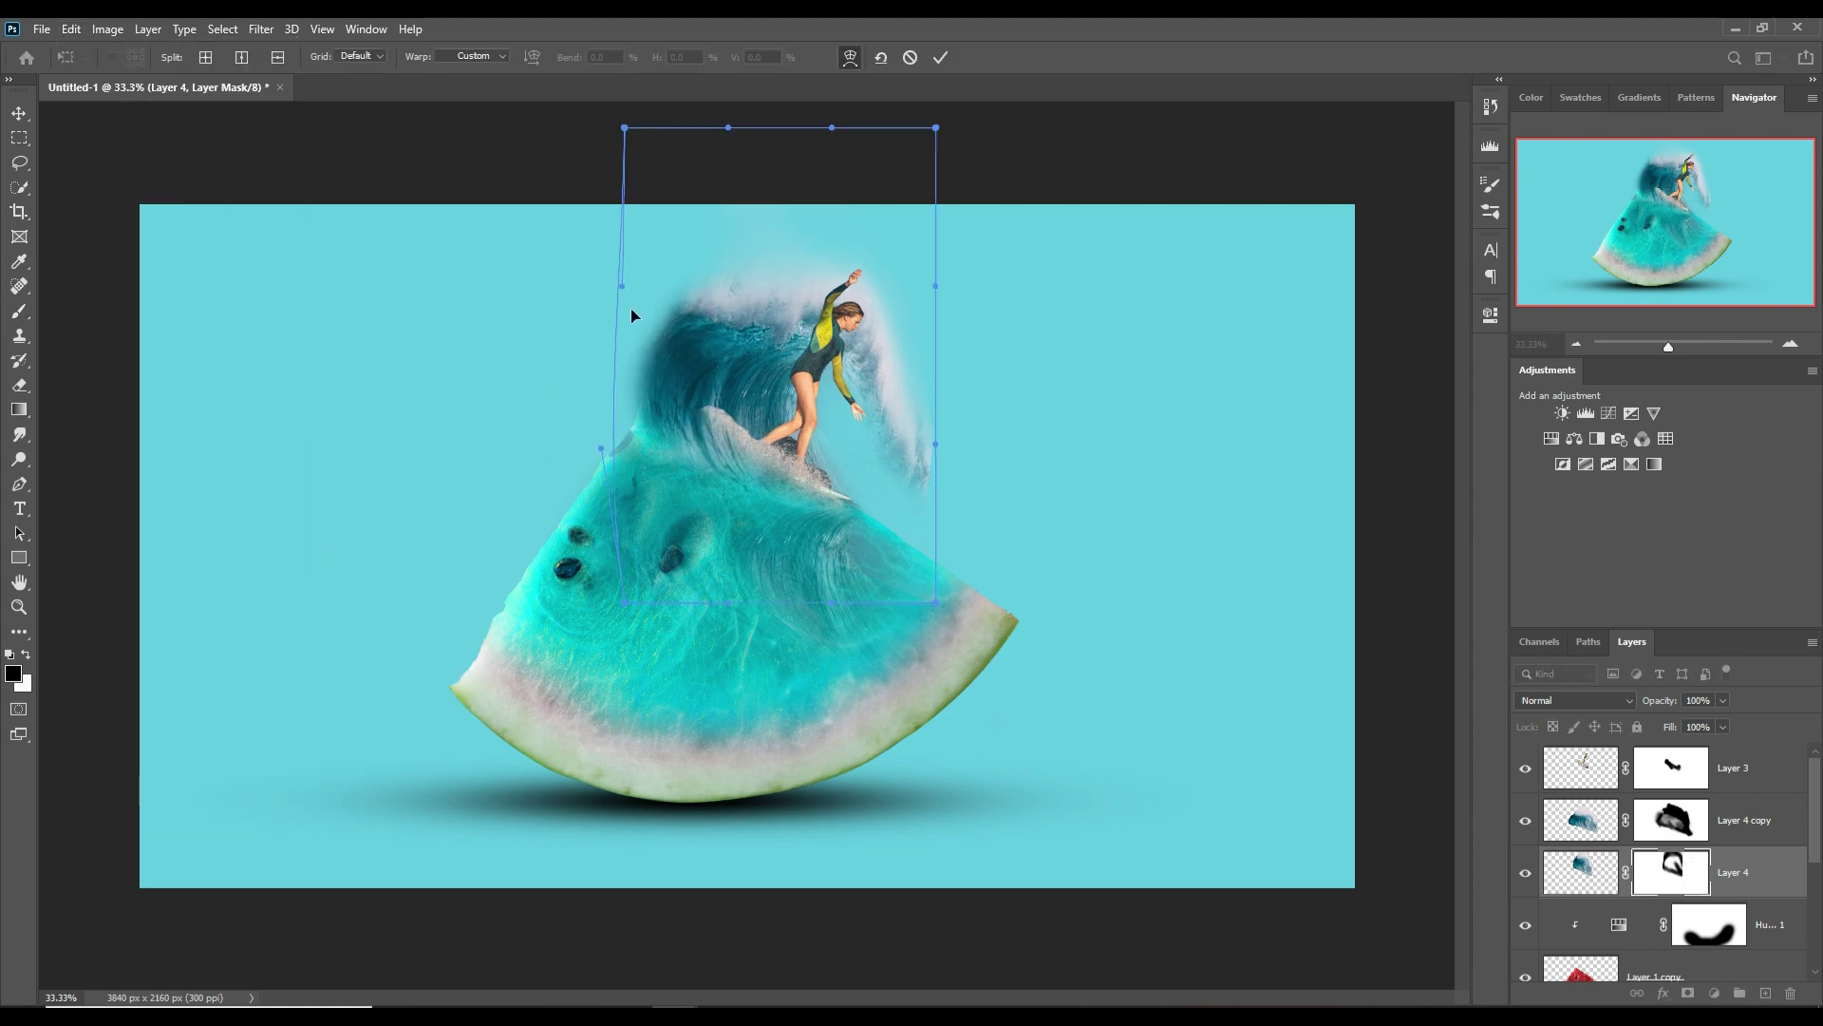
left_click_drag(657, 463, 646, 412)
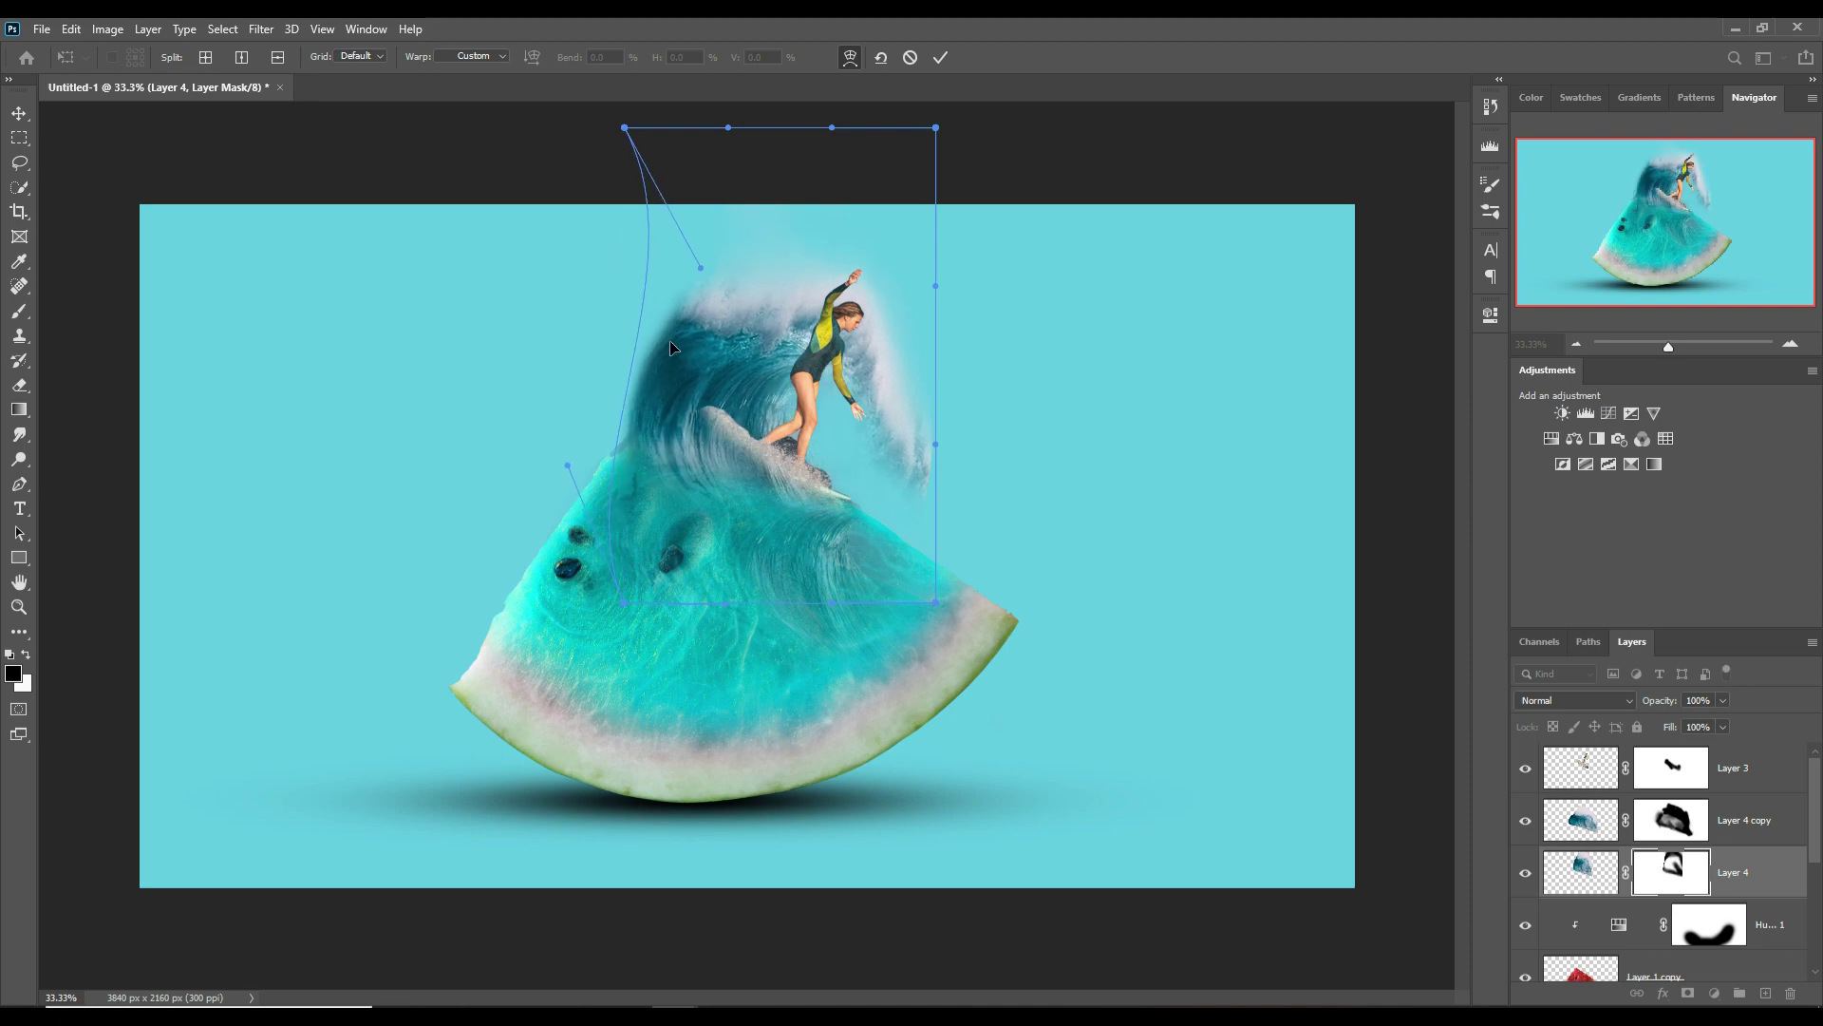
mouse_move(697, 346)
left_mouse_down()
mouse_move(680, 469)
mouse_move(647, 471)
left_mouse_up()
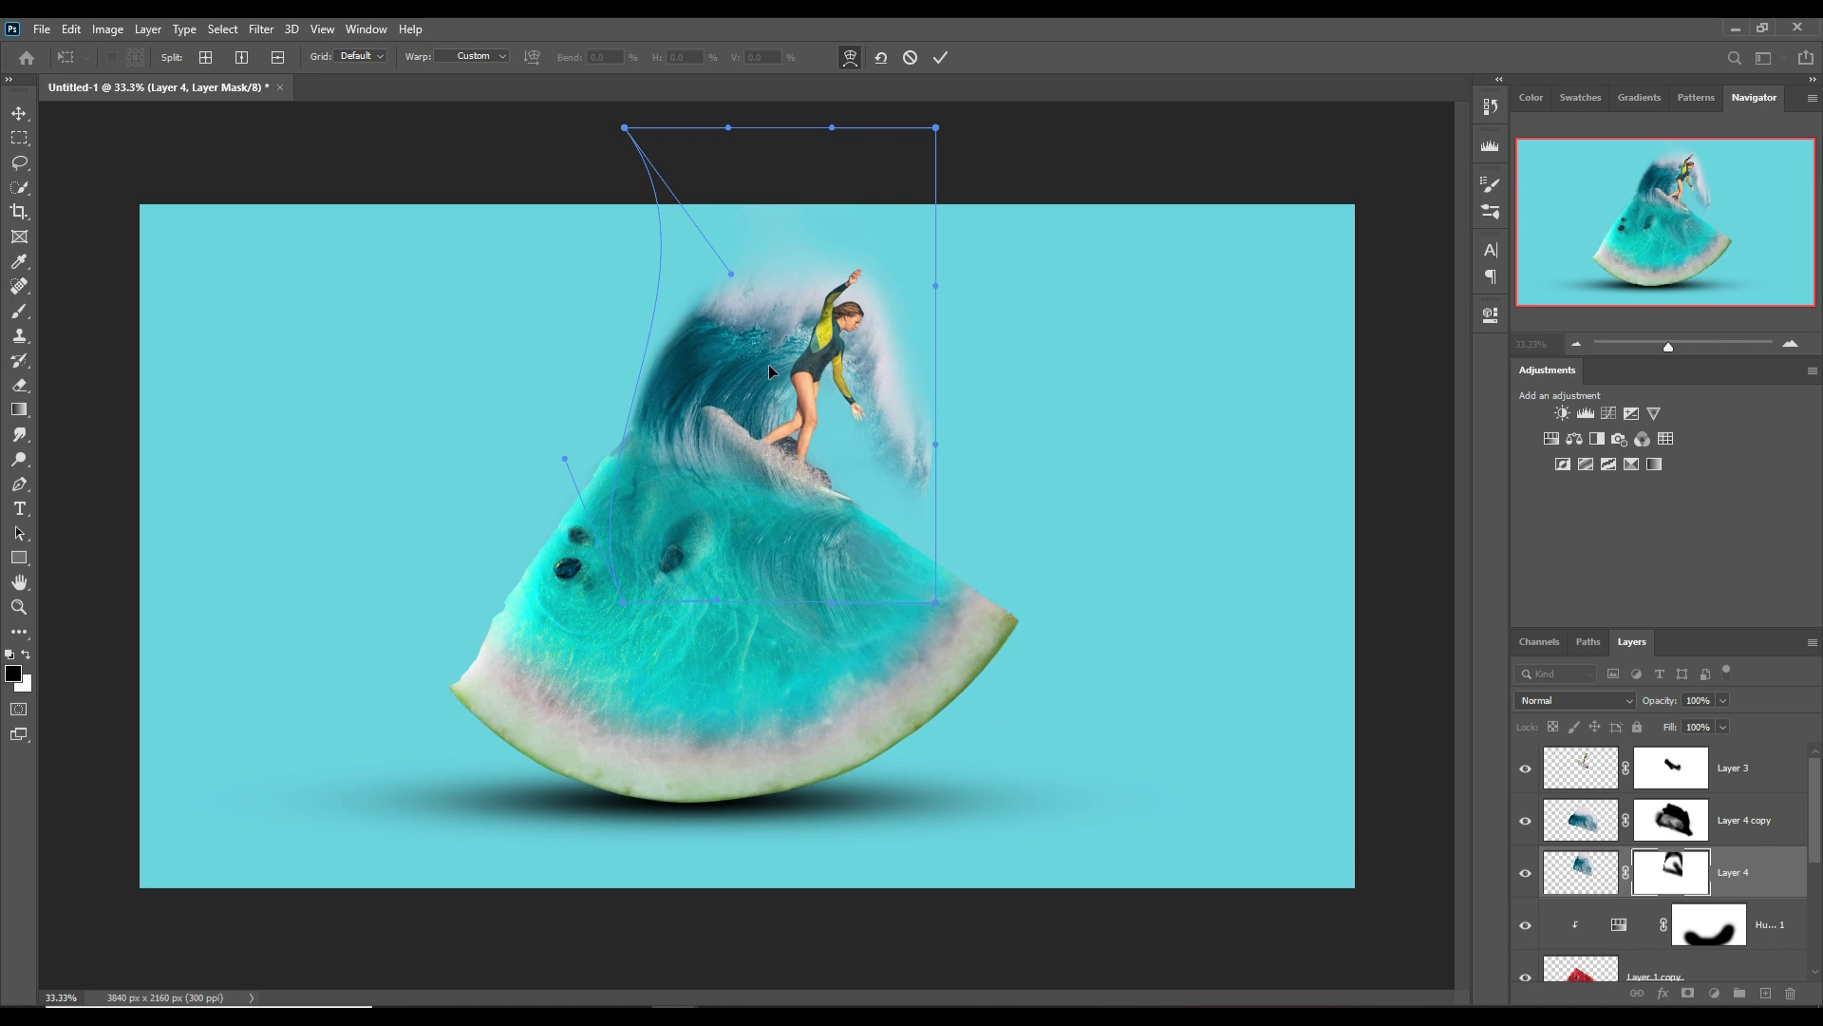
left_click(940, 57)
key("b")
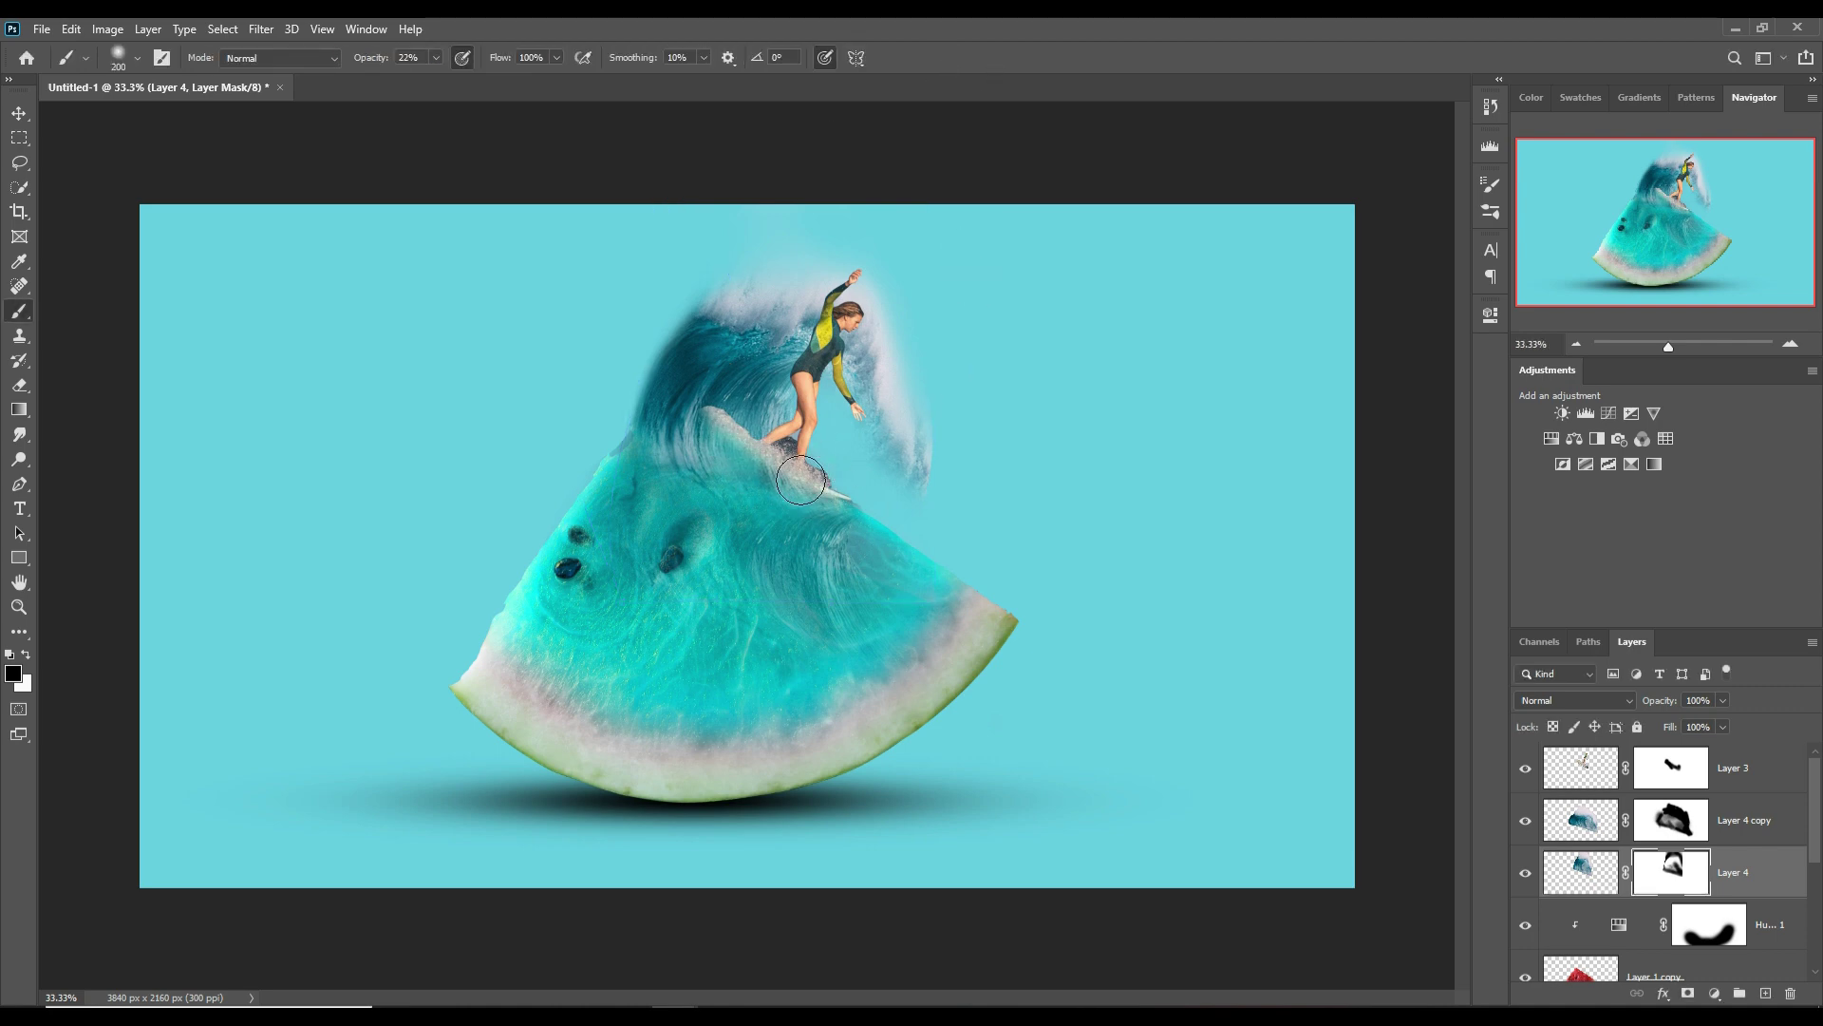
mouse_move(775, 466)
left_mouse_down()
mouse_move(821, 517)
mouse_move(744, 511)
left_mouse_up()
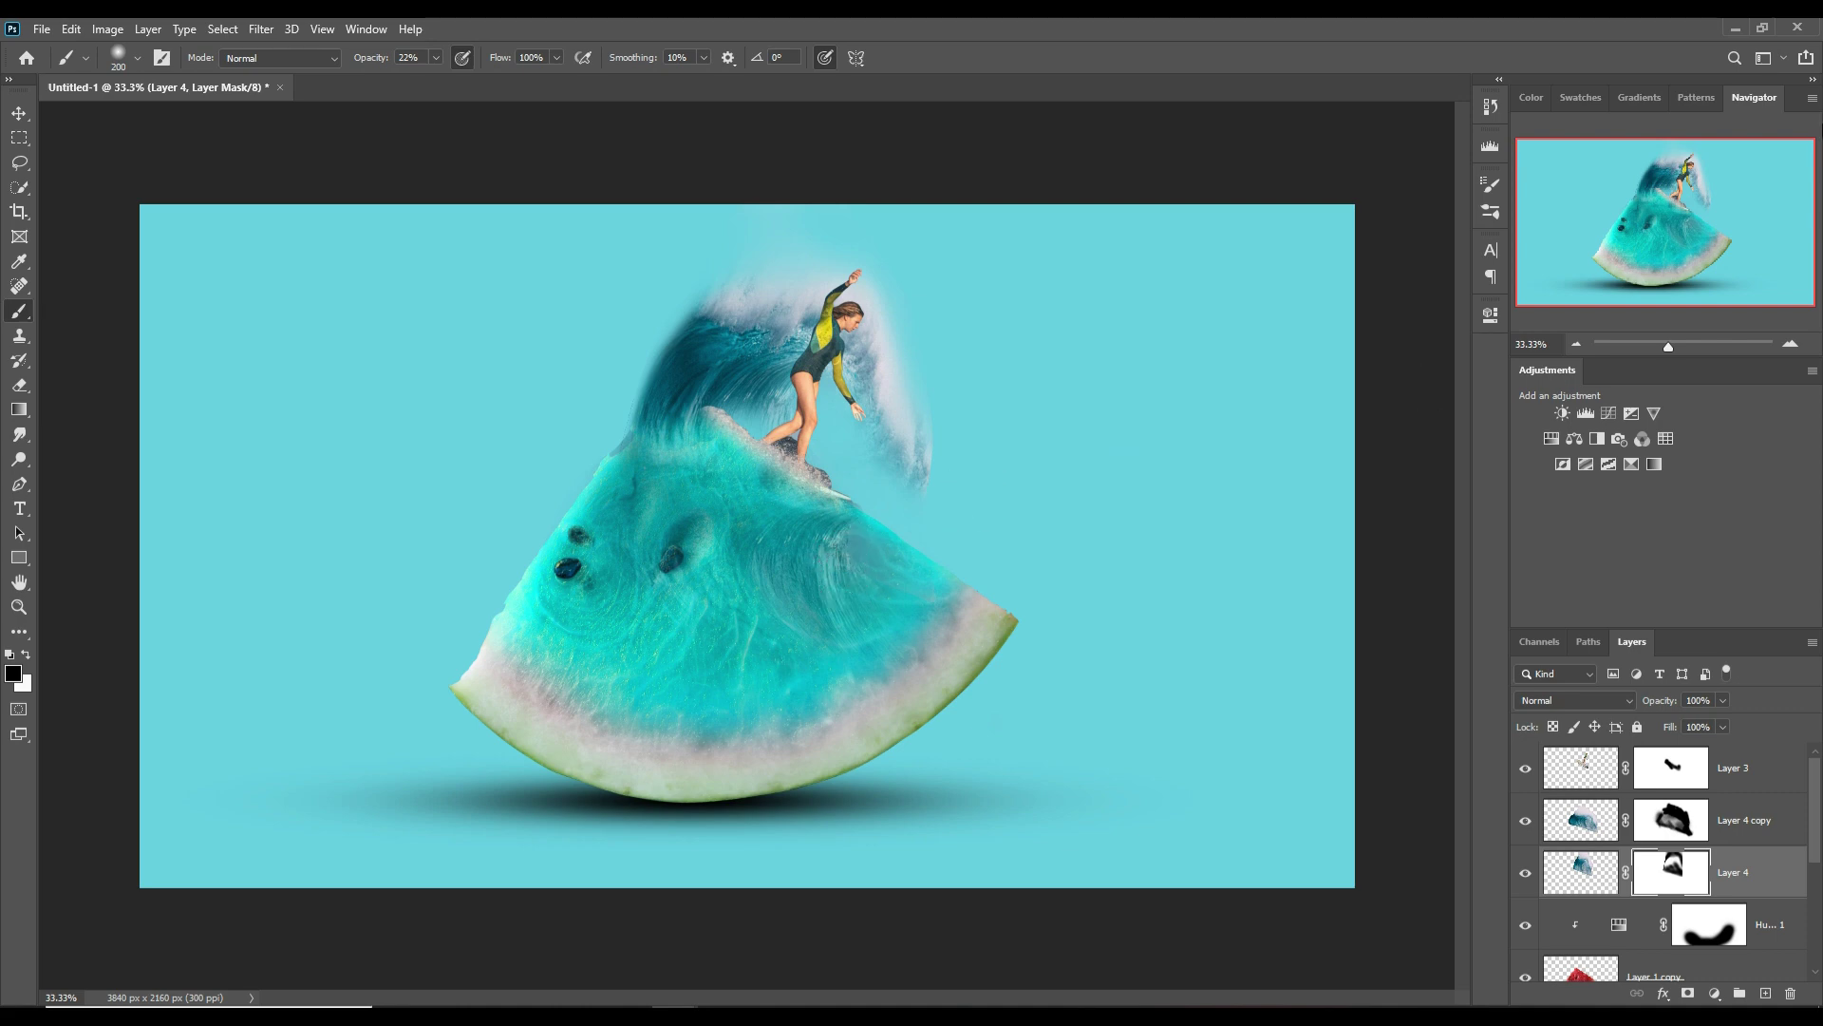
- Select Layer 4 copy, sample a dark teal background colour from the wave, and shrink the brush
left_click(1788, 840)
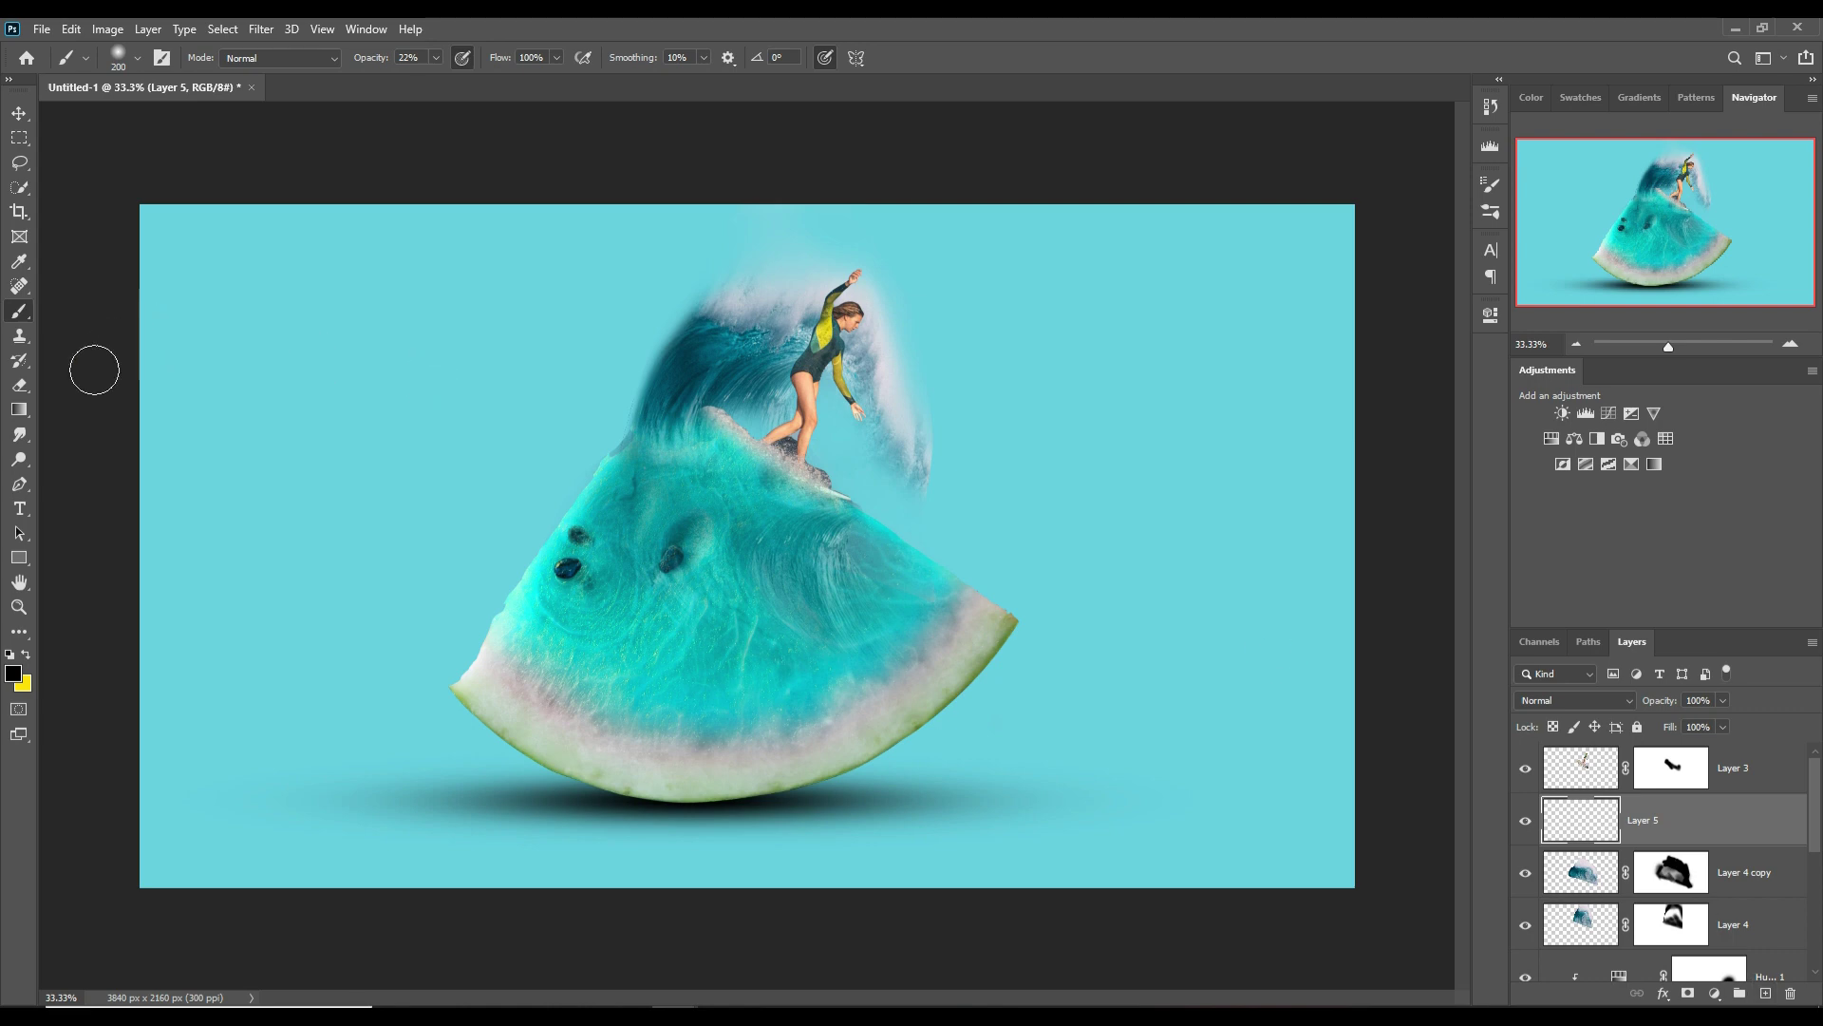
left_click(21, 684)
left_click(788, 433)
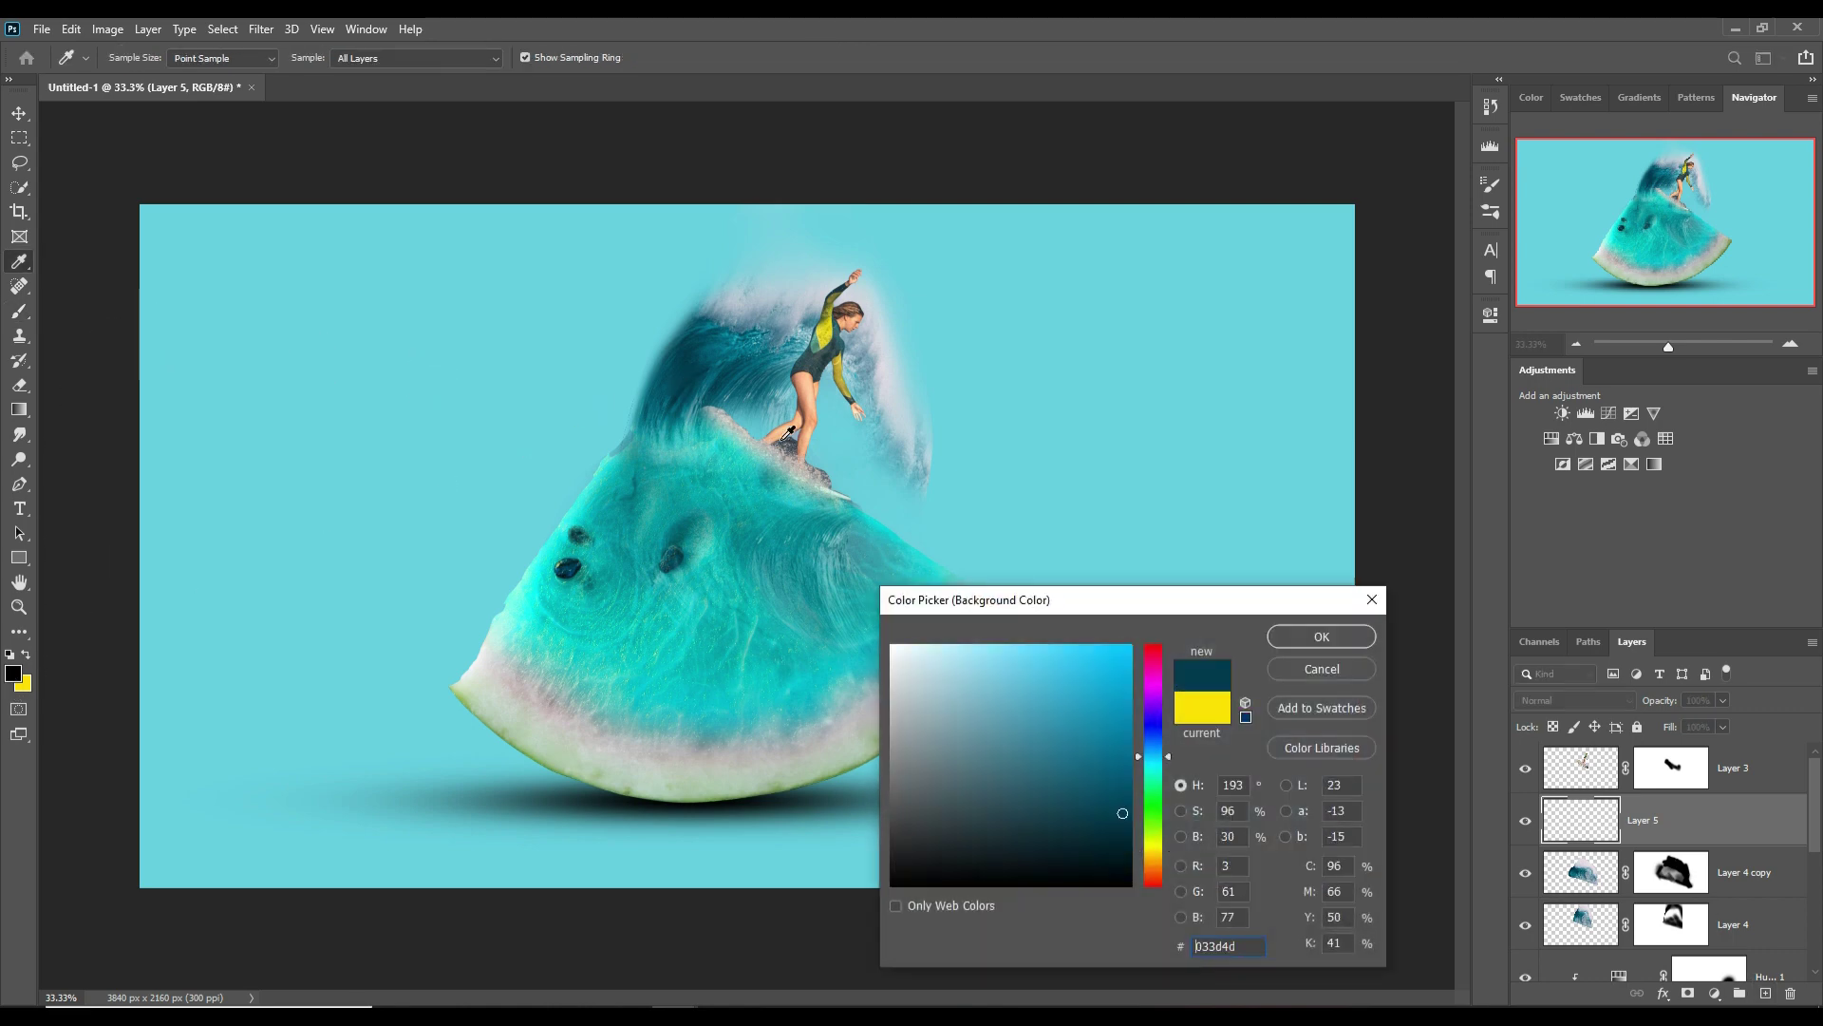
left_click(1303, 645)
key("b")
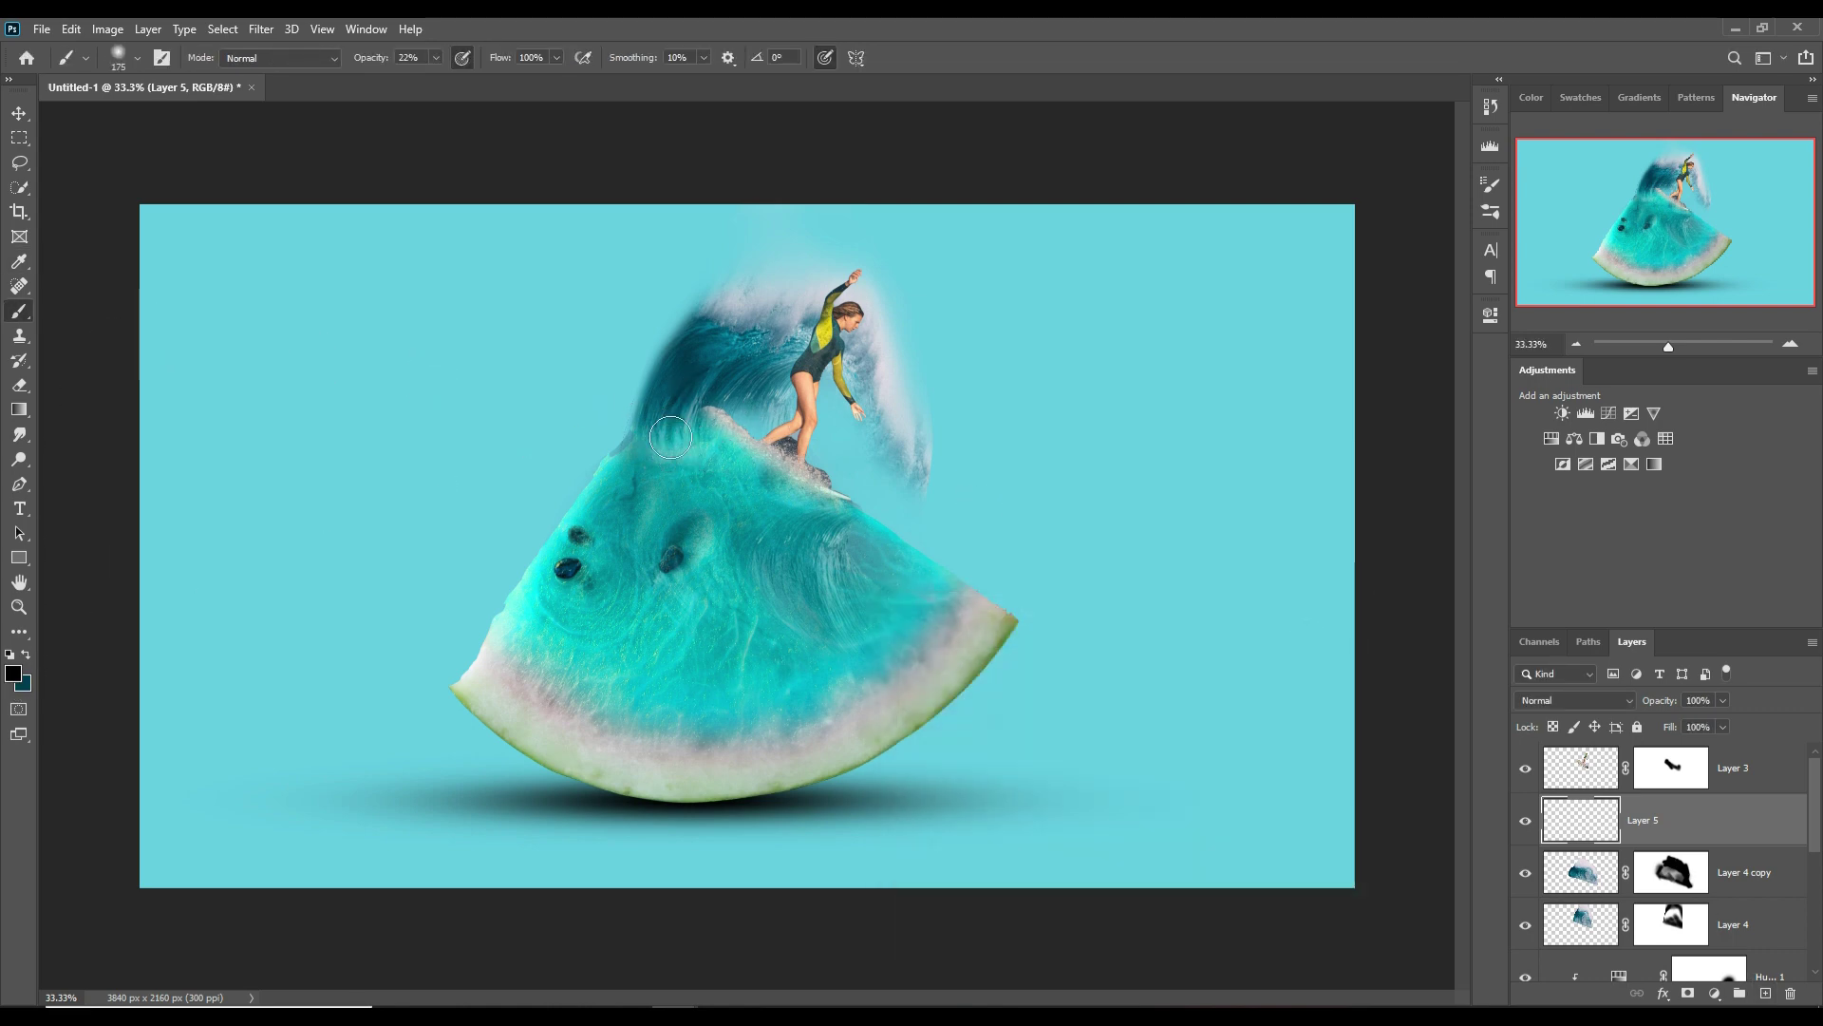
key("bracketleft")
key("bracketleft")
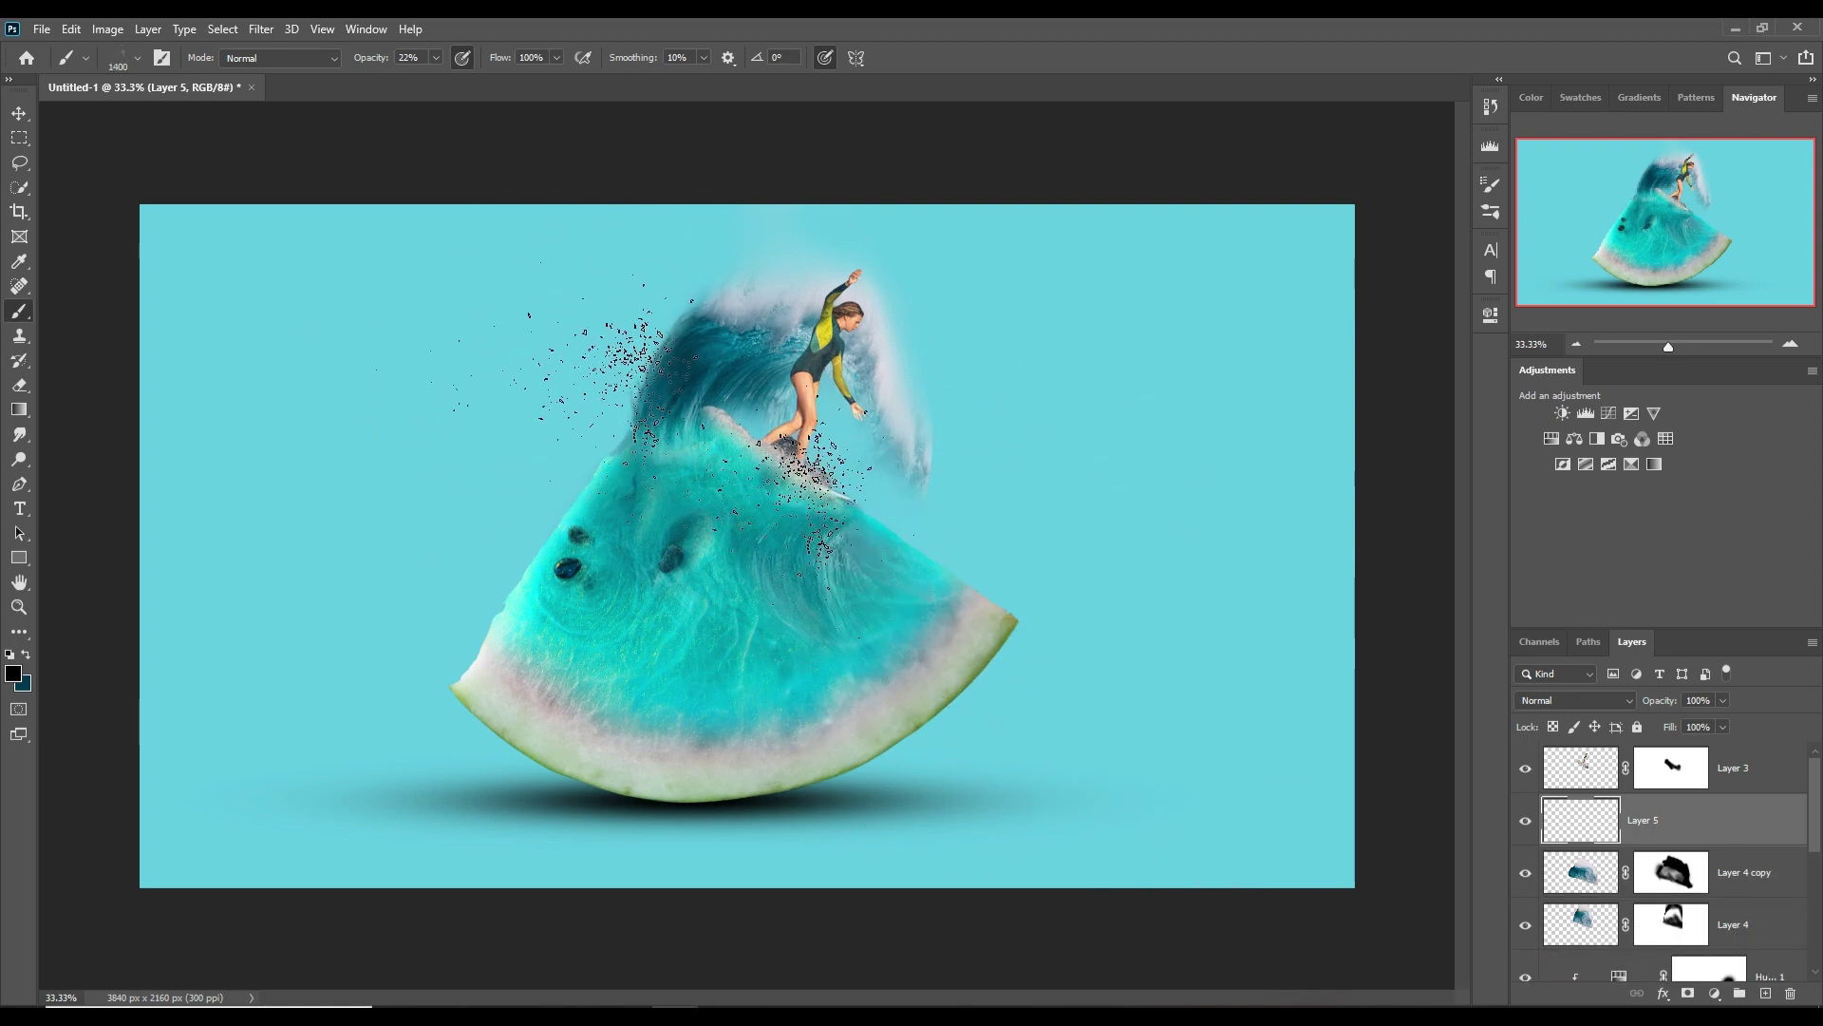
- Sample dark teal as foreground, set brush opacity to 100%, and paint particles off the wave's upper left
left_click(14, 673)
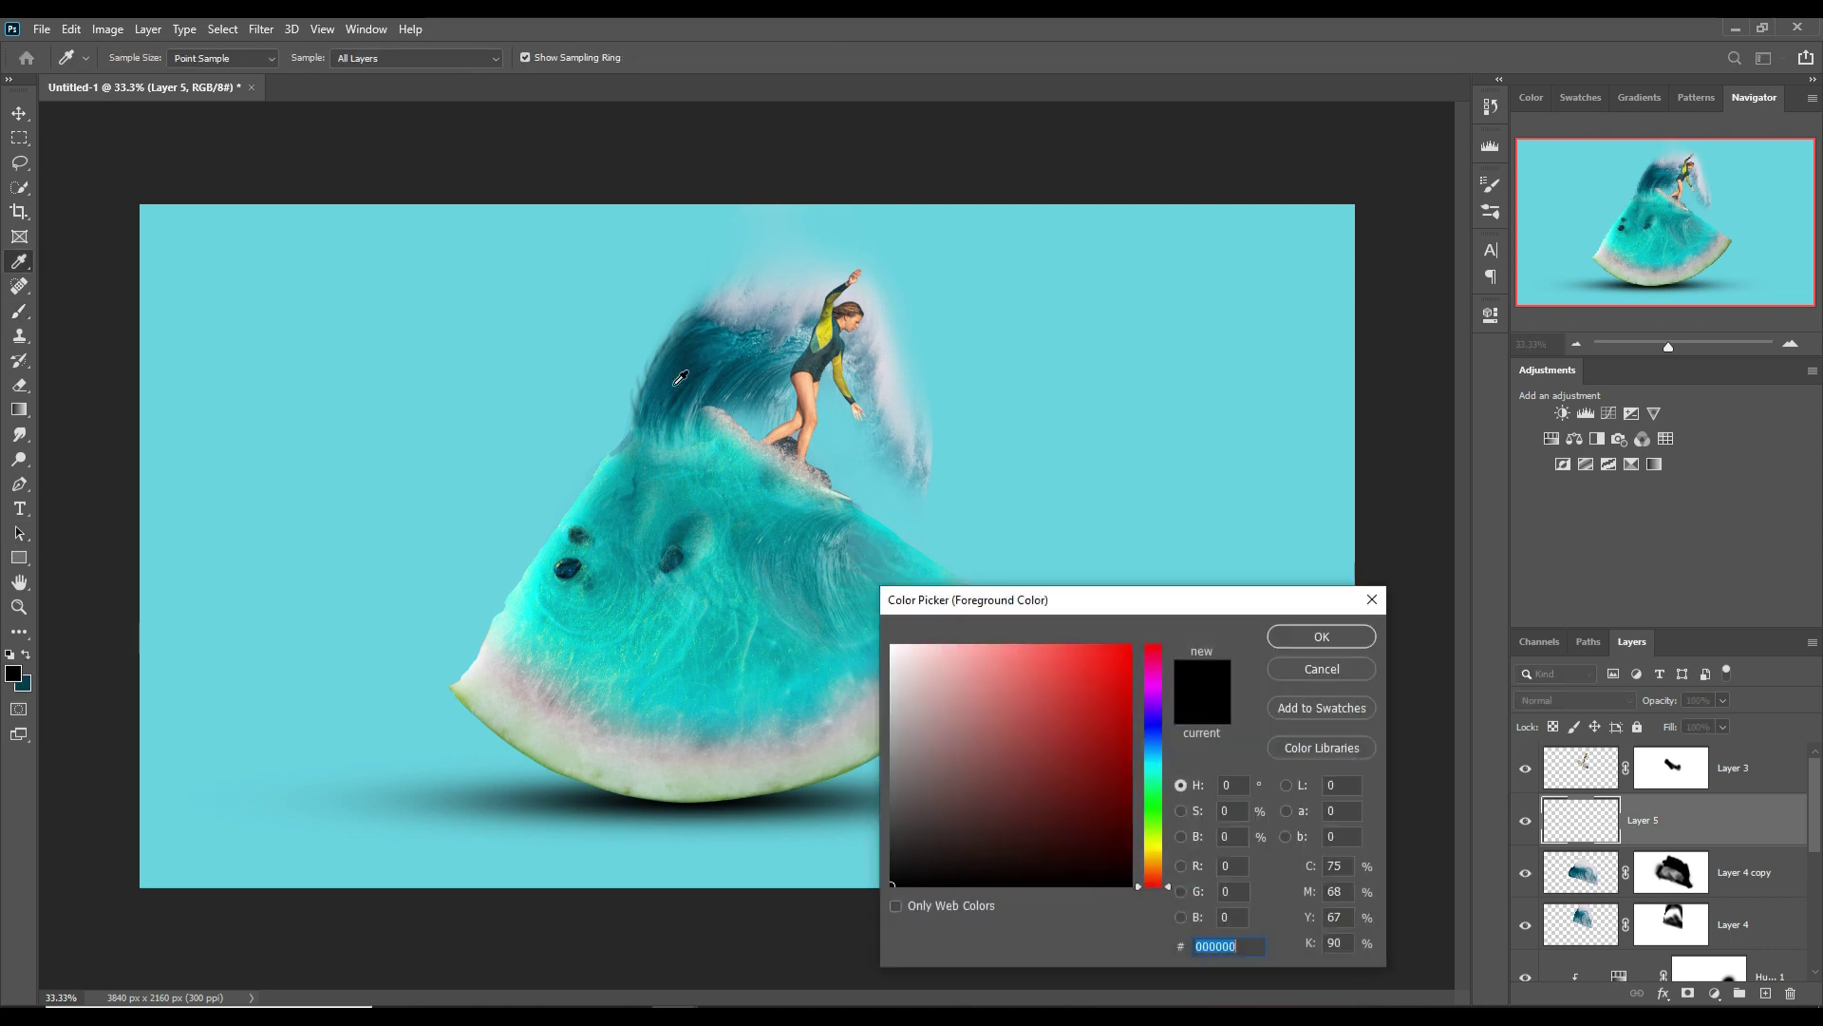
left_click(666, 379)
left_click(1322, 636)
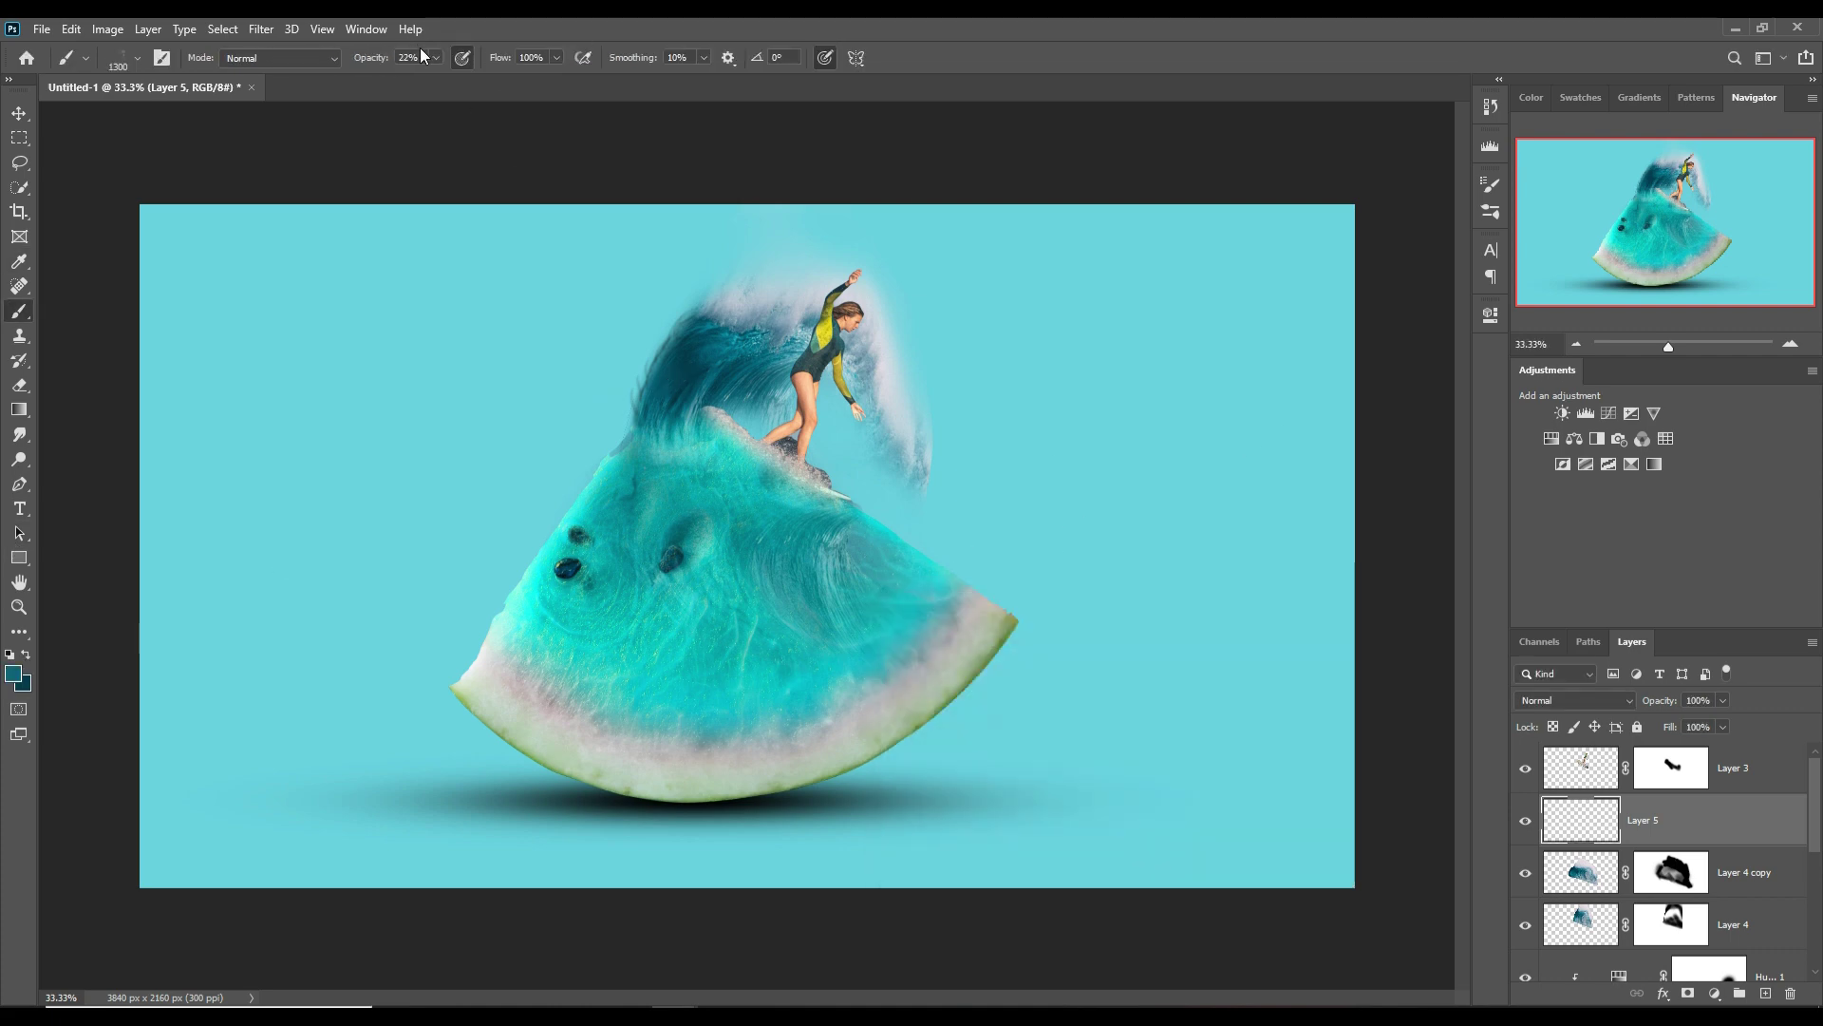
left_click(435, 57)
left_click_drag(440, 82, 504, 80)
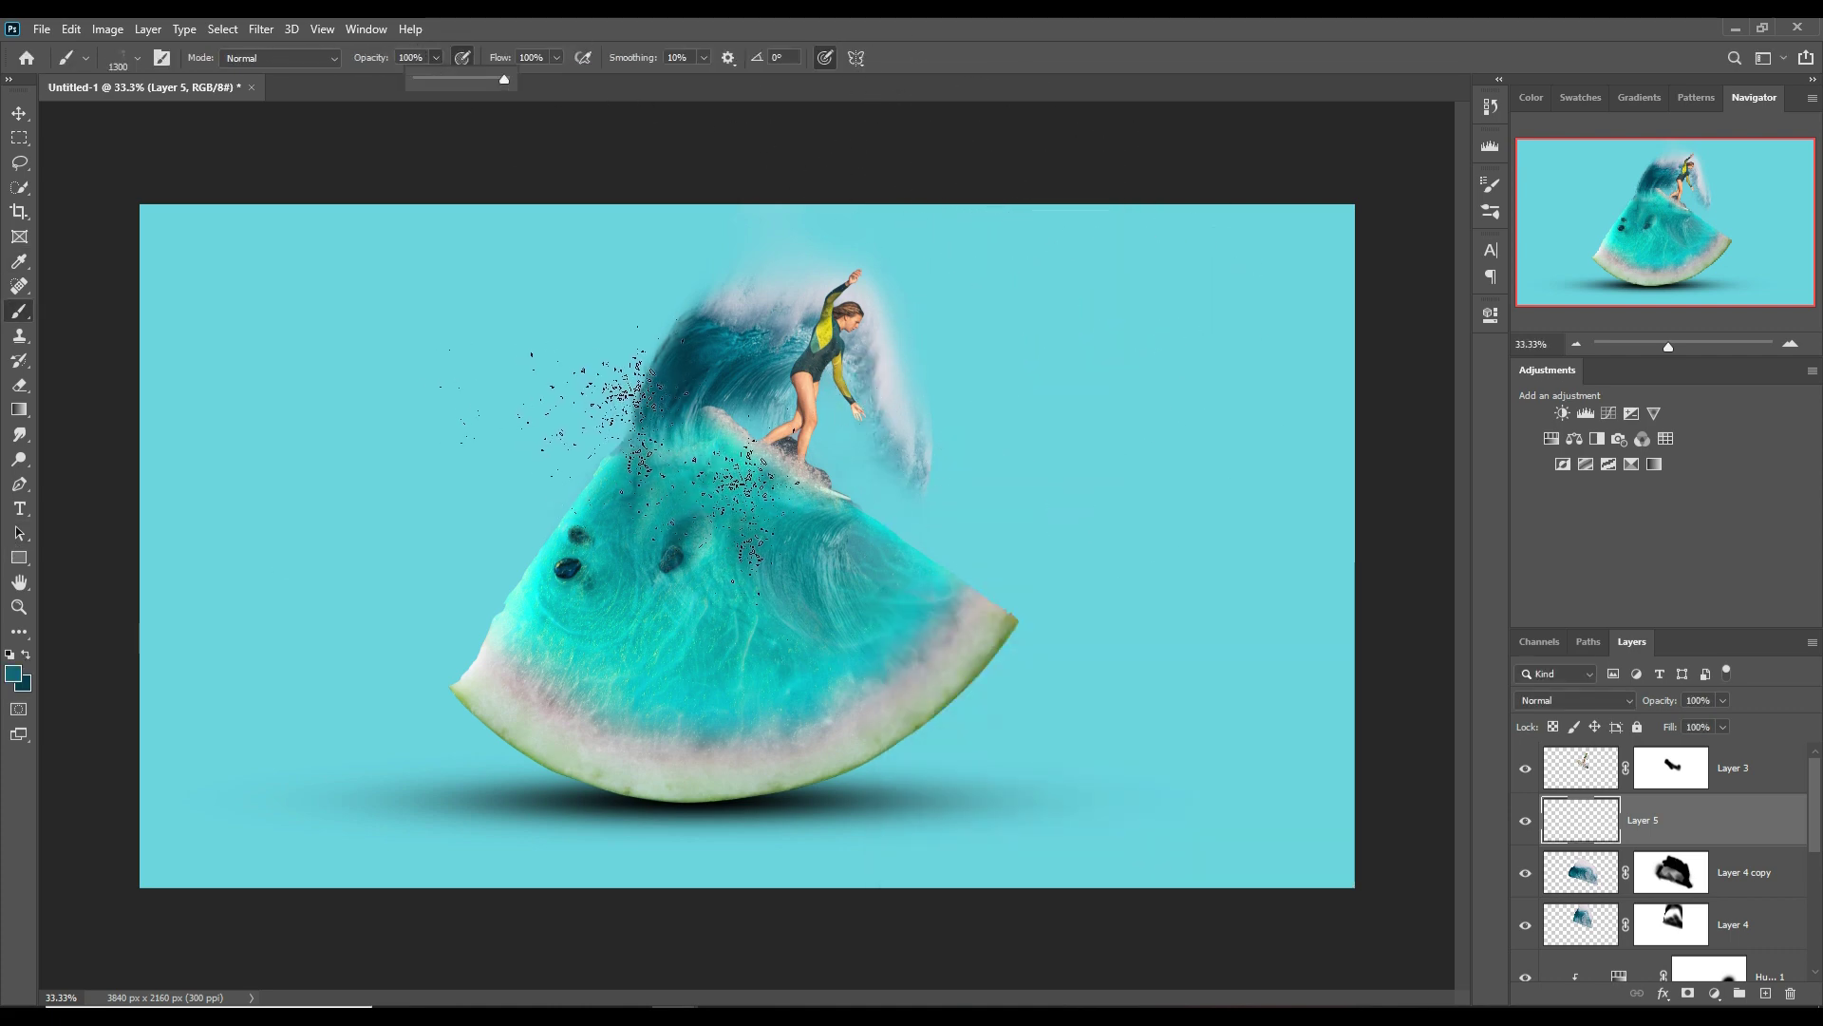
left_click(684, 447)
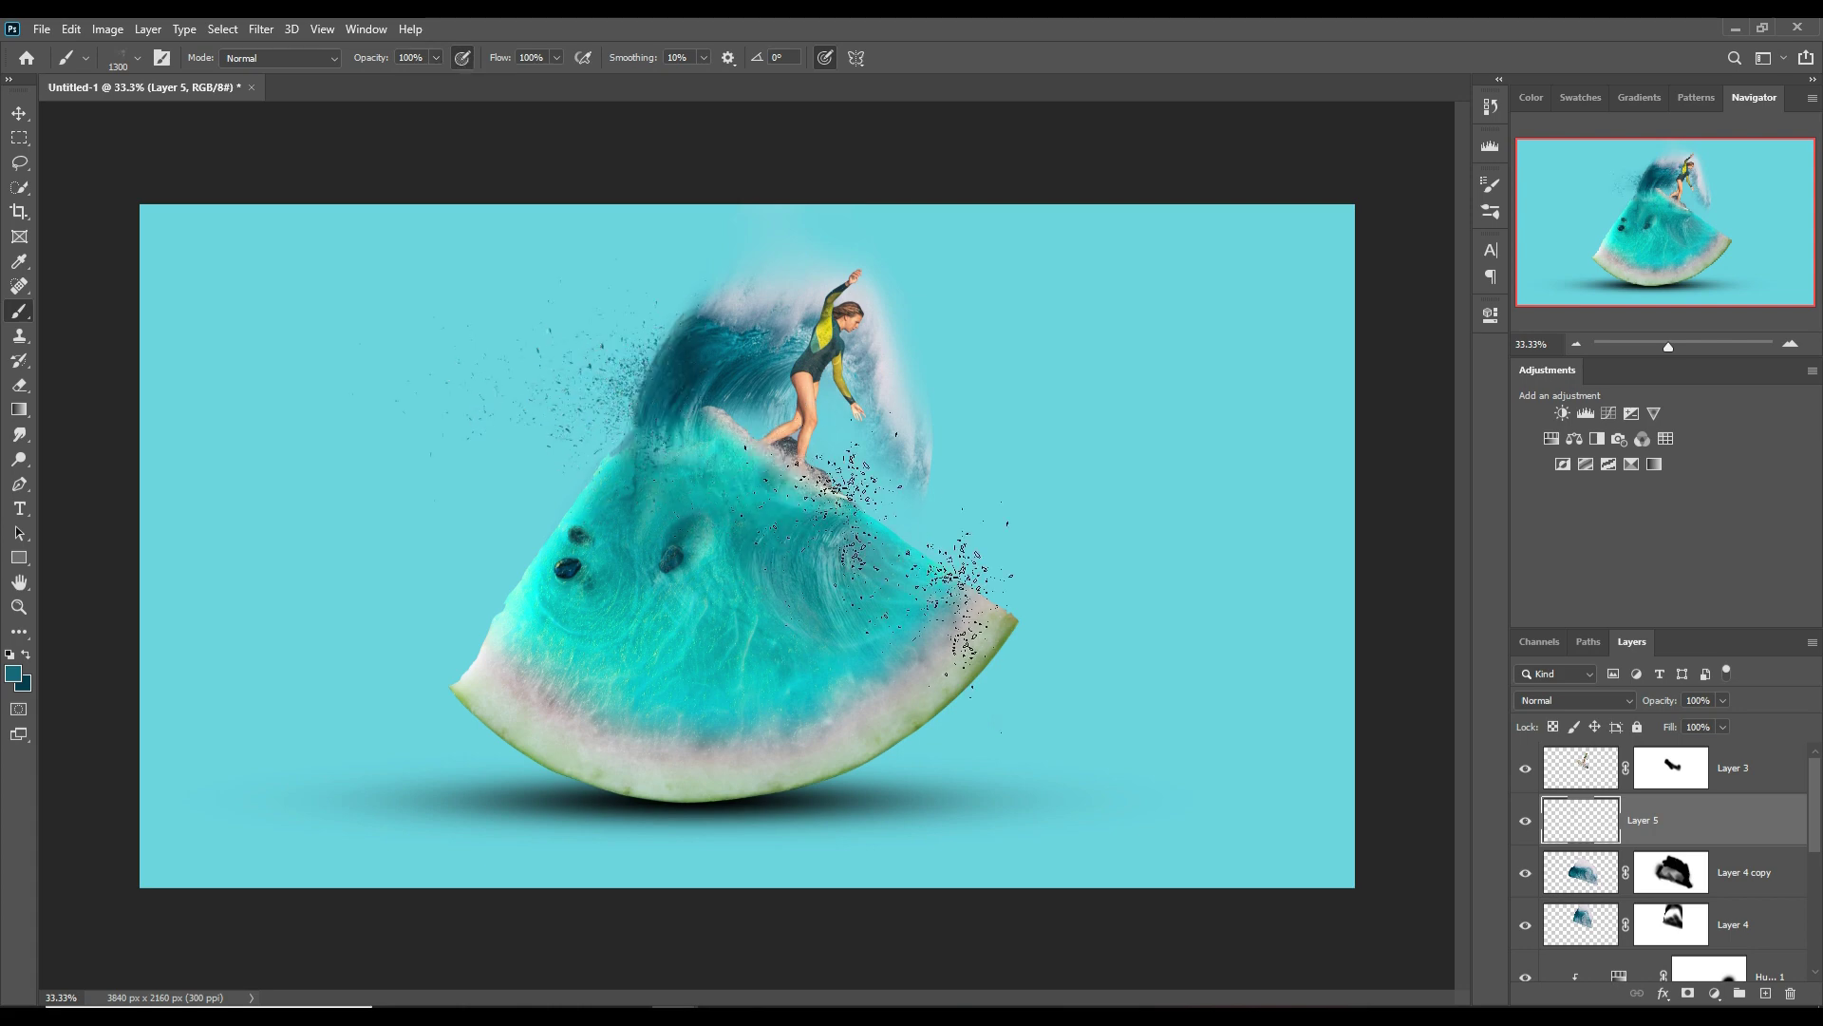
key("bracketleft")
key("bracketleft")
key("bracketleft")
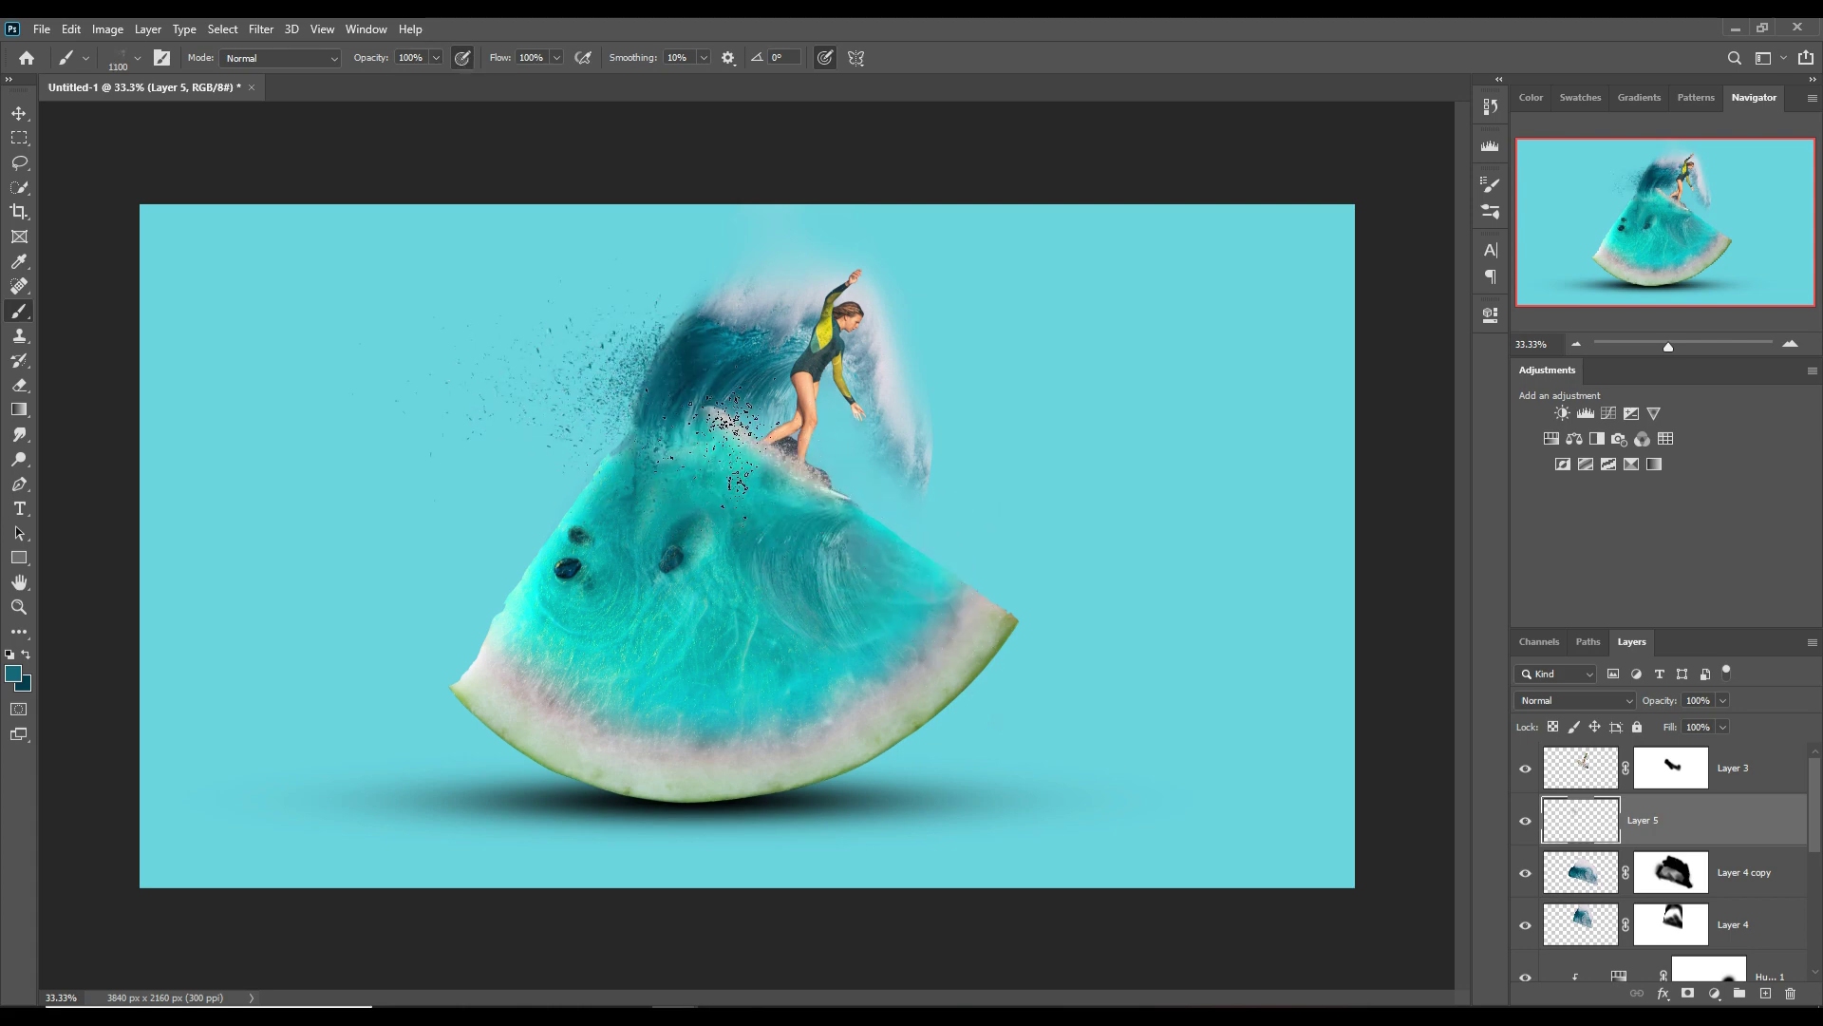
mouse_move(662, 410)
left_mouse_down()
mouse_move(693, 397)
mouse_move(634, 544)
left_mouse_up()
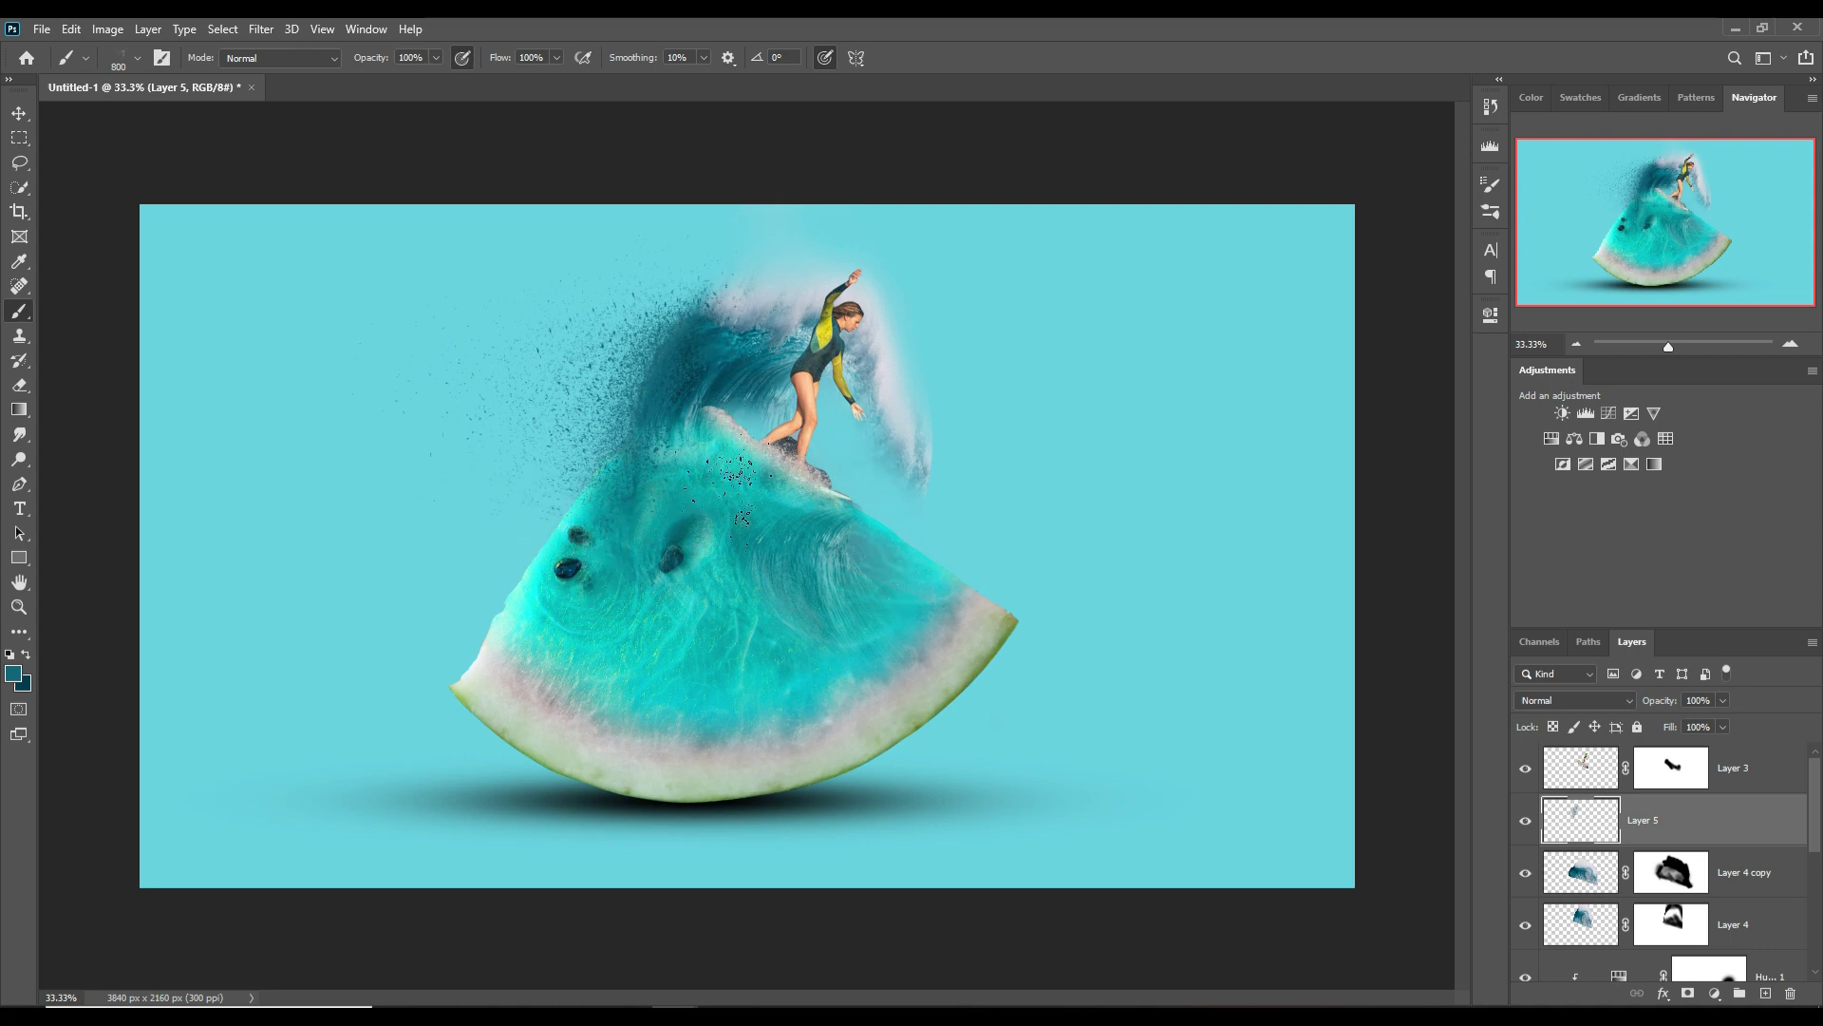
- Add a new layer and pick light cyan #c7f1fd as the foreground colour
left_click(1768, 992)
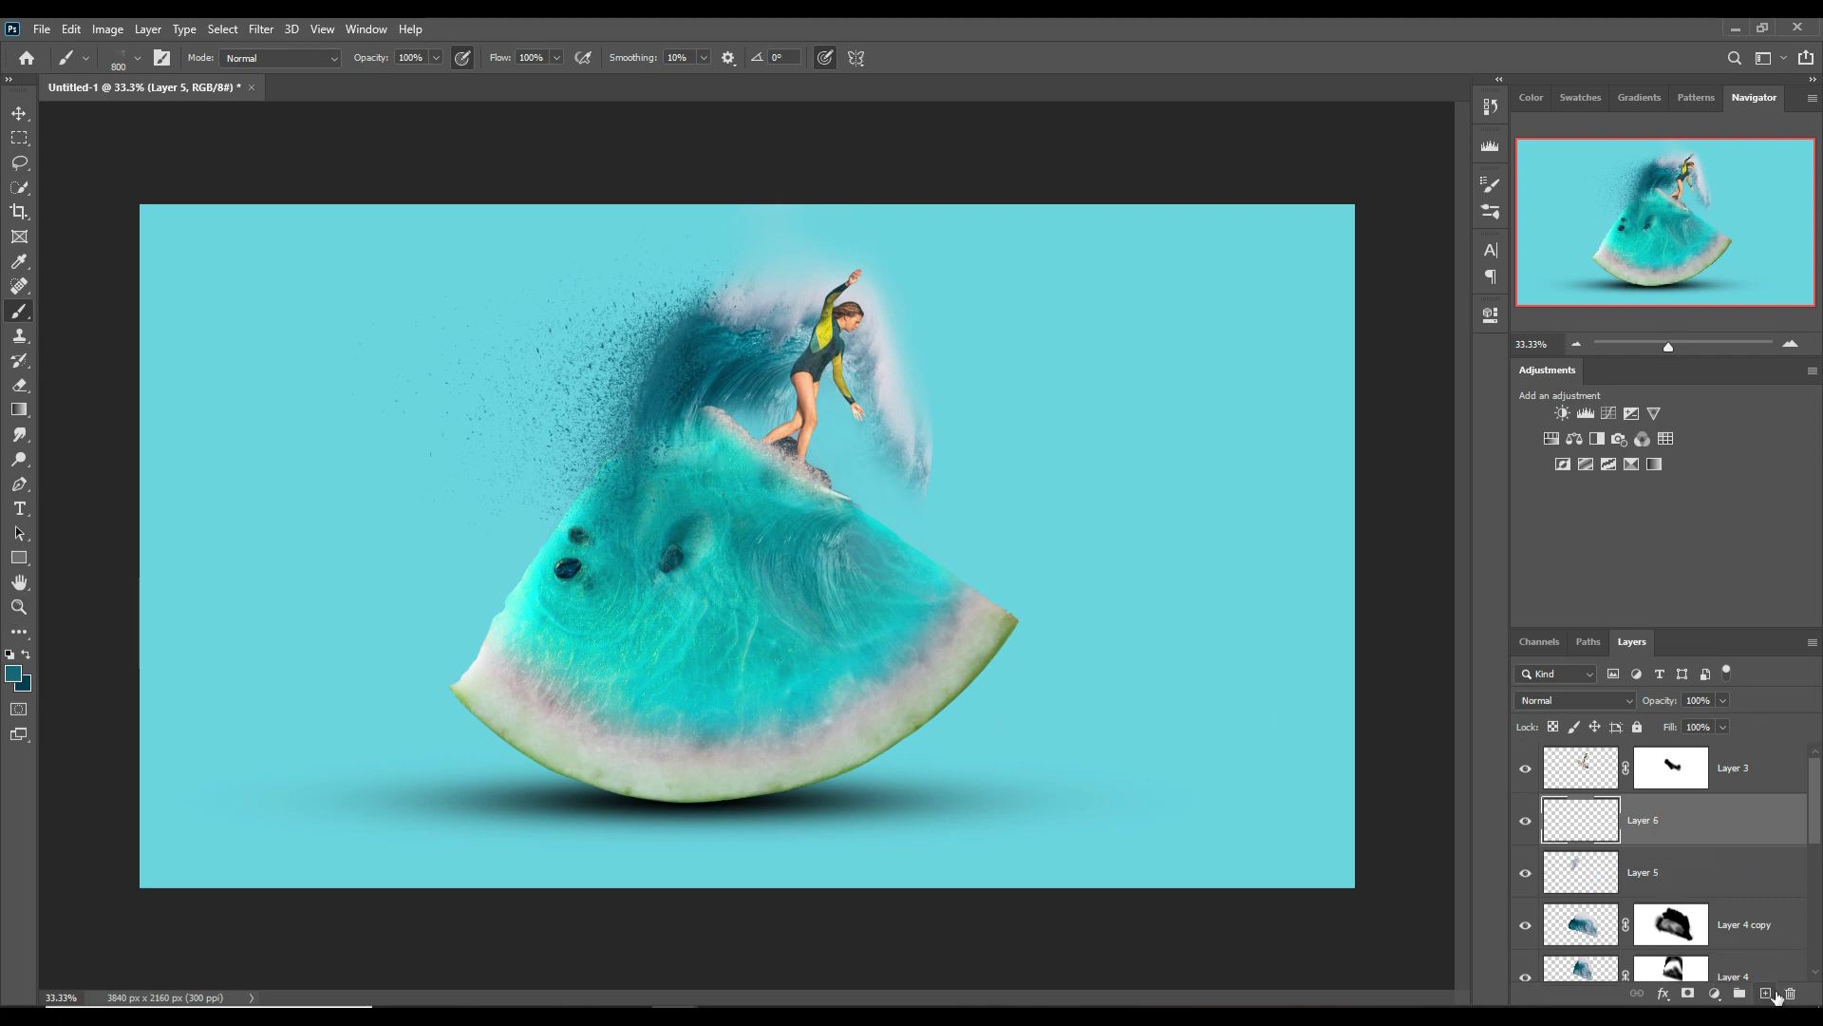
left_click(12, 672)
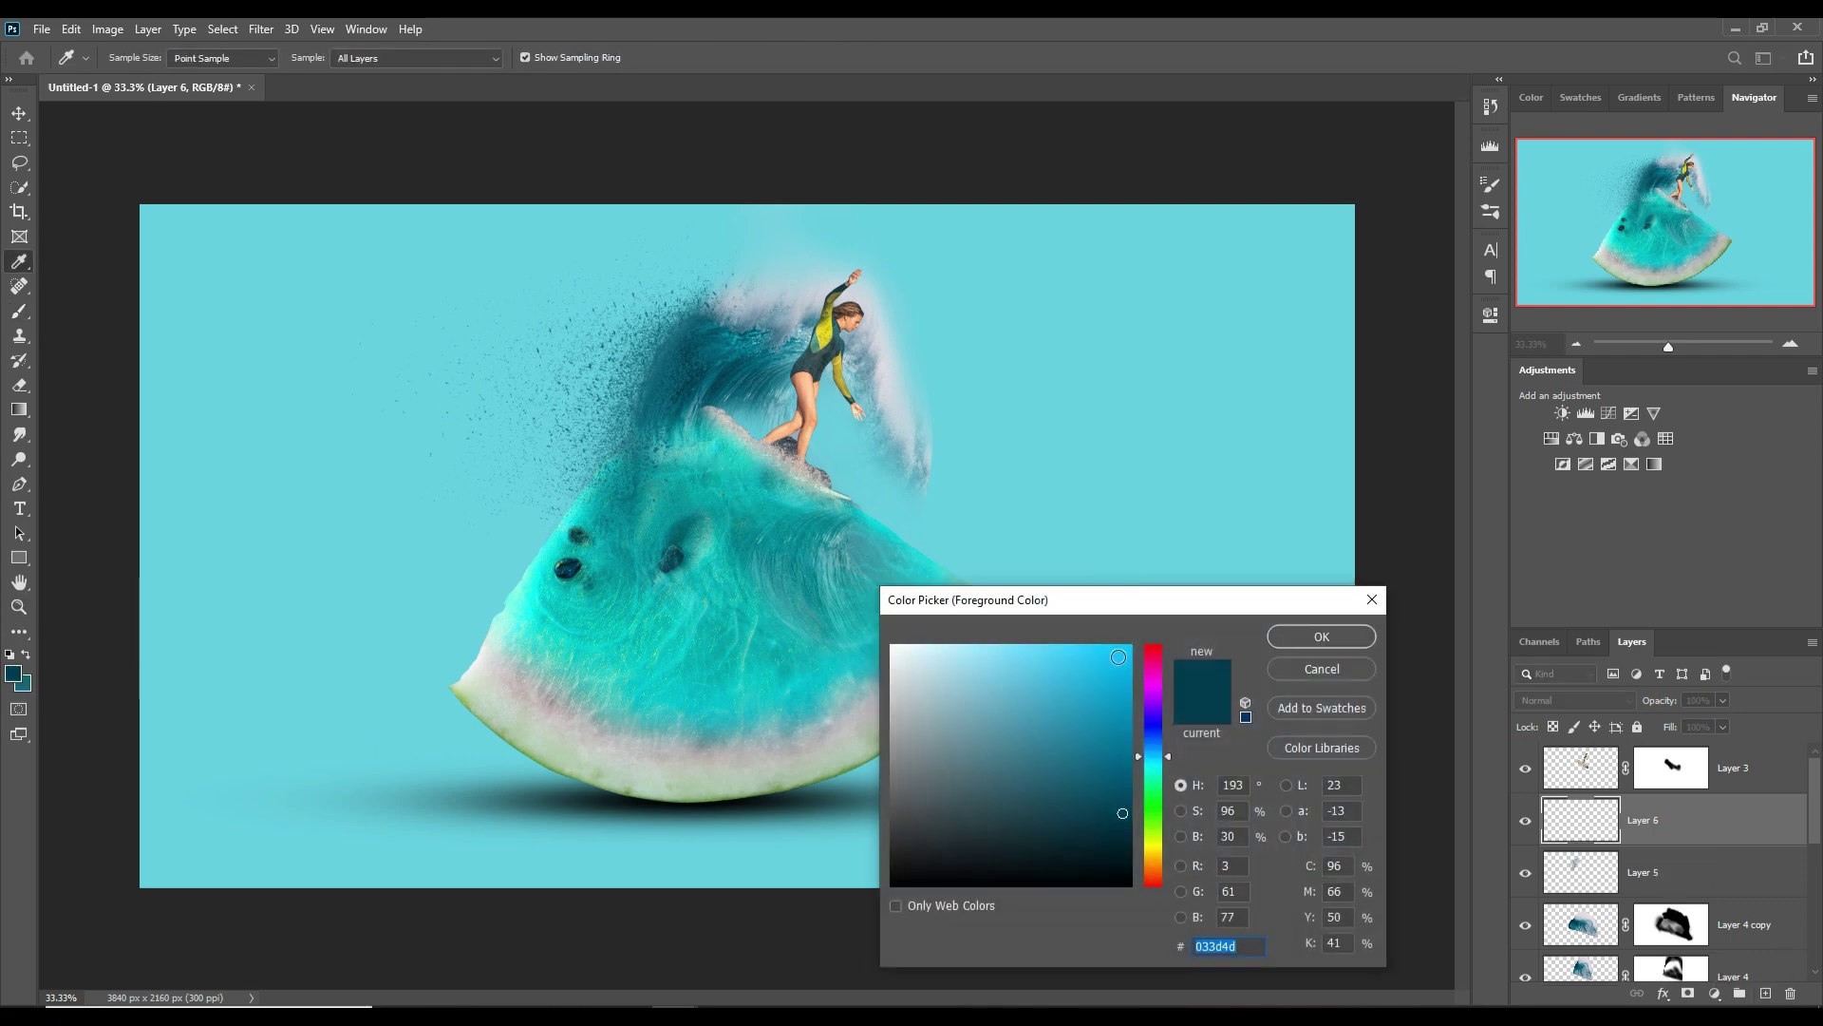
left_click(950, 654)
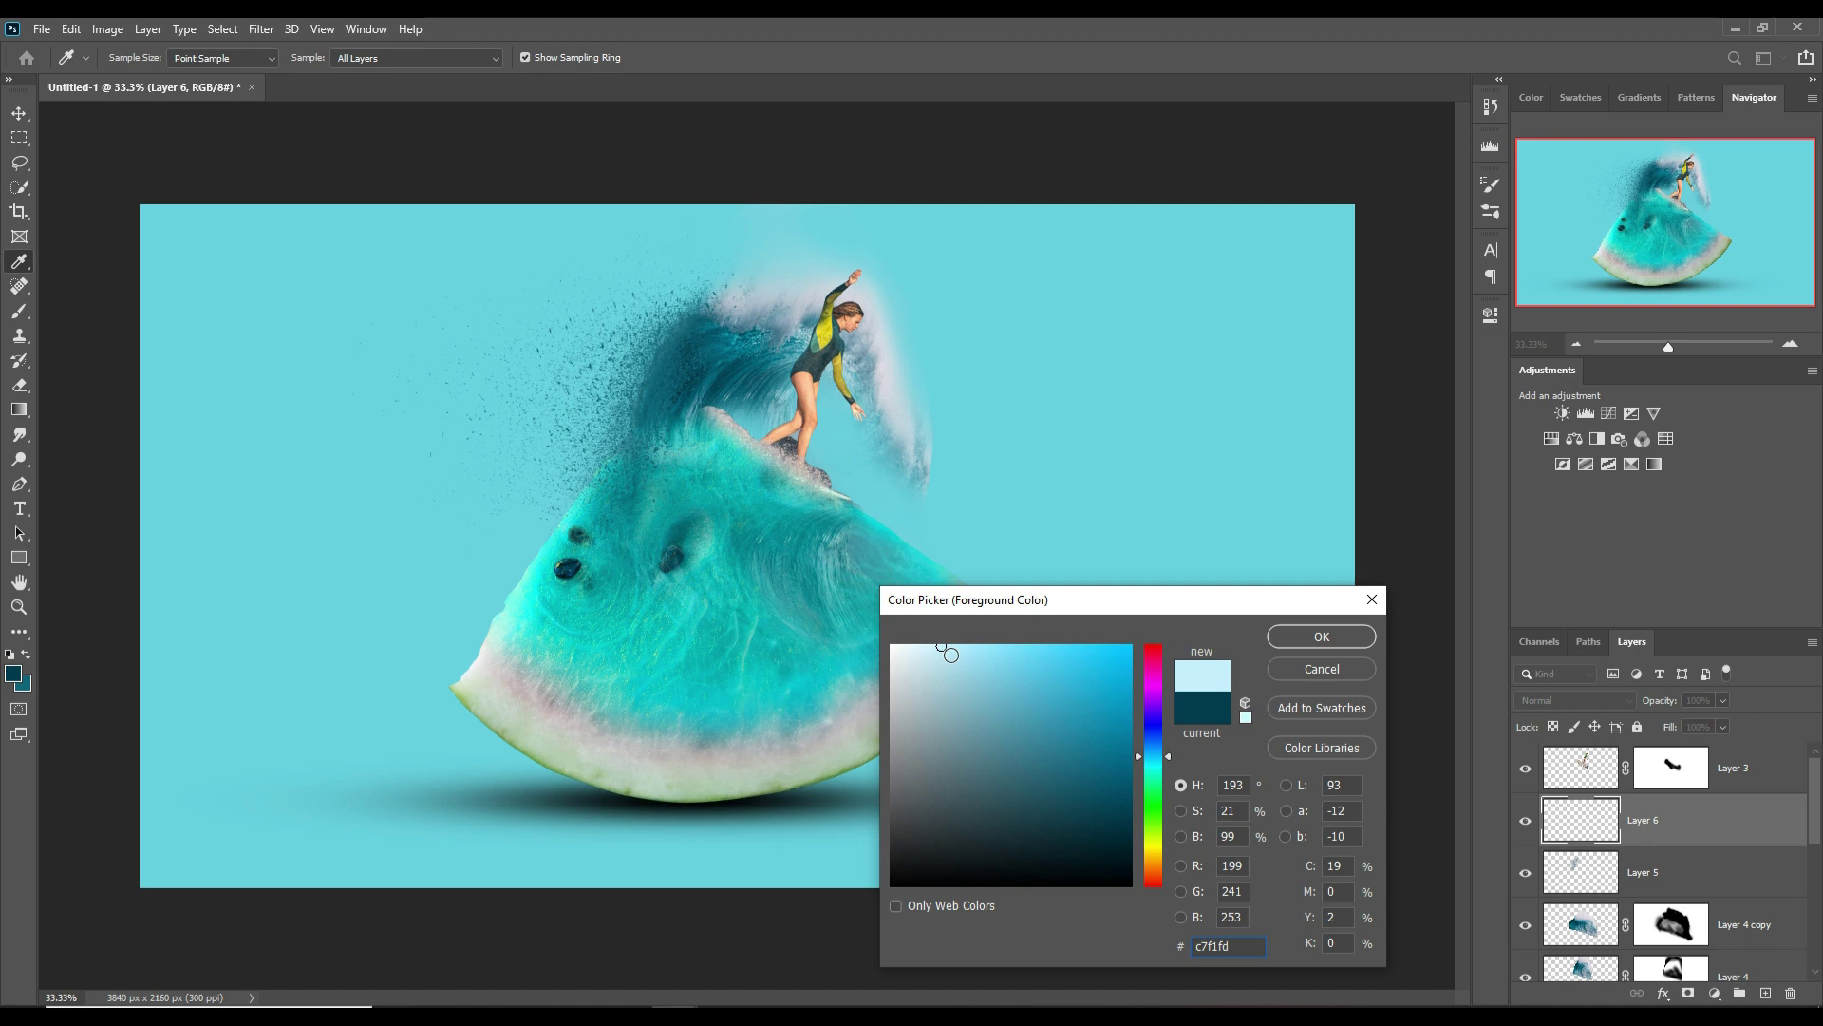
left_click(1322, 636)
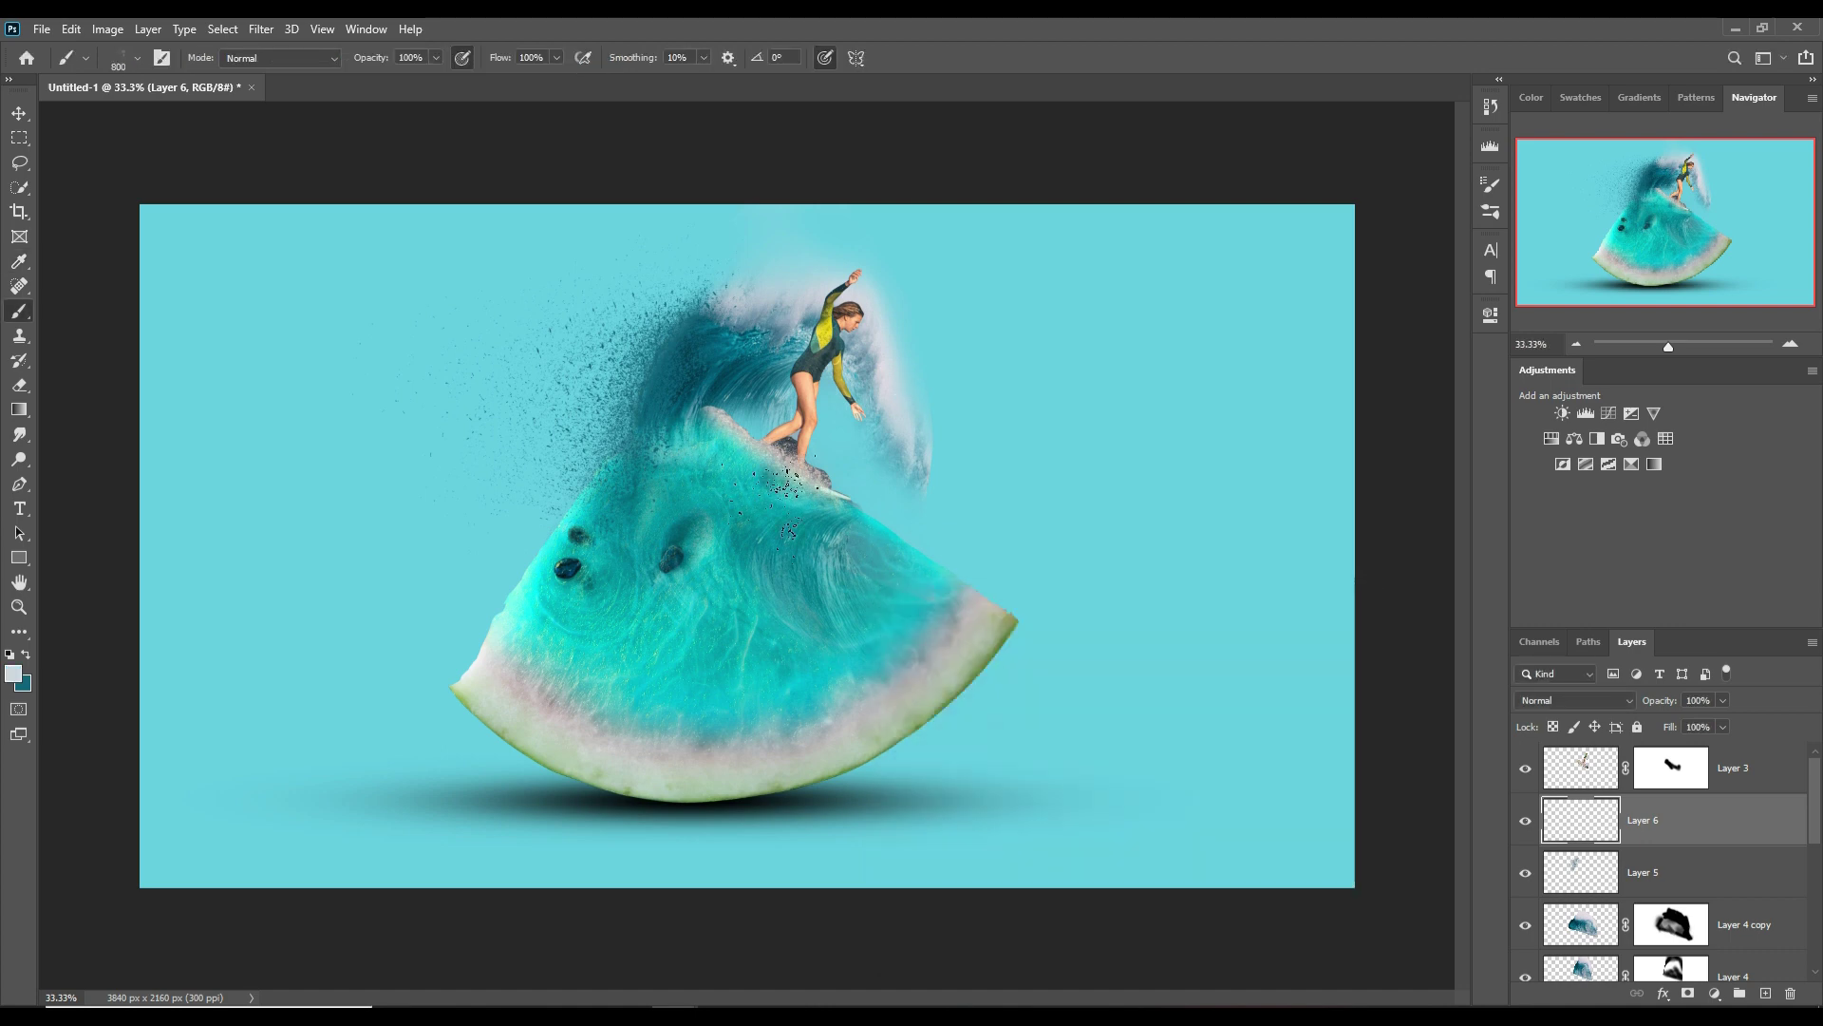
- Dab light cyan specks around and above the surfboard, switching brush size between 600 and 800
left_click_drag(816, 518, 731, 498)
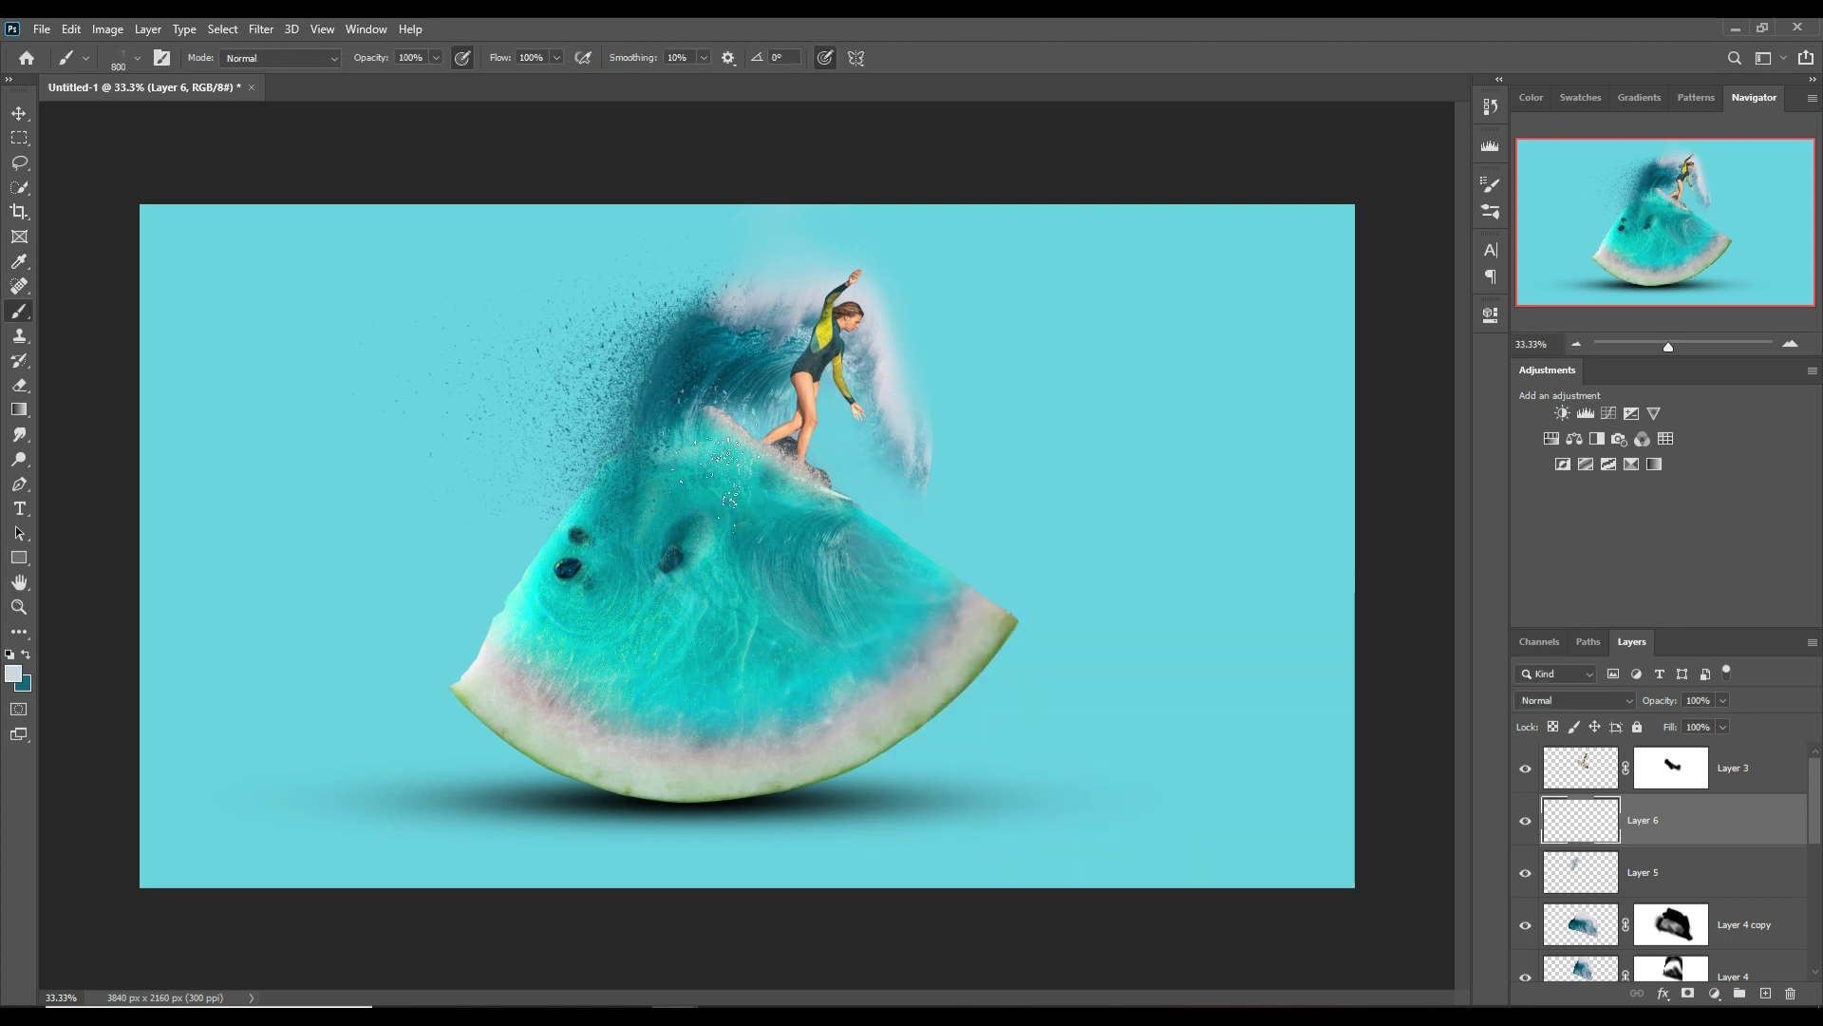
left_click(736, 510)
key("bracketleft")
key("bracketleft")
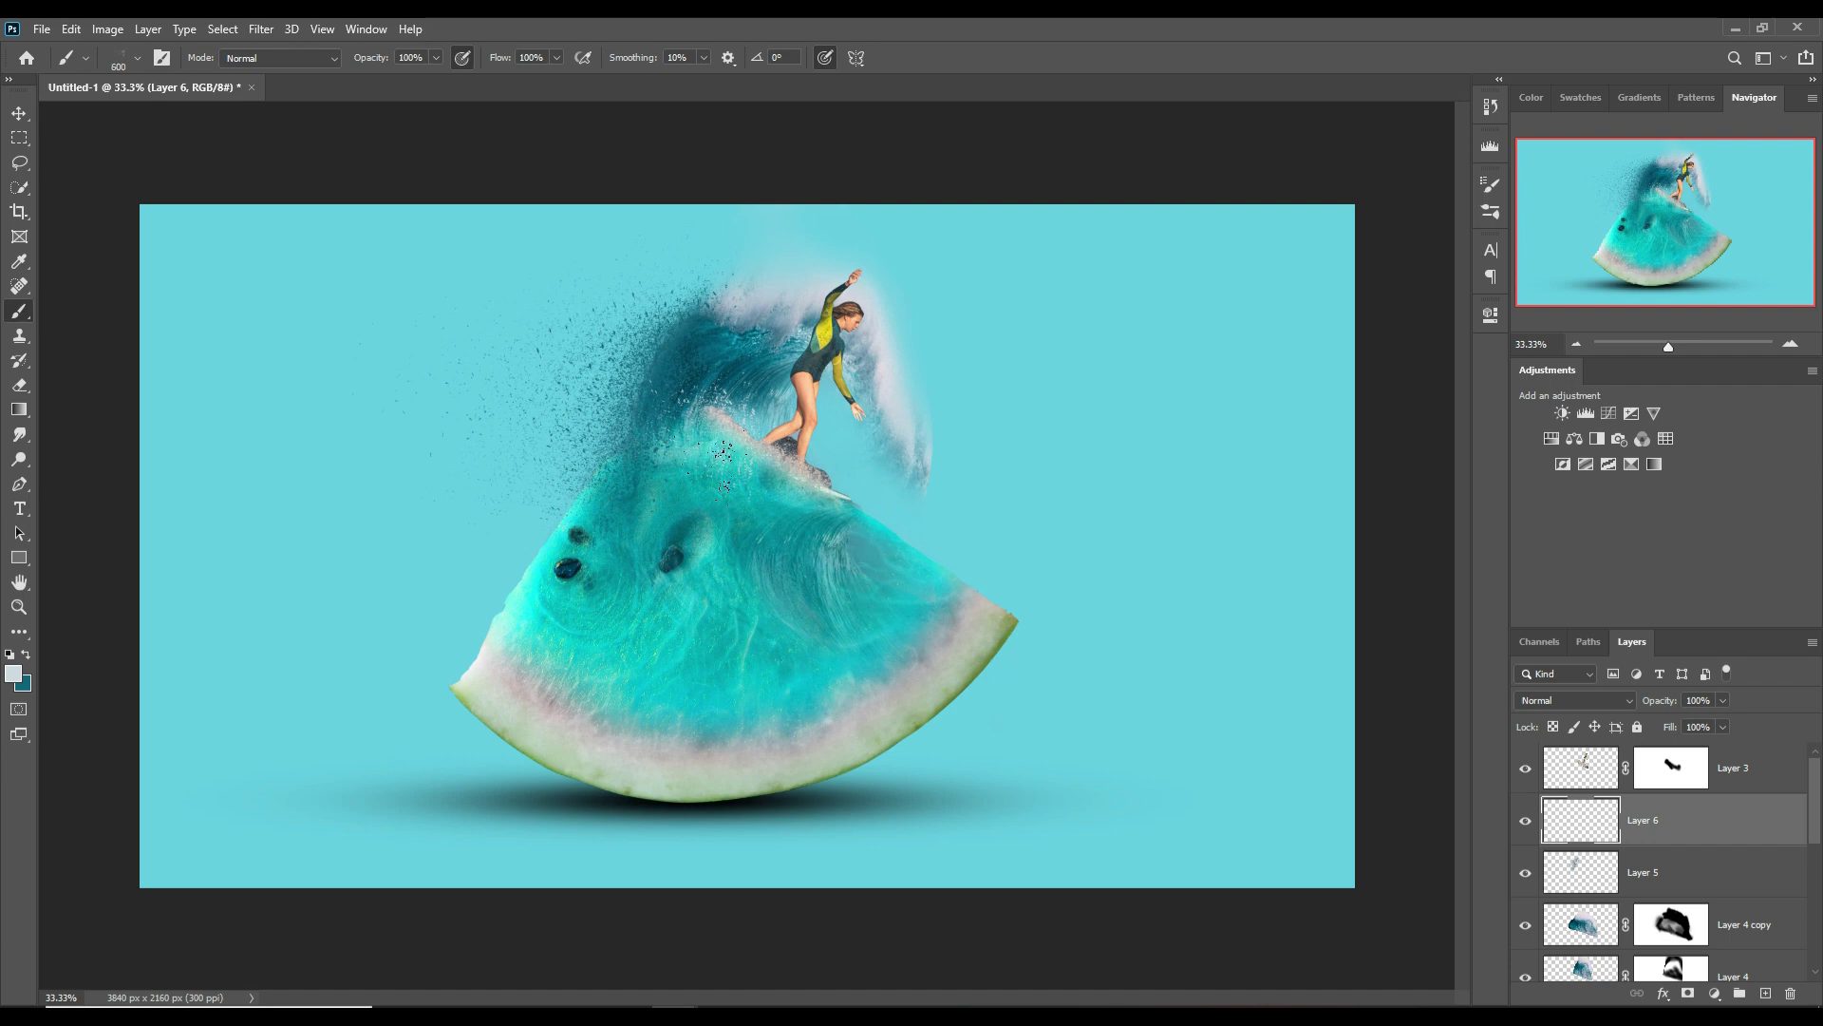
left_click(717, 447)
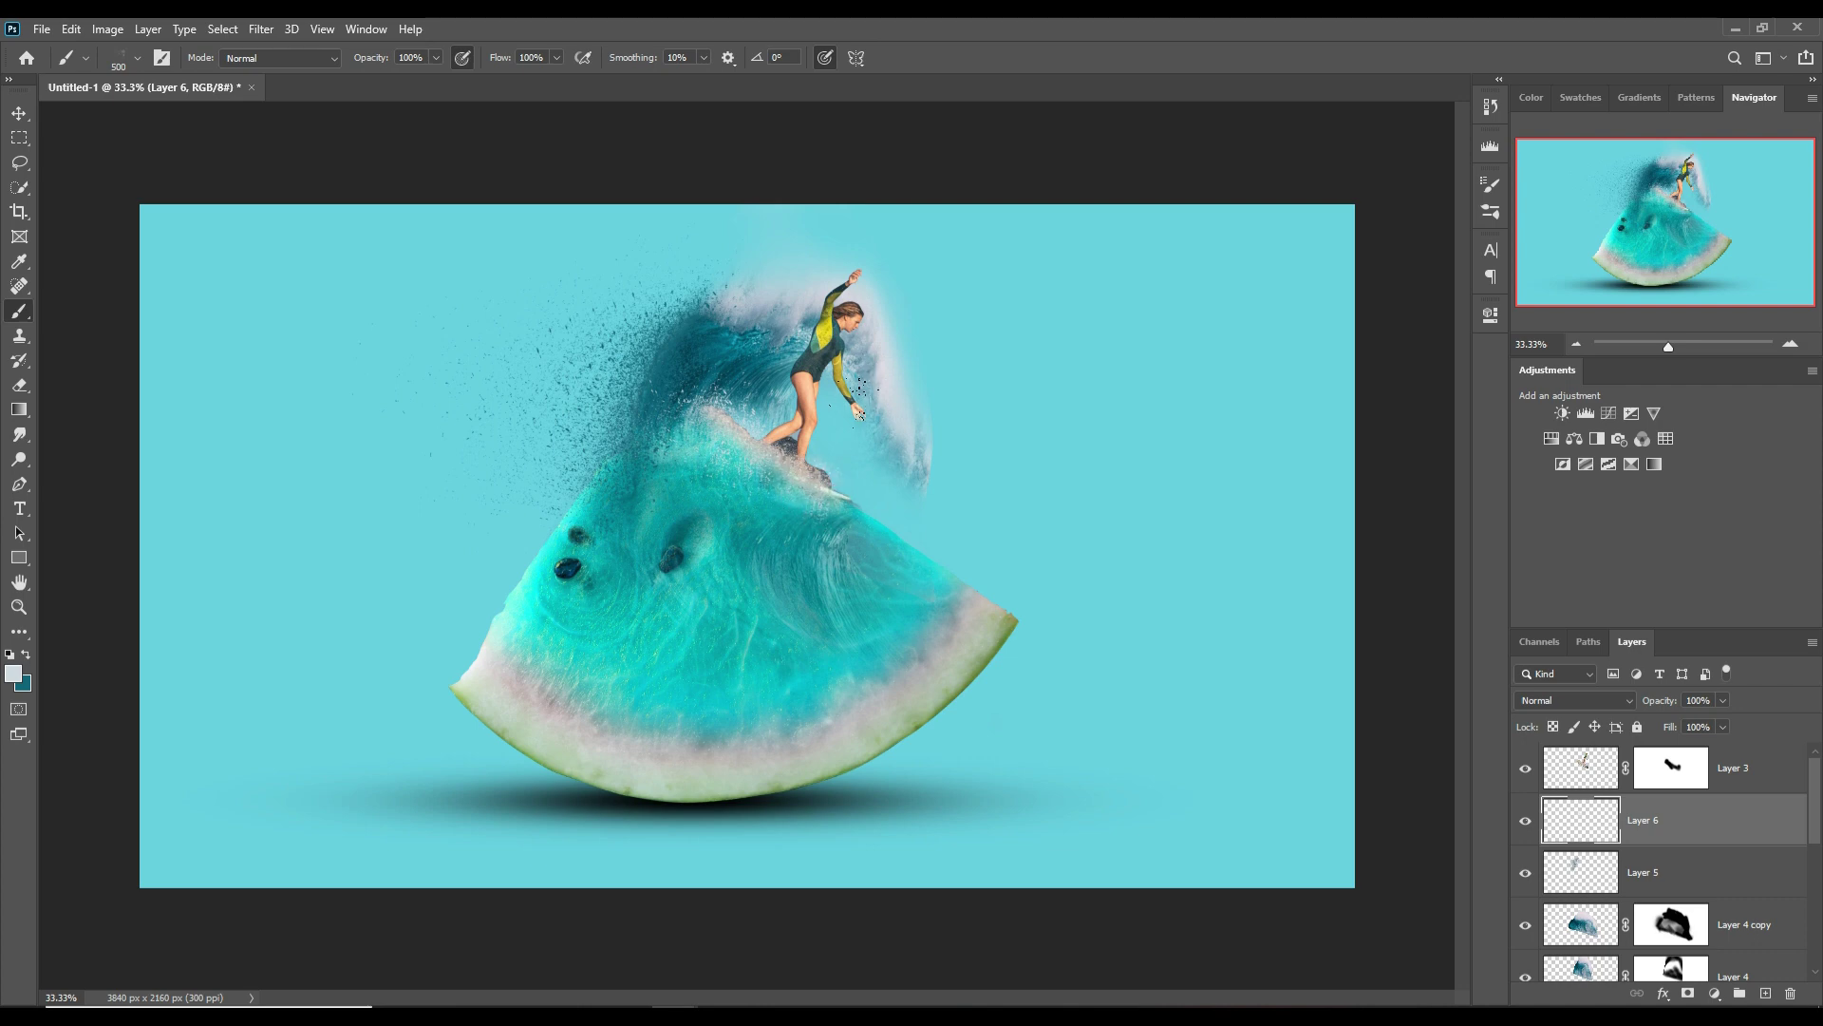
key("bracketright")
key("bracketright")
key("bracketright")
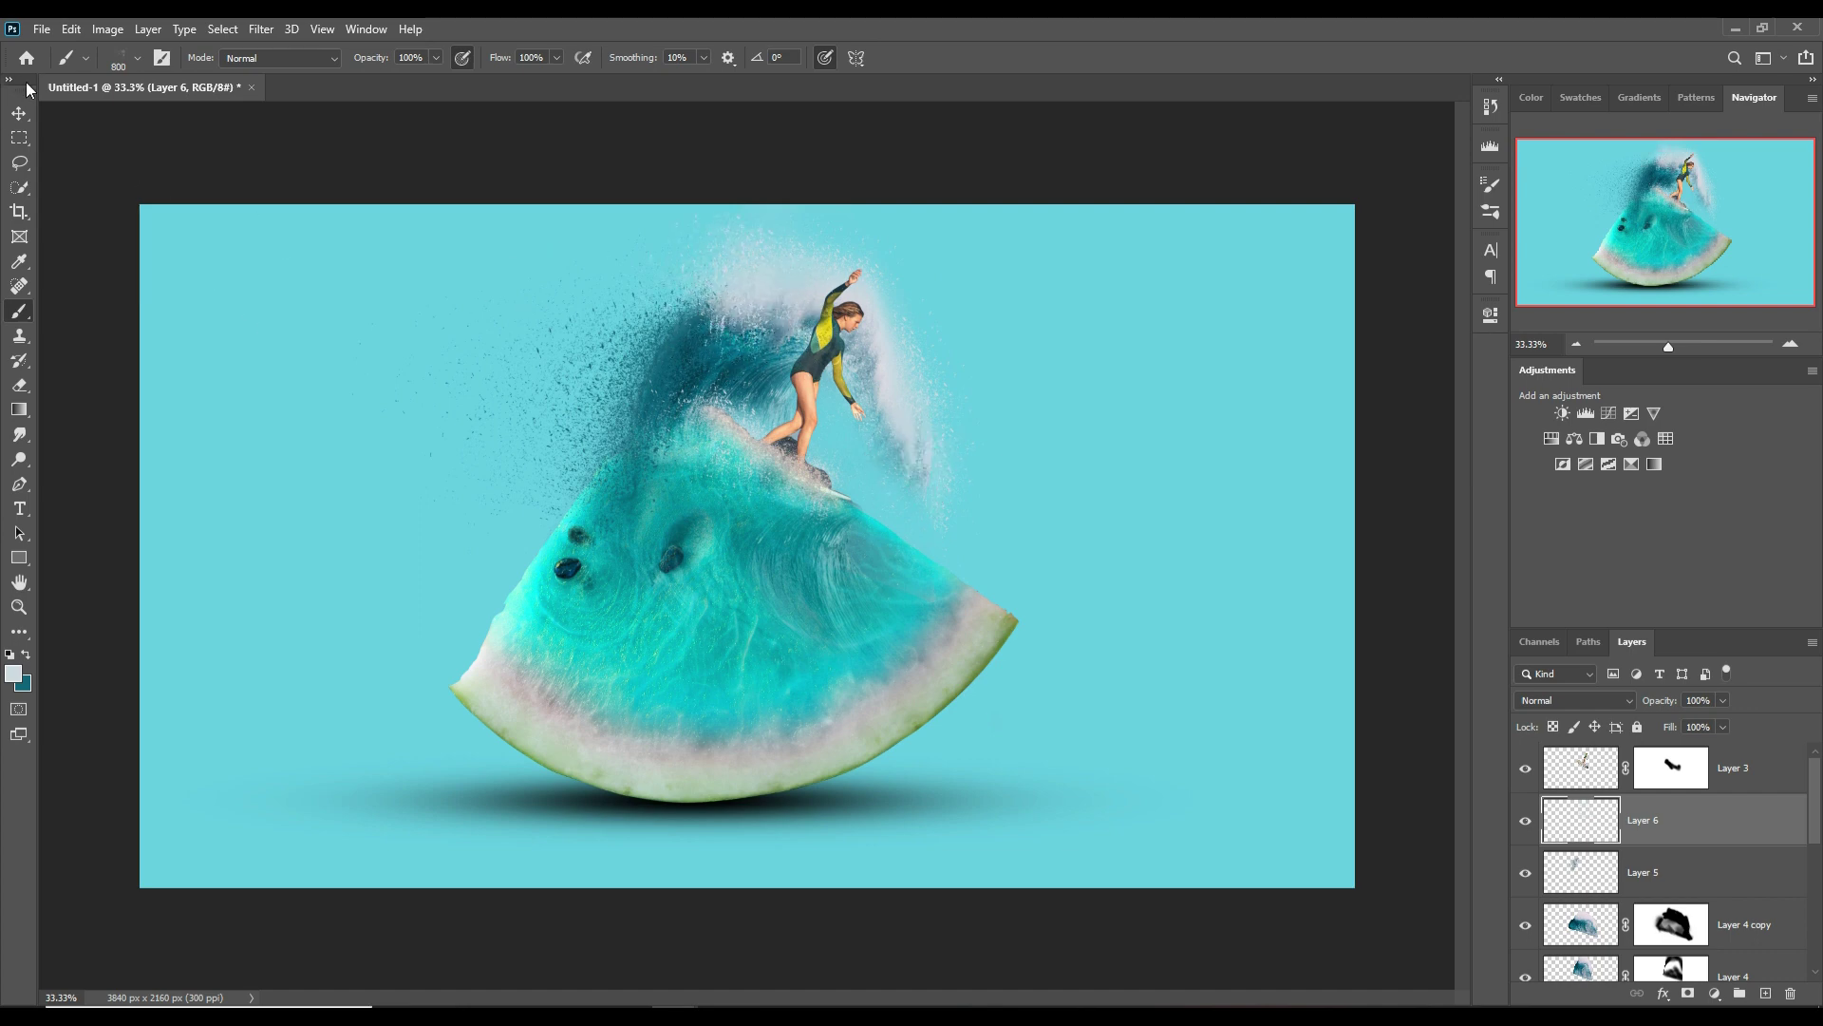
- Set the Hue/Saturation 1 adjustment to Hue -166, Saturation +53 and Lightness -29
key("v")
scroll(1691, 836, "down", 3)
scroll(1700, 841, "up", 1)
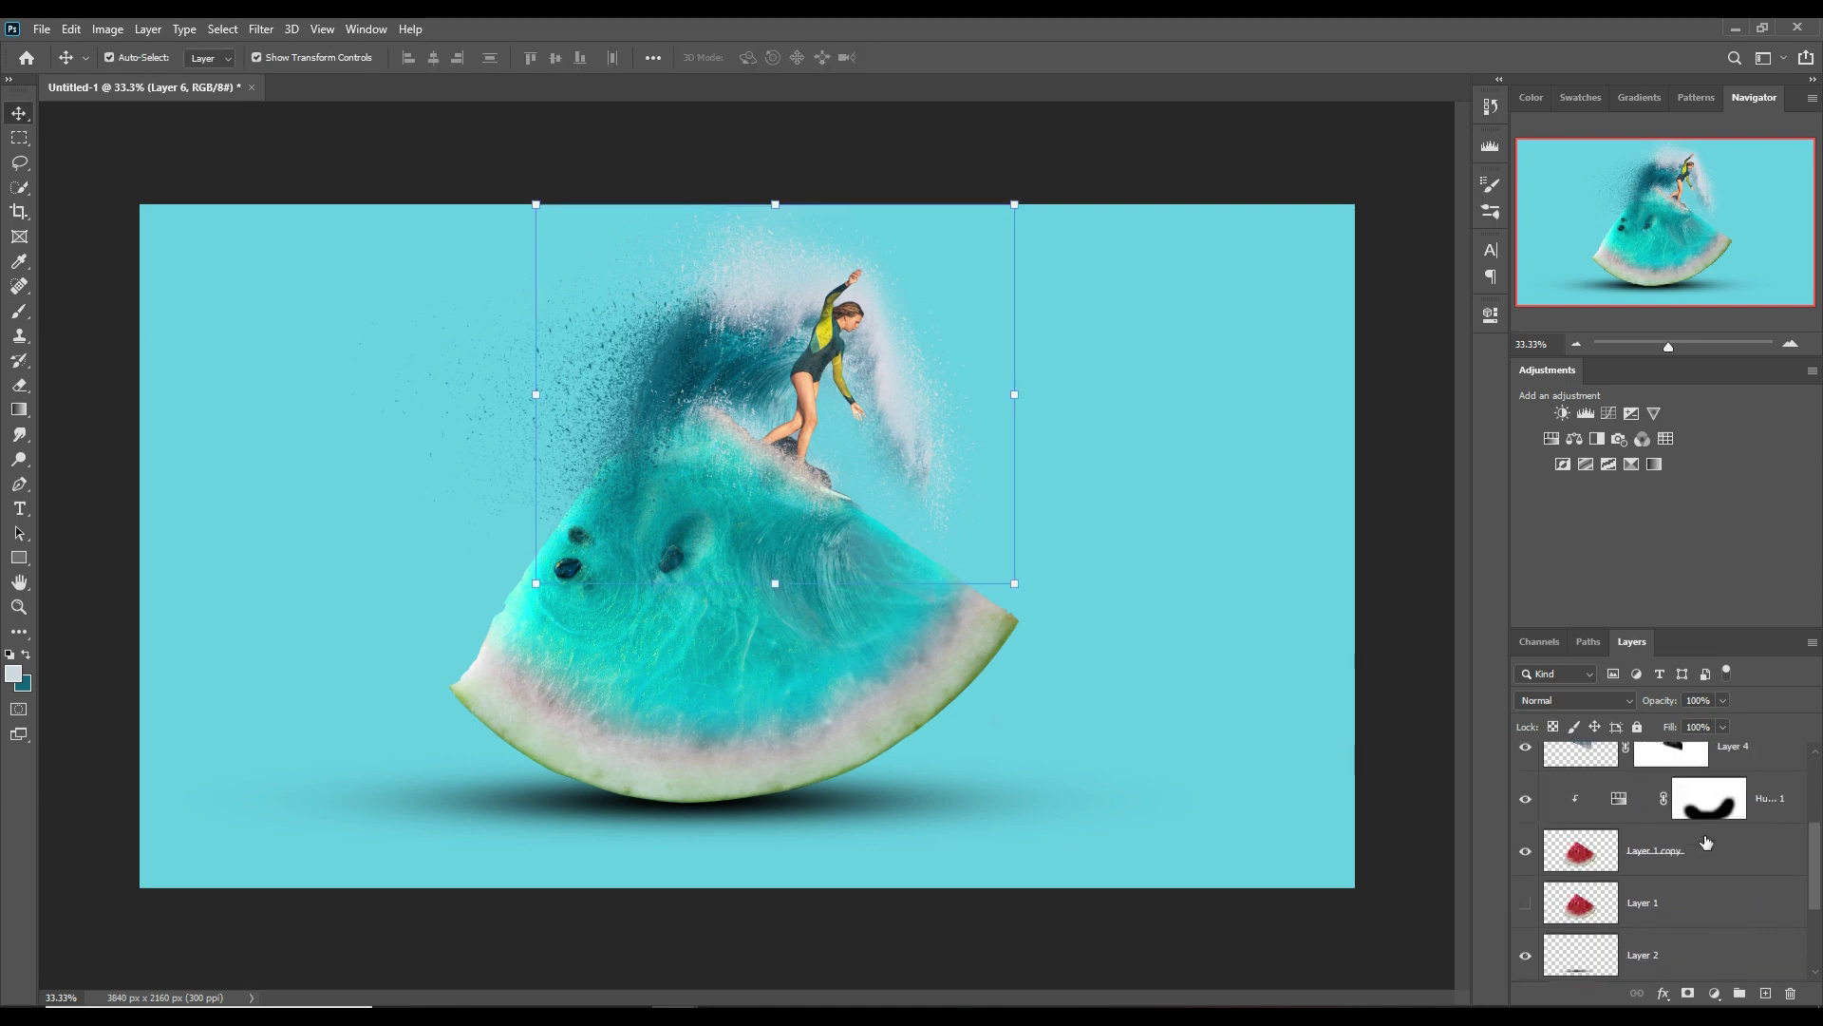
left_click(1634, 859)
double_click(1633, 860)
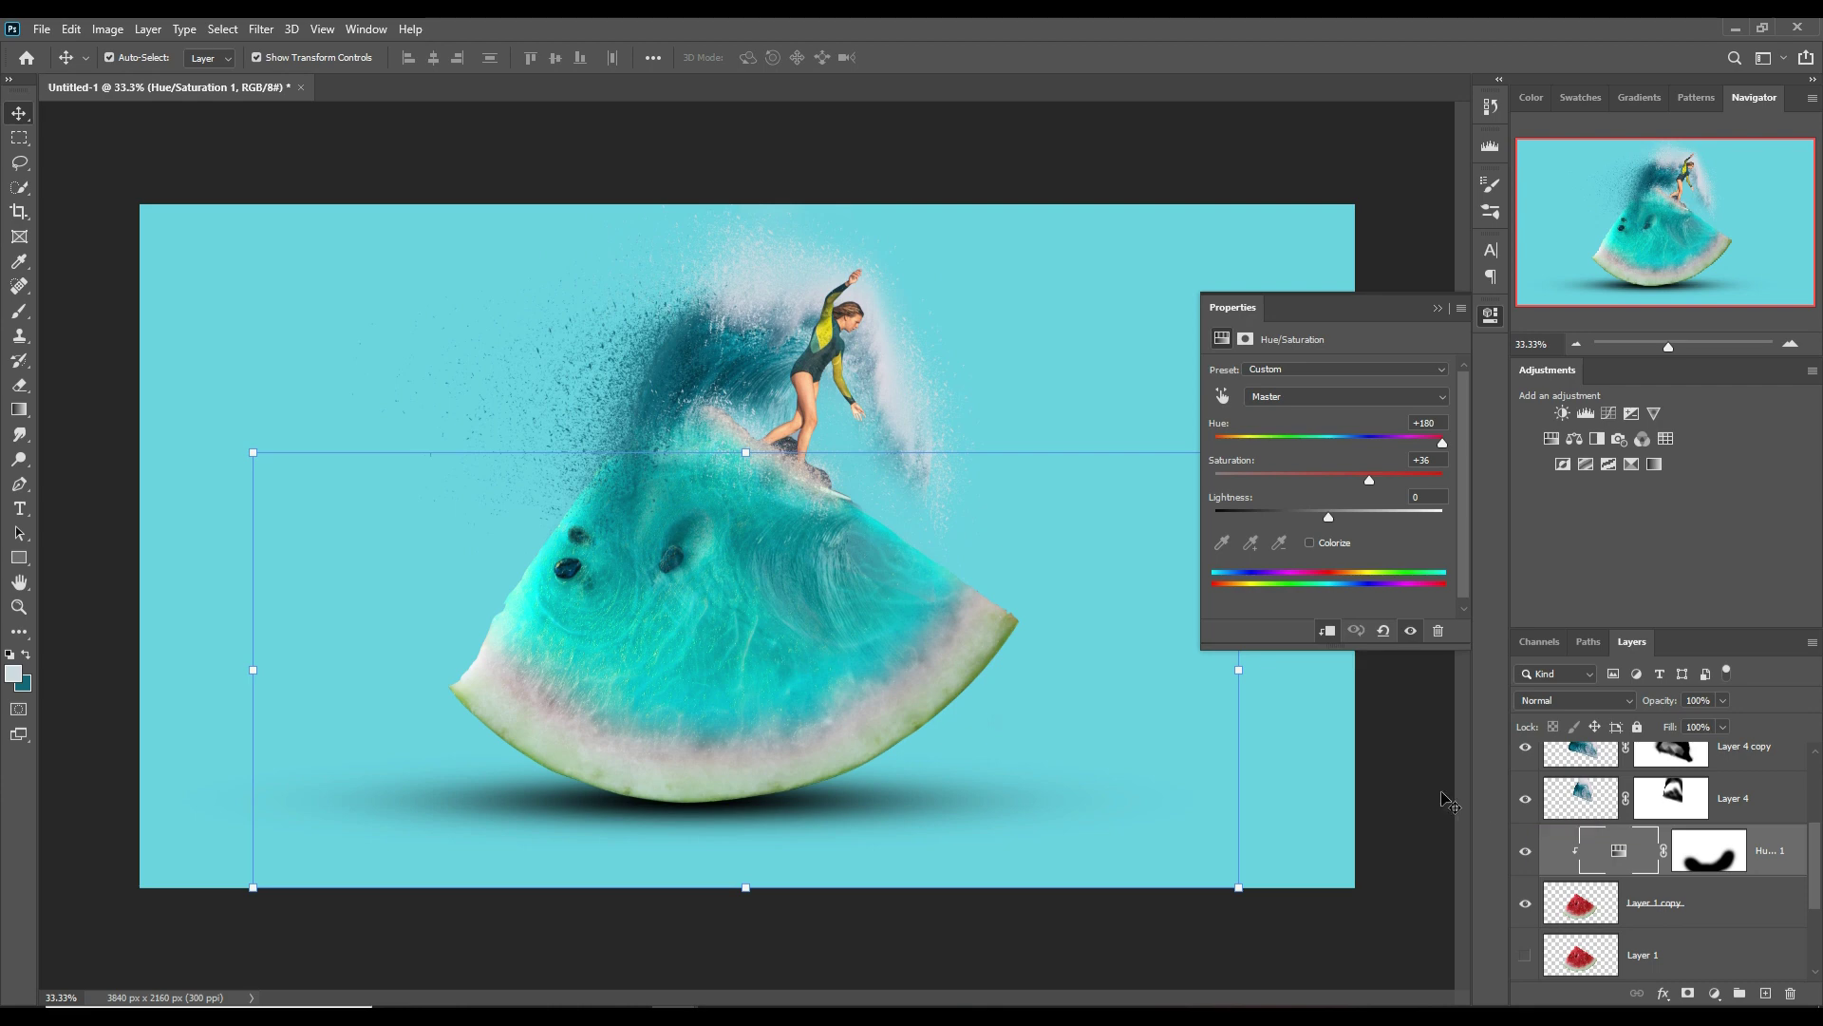
left_click_drag(1442, 439, 1223, 446)
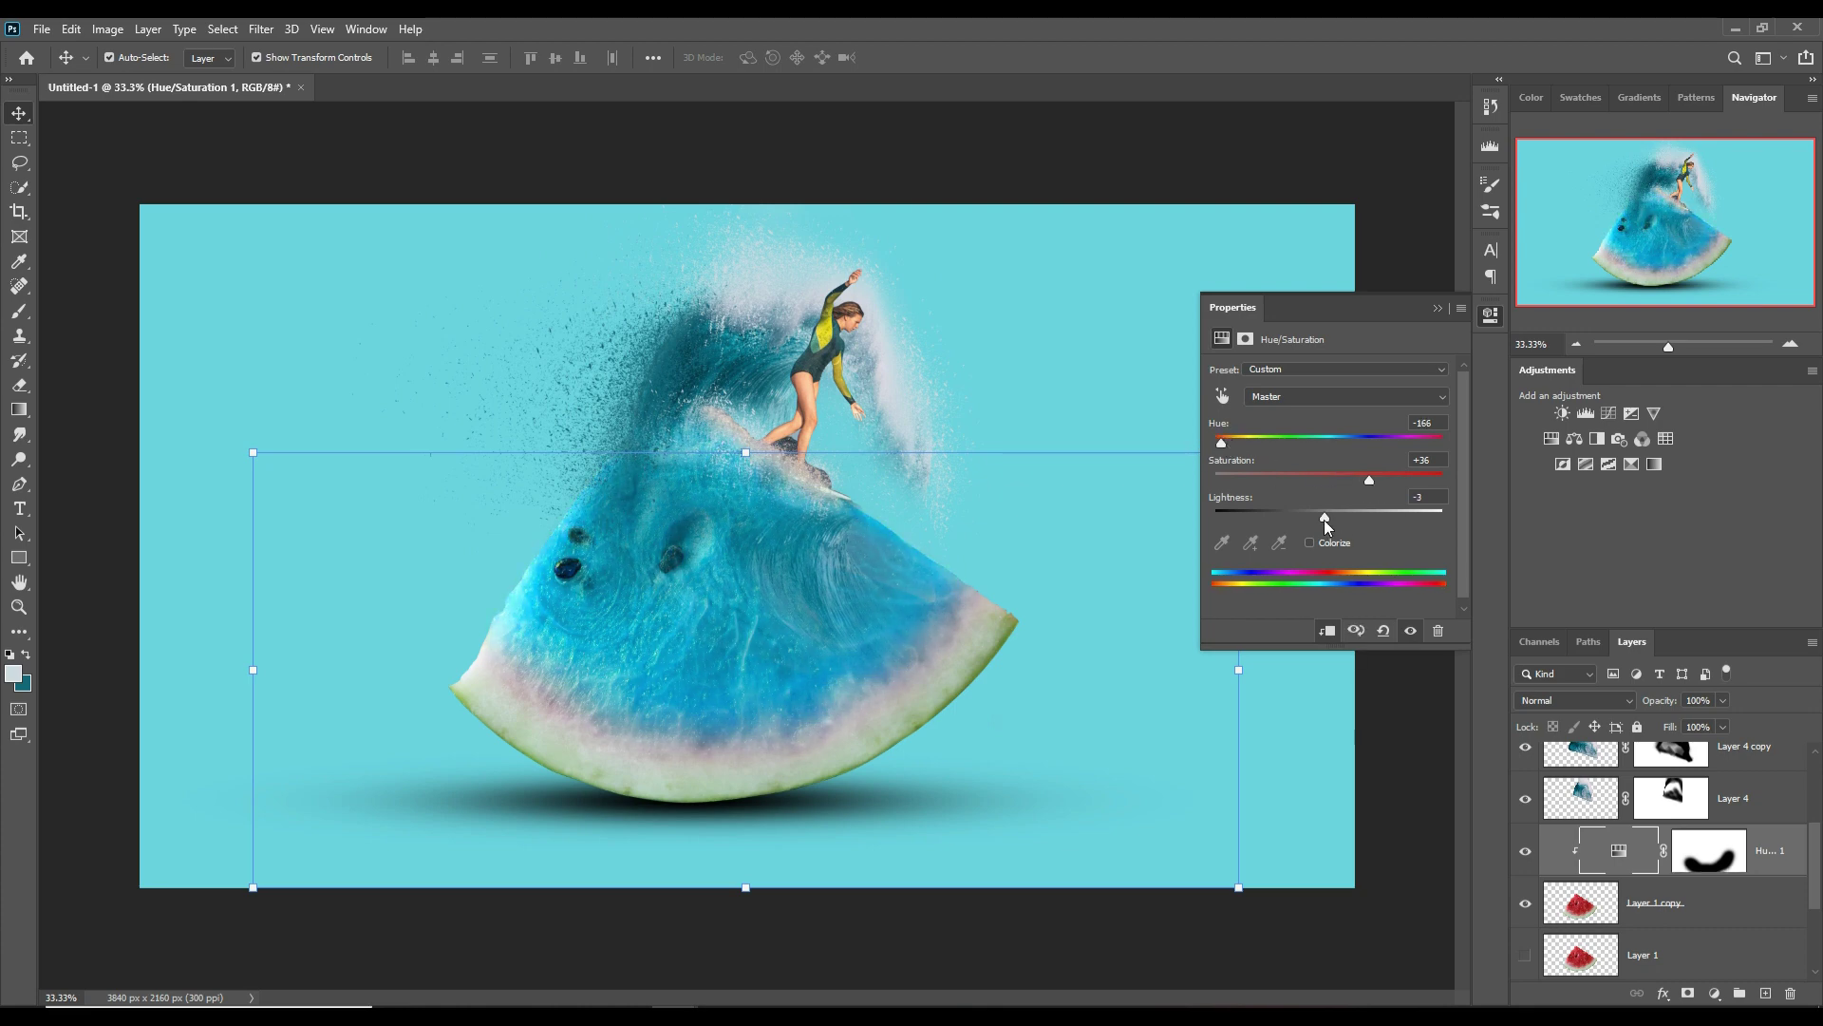
left_click_drag(1325, 519, 1293, 520)
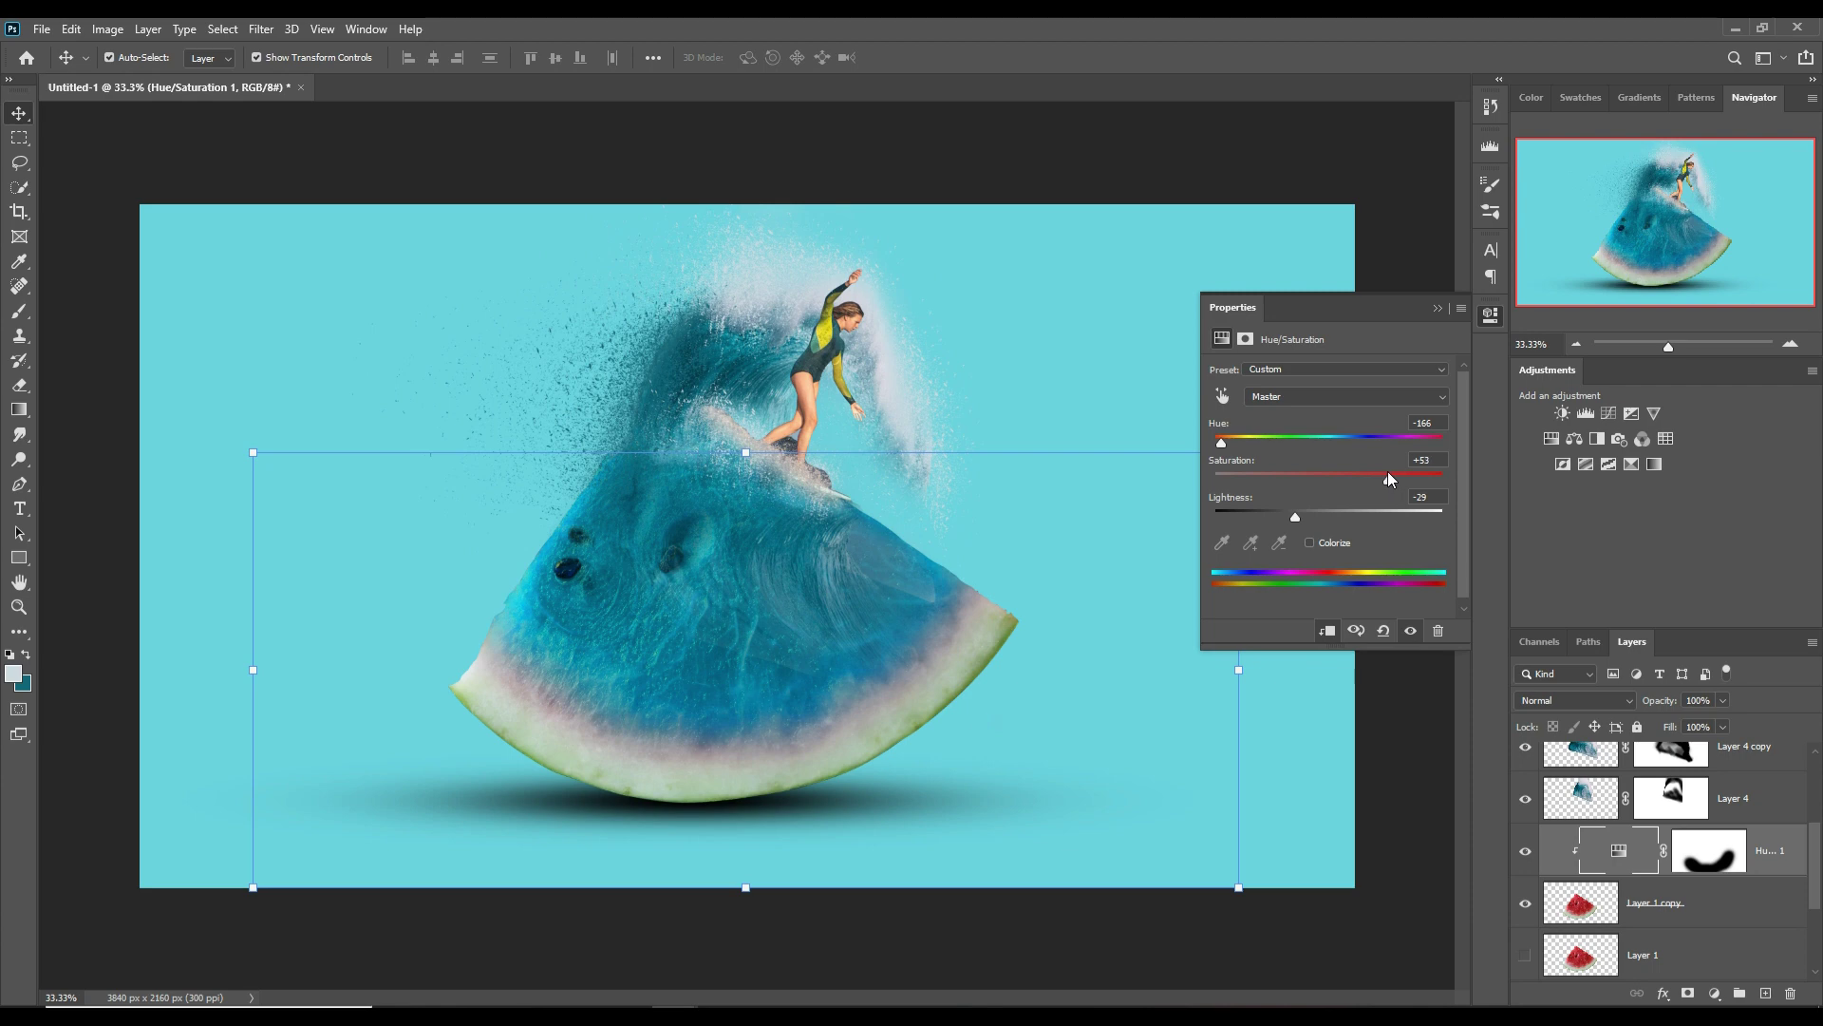
left_click(1438, 307)
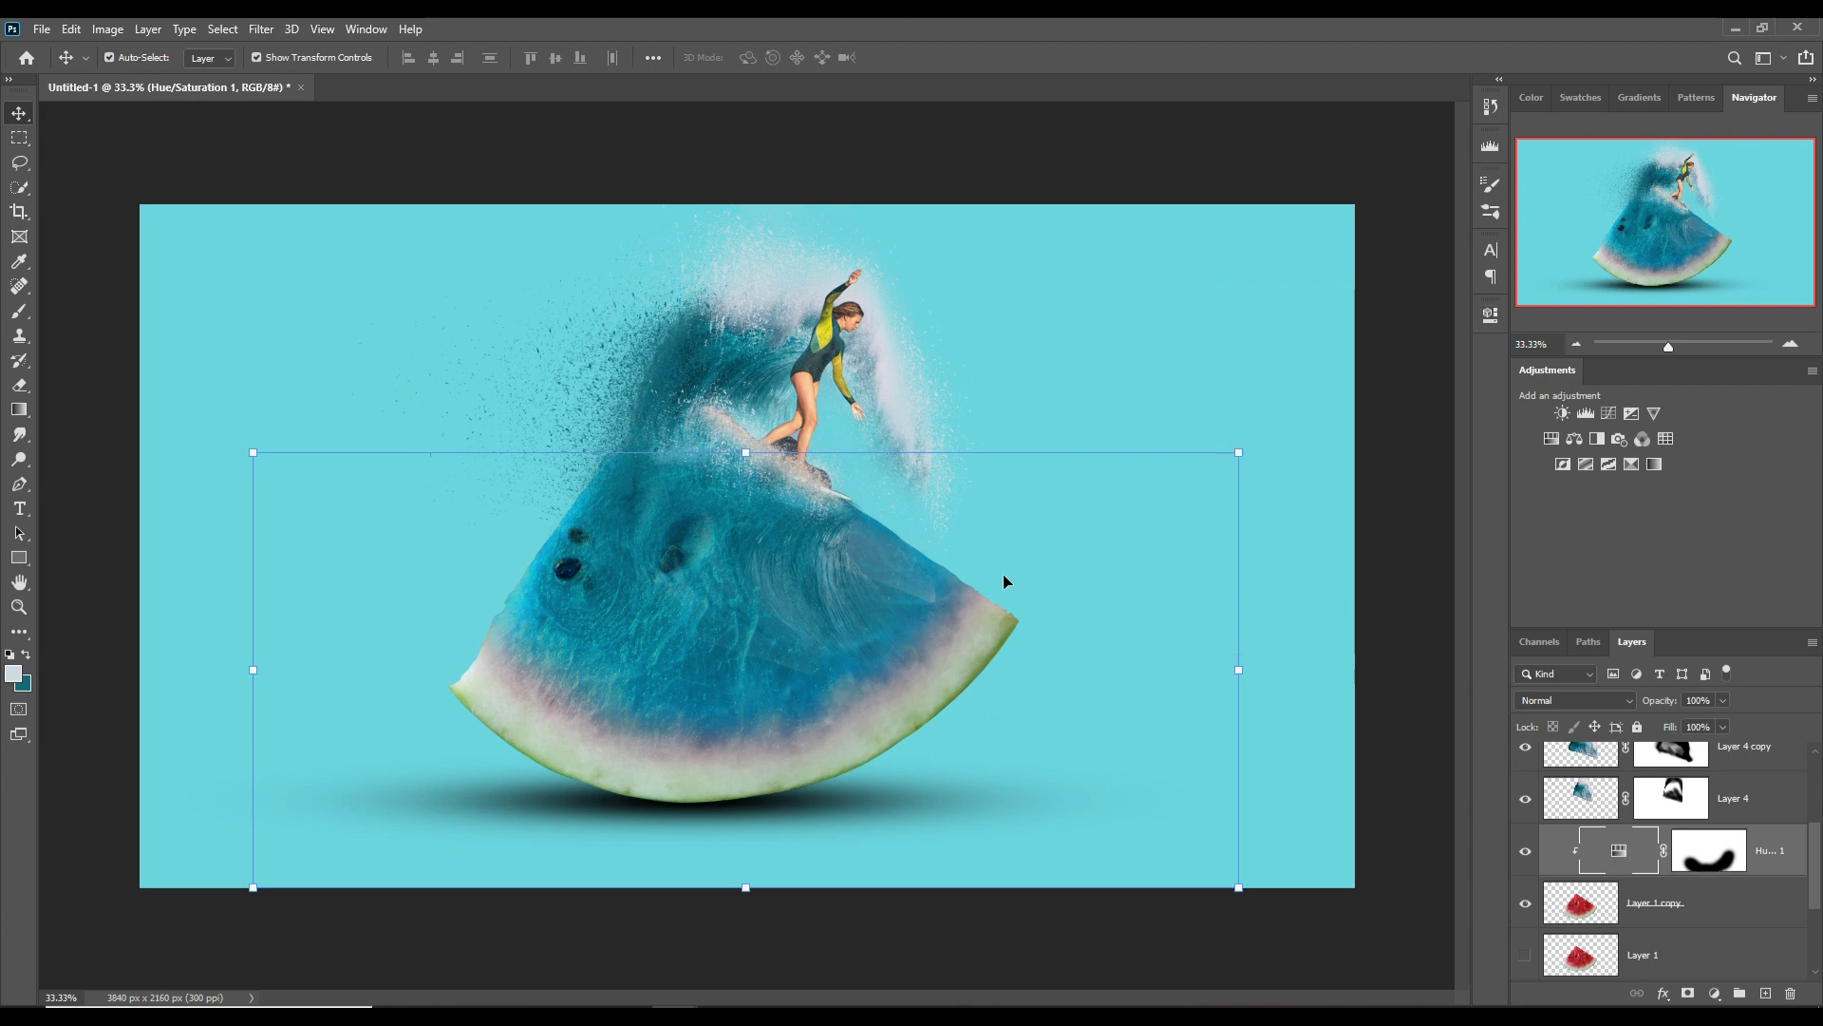
- Lasso the dark seed on the slice's left and copy it to its own layer
left_click(1742, 907)
scroll(1743, 907, "down", 1)
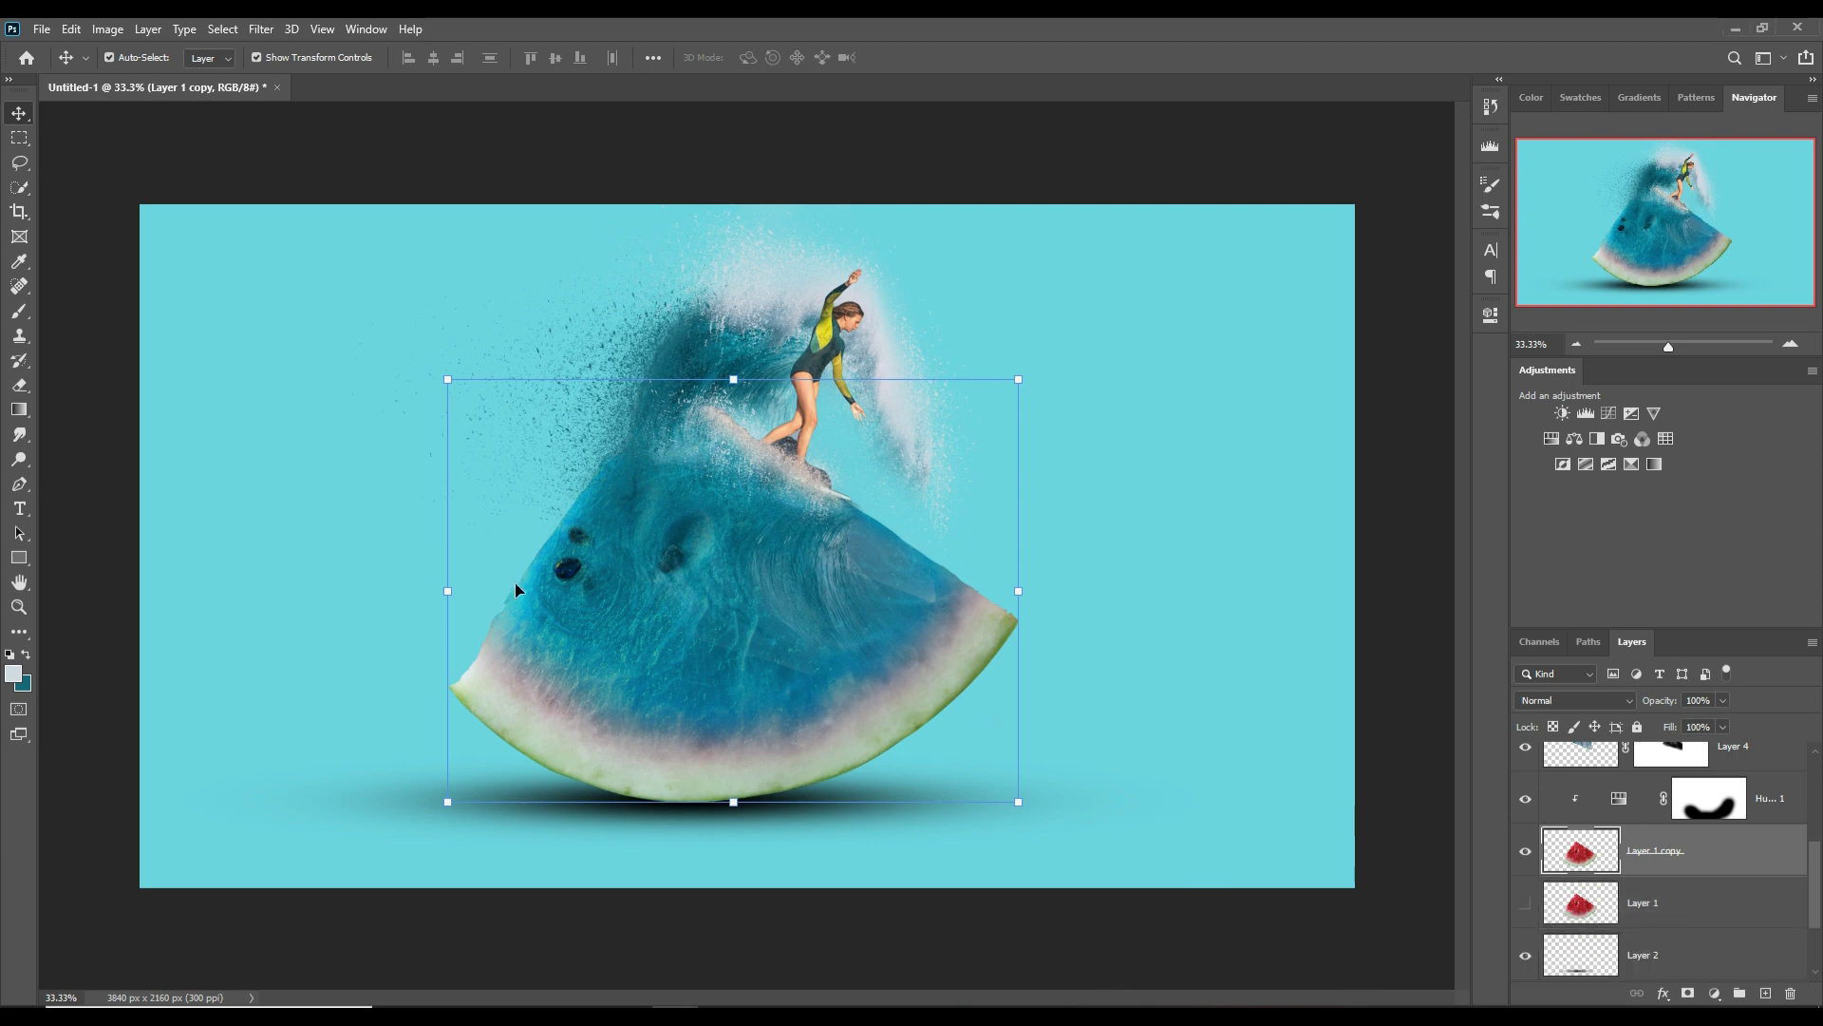
left_click(20, 166)
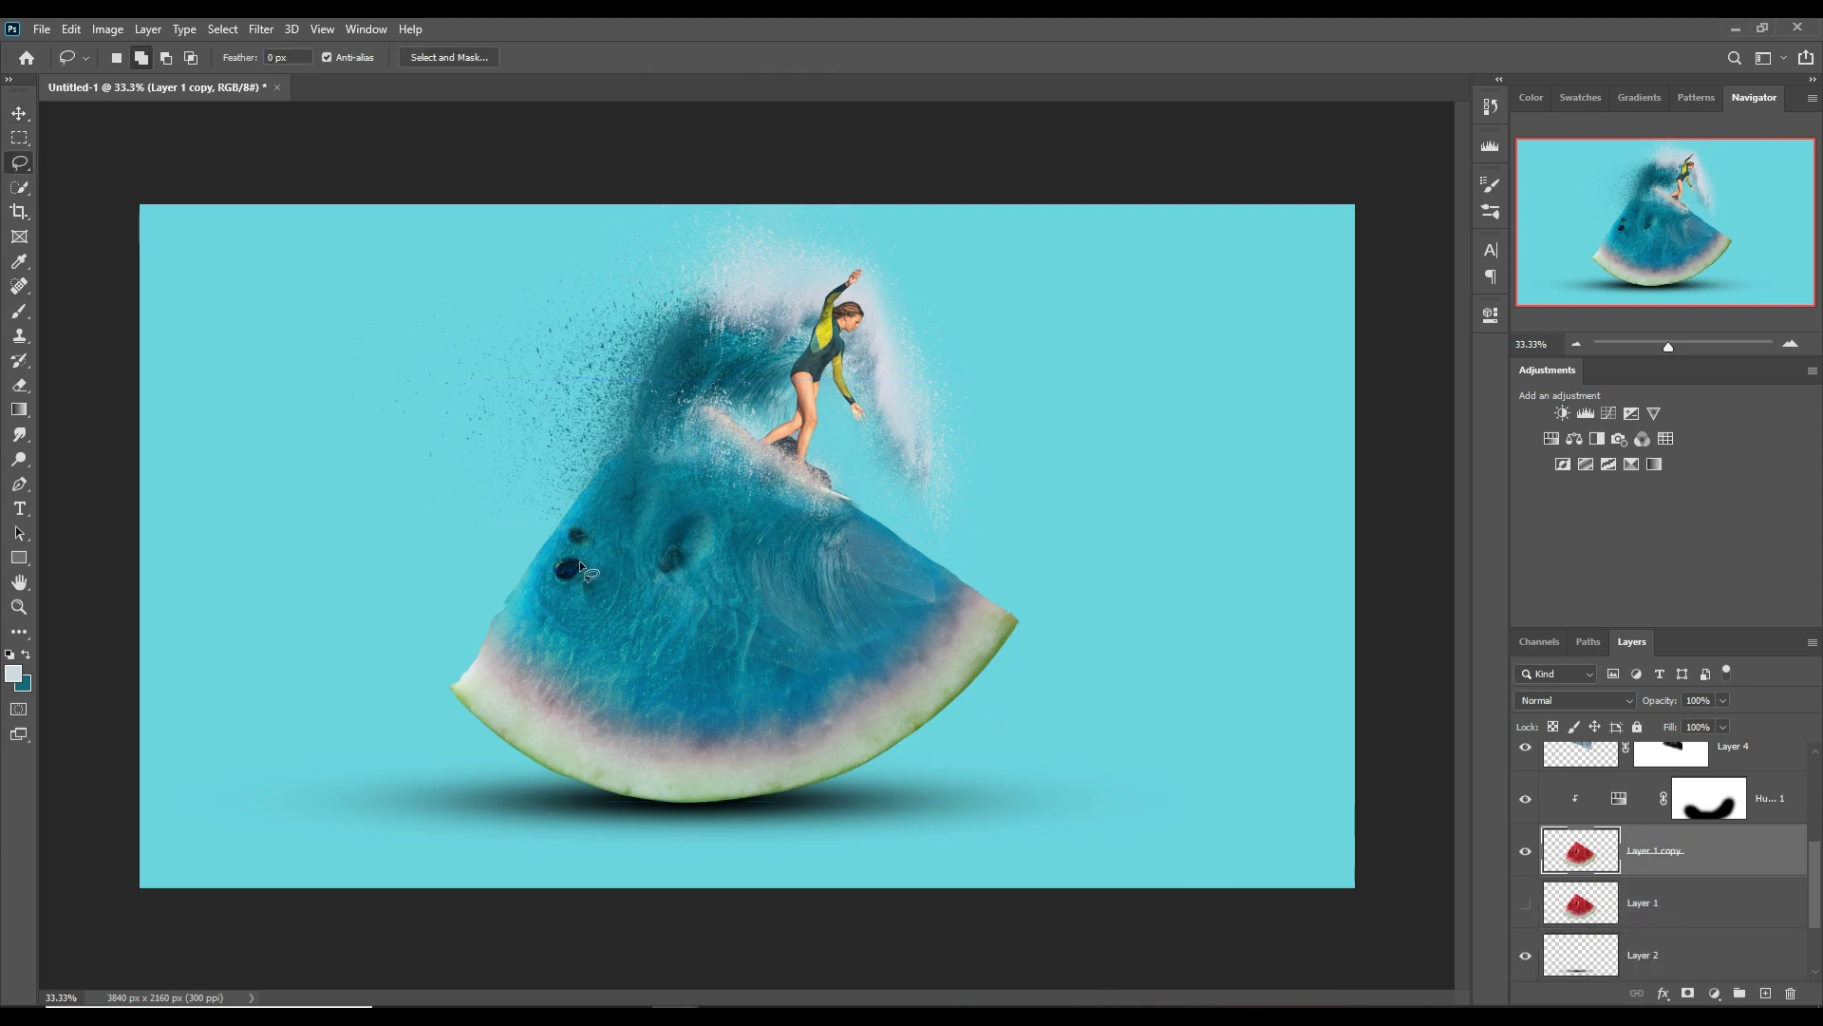
left_click_drag(580, 563, 557, 564)
key("ctrl+j")
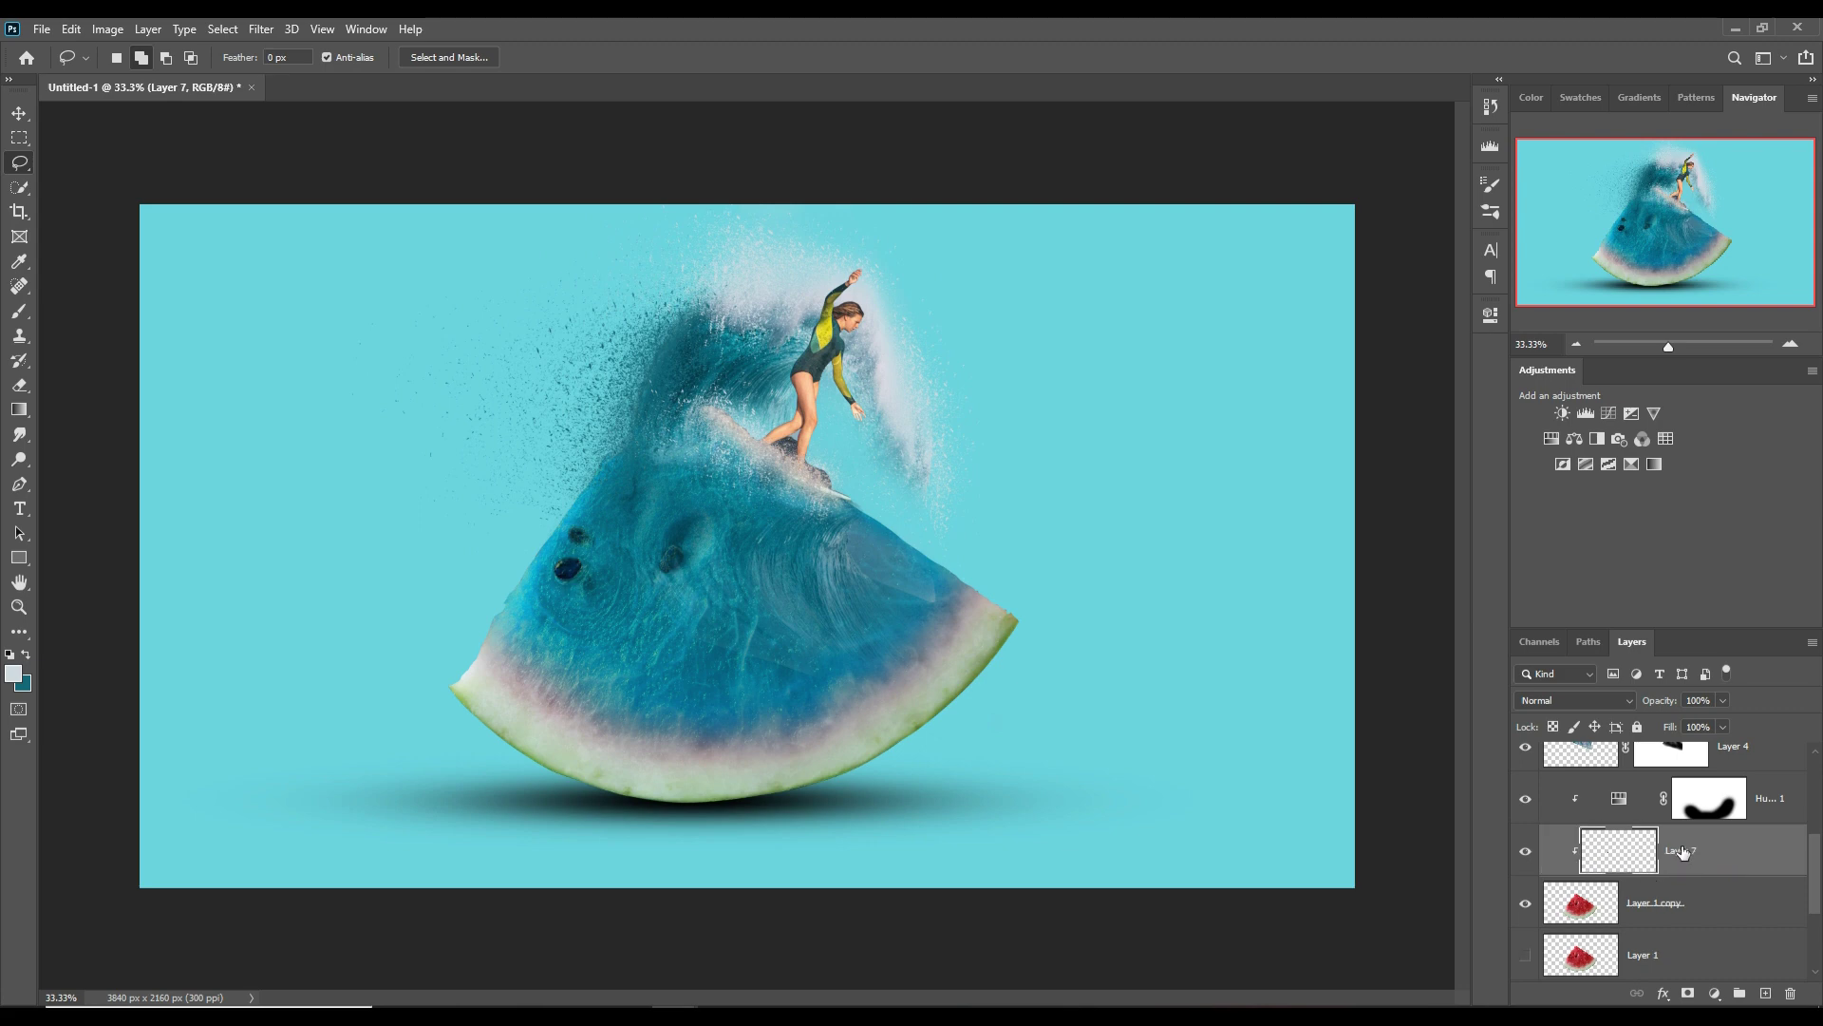
- Place the seed layer, Layer 7, just below the Hue/Saturation adjustment
left_click_drag(1684, 852, 1750, 798)
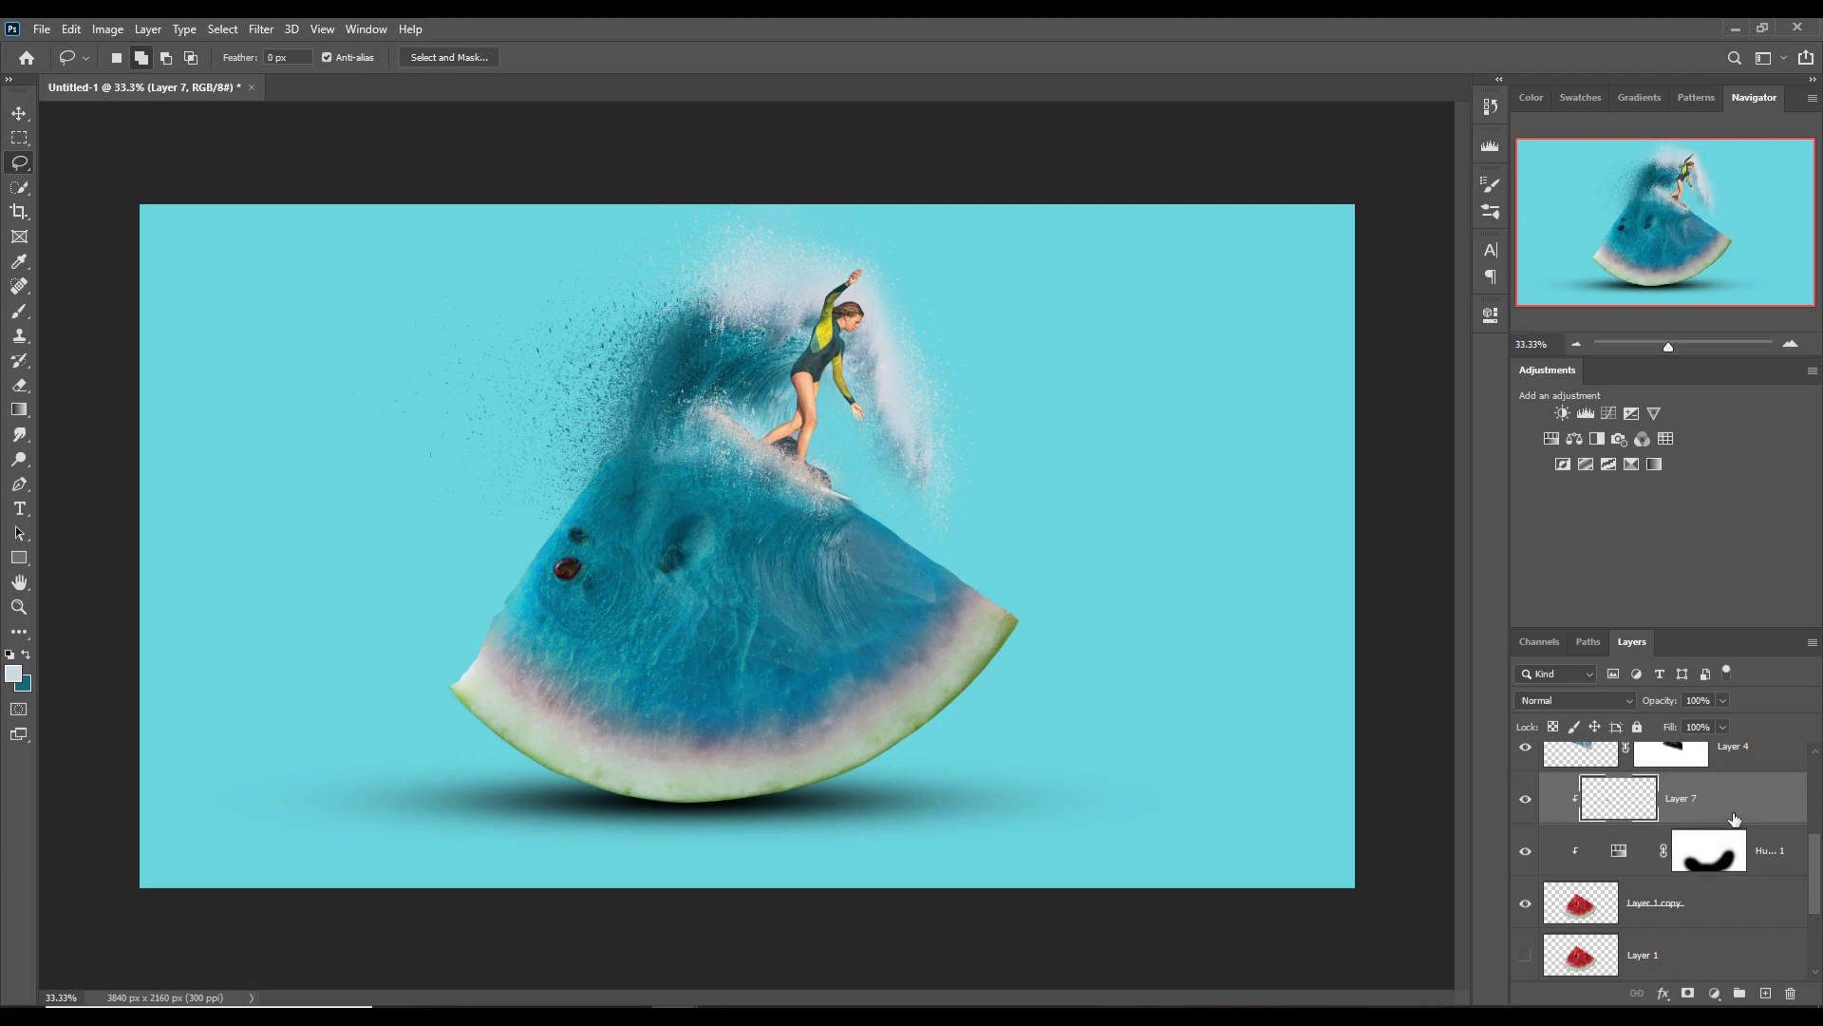
left_click_drag(1734, 818, 1743, 876)
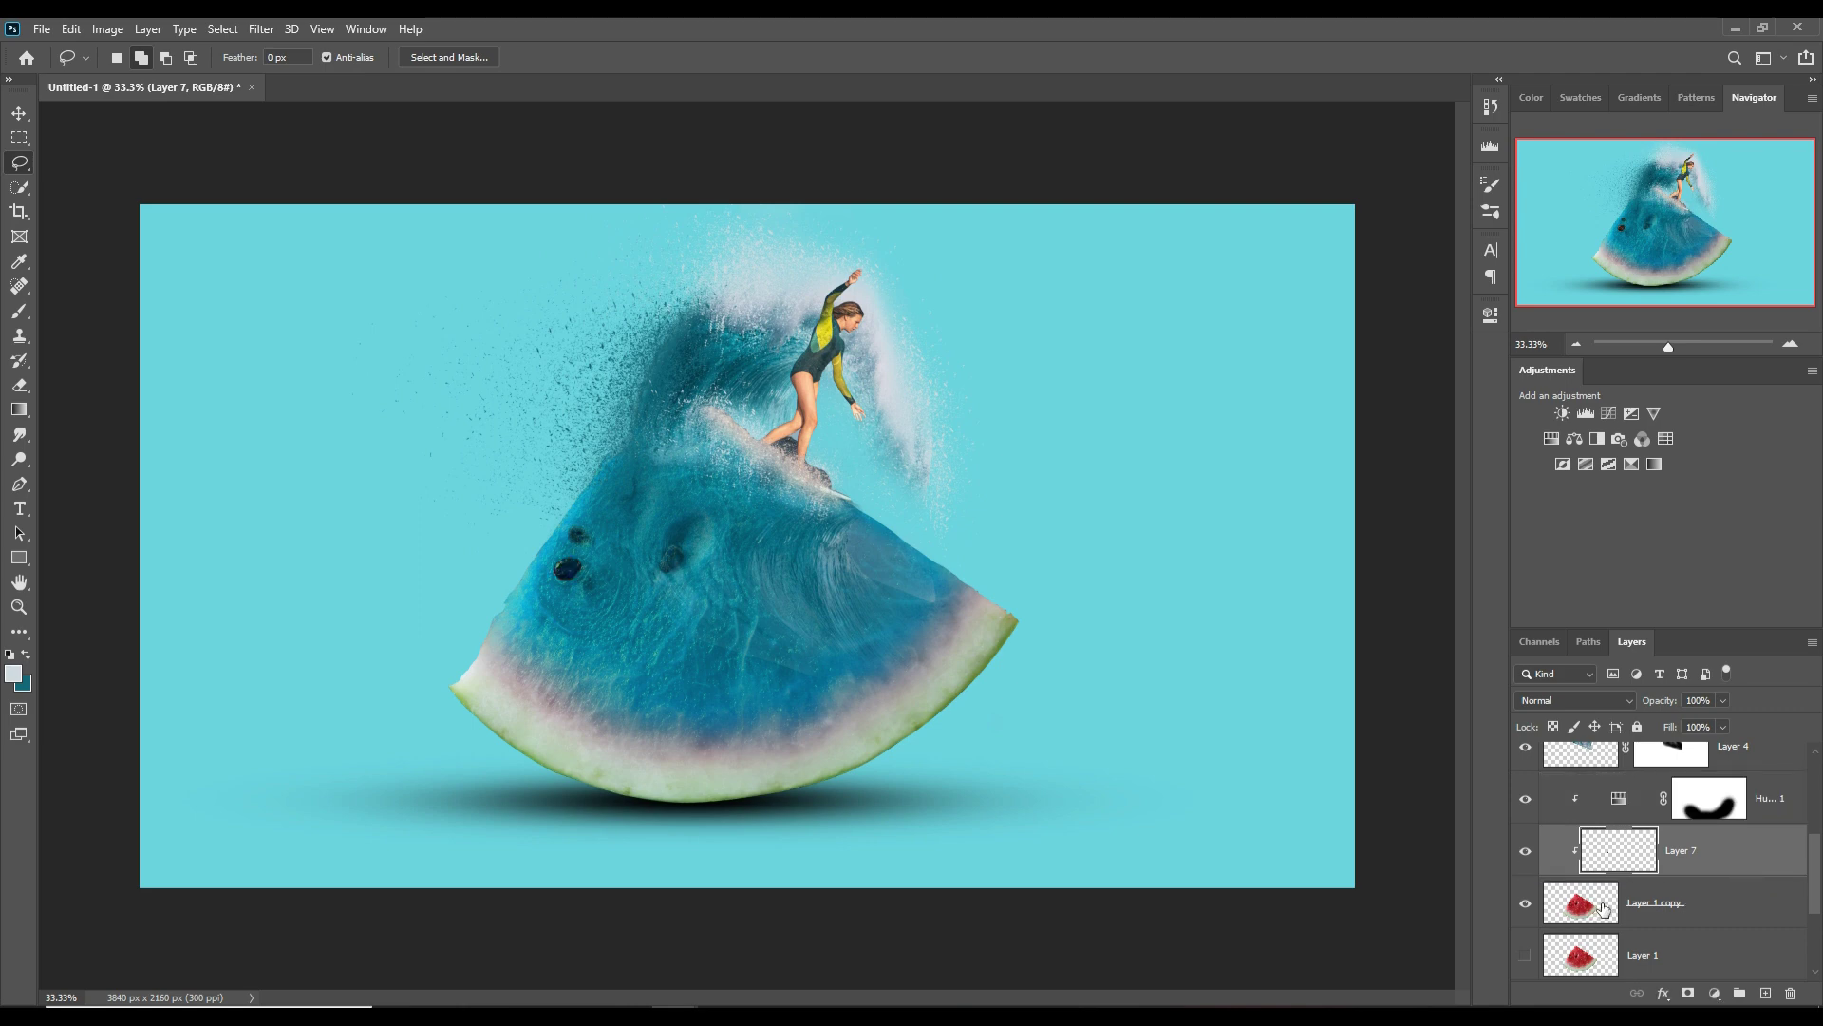
left_click(19, 112)
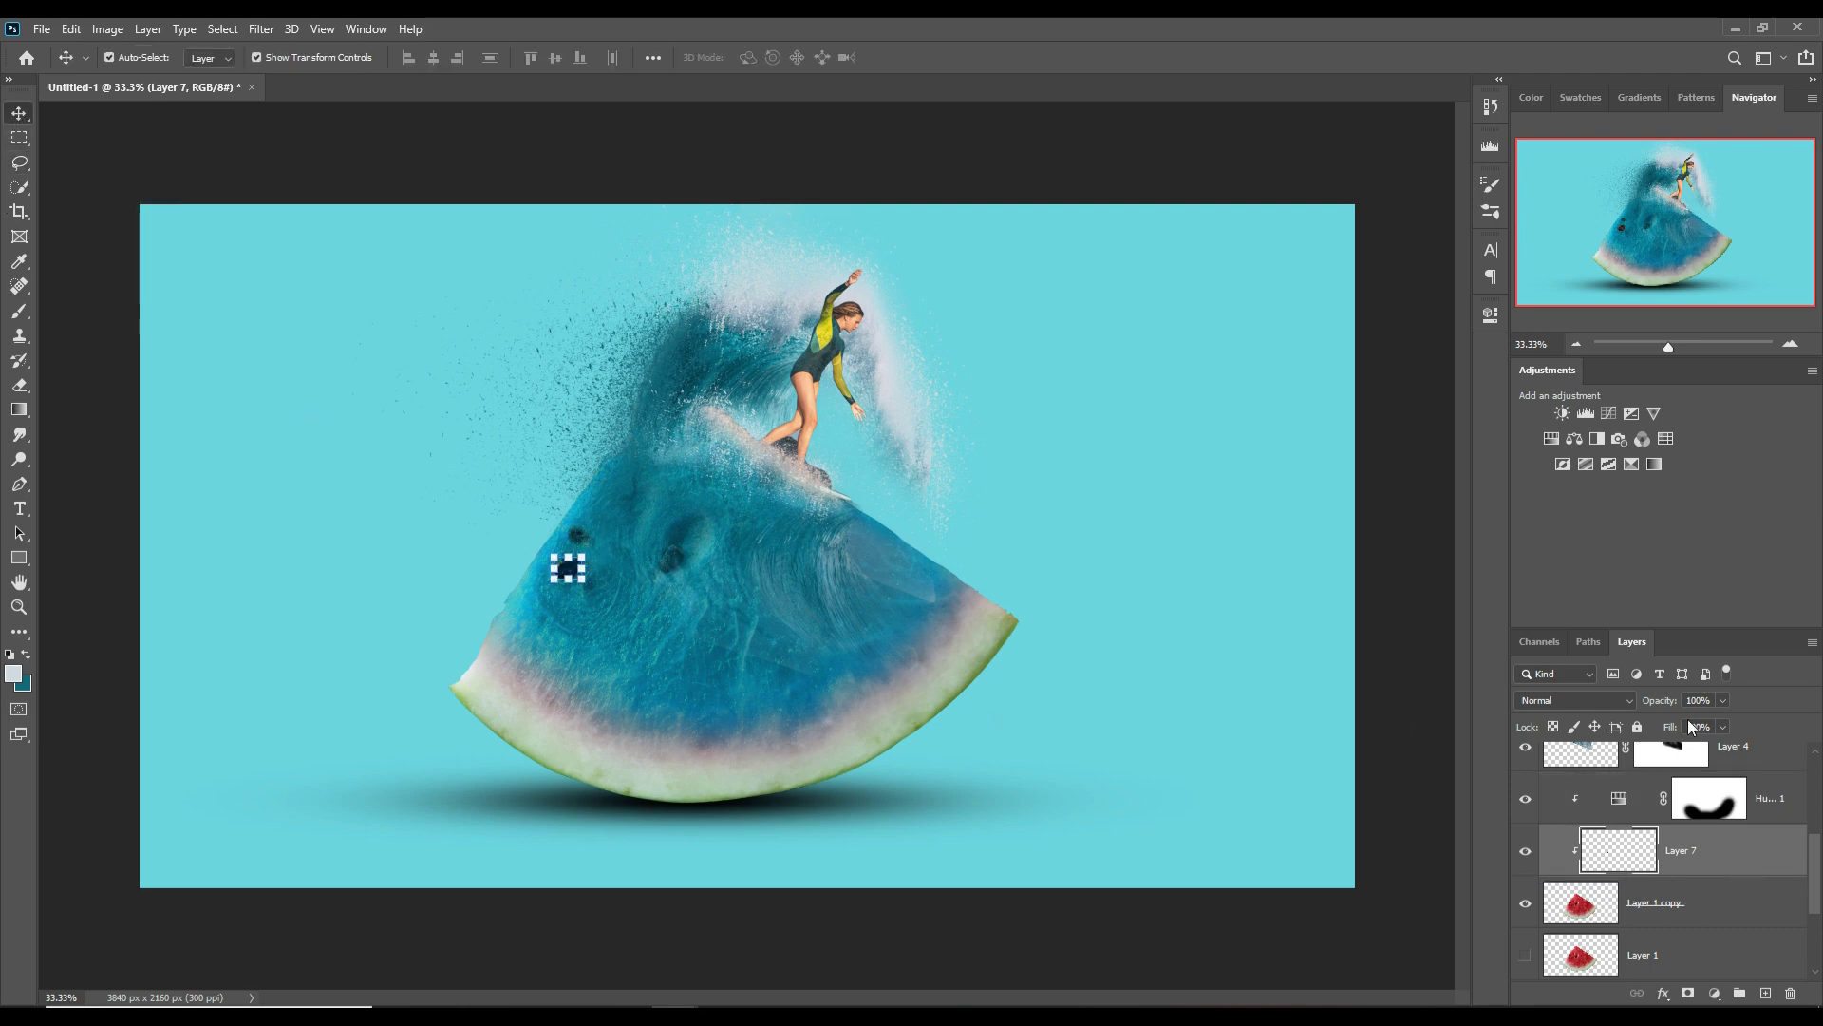
- Duplicate the seed and nudge the copy right and down into the middle flesh
key("alt+Right")
key("shift+Right")
key("shift+Right")
key("shift+Right")
key("shift+Right")
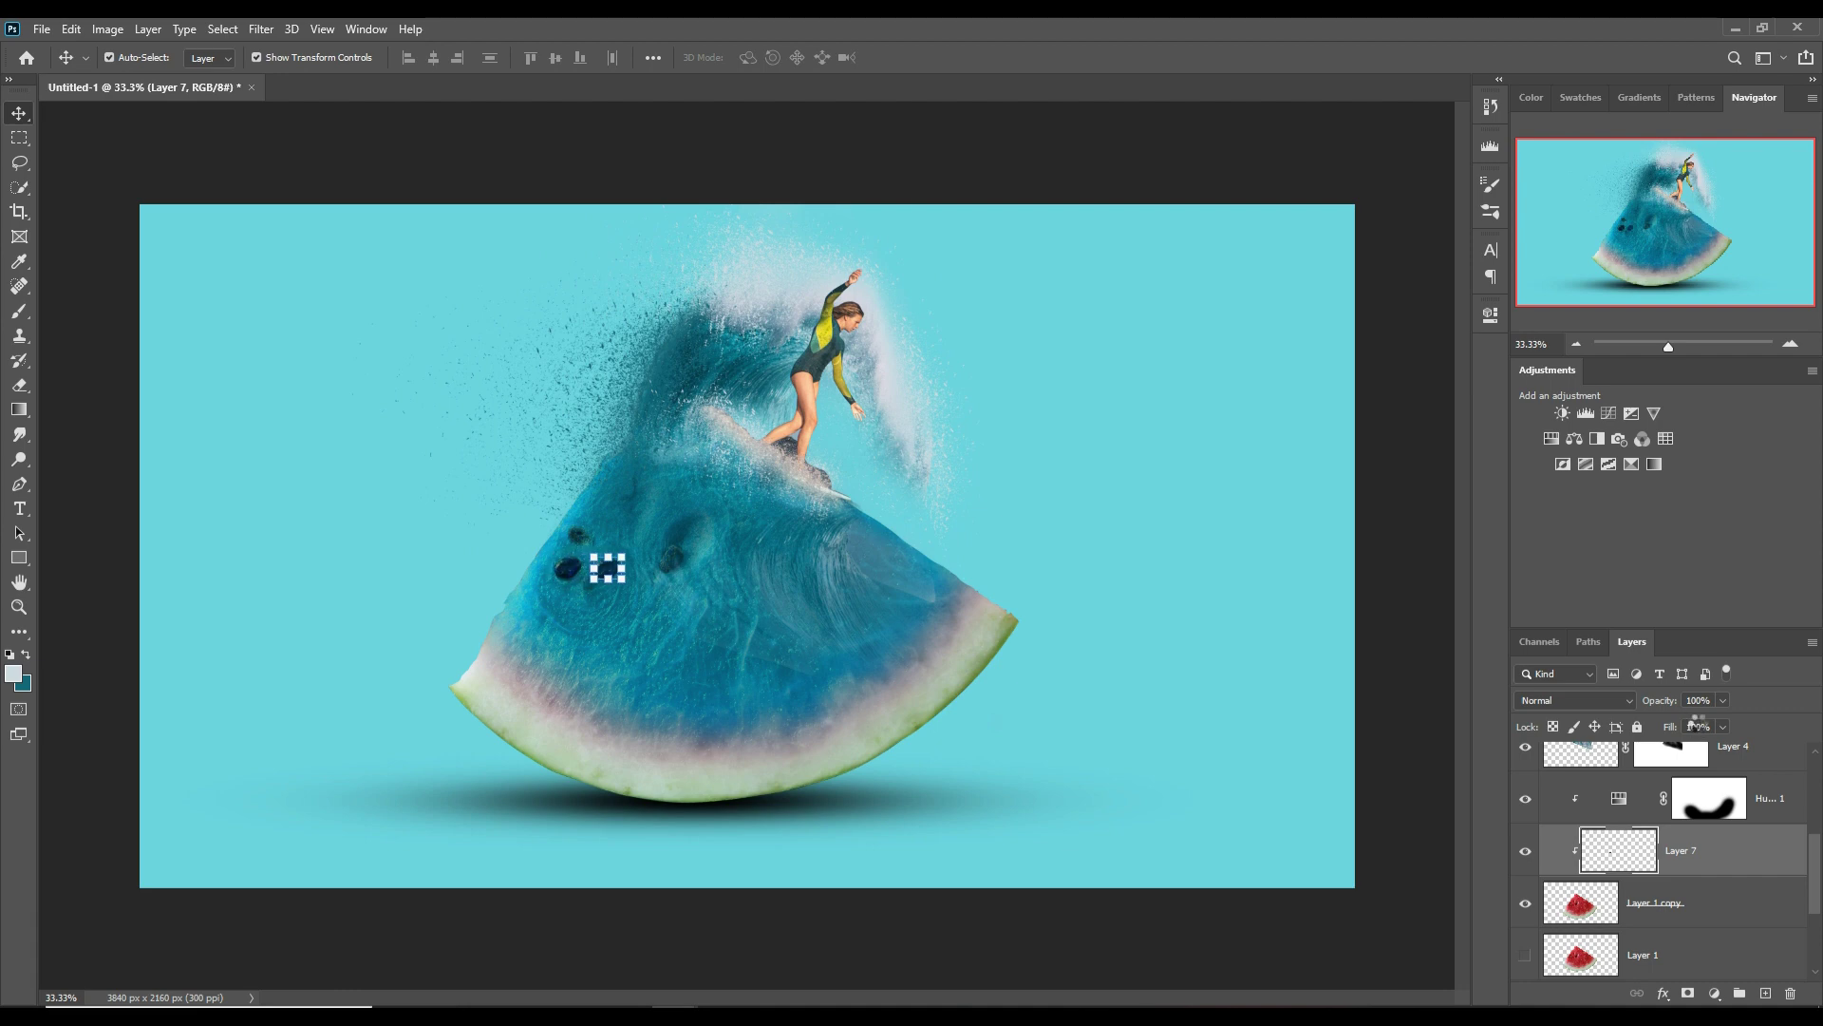
key("shift+Right")
key("shift+Right")
key("shift+Right")
key("shift+Right")
key("shift+Right")
key("shift+Right")
key("shift+Right")
key("shift+Right")
key("shift+Right")
key("shift+Right")
key("shift+Right")
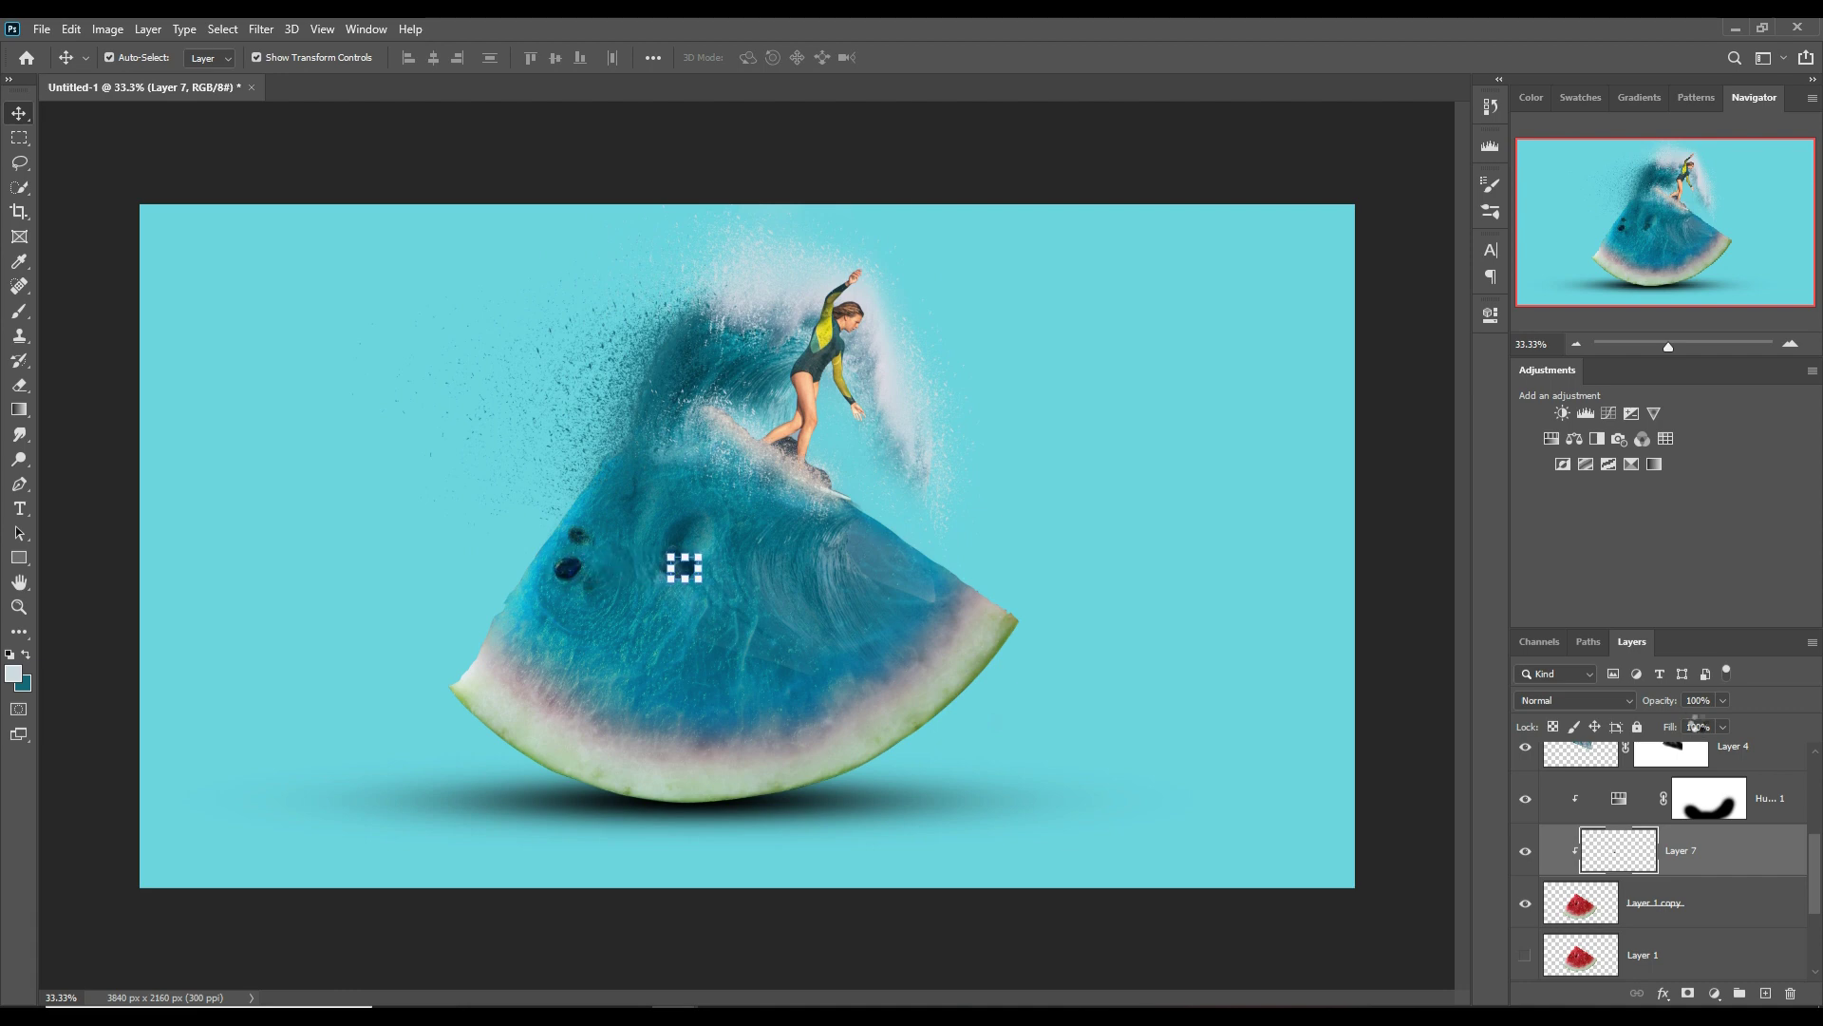
key("shift+Right")
key("shift+Right")
key("shift+Right")
key("shift+Right")
key("shift+Right")
key("shift+Right")
key("shift+Down")
key("shift+Down")
key("shift+Down")
key("shift+Down")
key("shift+Down")
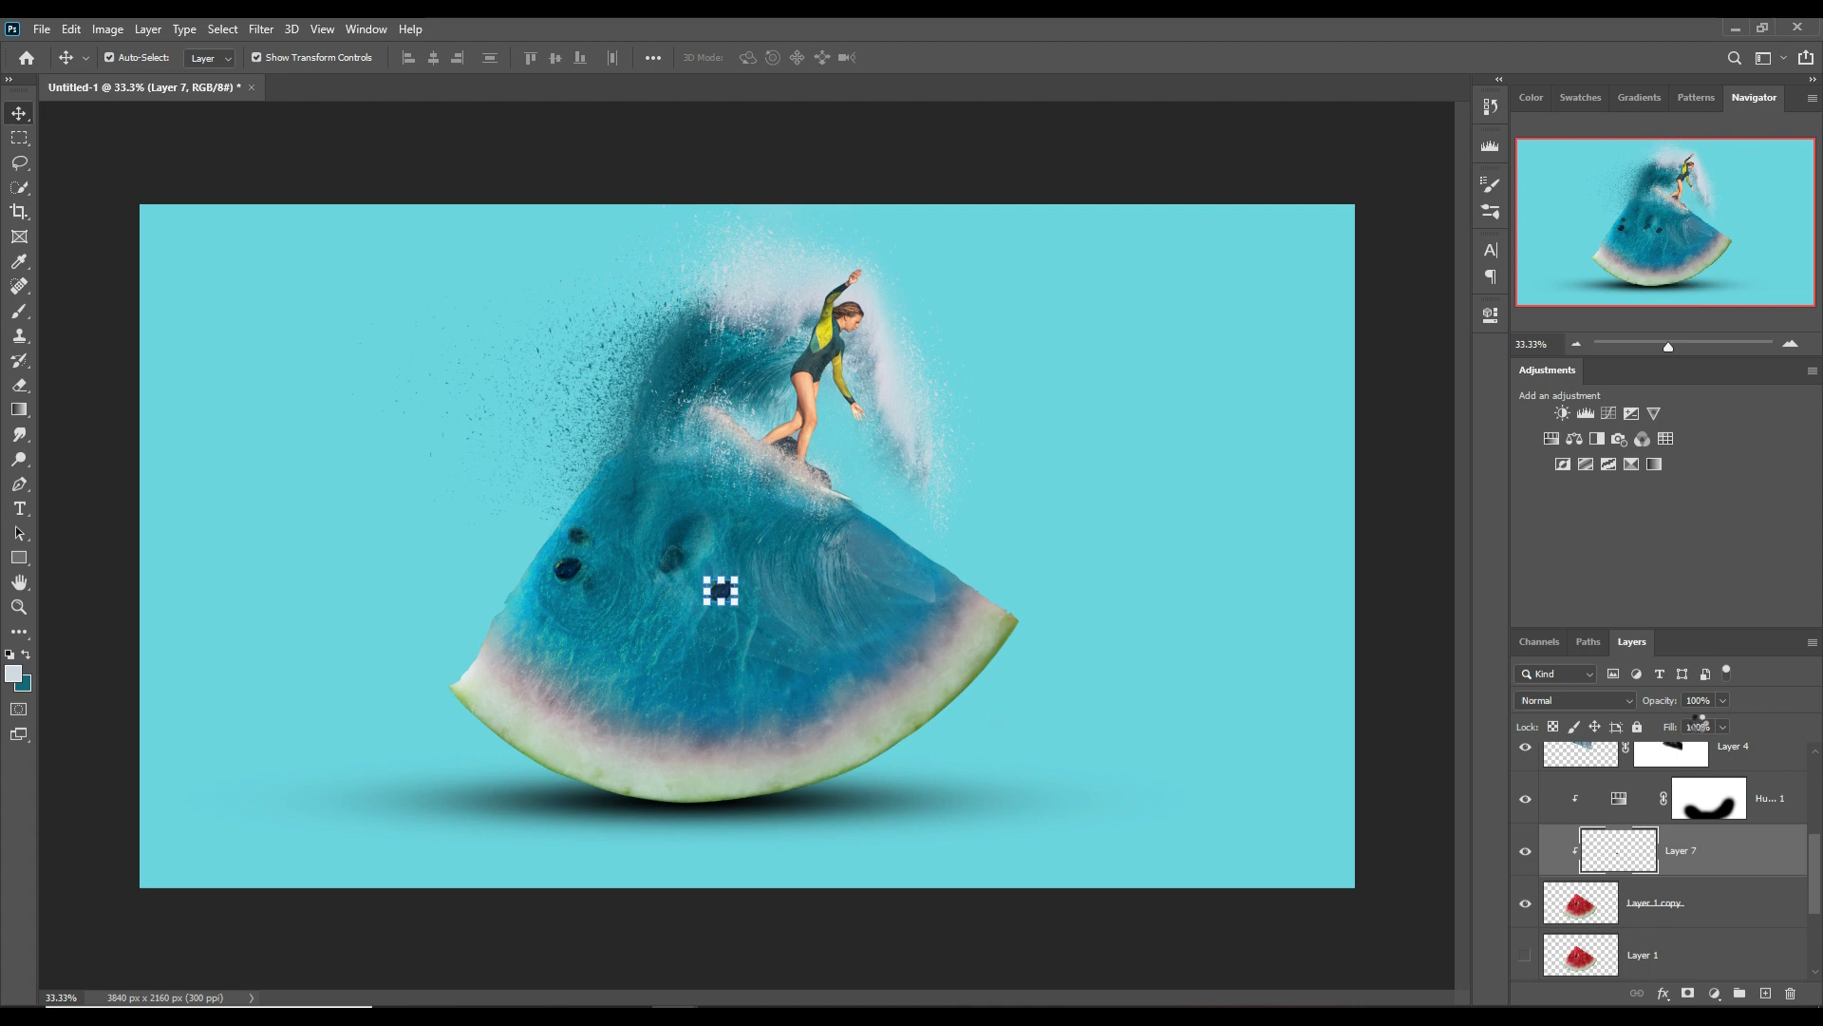
key("shift+Down")
key("shift+Down")
key("shift+Down")
key("shift+Down")
key("shift+Down")
key("shift+Down")
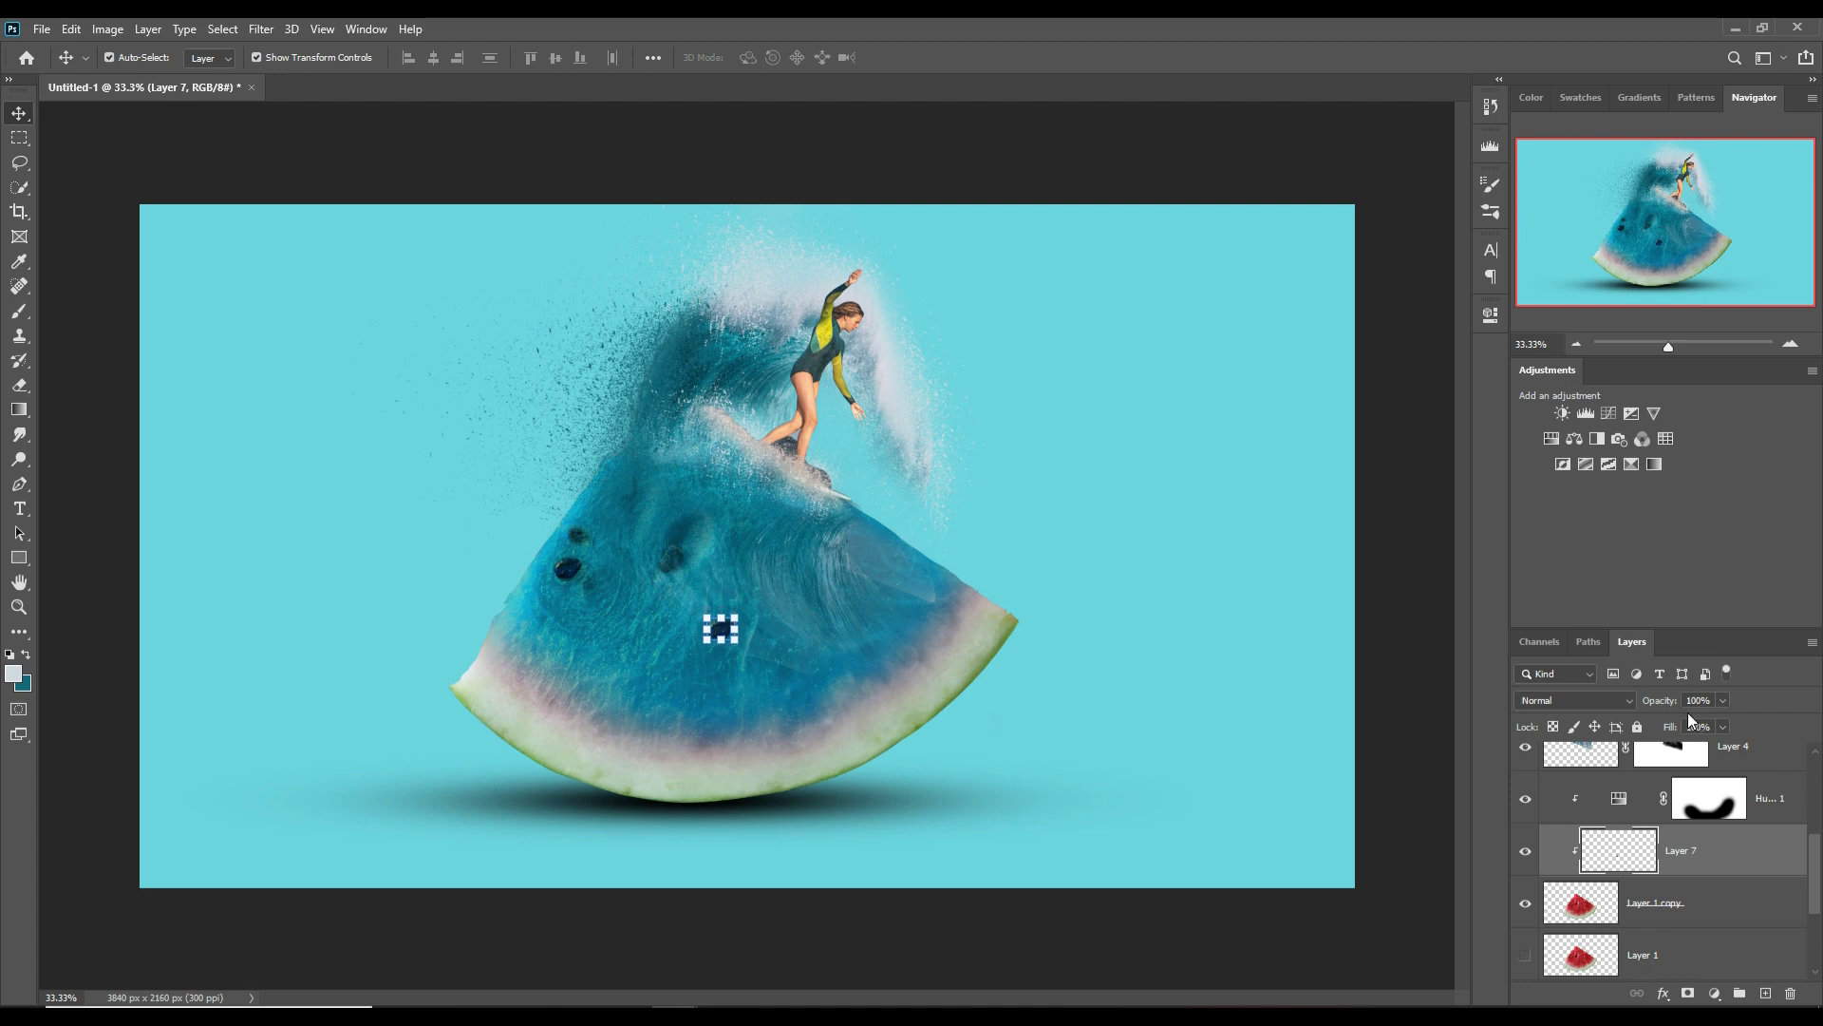
key("shift+Down")
key("shift+Down")
key("shift+Down")
key("shift+Down")
- Add a white layer mask to Layer 1 copy and set the brush to 14% opacity
left_click(1655, 902)
left_click(1688, 994)
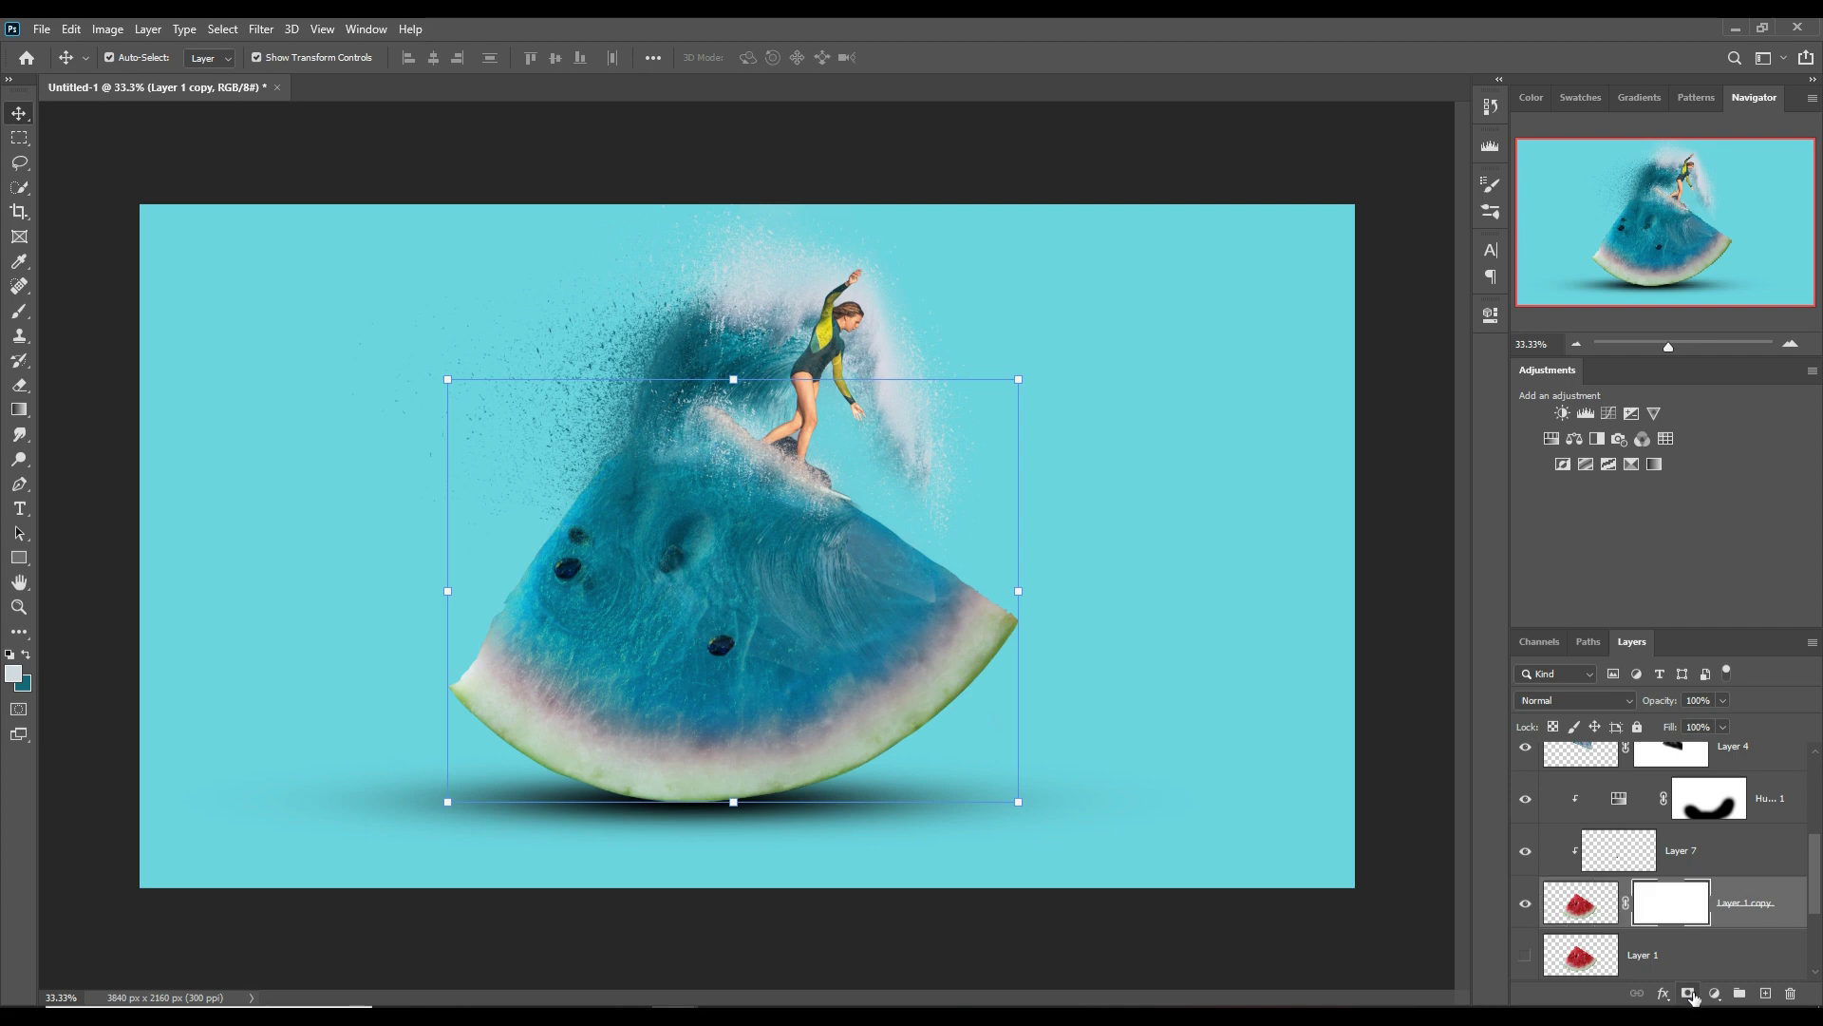
left_click(18, 313)
left_click(436, 58)
left_click_drag(443, 87, 371, 87)
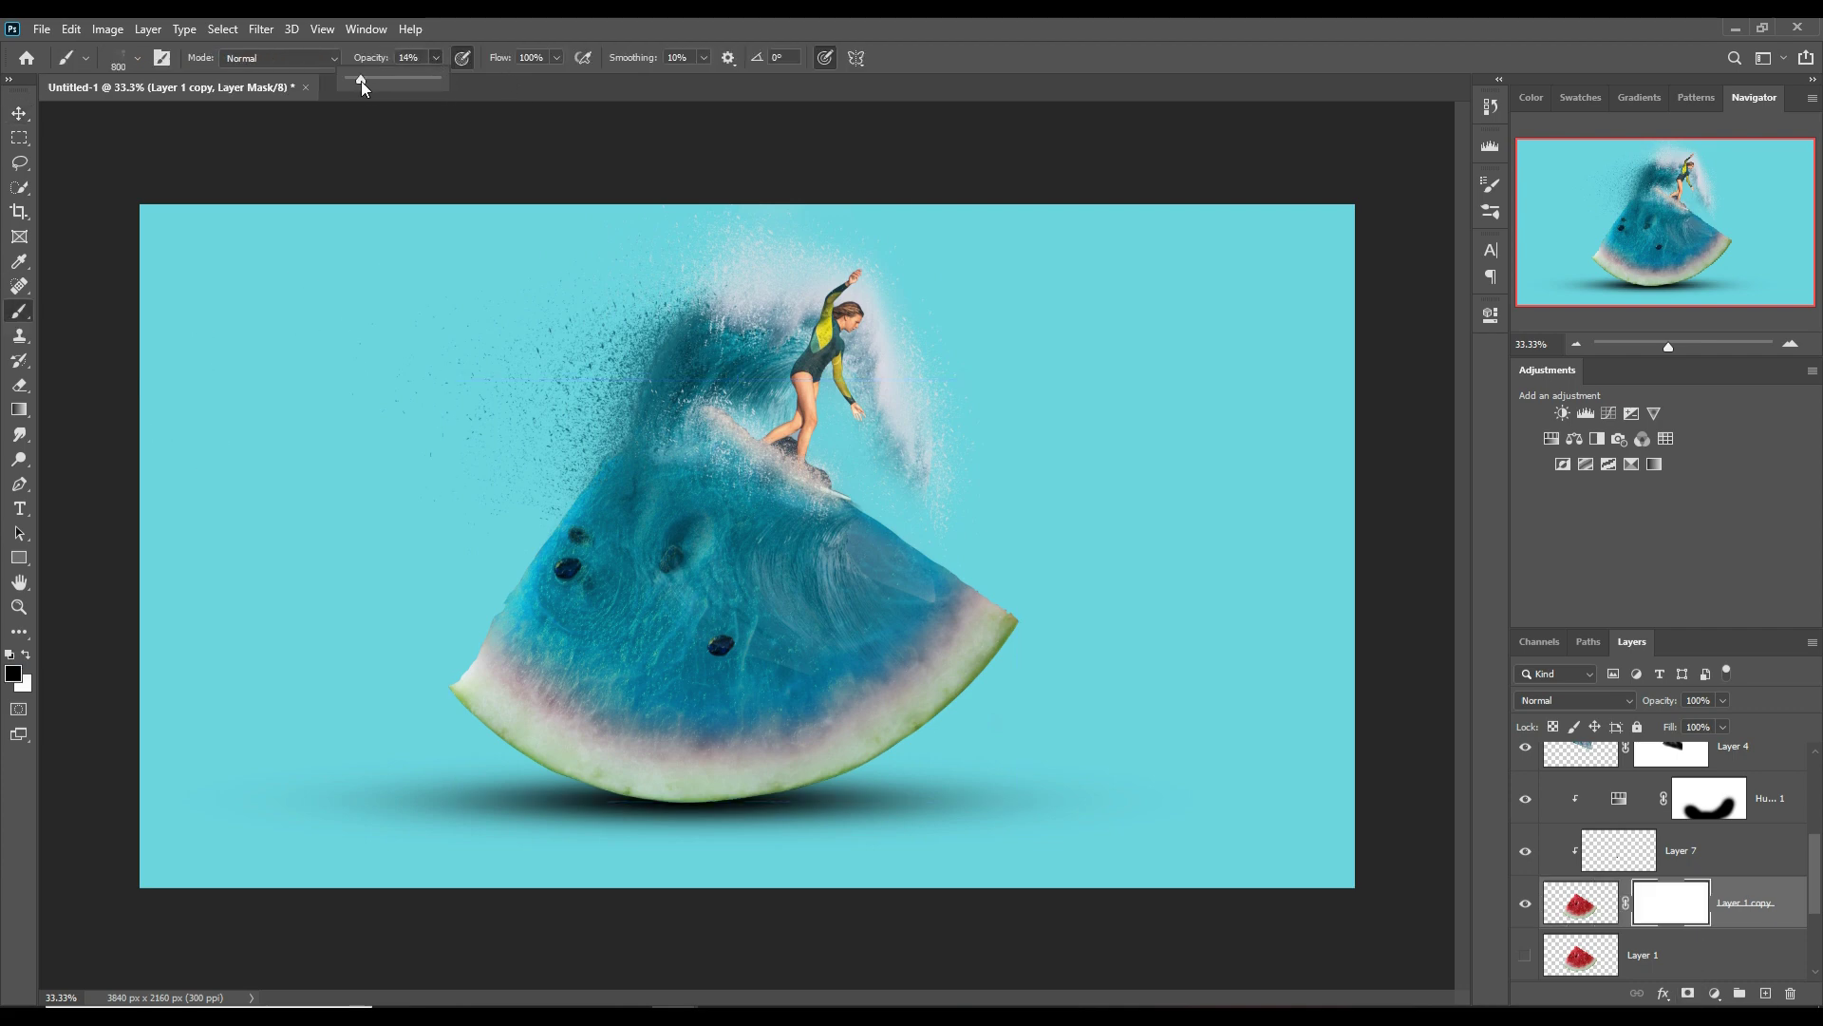
- Paint the mask's middle with a soft round brush to fade the watermelon flesh
left_click(137, 58)
left_click(162, 202)
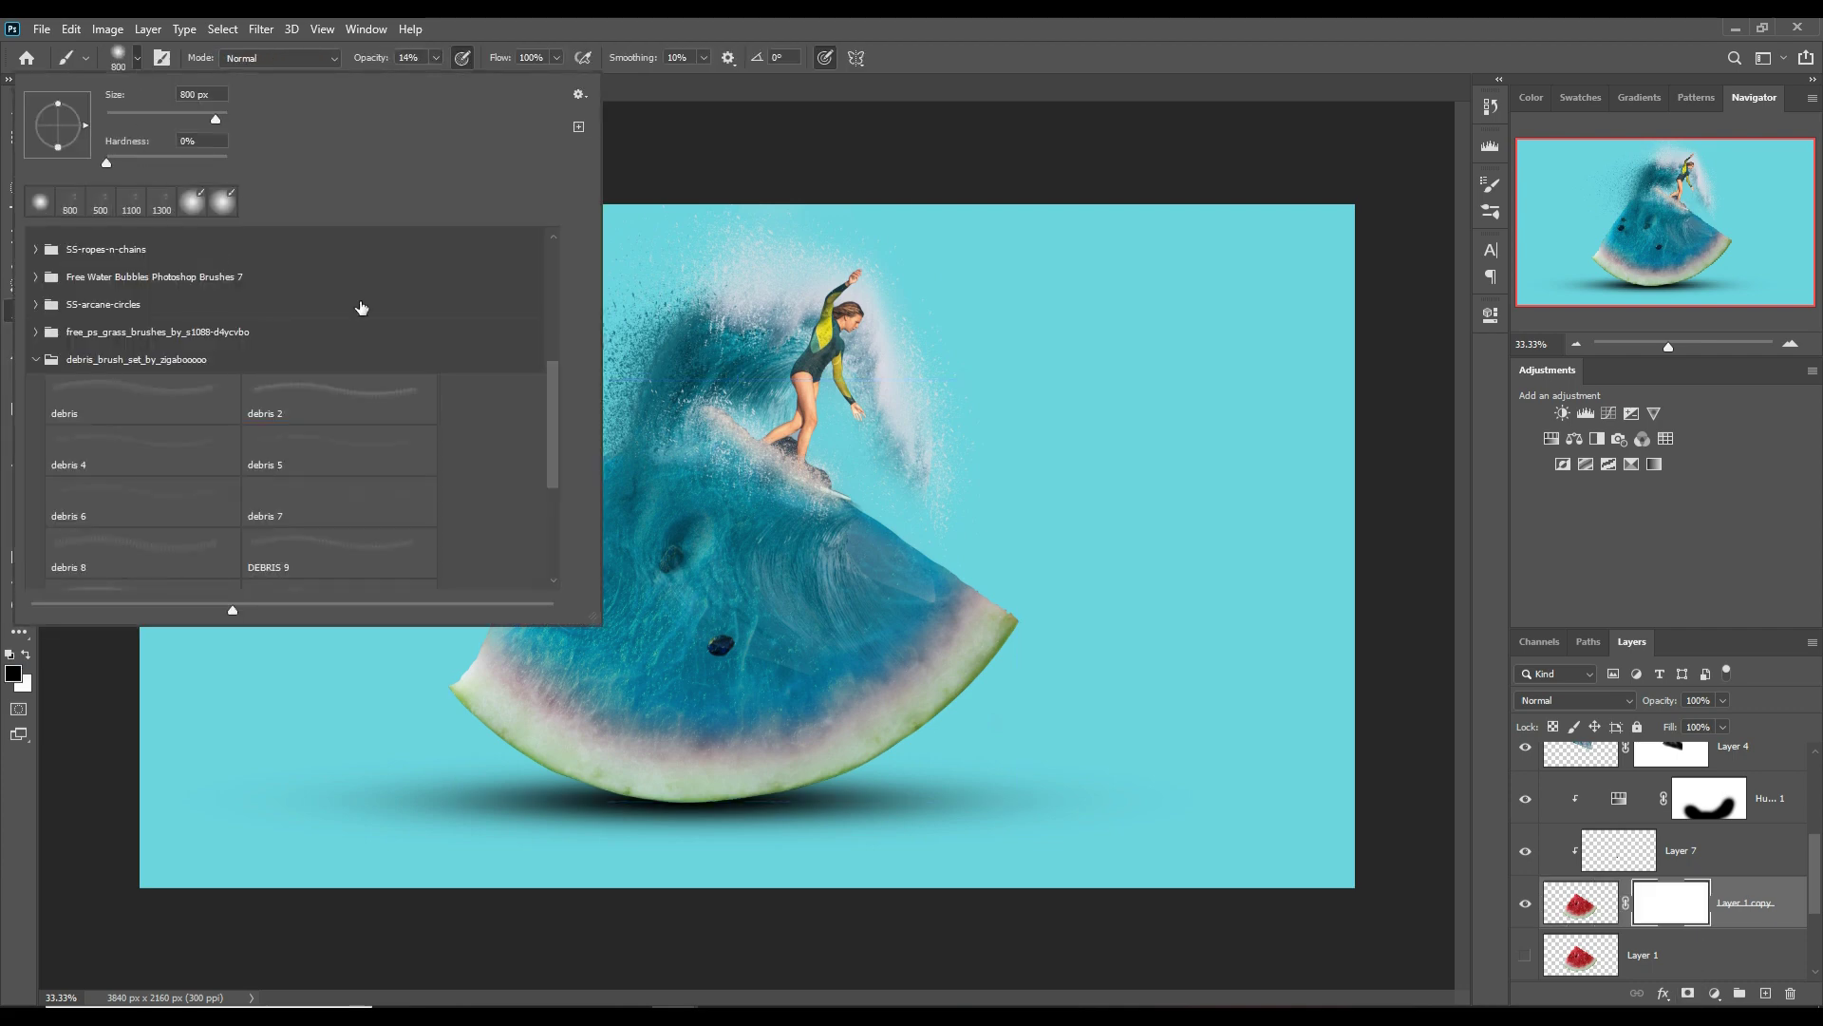
key("Return")
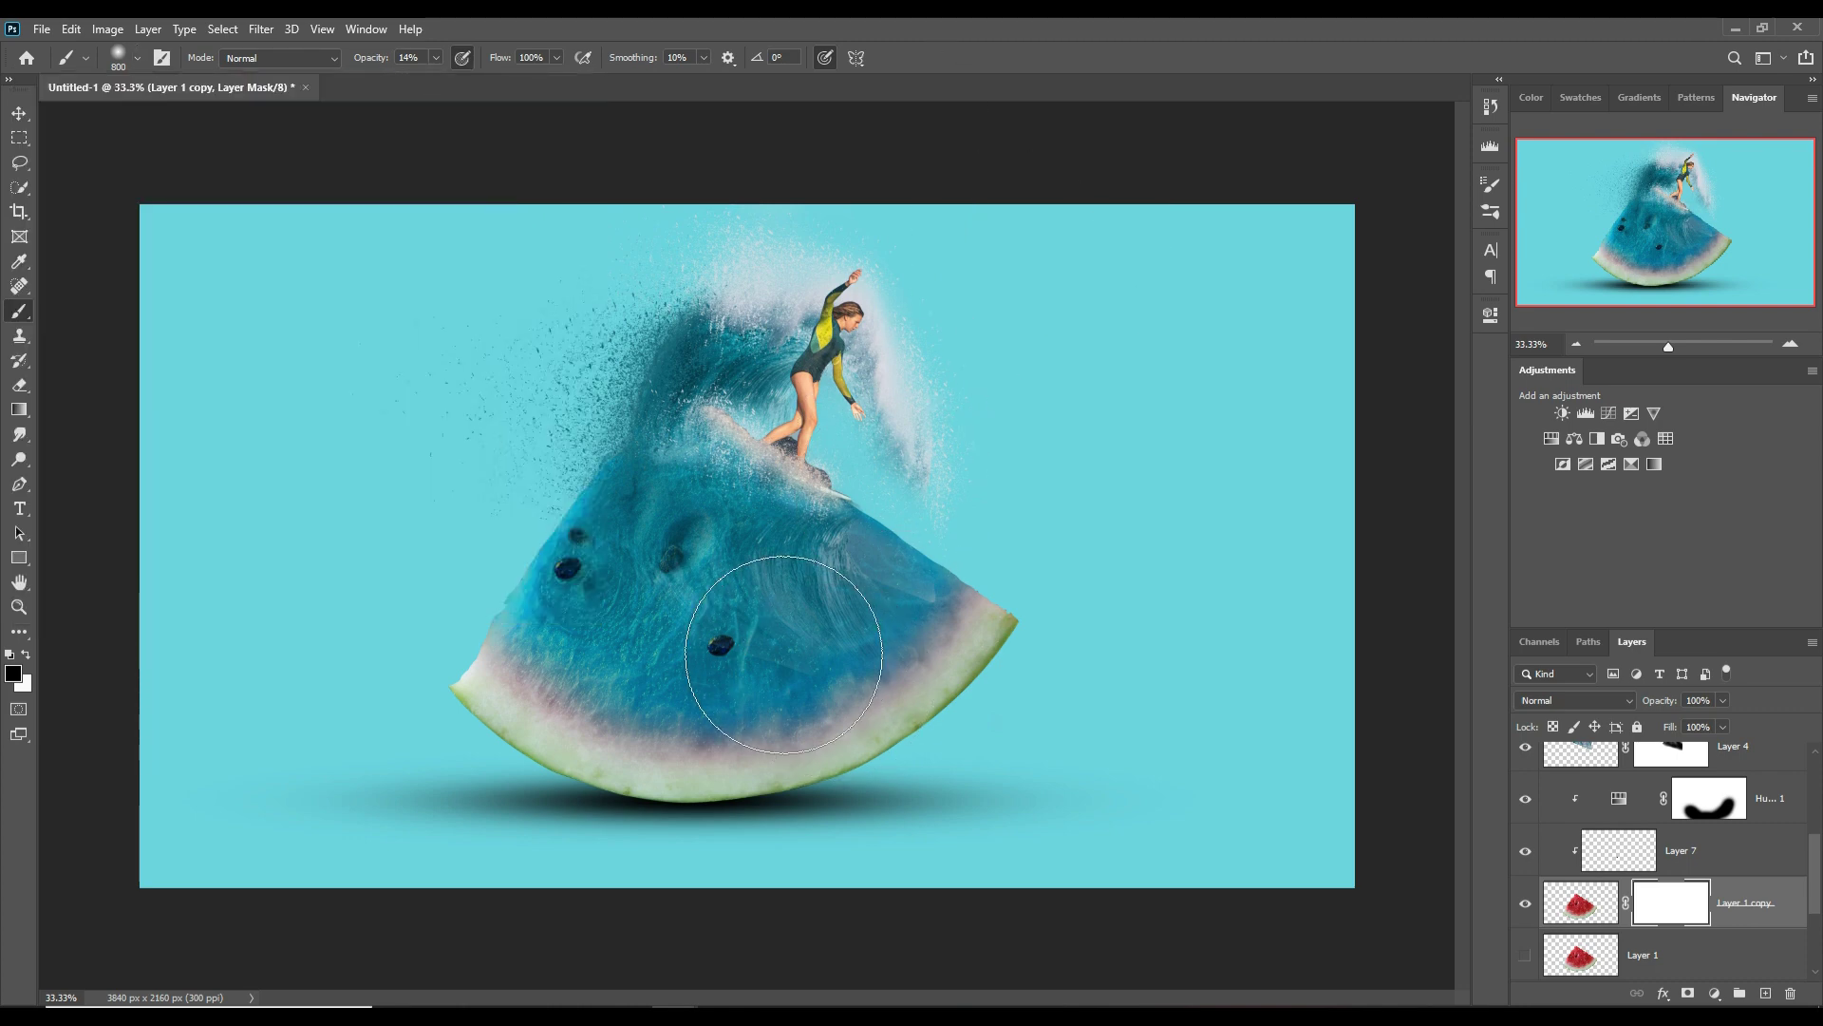
mouse_move(783, 654)
left_mouse_down()
mouse_move(710, 724)
mouse_move(831, 629)
left_mouse_up()
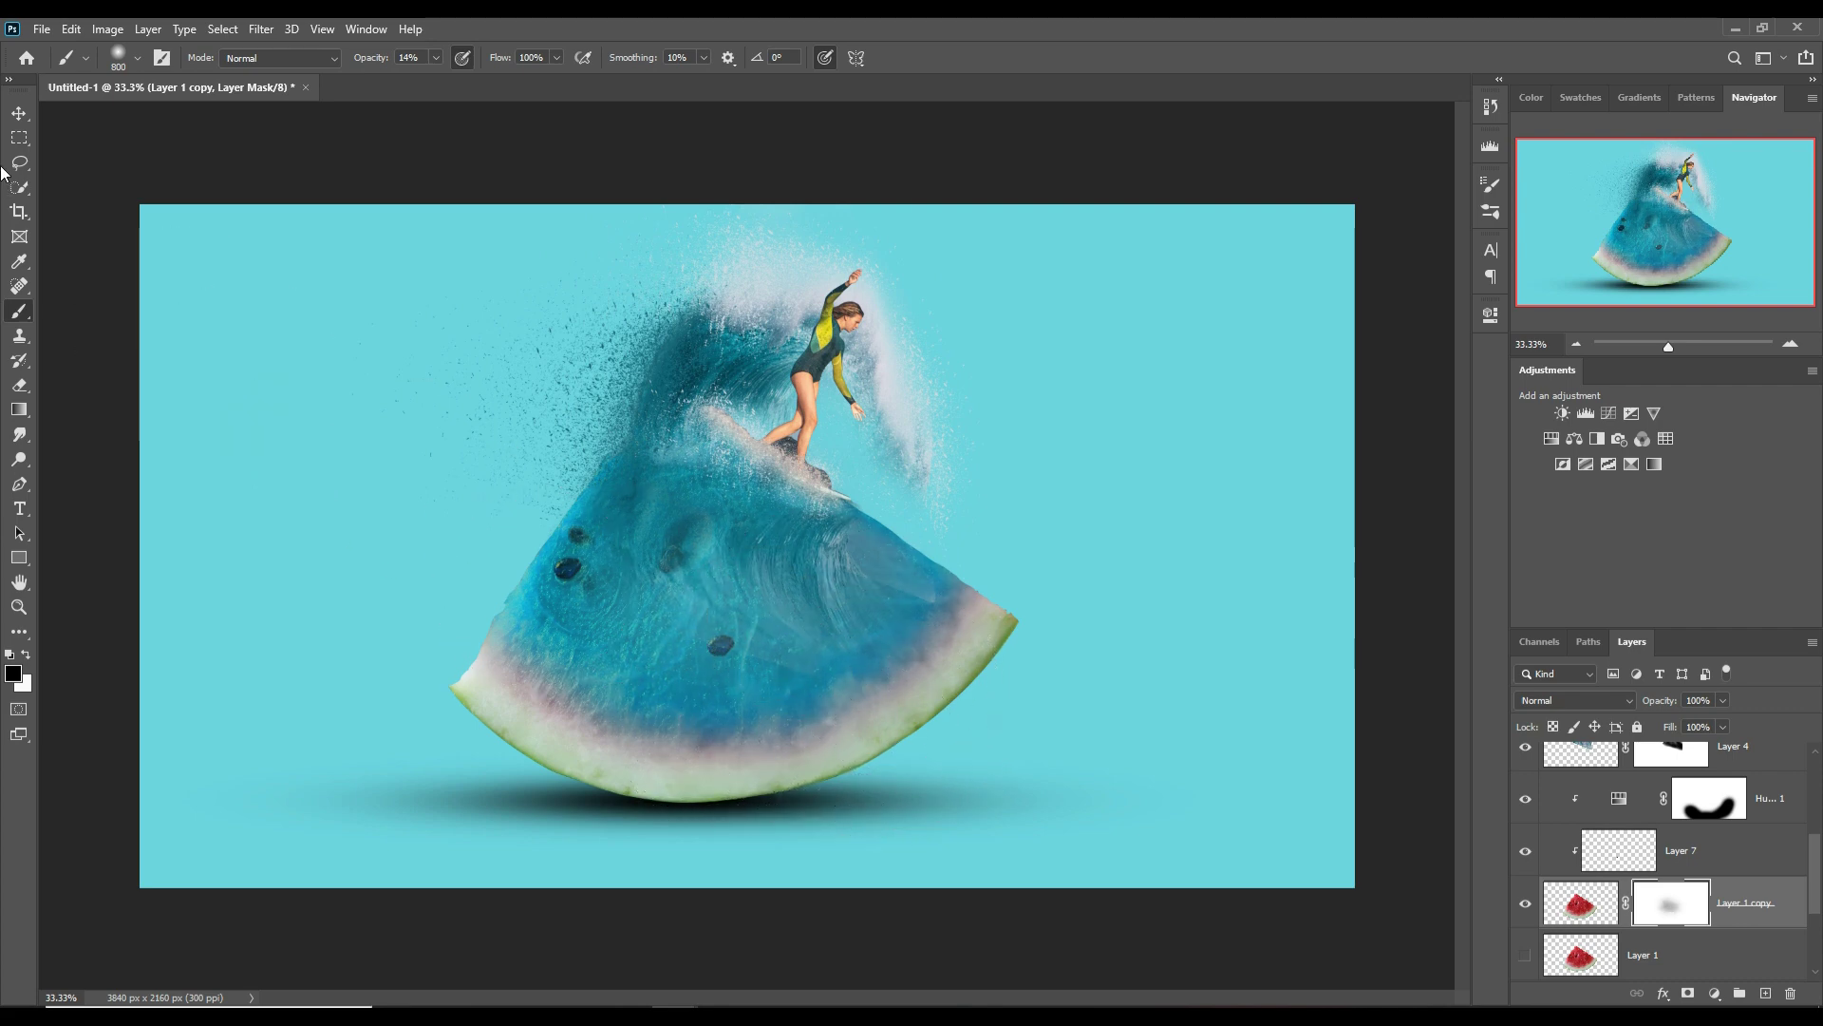
key("v")
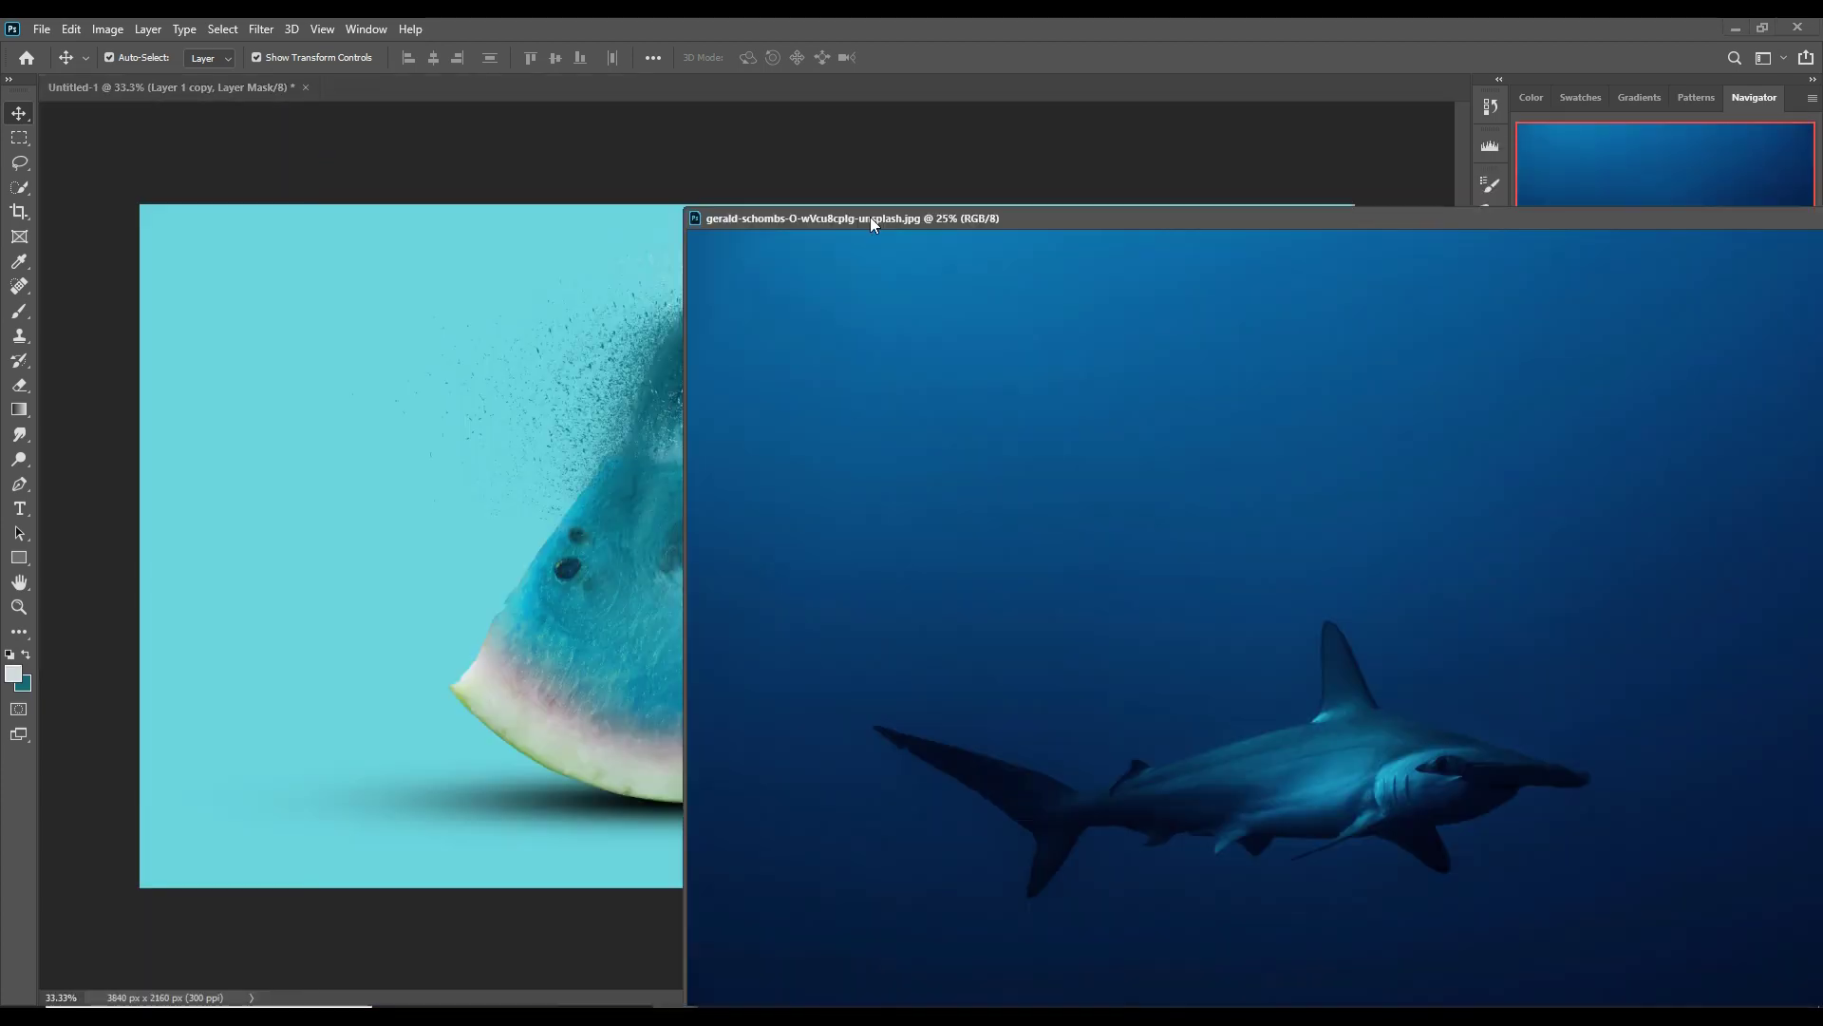
- Bring the hammerhead shark photo into the composite as a new layer
left_click_drag(504, 89, 1188, 238)
mouse_move(1578, 784)
left_mouse_down()
mouse_move(1571, 749)
mouse_move(755, 579)
left_mouse_up()
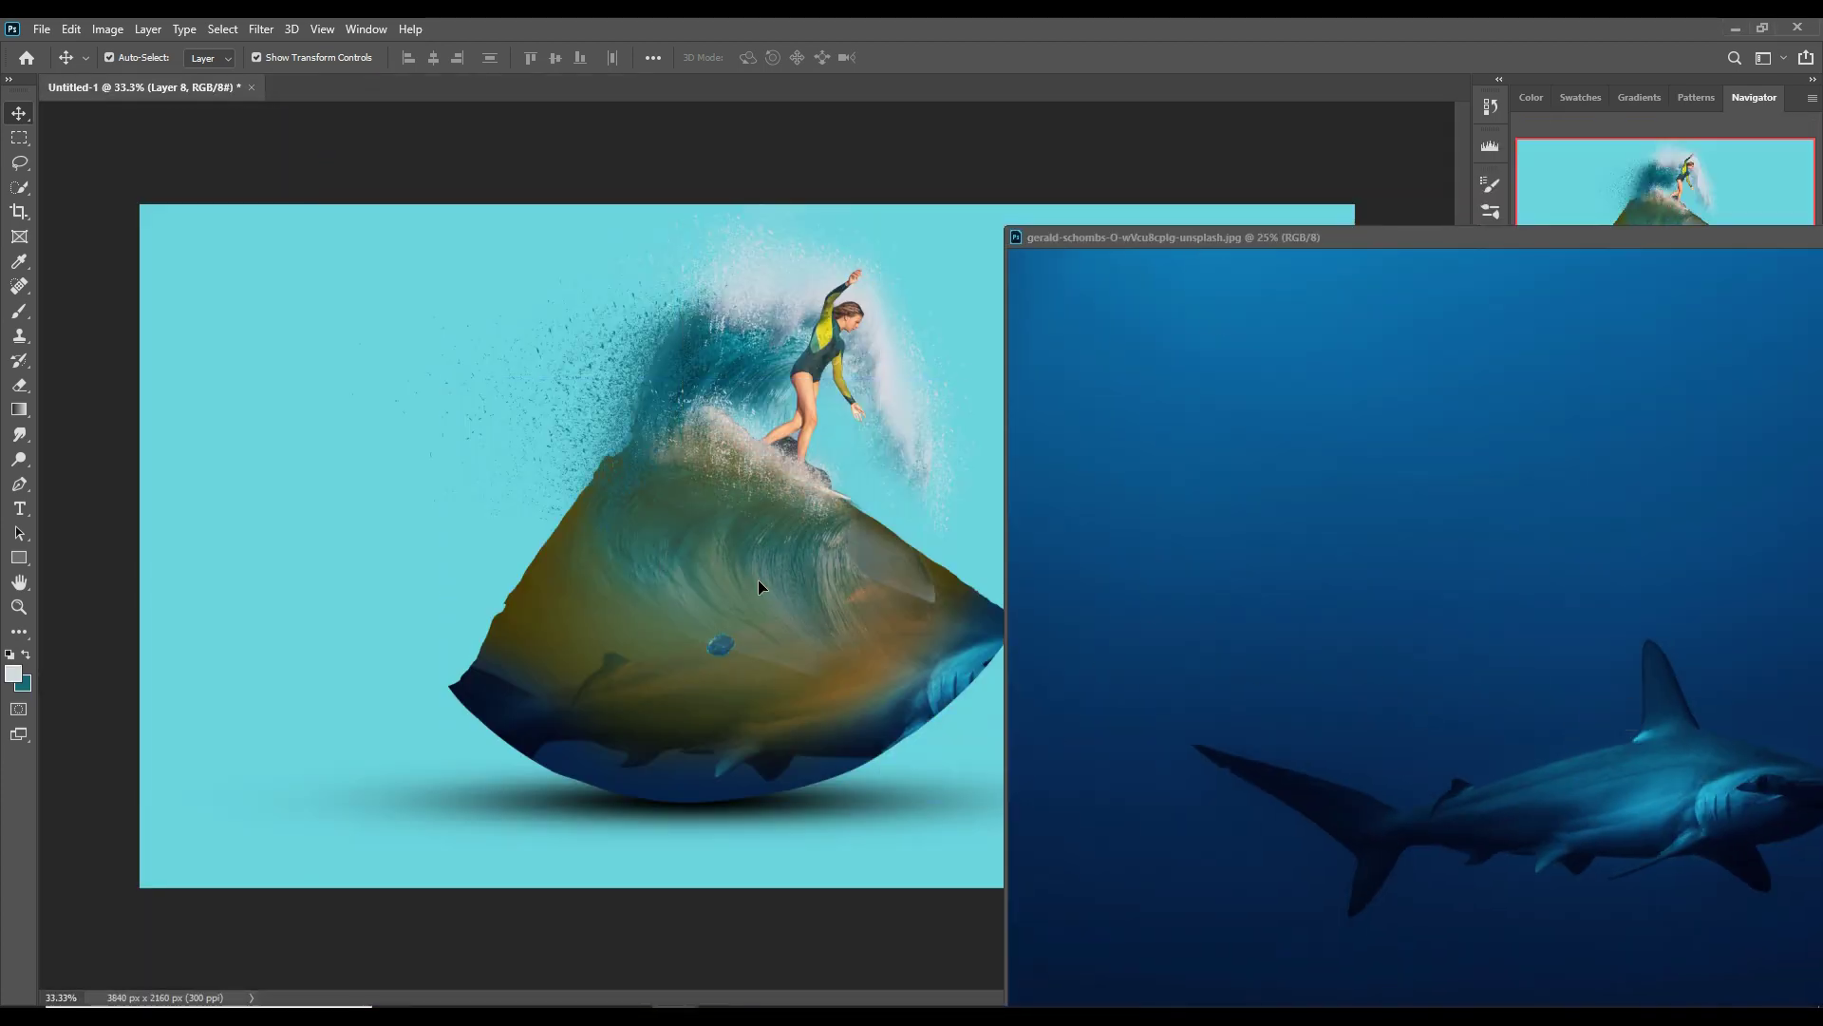
left_click_drag(1675, 252, 686, 500)
left_click(1301, 496)
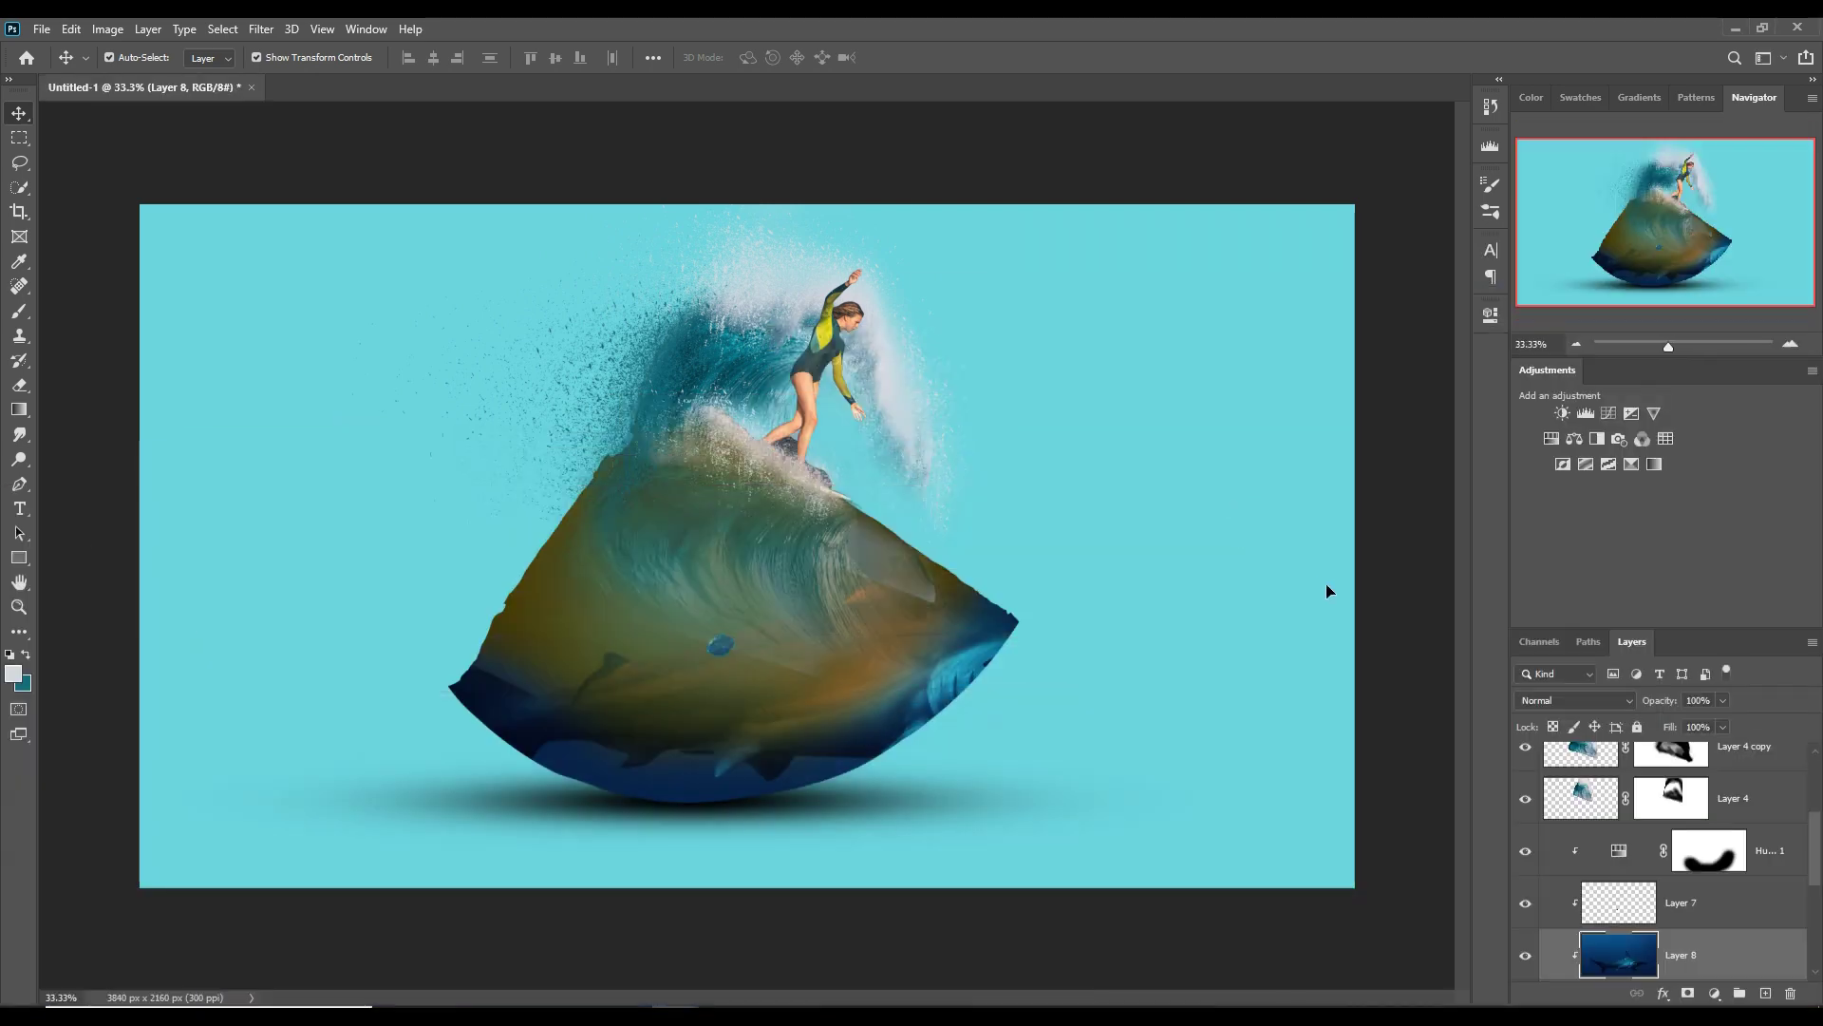
- Shrink the shark layer to about 40% and move it over the watermelon slice
key("ctrl+t")
key("ctrl+minus")
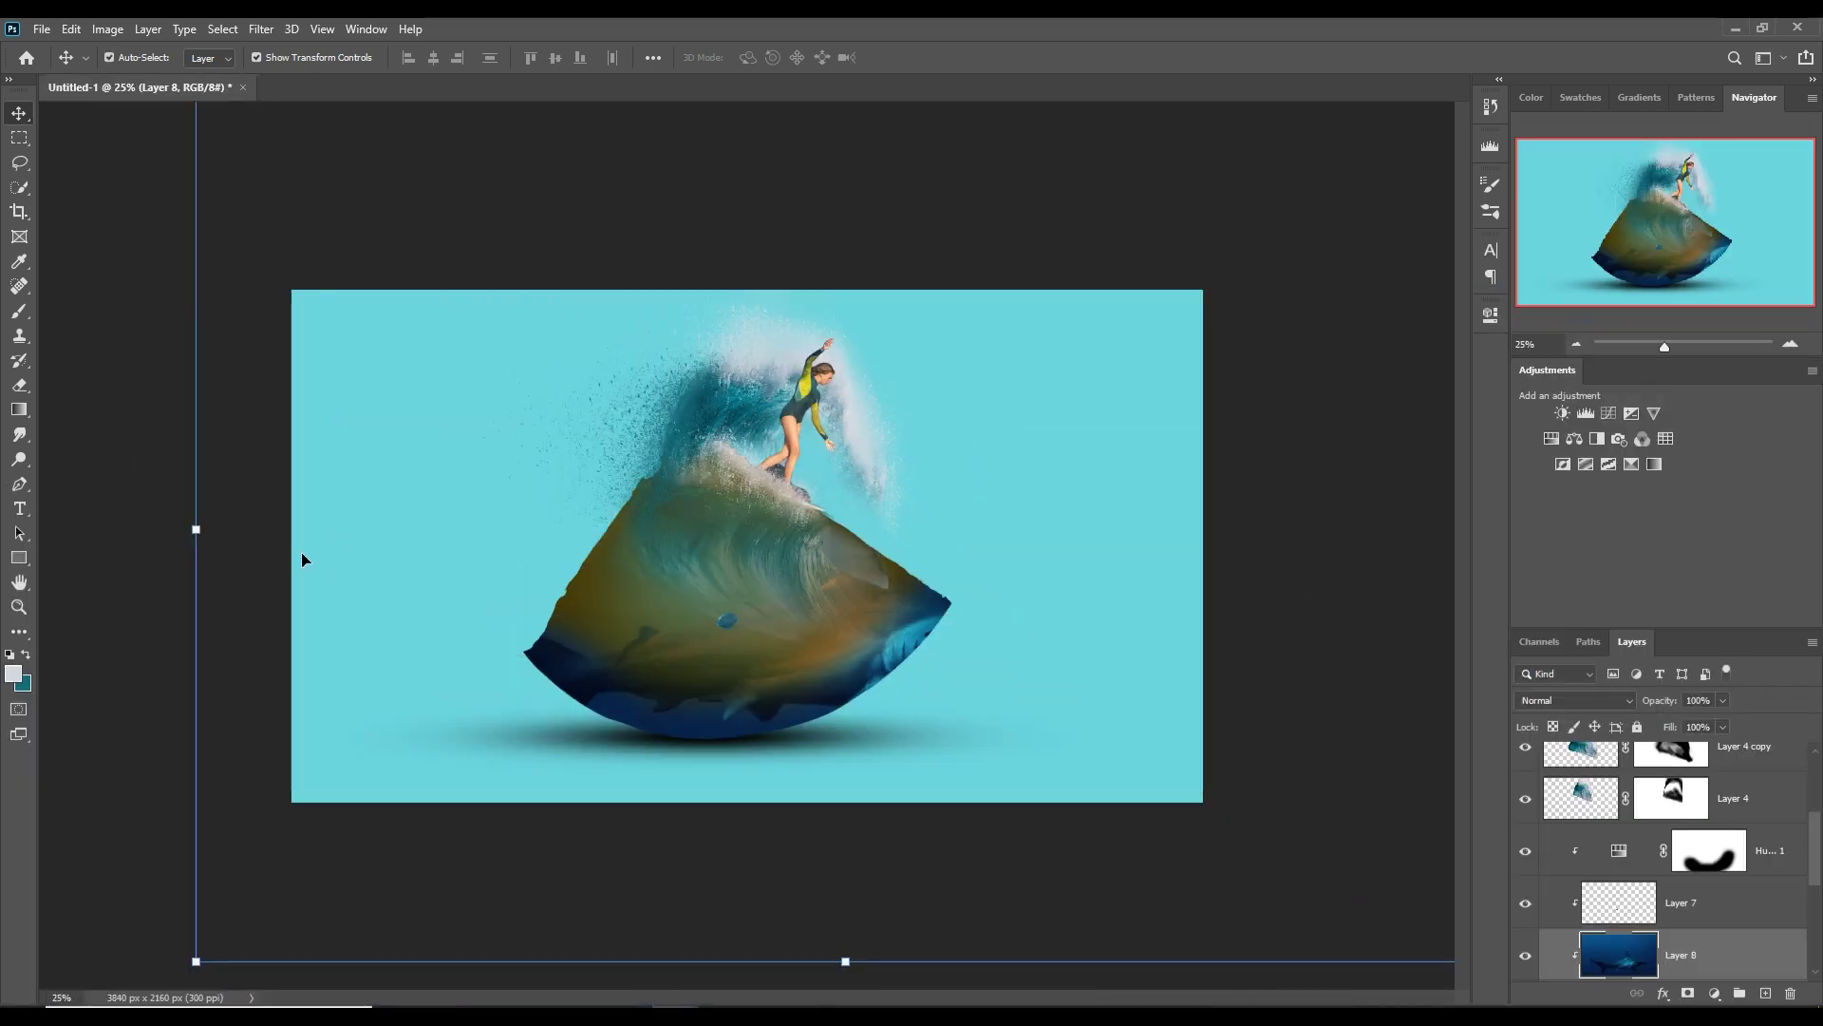
left_click_drag(196, 539, 969, 528)
mouse_move(1123, 557)
left_mouse_down()
mouse_move(665, 560)
mouse_move(663, 600)
left_mouse_up()
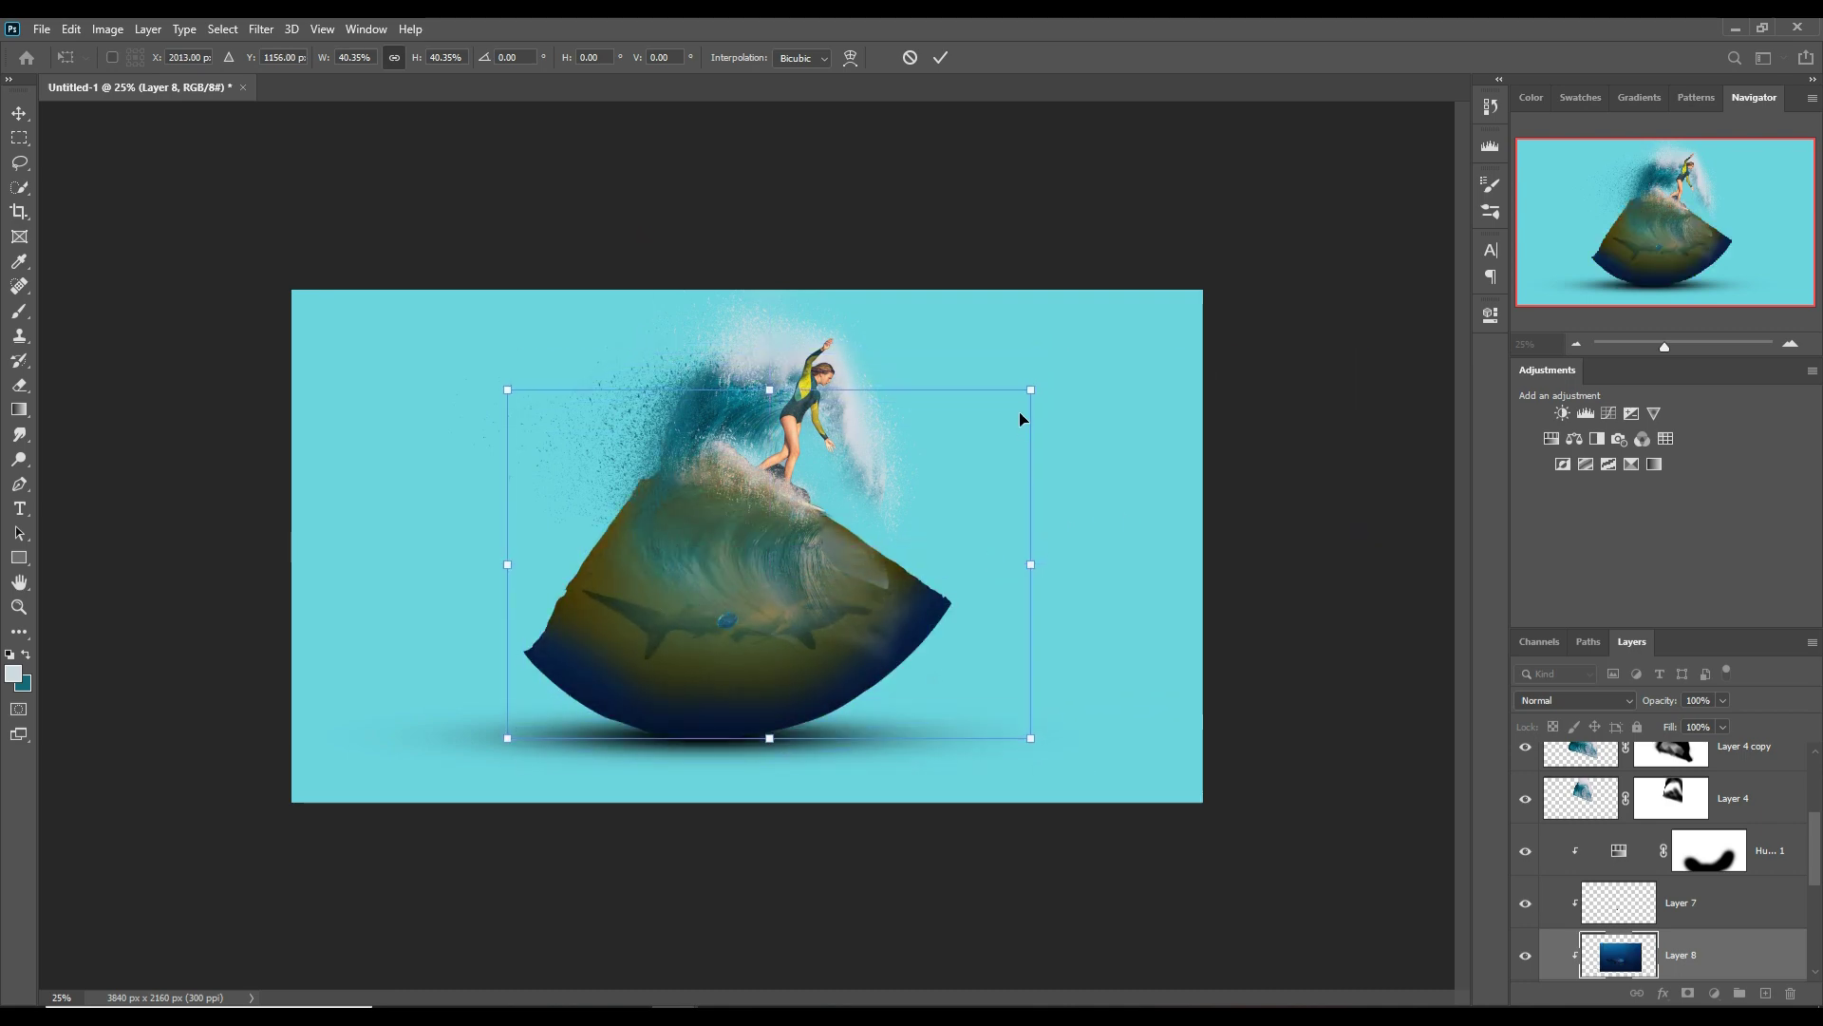
- Tilt the shark about 13 degrees, then raise Layer 8 above Hue/Saturation and mask it
mouse_move(1035, 401)
left_mouse_down()
mouse_move(907, 488)
mouse_move(949, 460)
mouse_move(1036, 503)
left_mouse_up()
left_click_drag(891, 565, 927, 561)
left_click(940, 57)
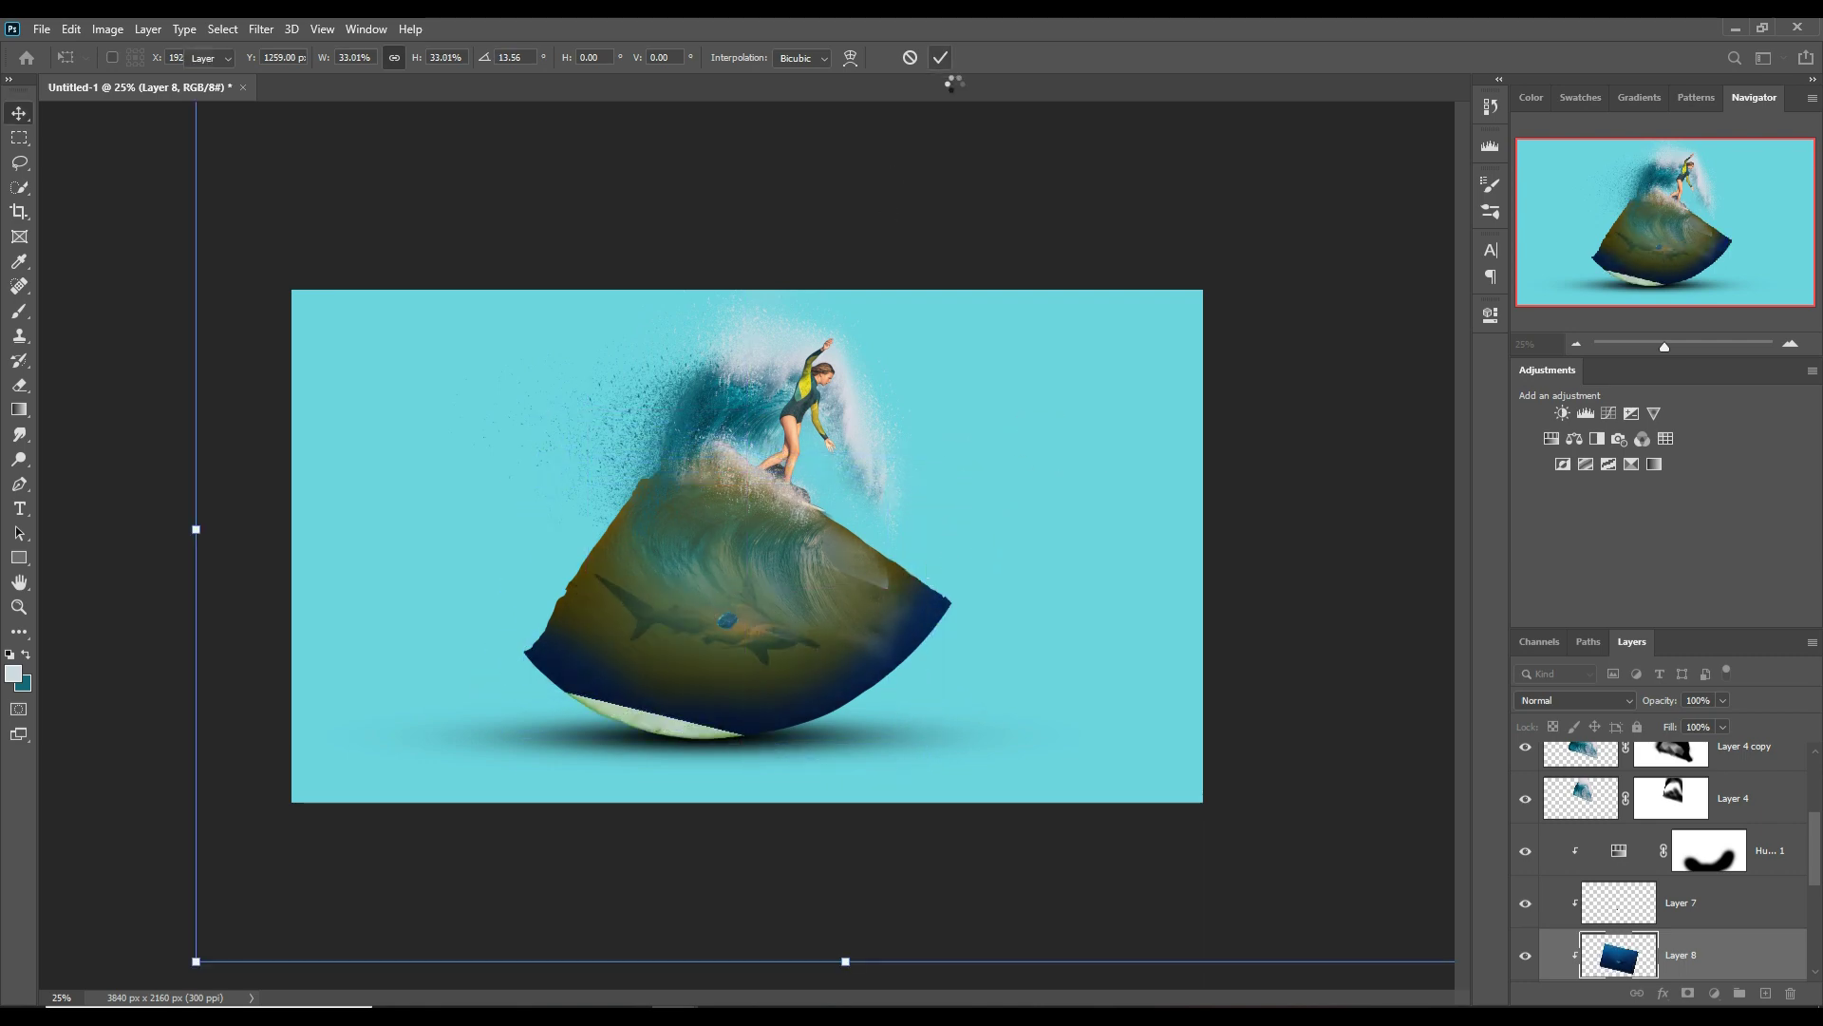
left_click_drag(1727, 955, 1726, 845)
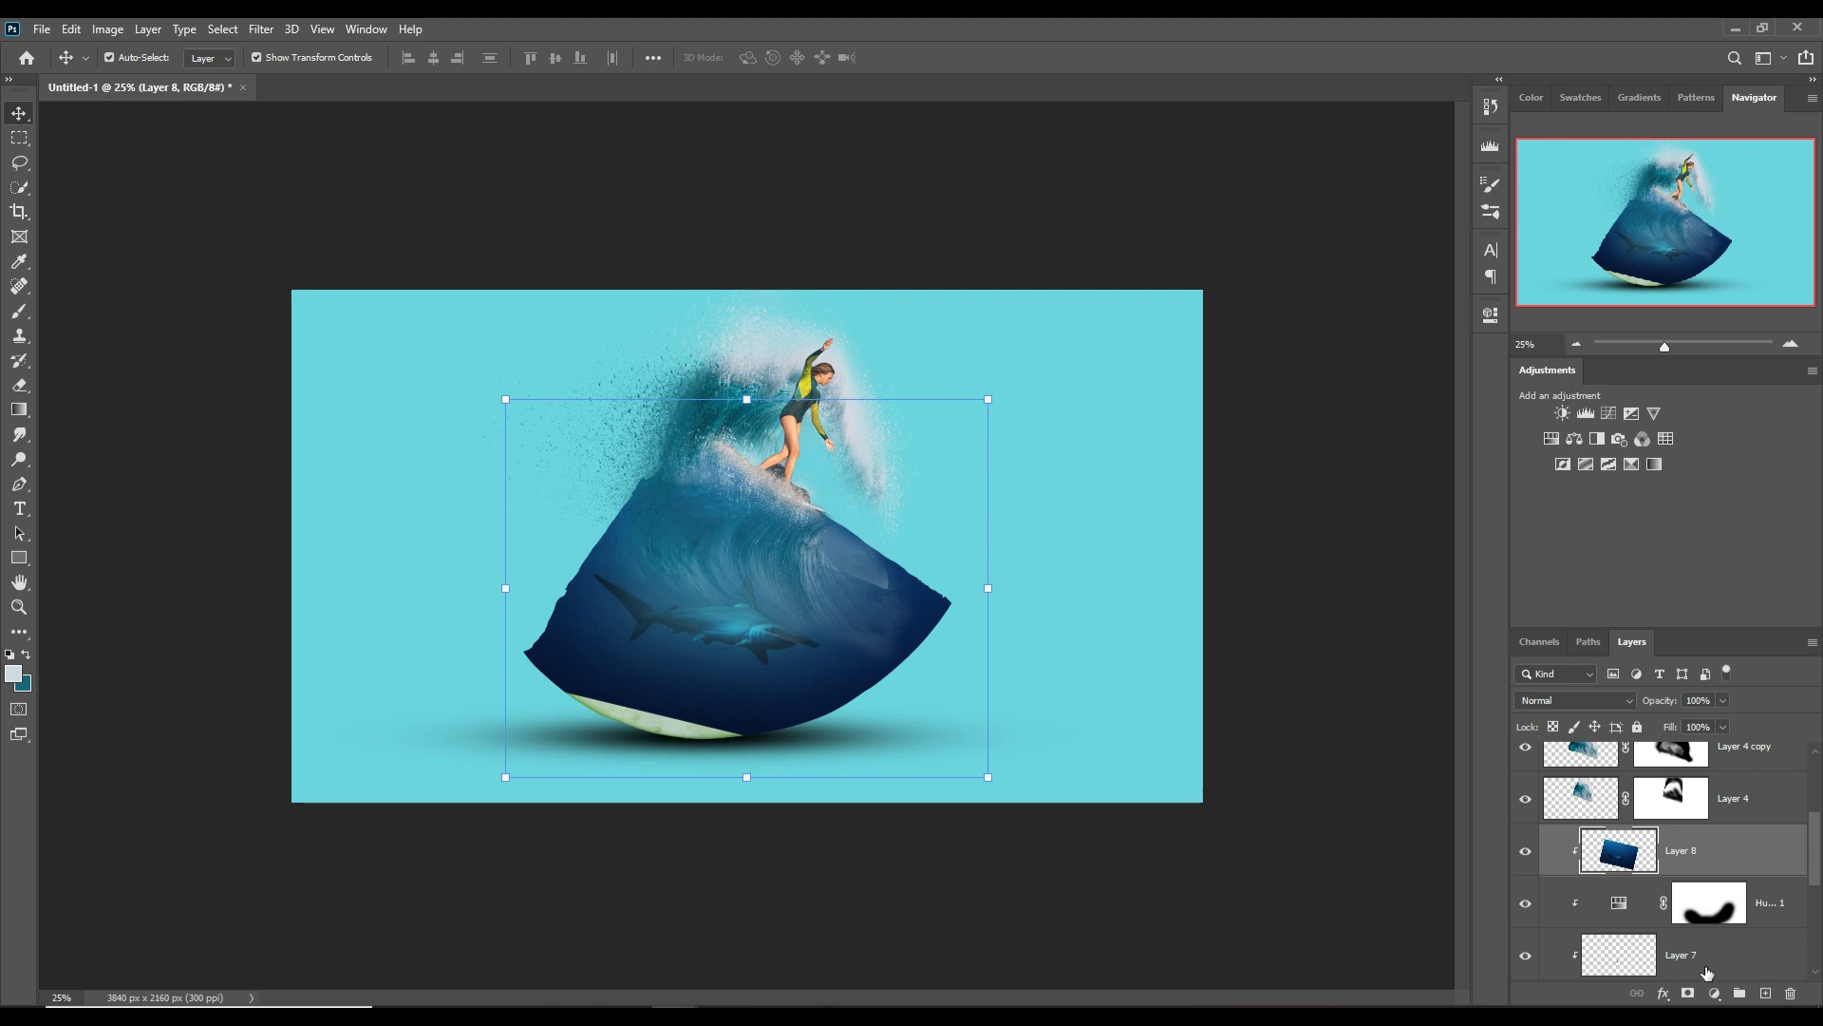
left_click(1687, 993)
- Brush-fade the shark's lower-left edge and move Layer 8 just above Layer 1
key("b")
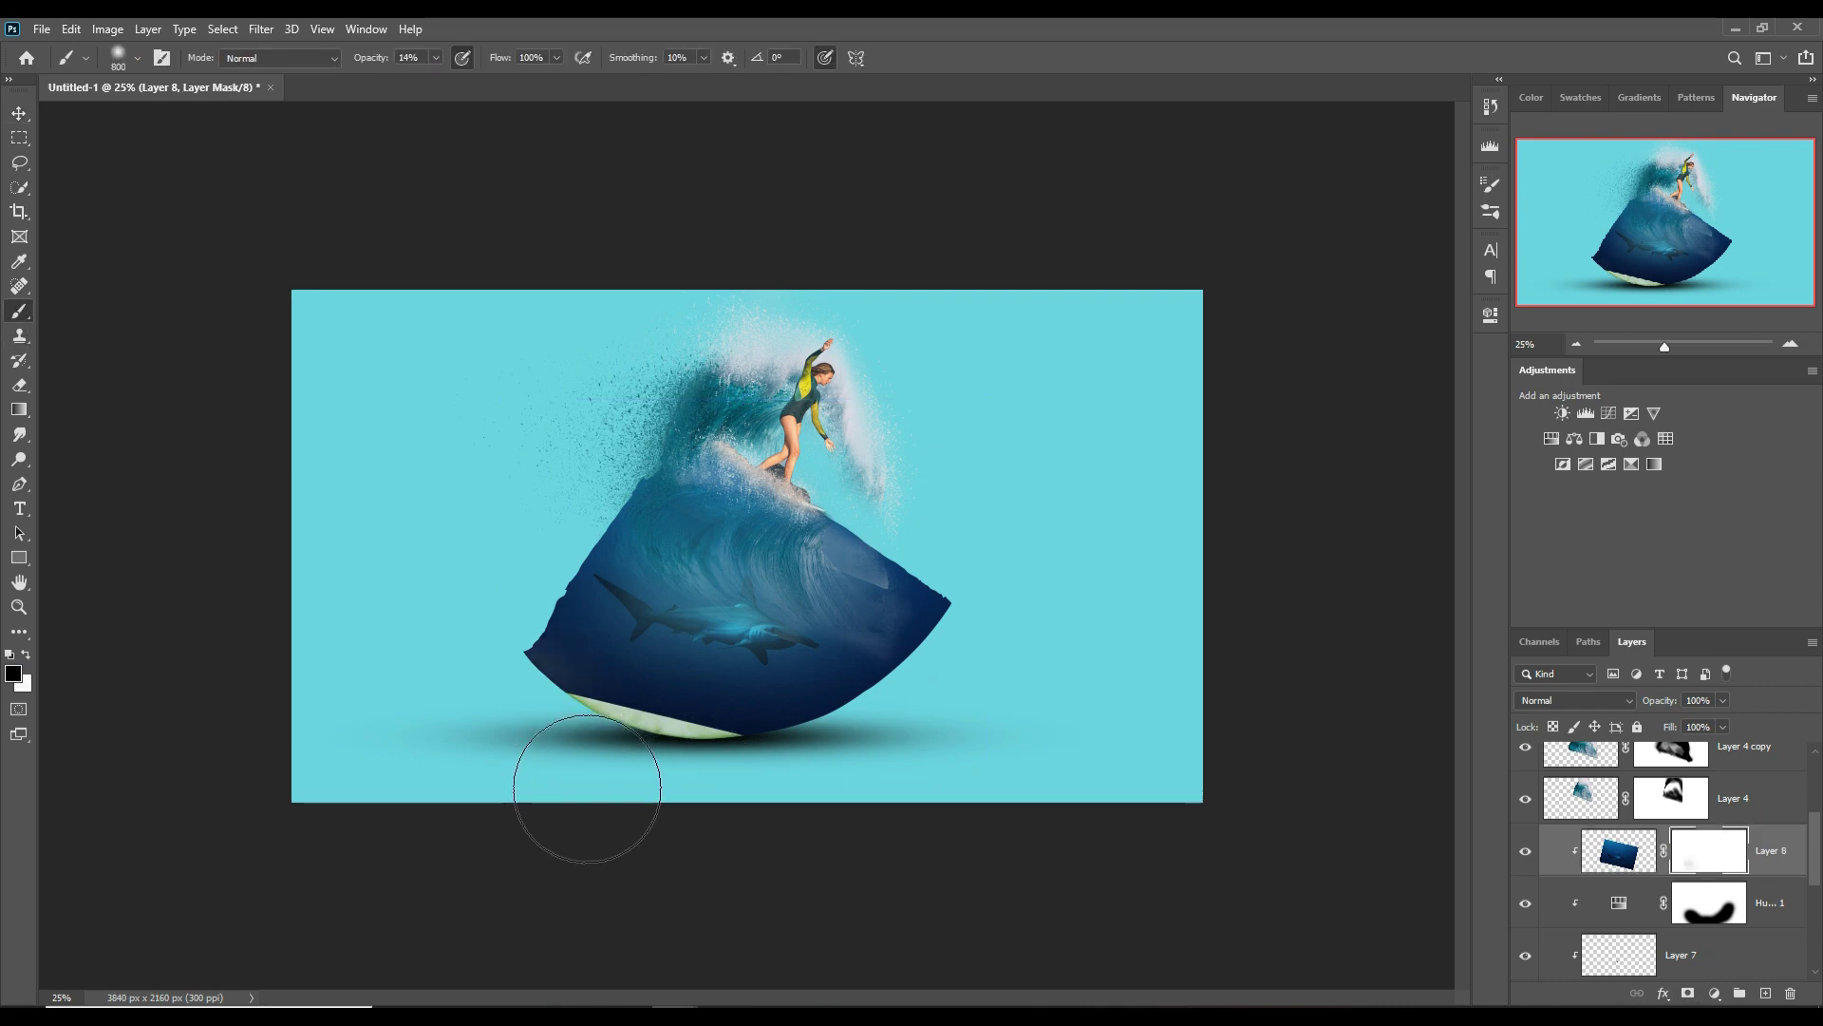
mouse_move(582, 794)
left_mouse_down()
mouse_move(659, 814)
mouse_move(648, 826)
left_mouse_up()
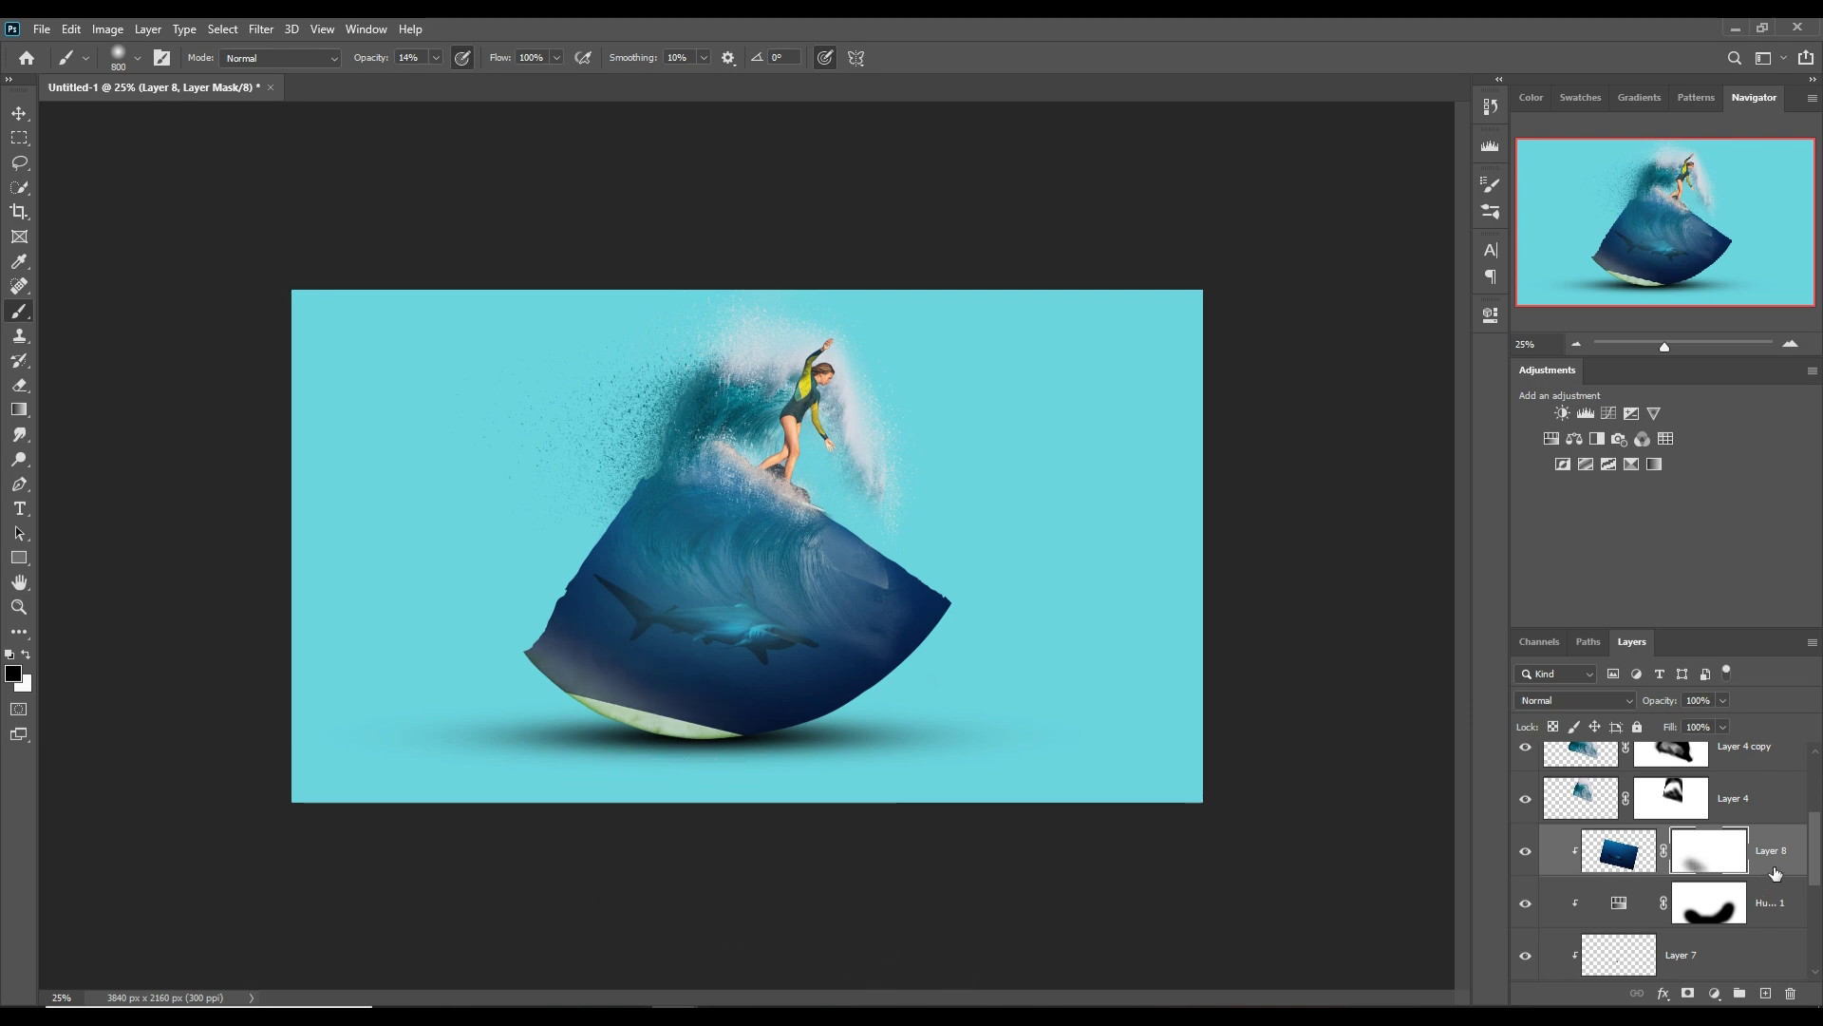
scroll(1786, 860, "down", 1)
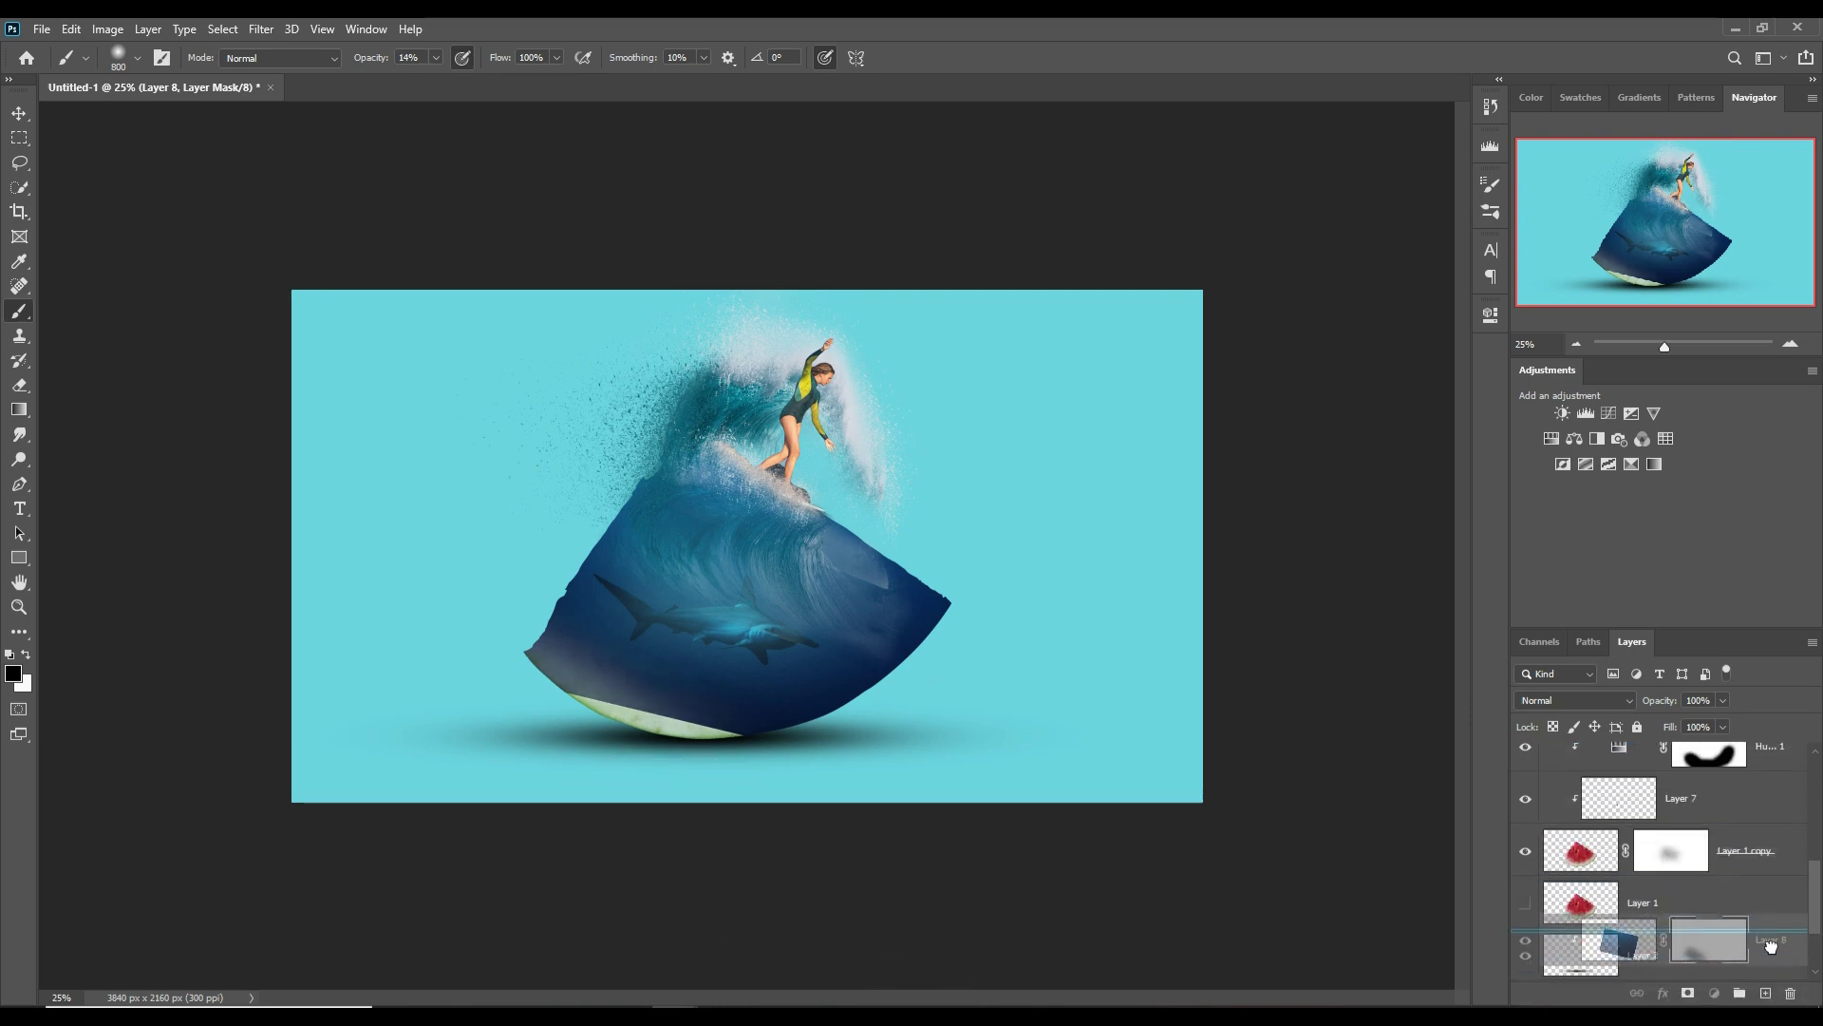
left_click_drag(1772, 914, 1765, 876)
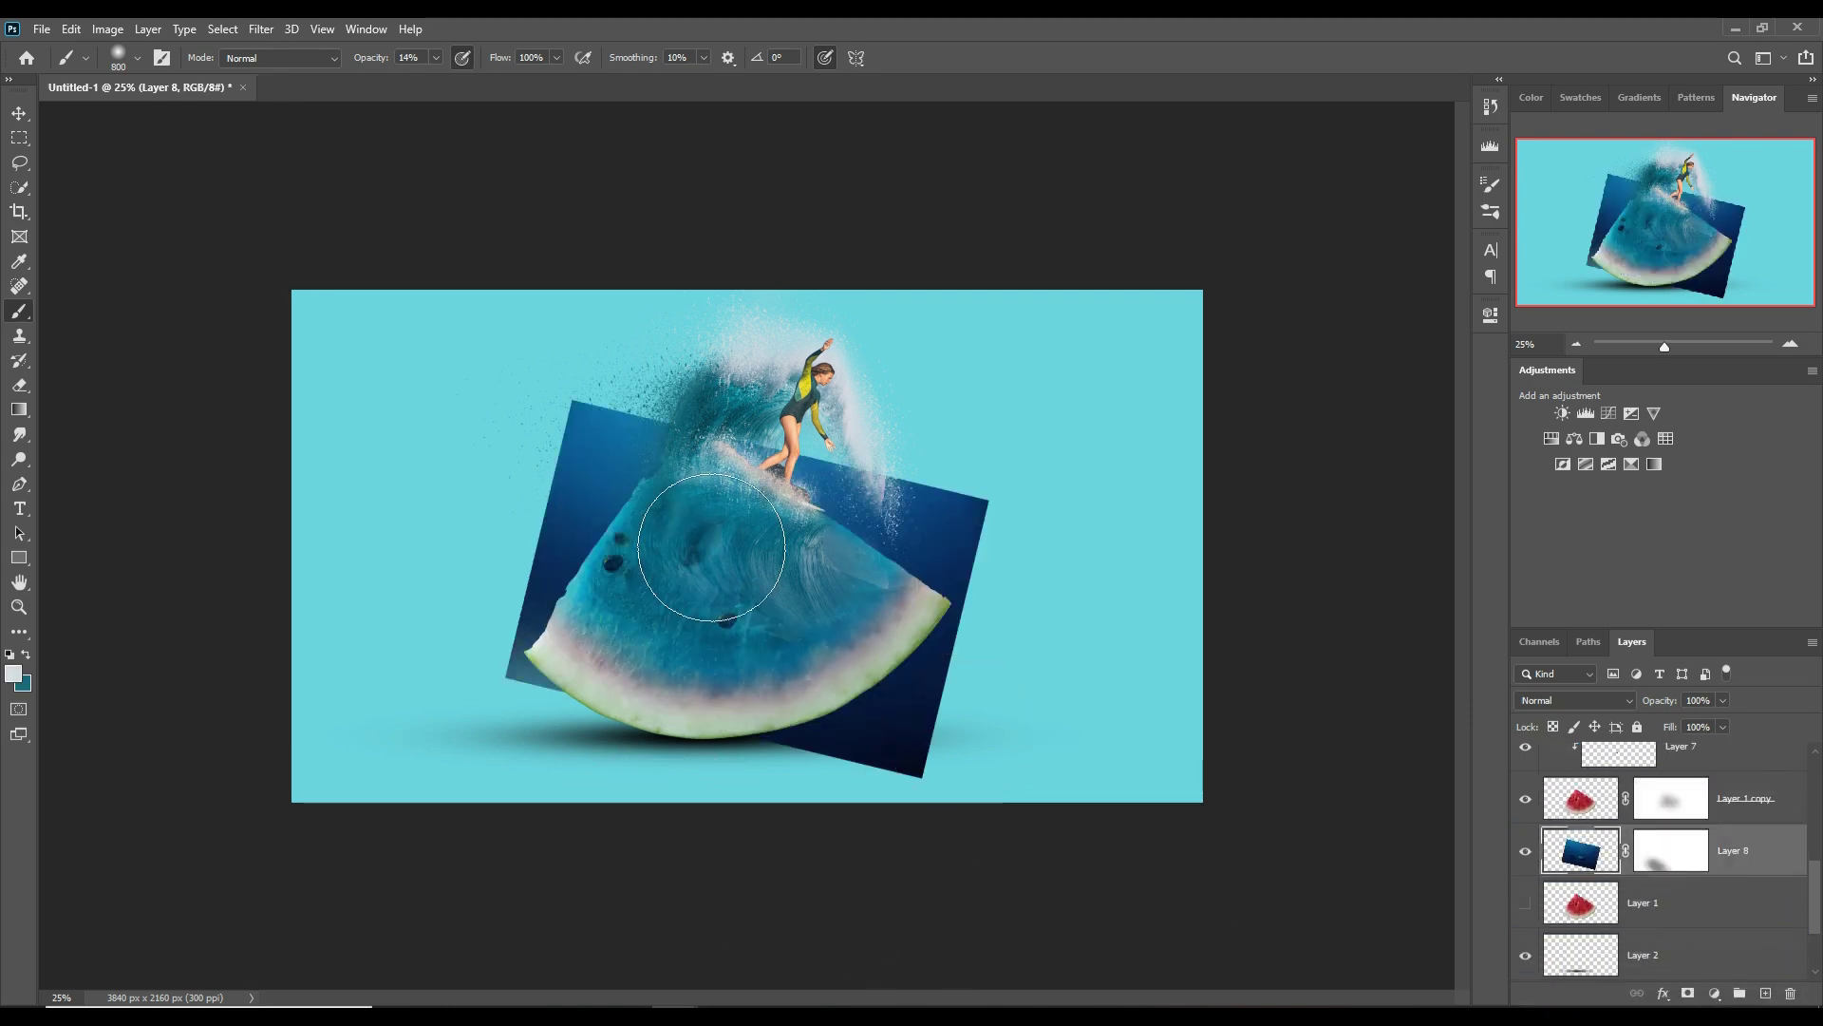
- Lasso around the watermelon slice and delete the shark photo outside it
left_click(19, 162)
left_click_drag(725, 417, 686, 441)
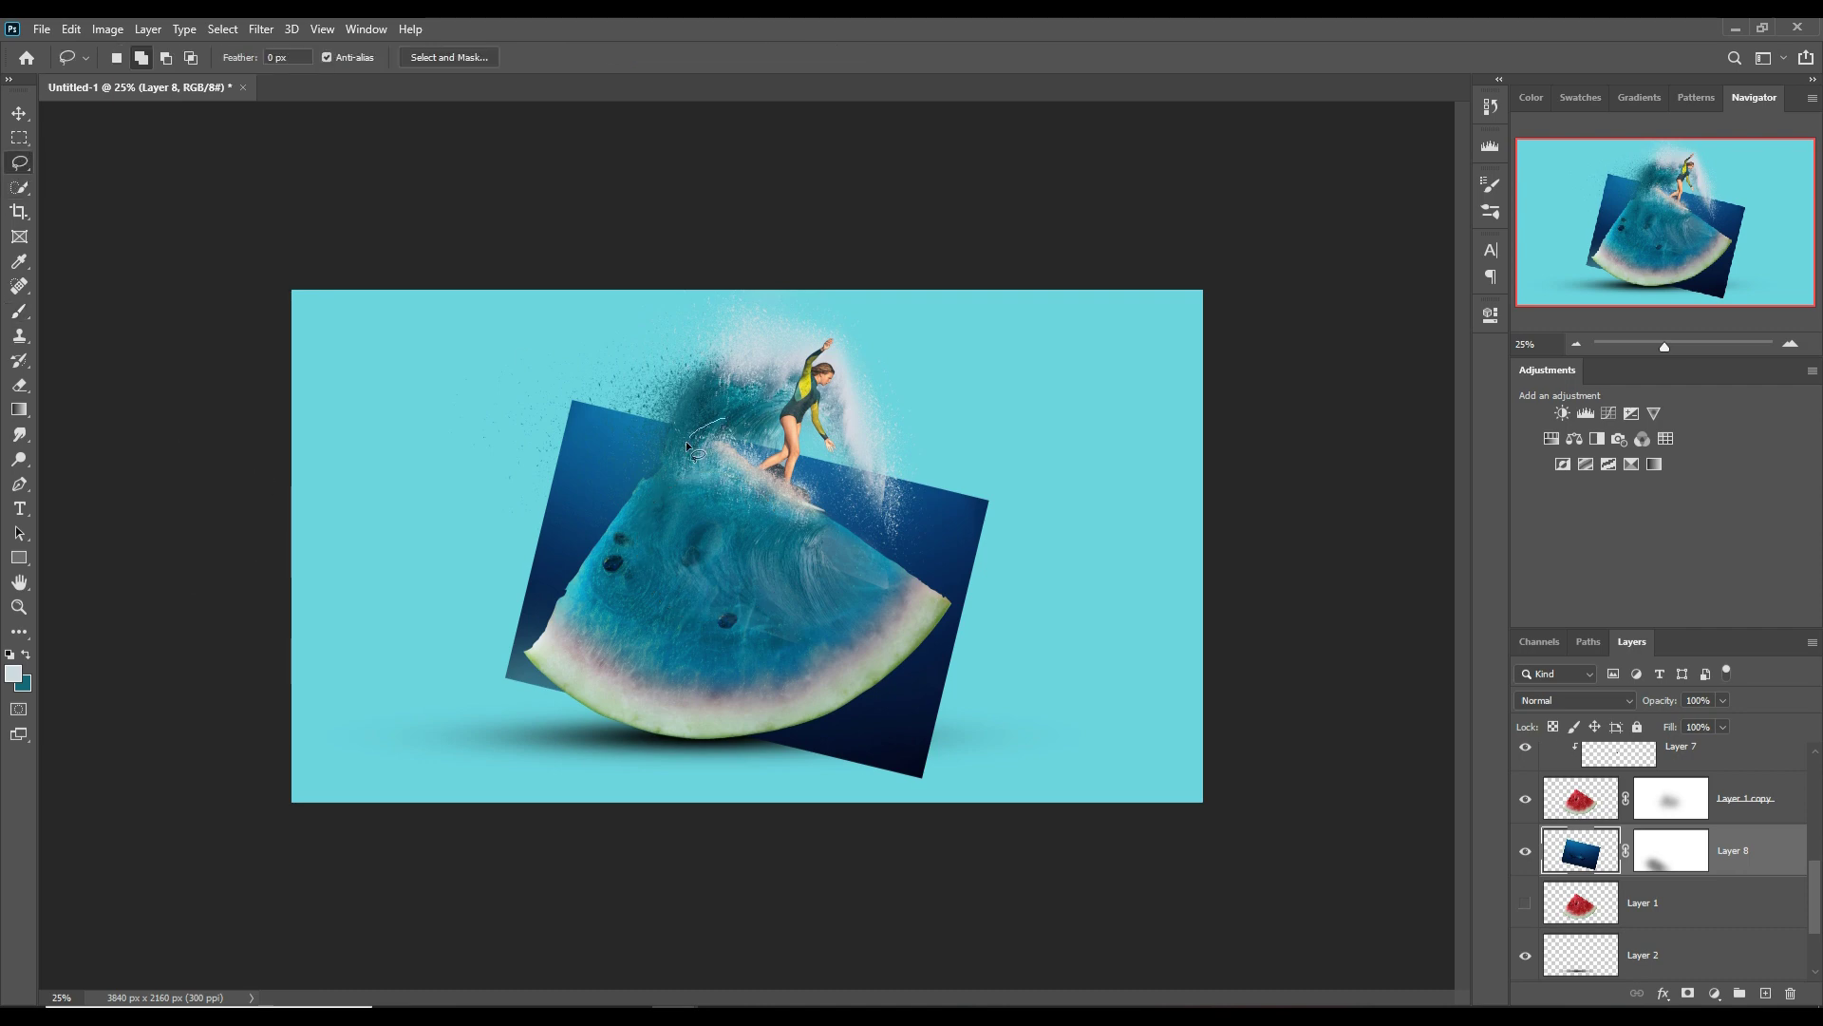
mouse_move(564, 623)
left_mouse_down()
mouse_move(543, 664)
mouse_move(575, 714)
mouse_move(504, 437)
mouse_move(645, 354)
mouse_move(750, 399)
mouse_move(729, 437)
mouse_move(778, 484)
left_mouse_up()
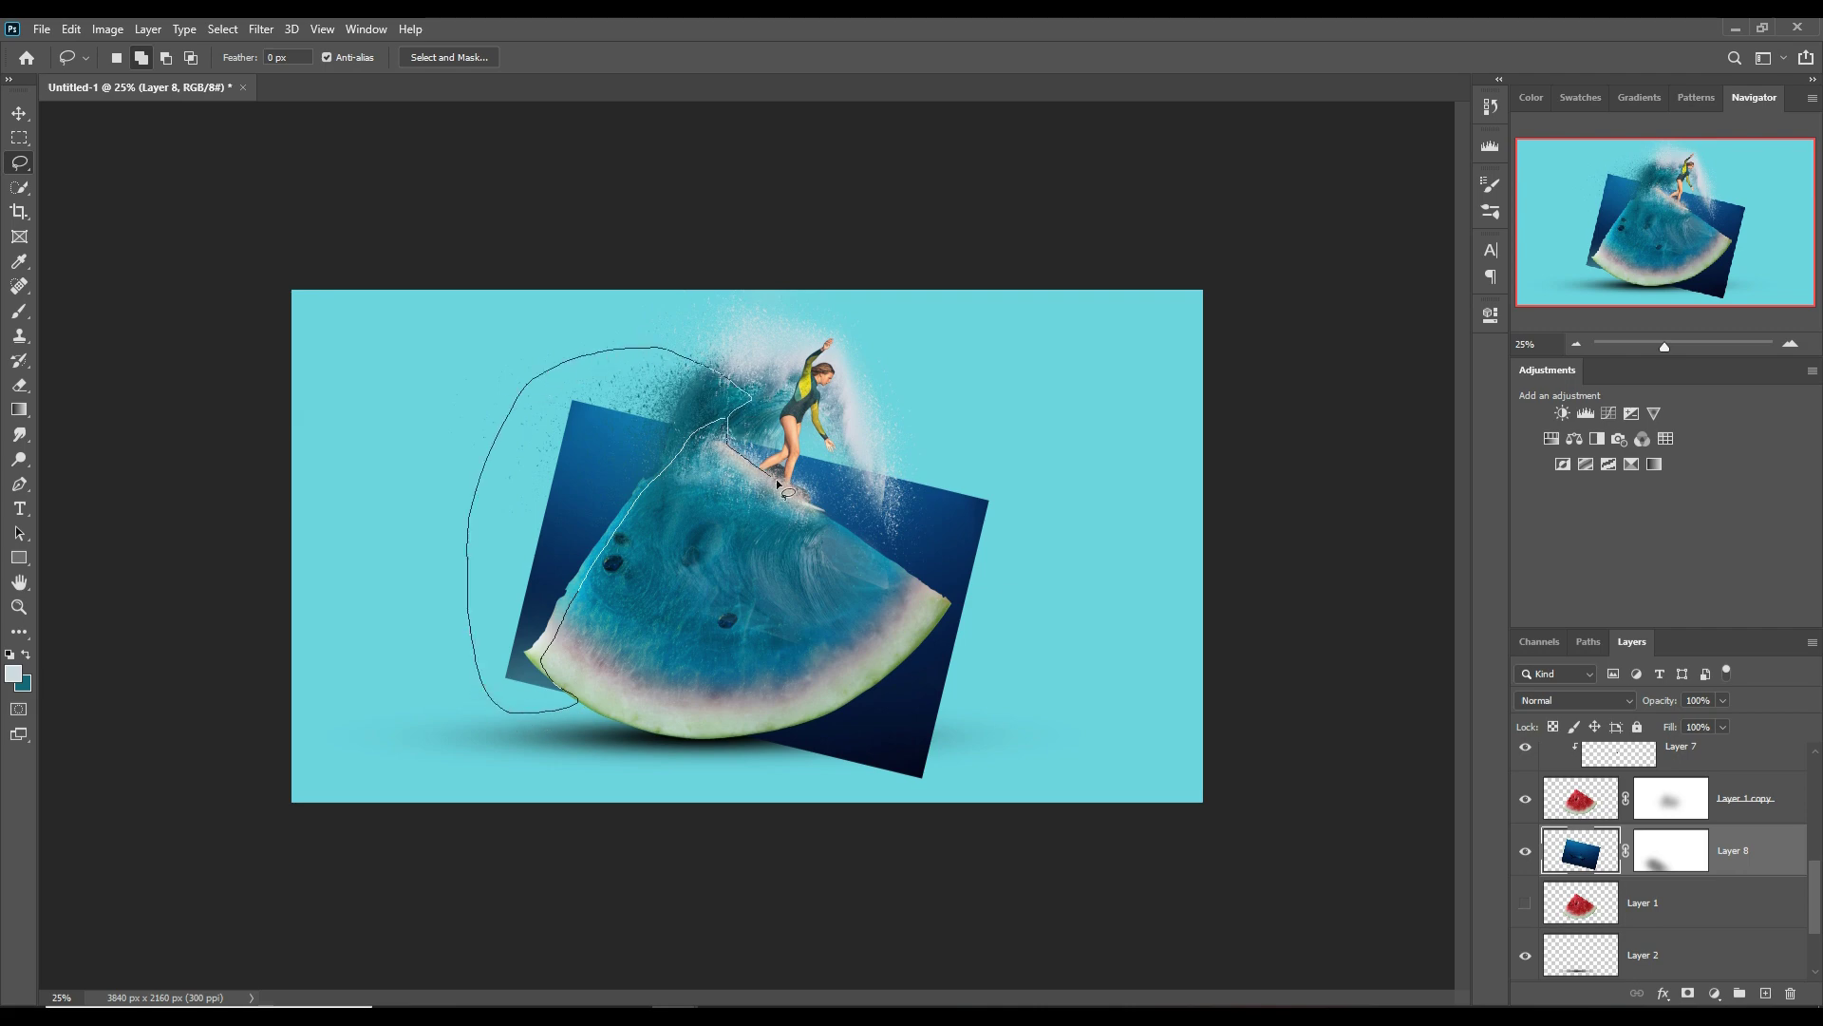
mouse_move(939, 615)
left_mouse_down()
mouse_move(878, 688)
mouse_move(760, 732)
left_mouse_up()
left_click_drag(865, 794, 1104, 532)
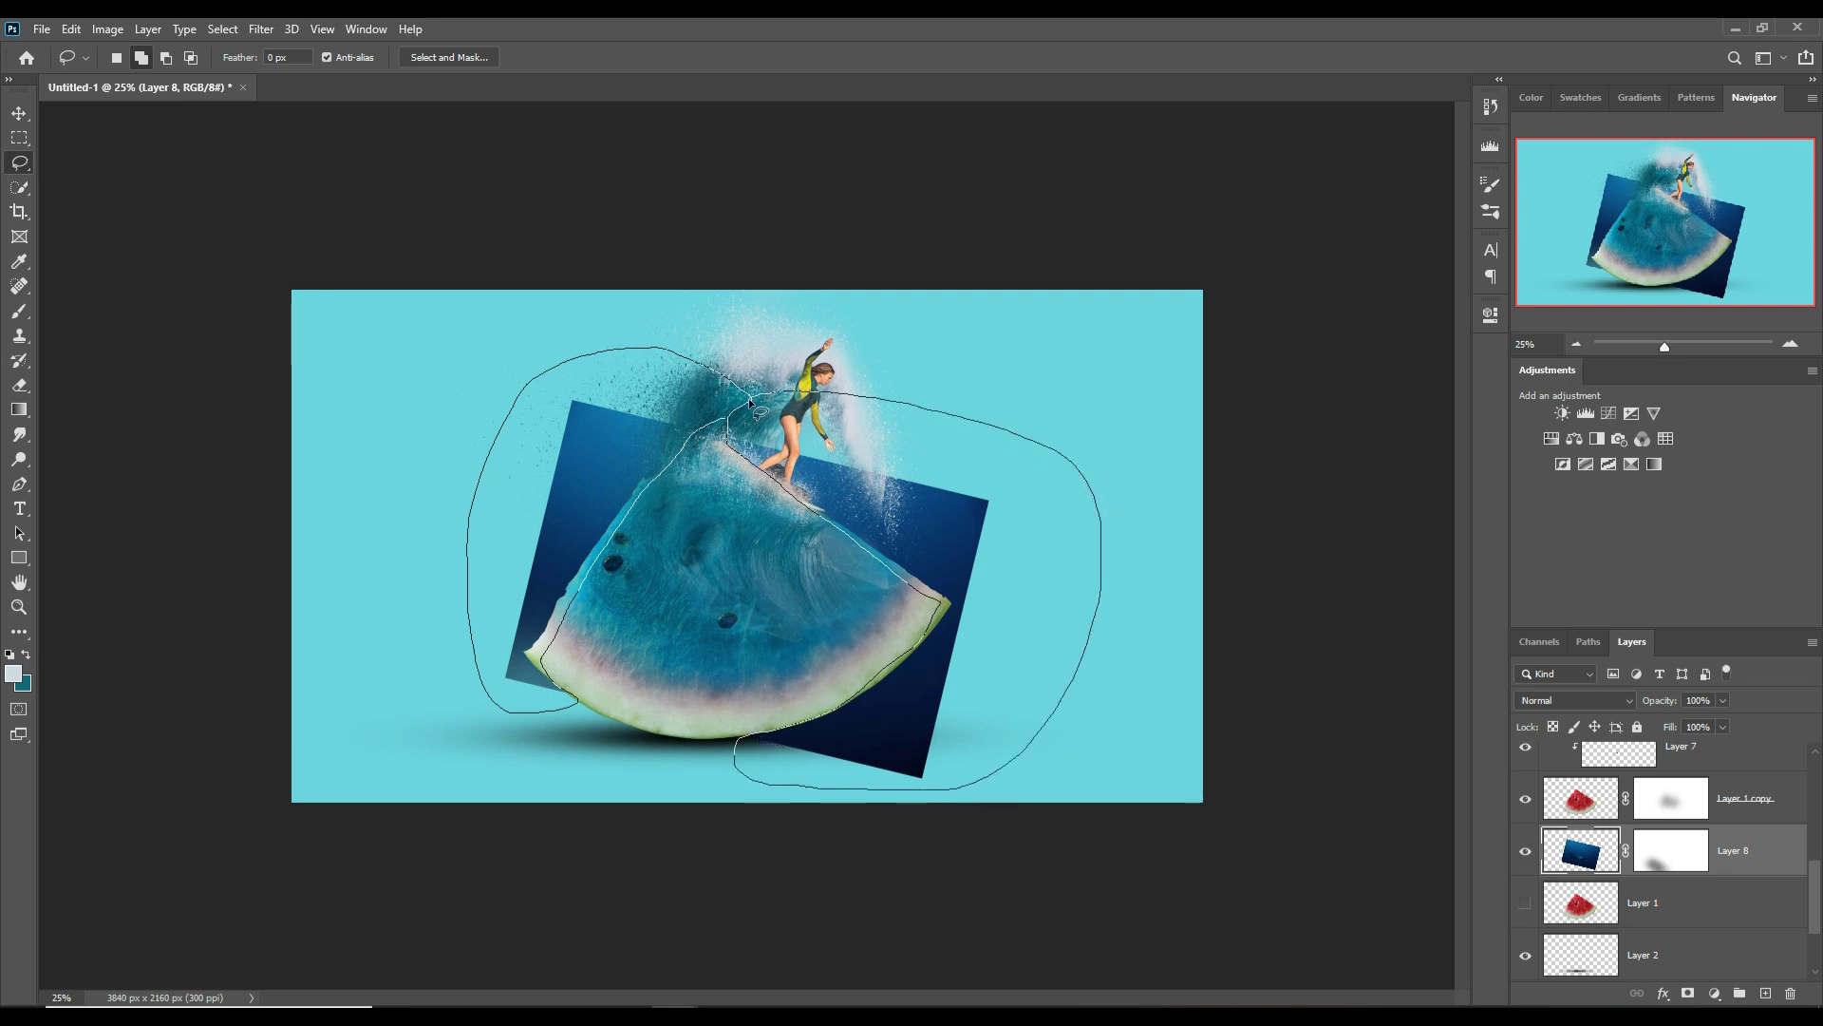
left_click_drag(749, 402, 751, 400)
key("Delete")
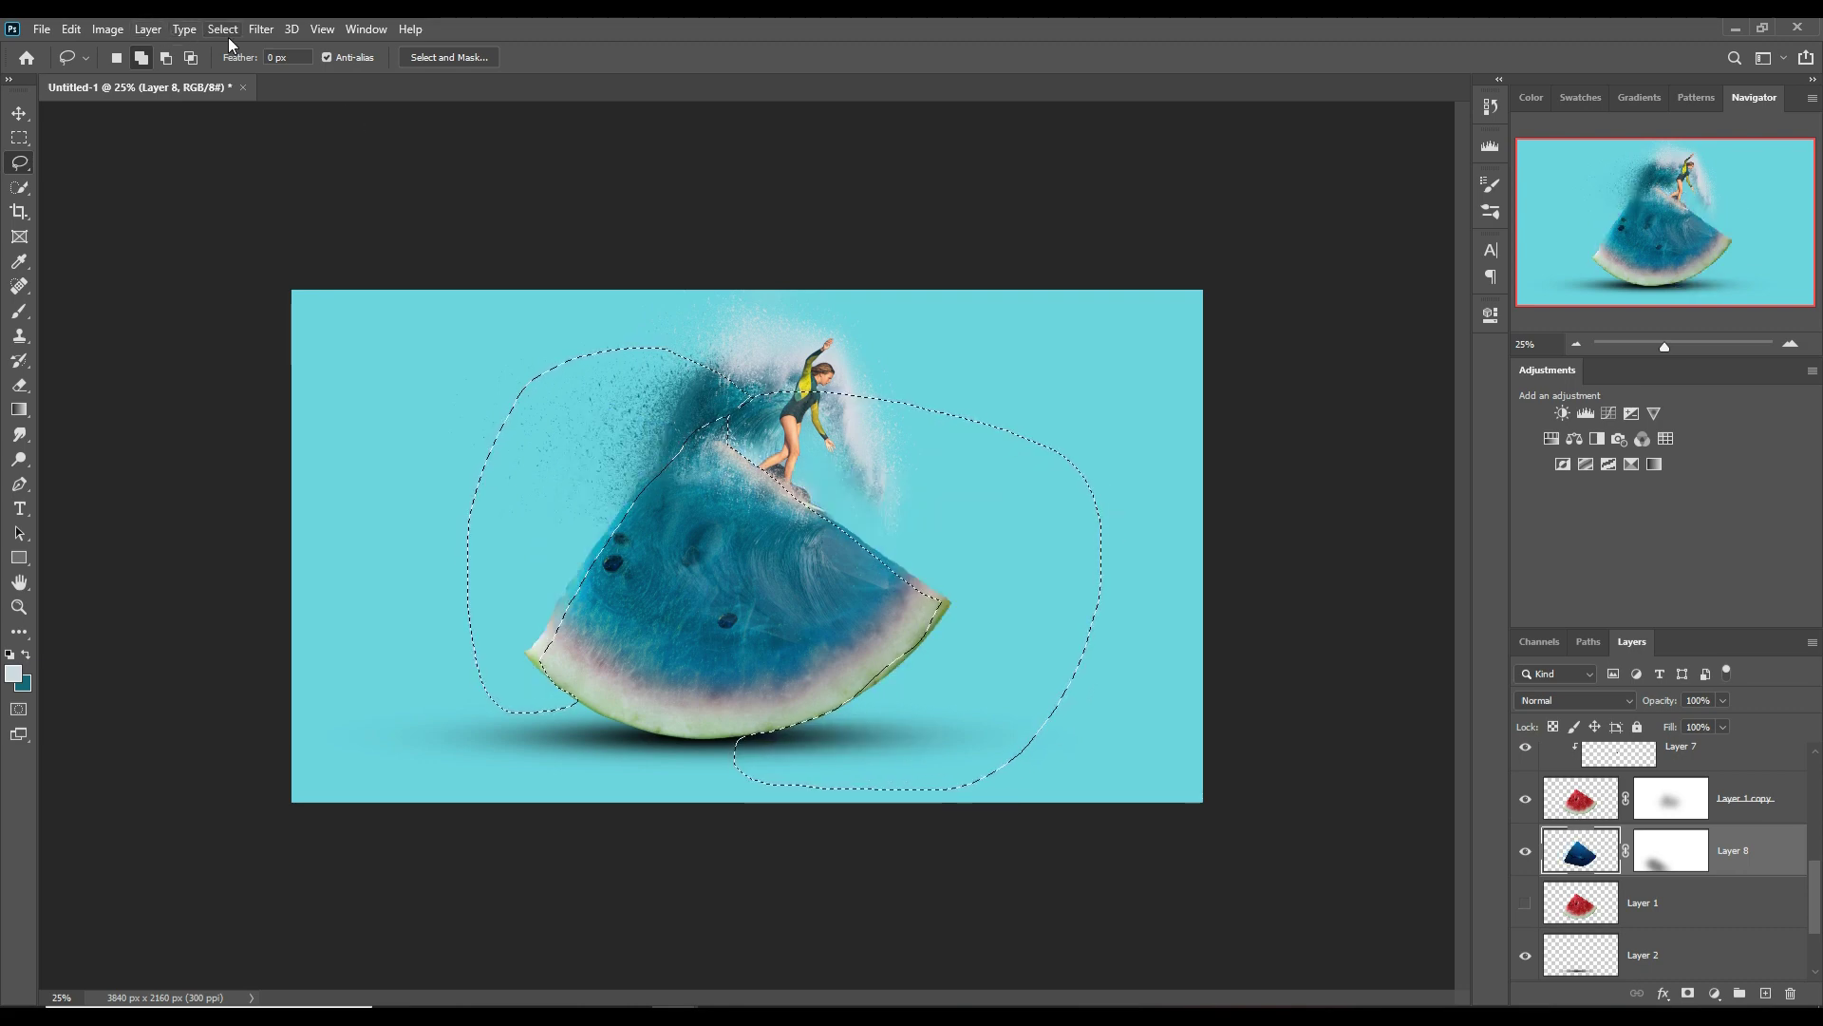
left_click(224, 29)
left_click(257, 62)
key("v")
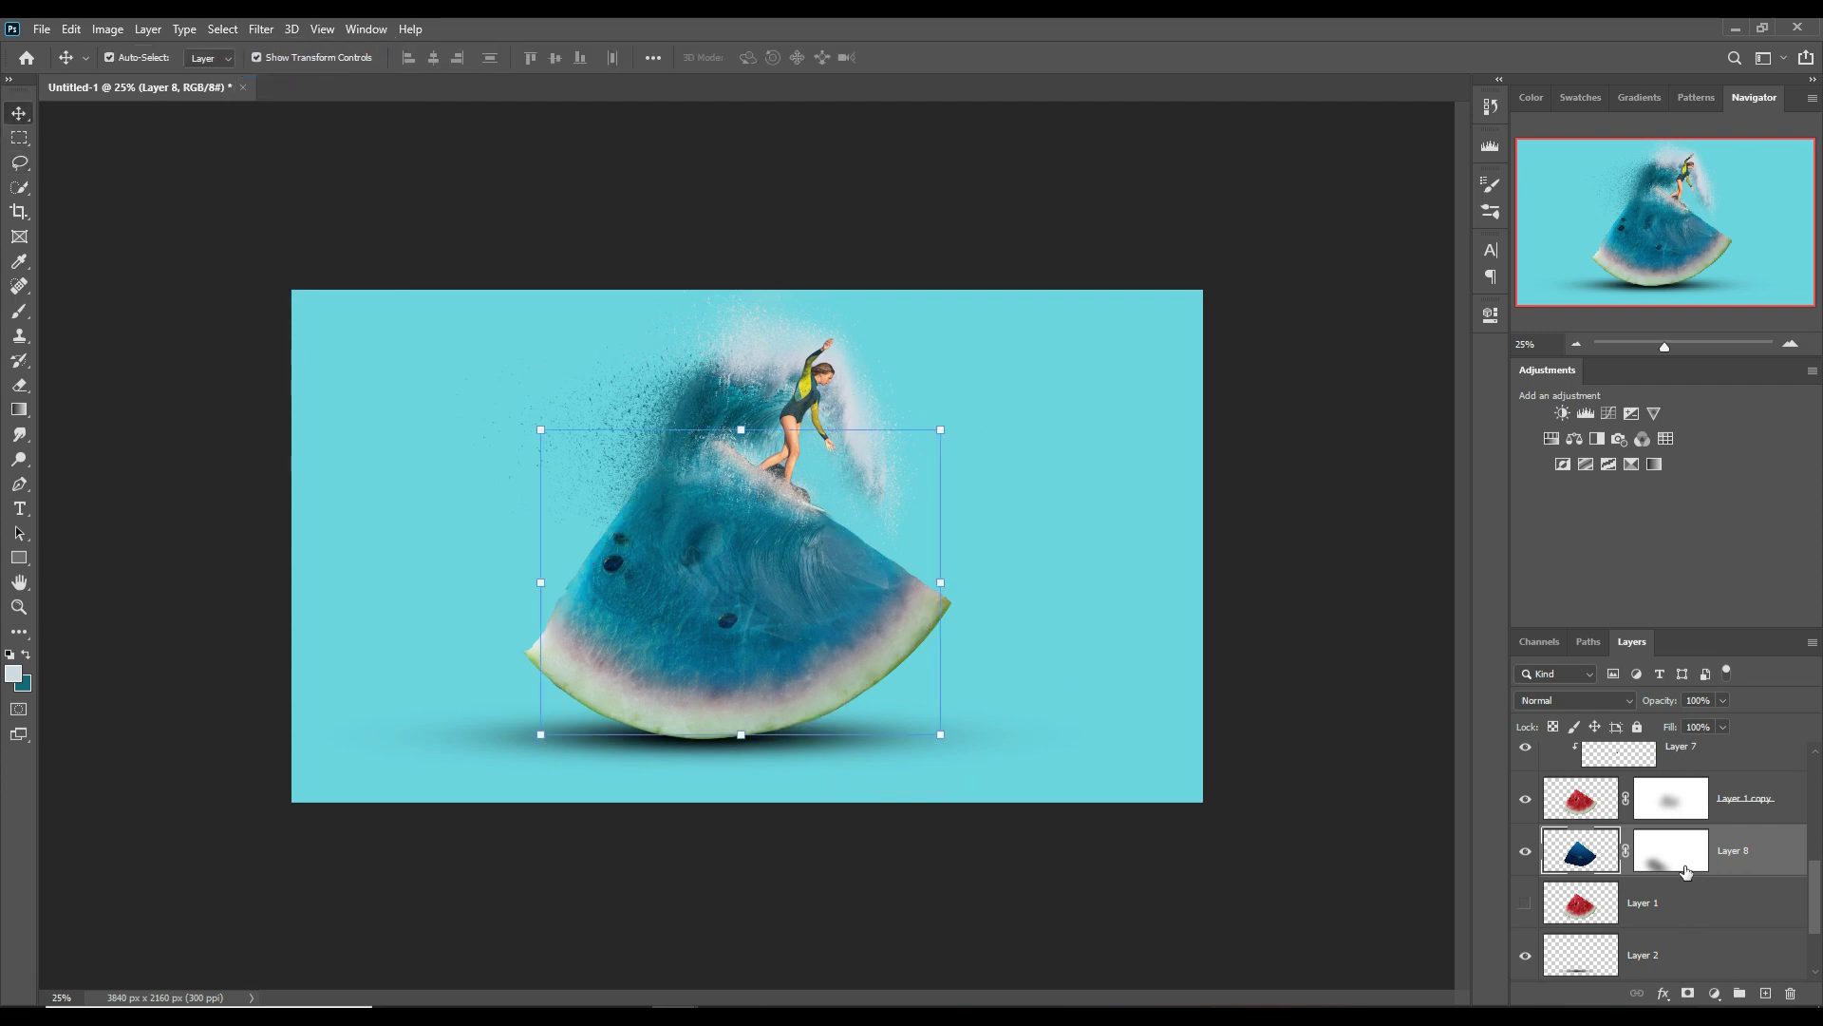
- Delete Layer 8's layer mask and target Layer 1 copy's mask instead
left_click(1672, 855)
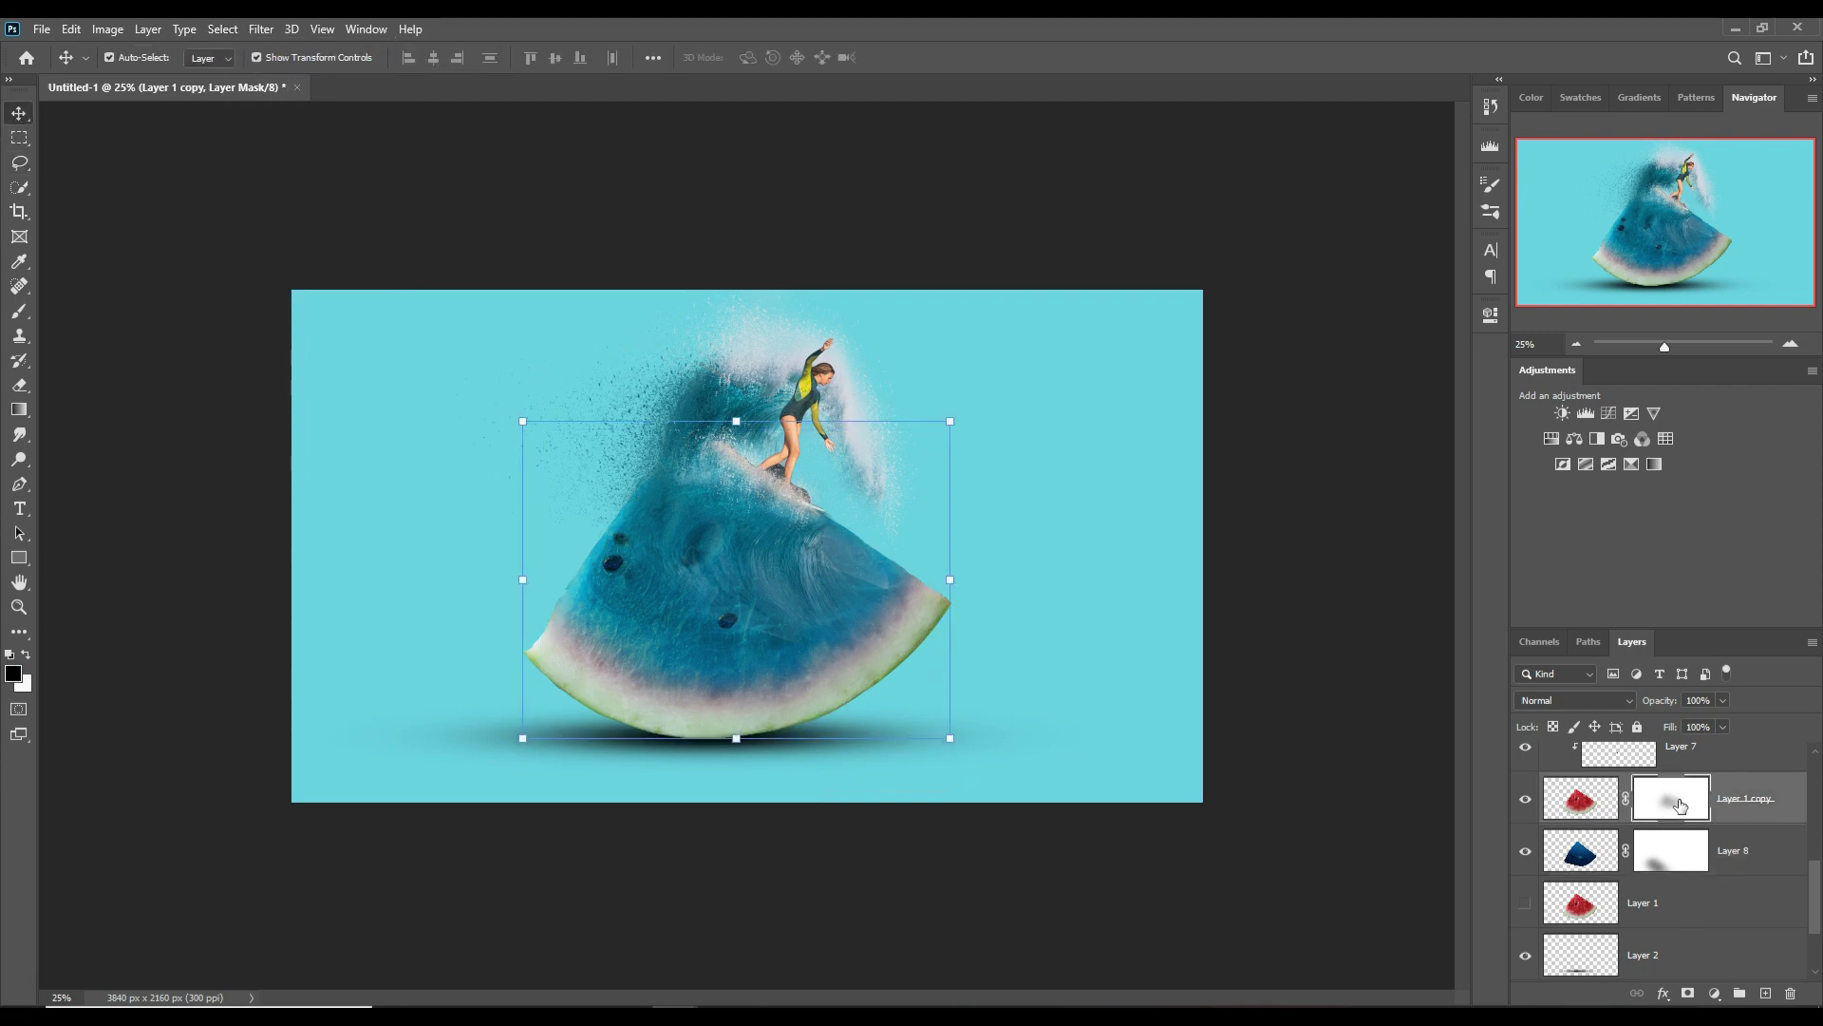
right_click(1665, 858)
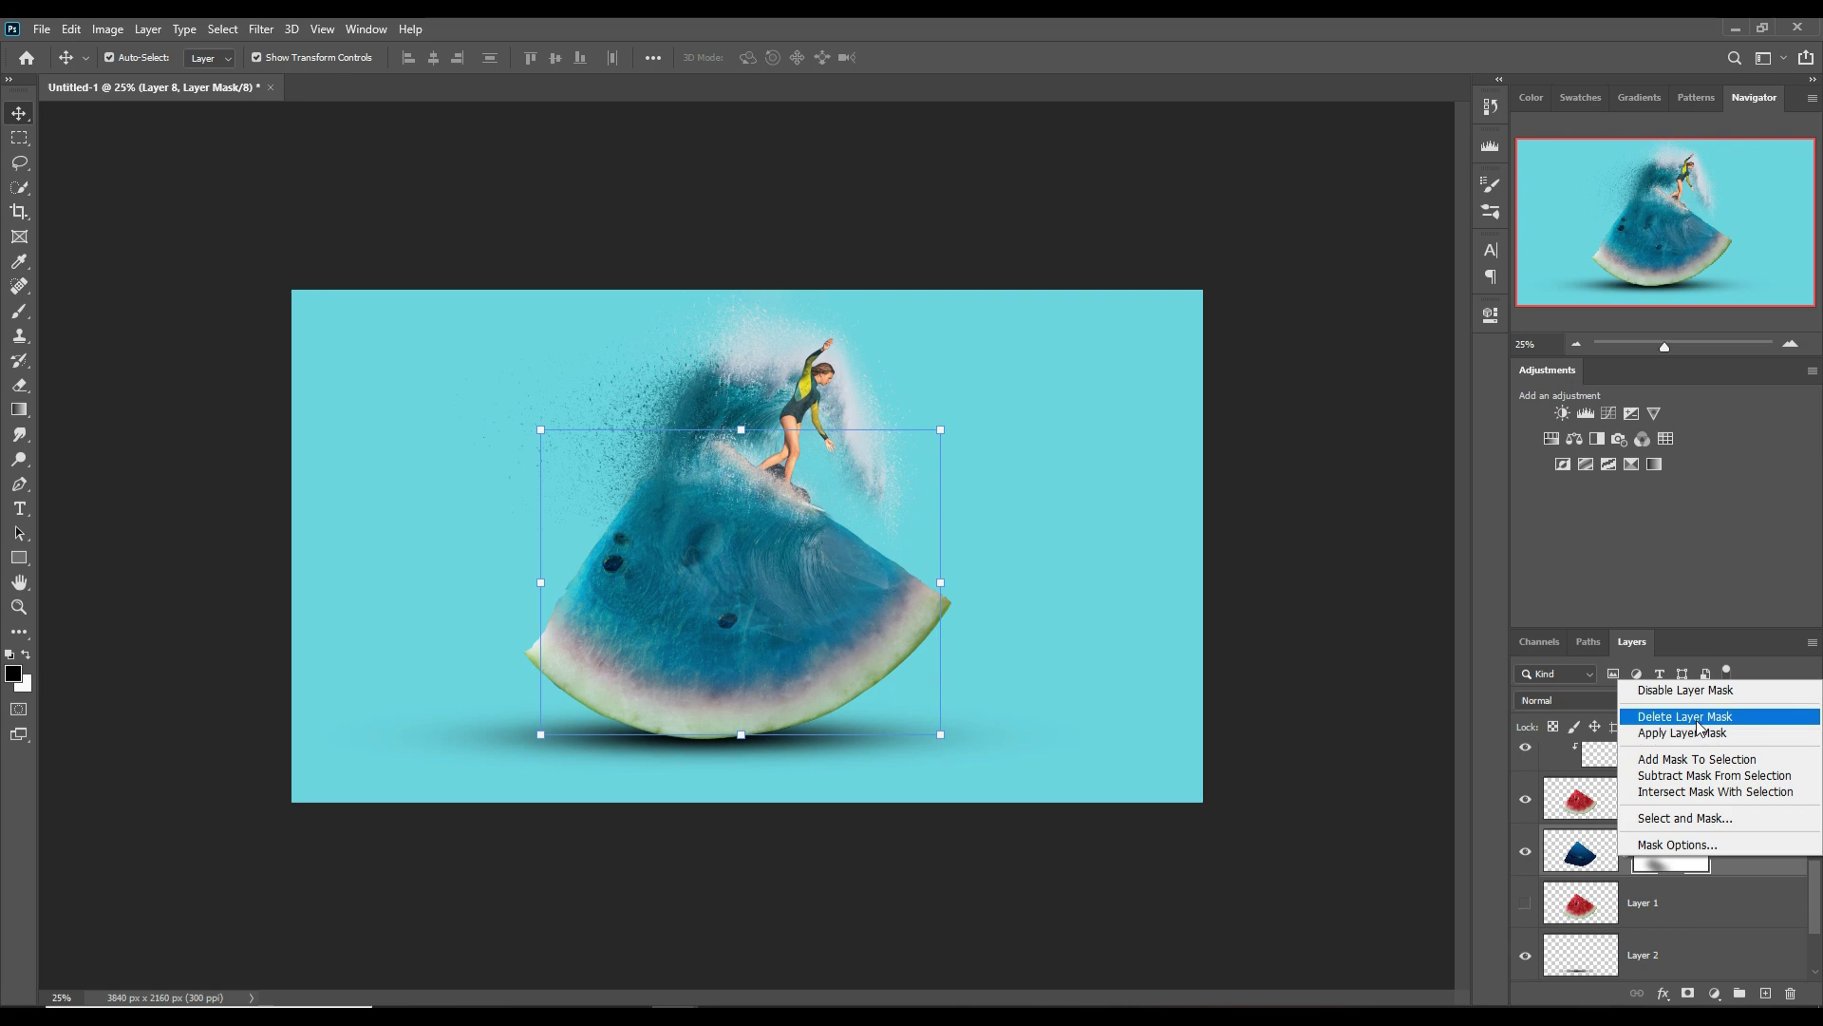
left_click(1686, 717)
left_click(1677, 812)
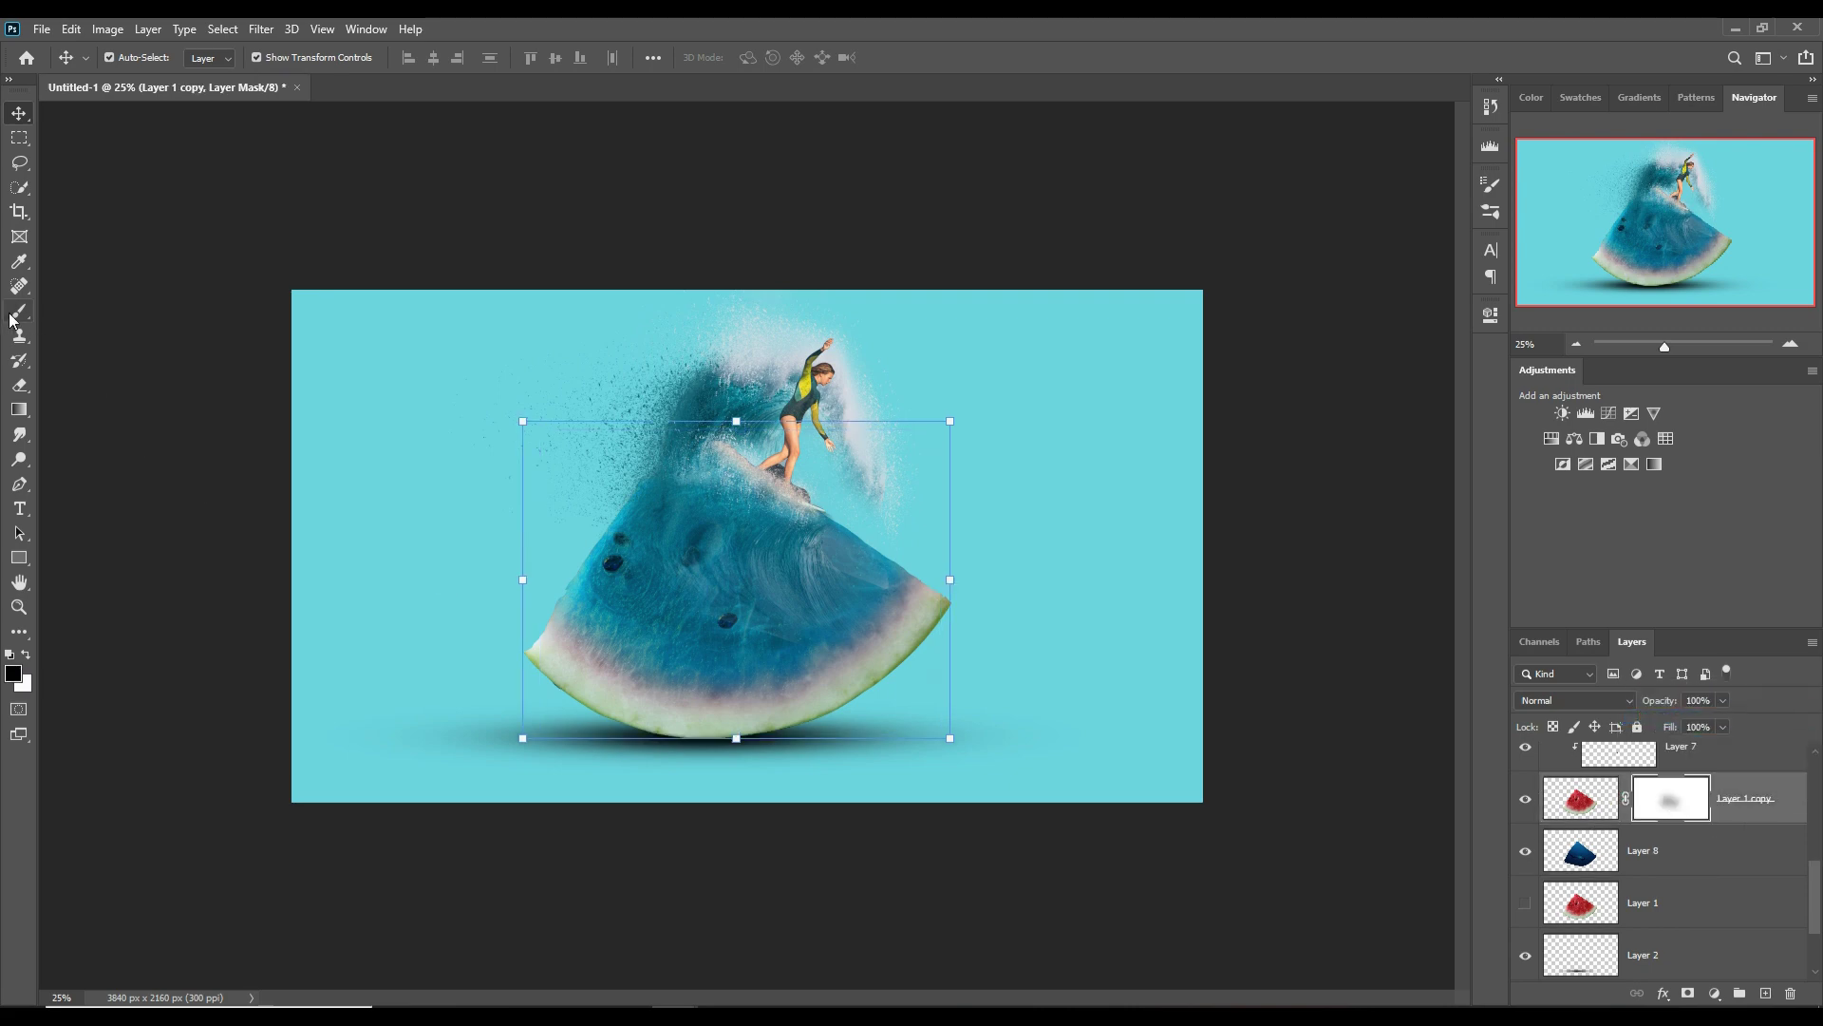
- Paint Layer 1 copy's mask with a soft brush to reveal the shark in the lower flesh
key("b")
left_click_drag(780, 699, 888, 655)
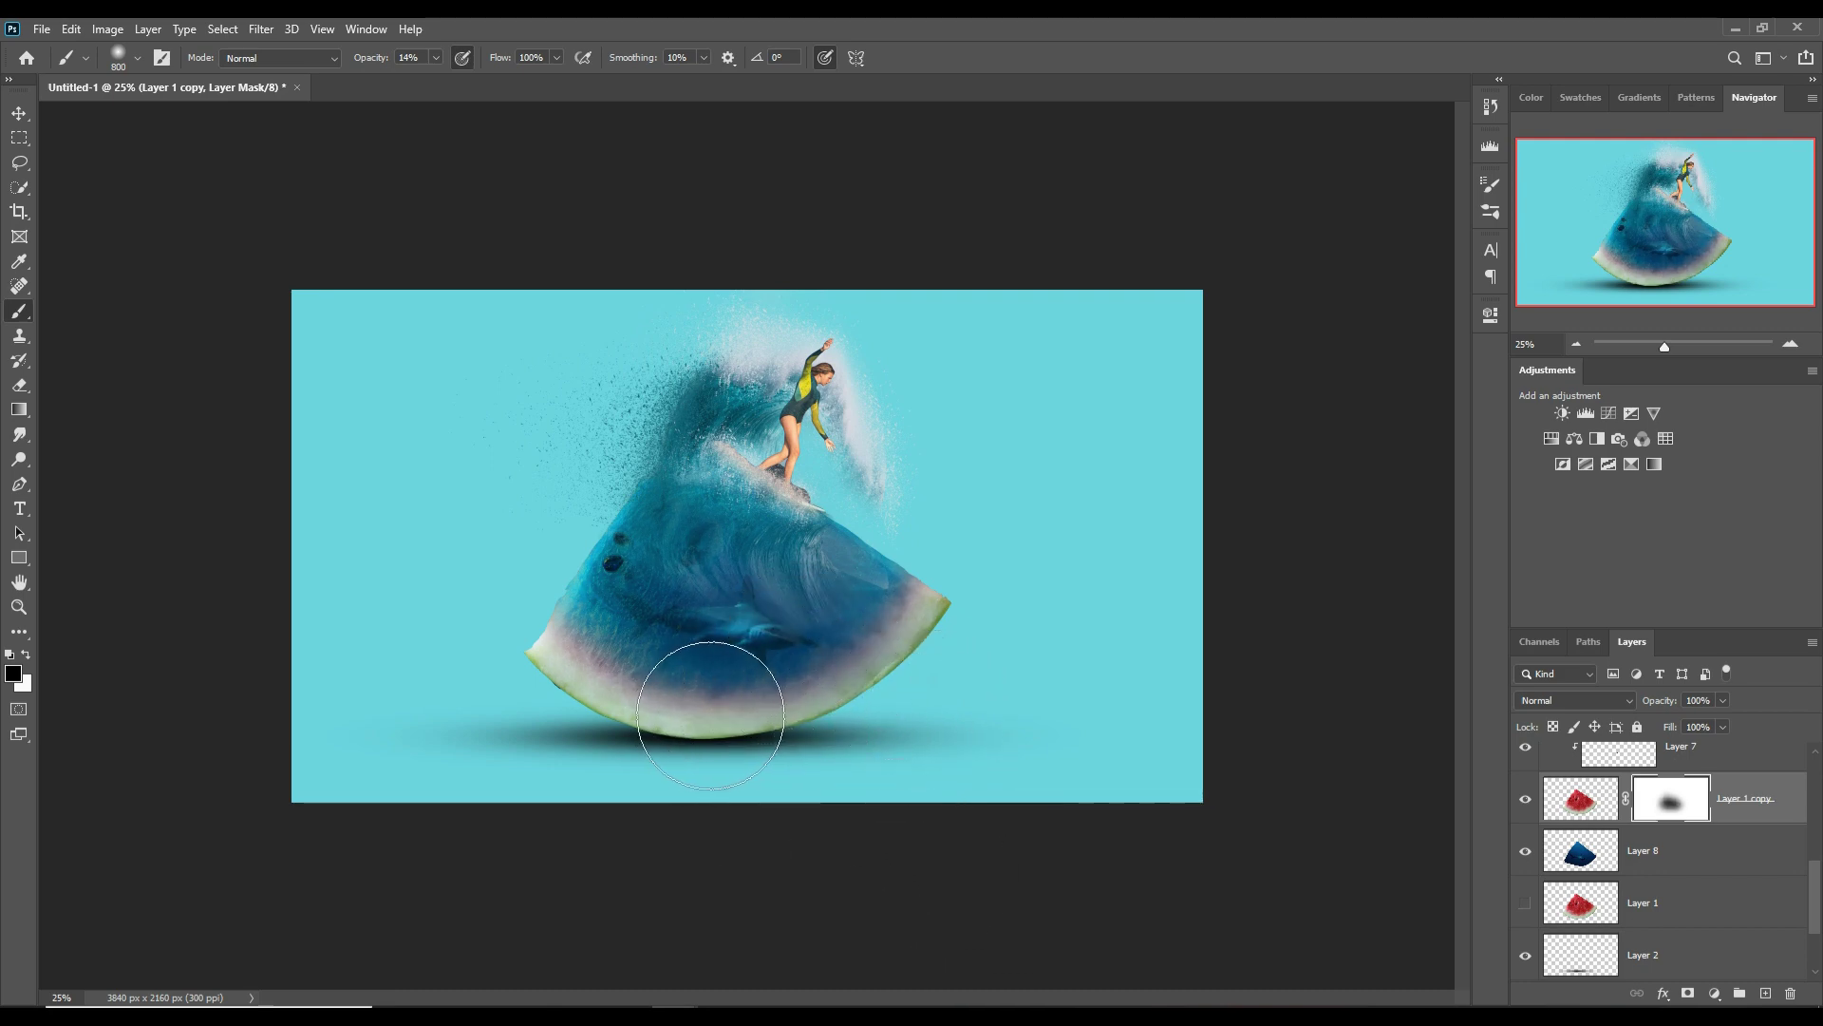
mouse_move(711, 671)
left_mouse_down()
mouse_move(767, 710)
mouse_move(859, 694)
mouse_move(753, 602)
mouse_move(671, 651)
left_mouse_up()
key("bracketleft")
key("bracketleft")
key("bracketleft")
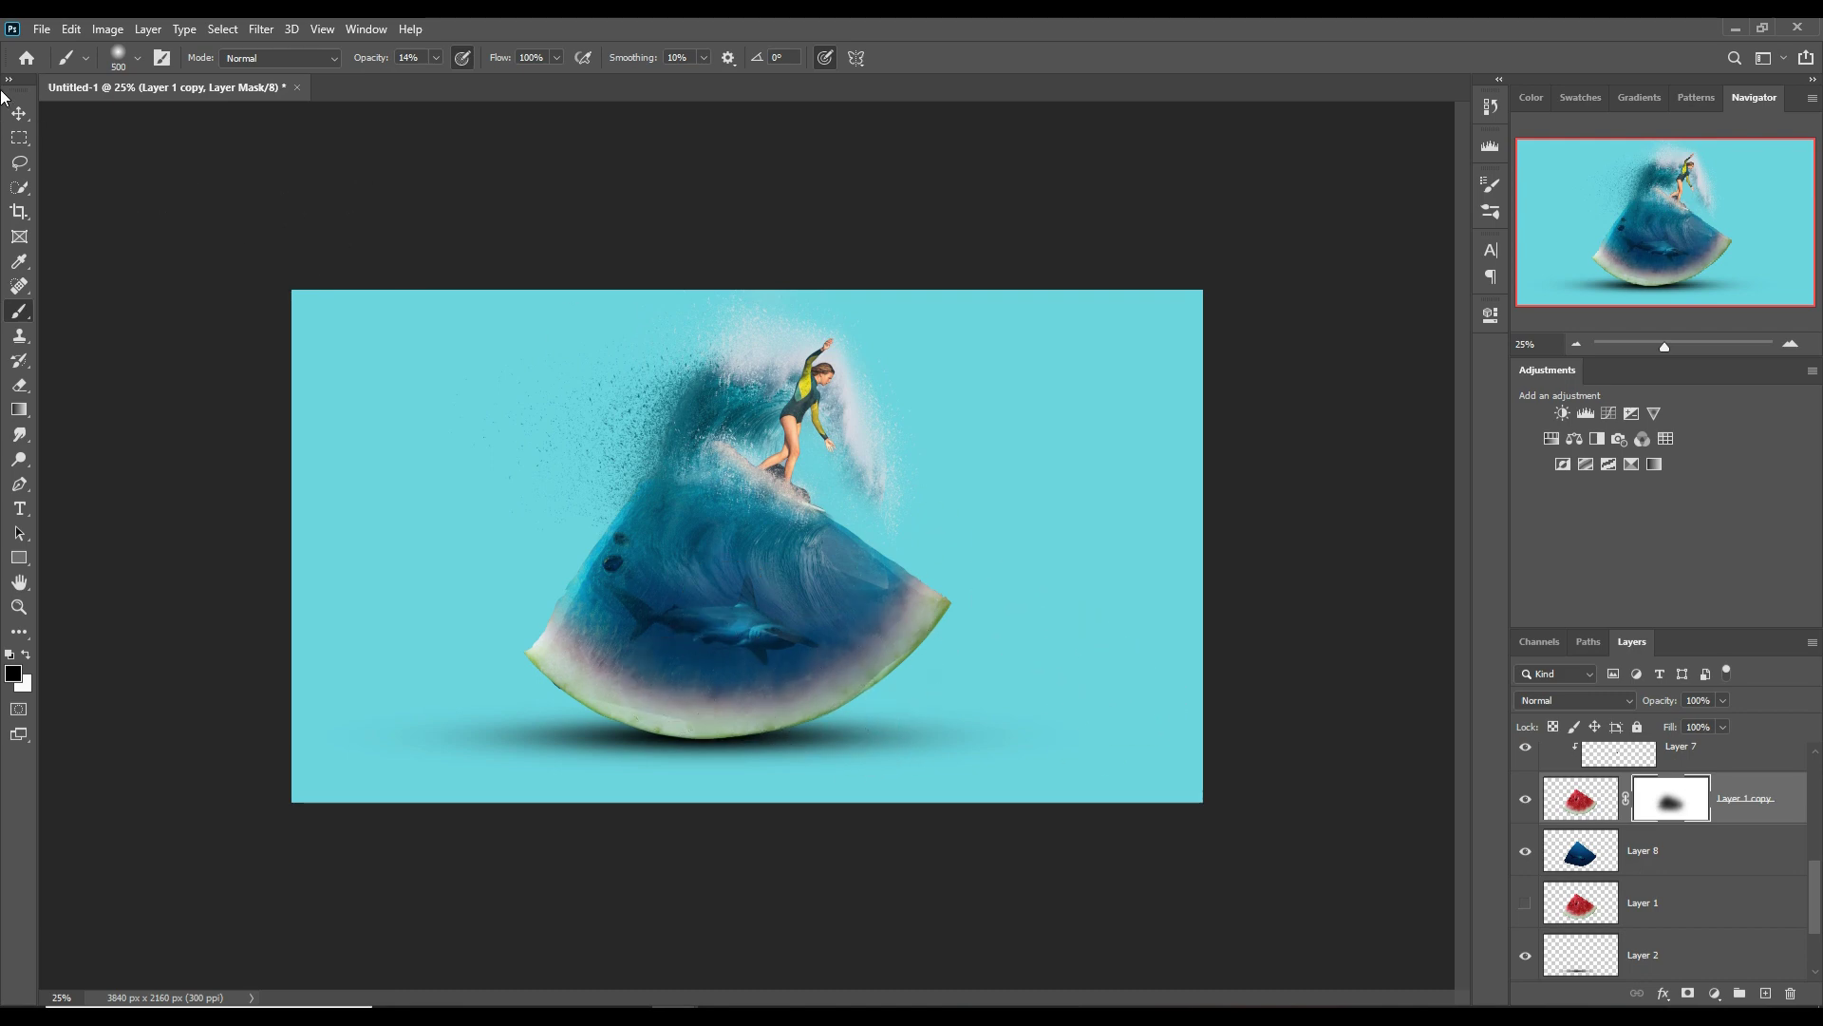
left_click(28, 115)
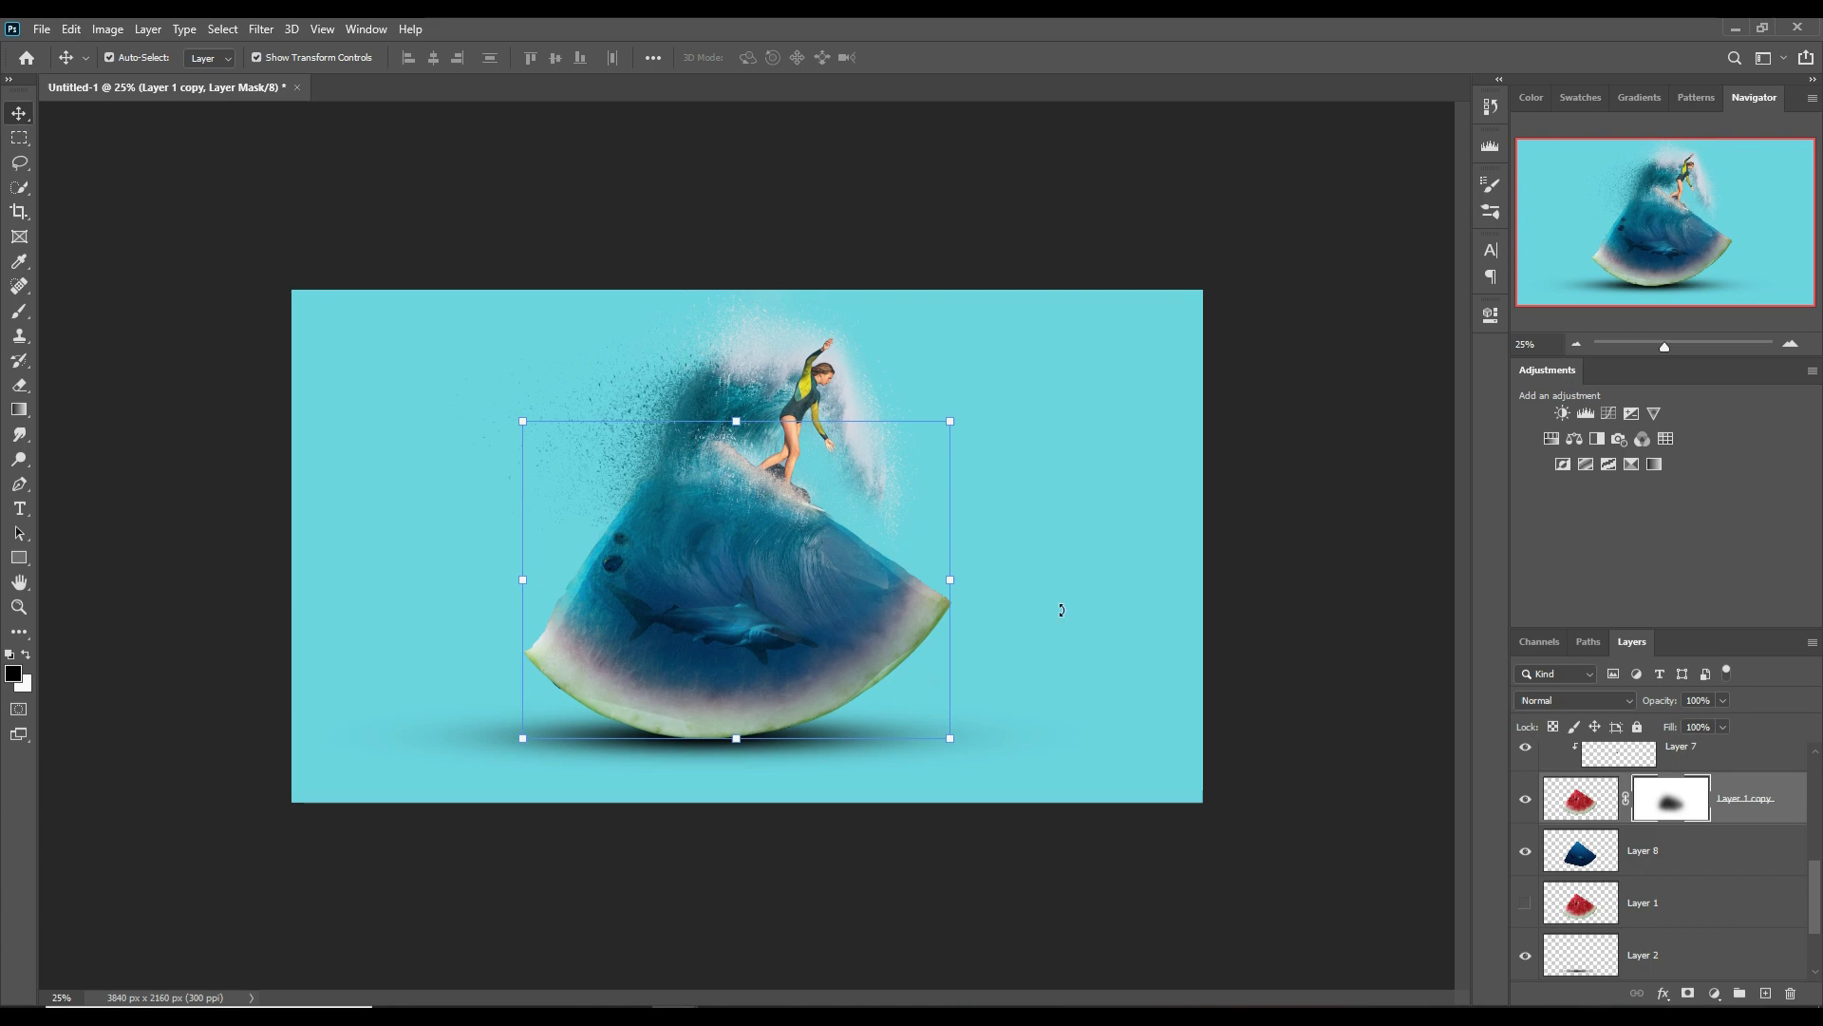
left_click(1793, 812)
scroll(1793, 812, "up", 3)
scroll(1793, 812, "up", 2)
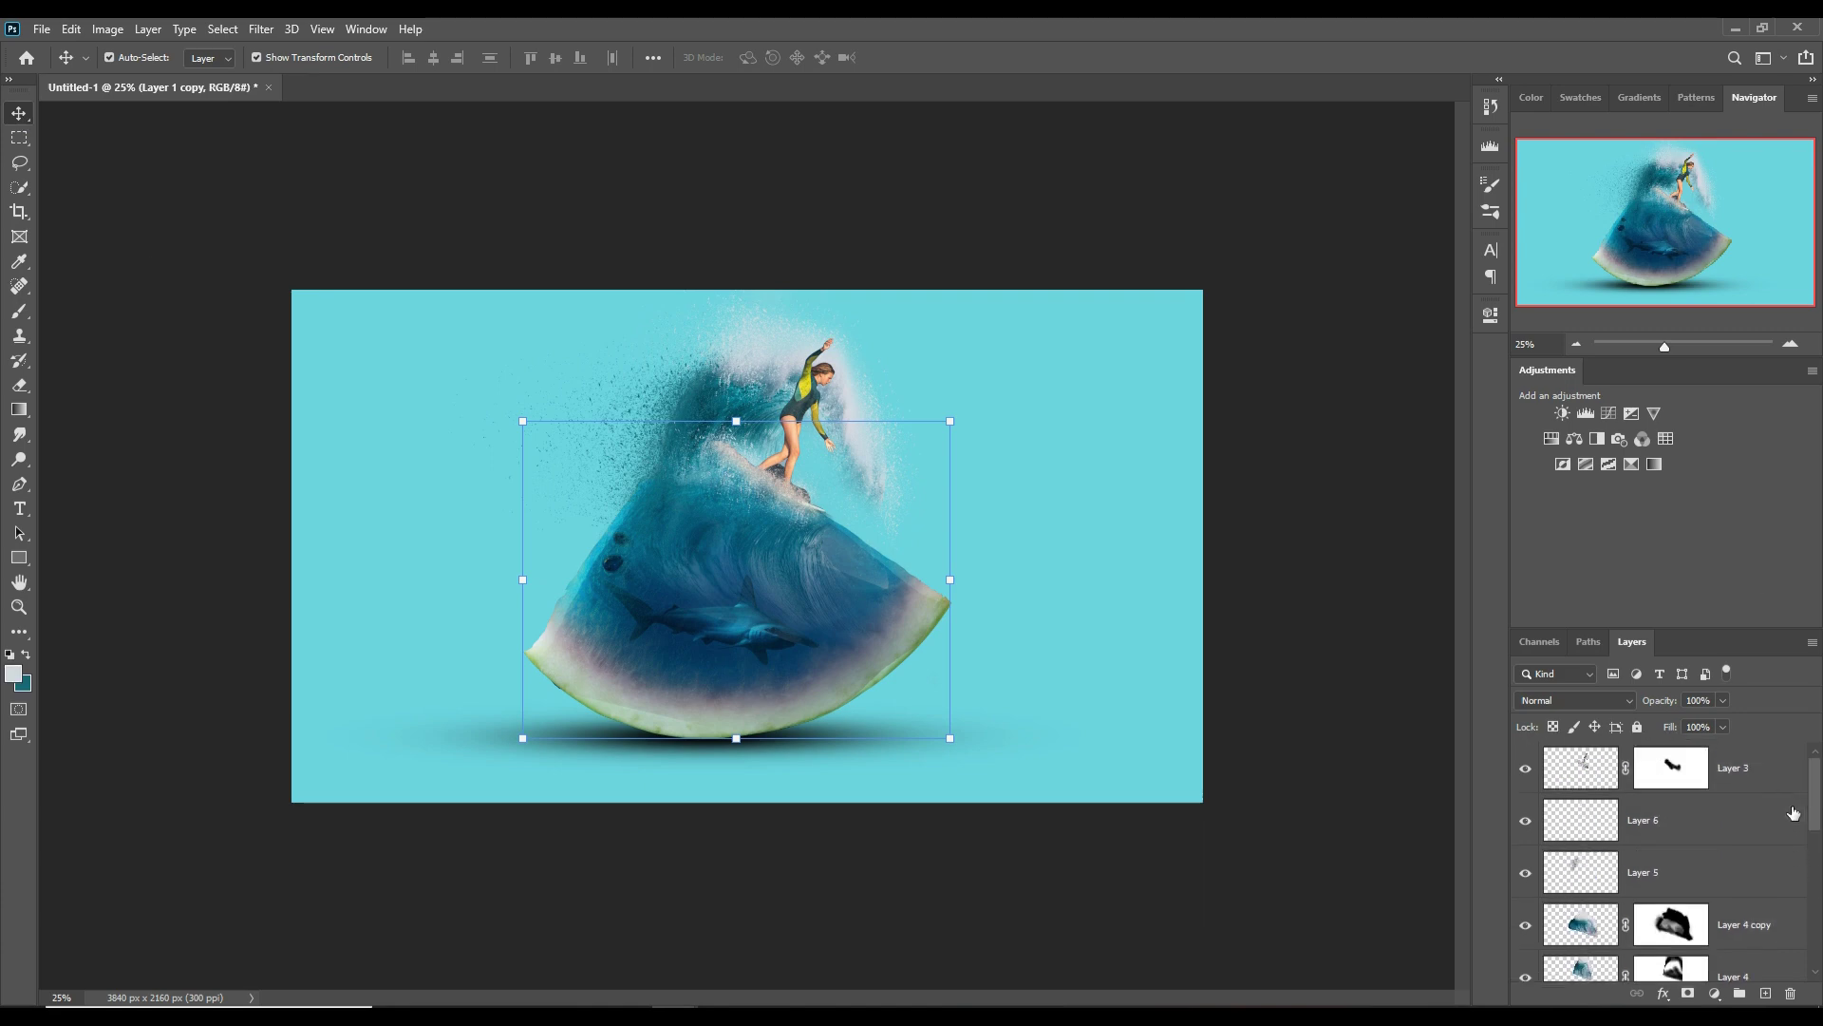
left_click(1785, 777)
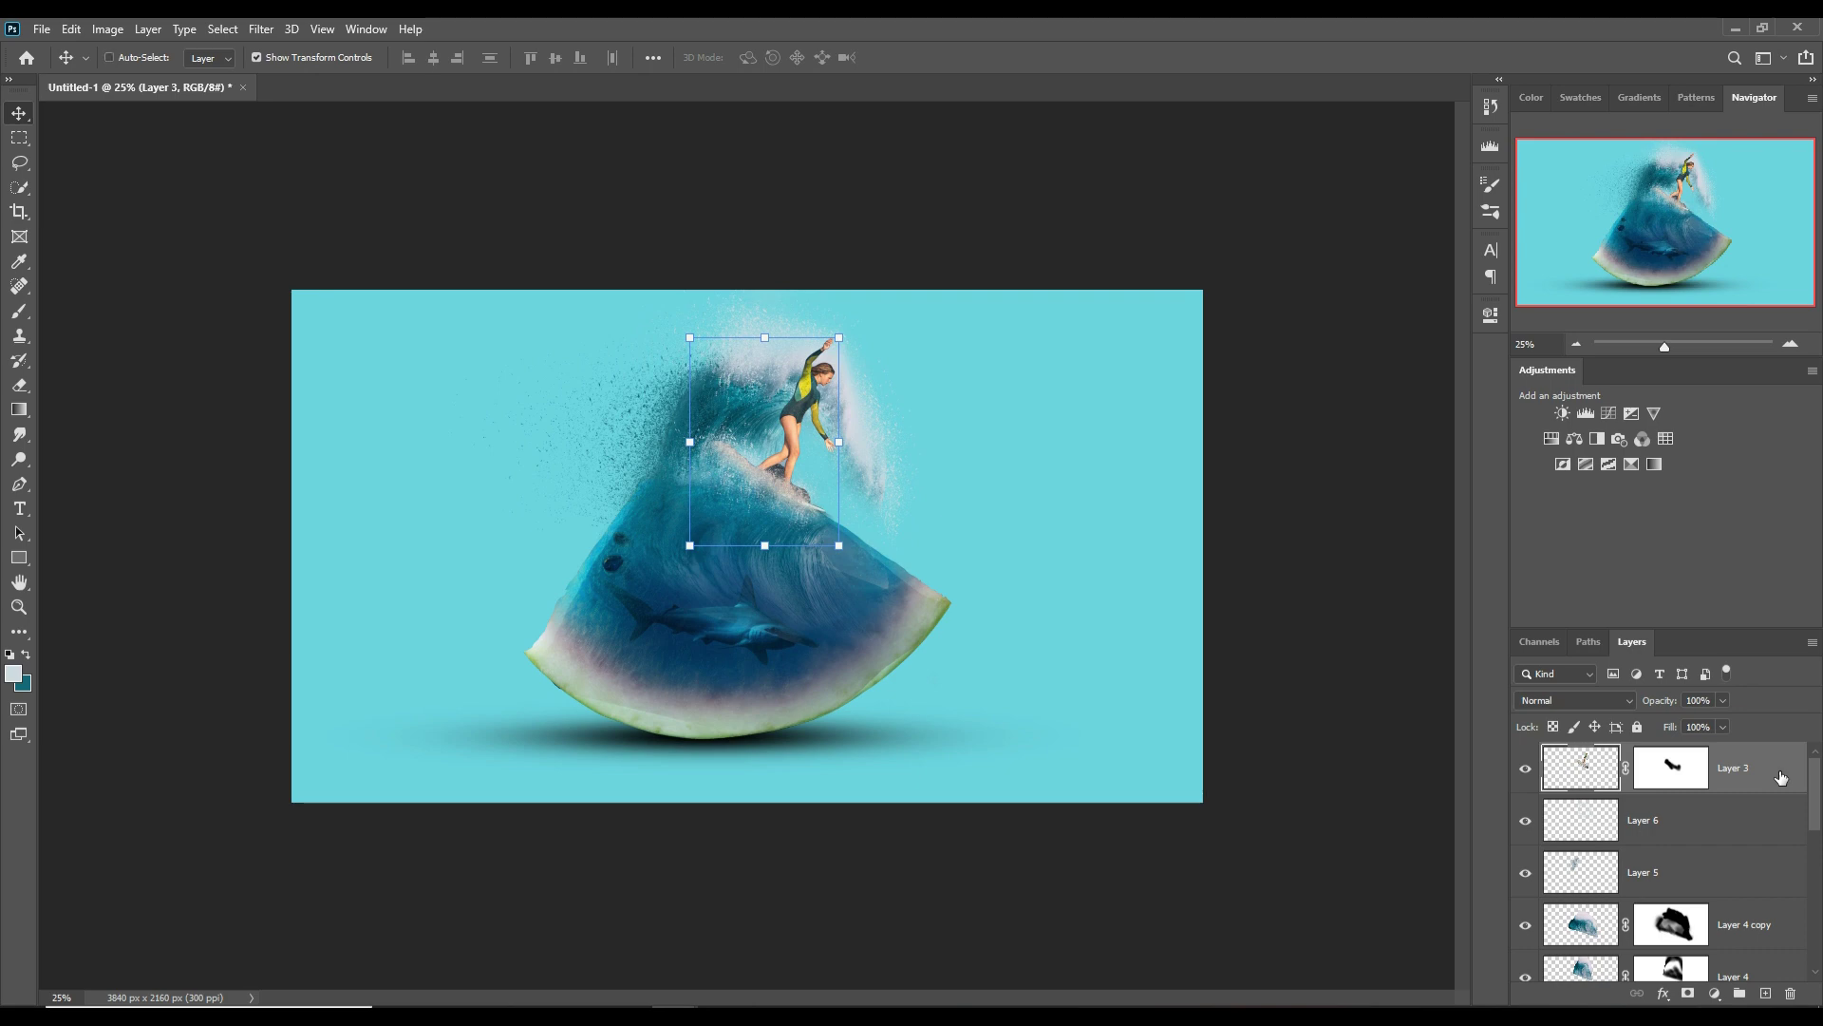
key("ctrl+shift+alt+e")
right_click(1766, 777)
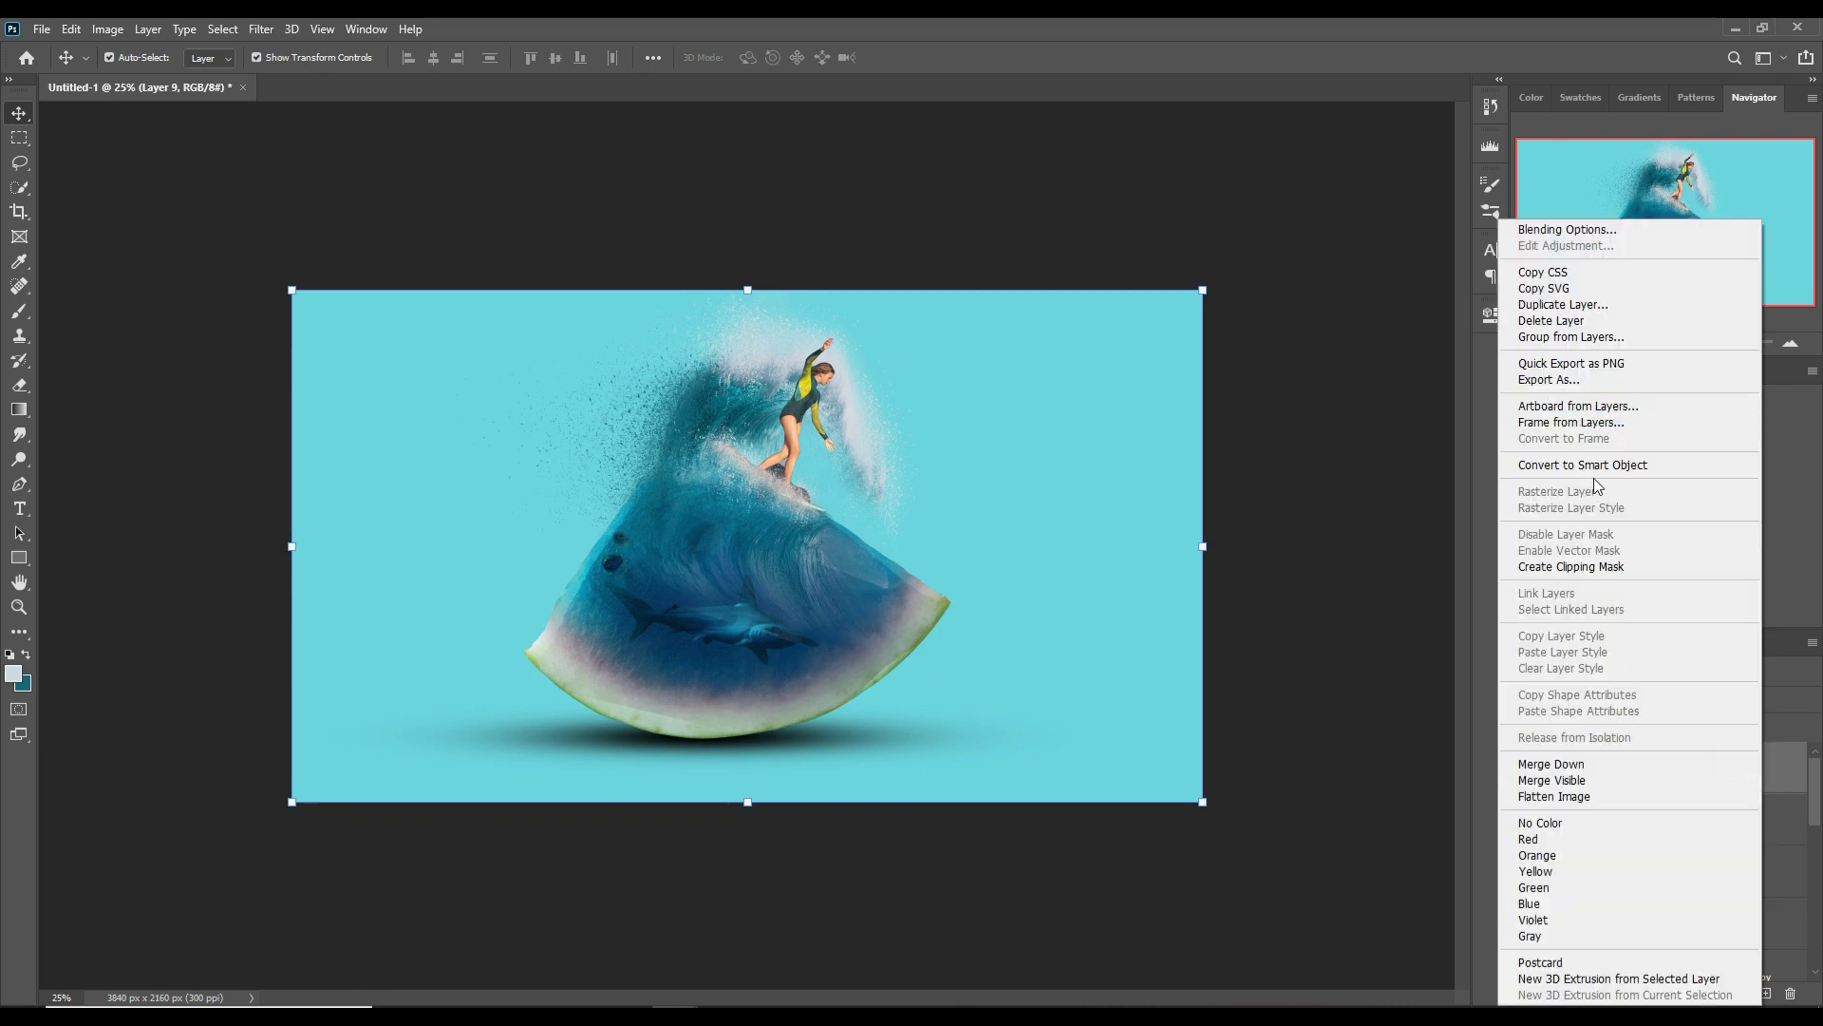
left_click(1439, 473)
right_click(1701, 770)
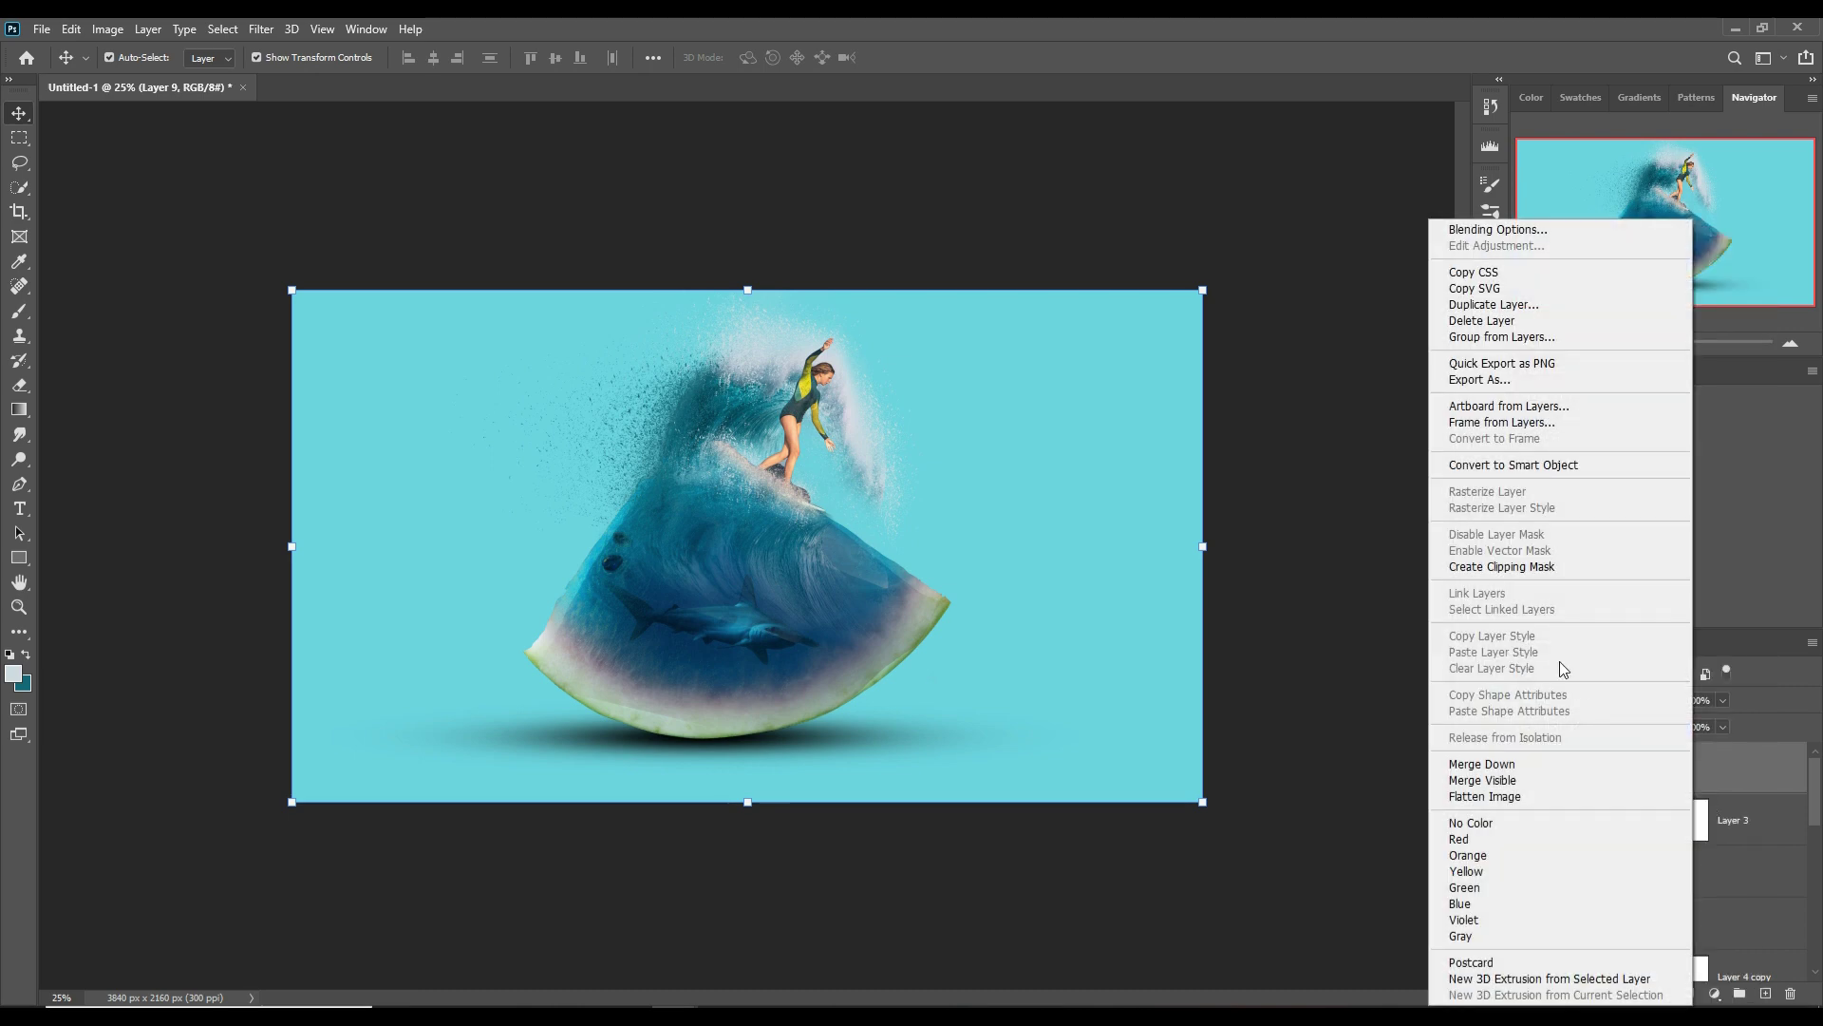
left_click(1386, 519)
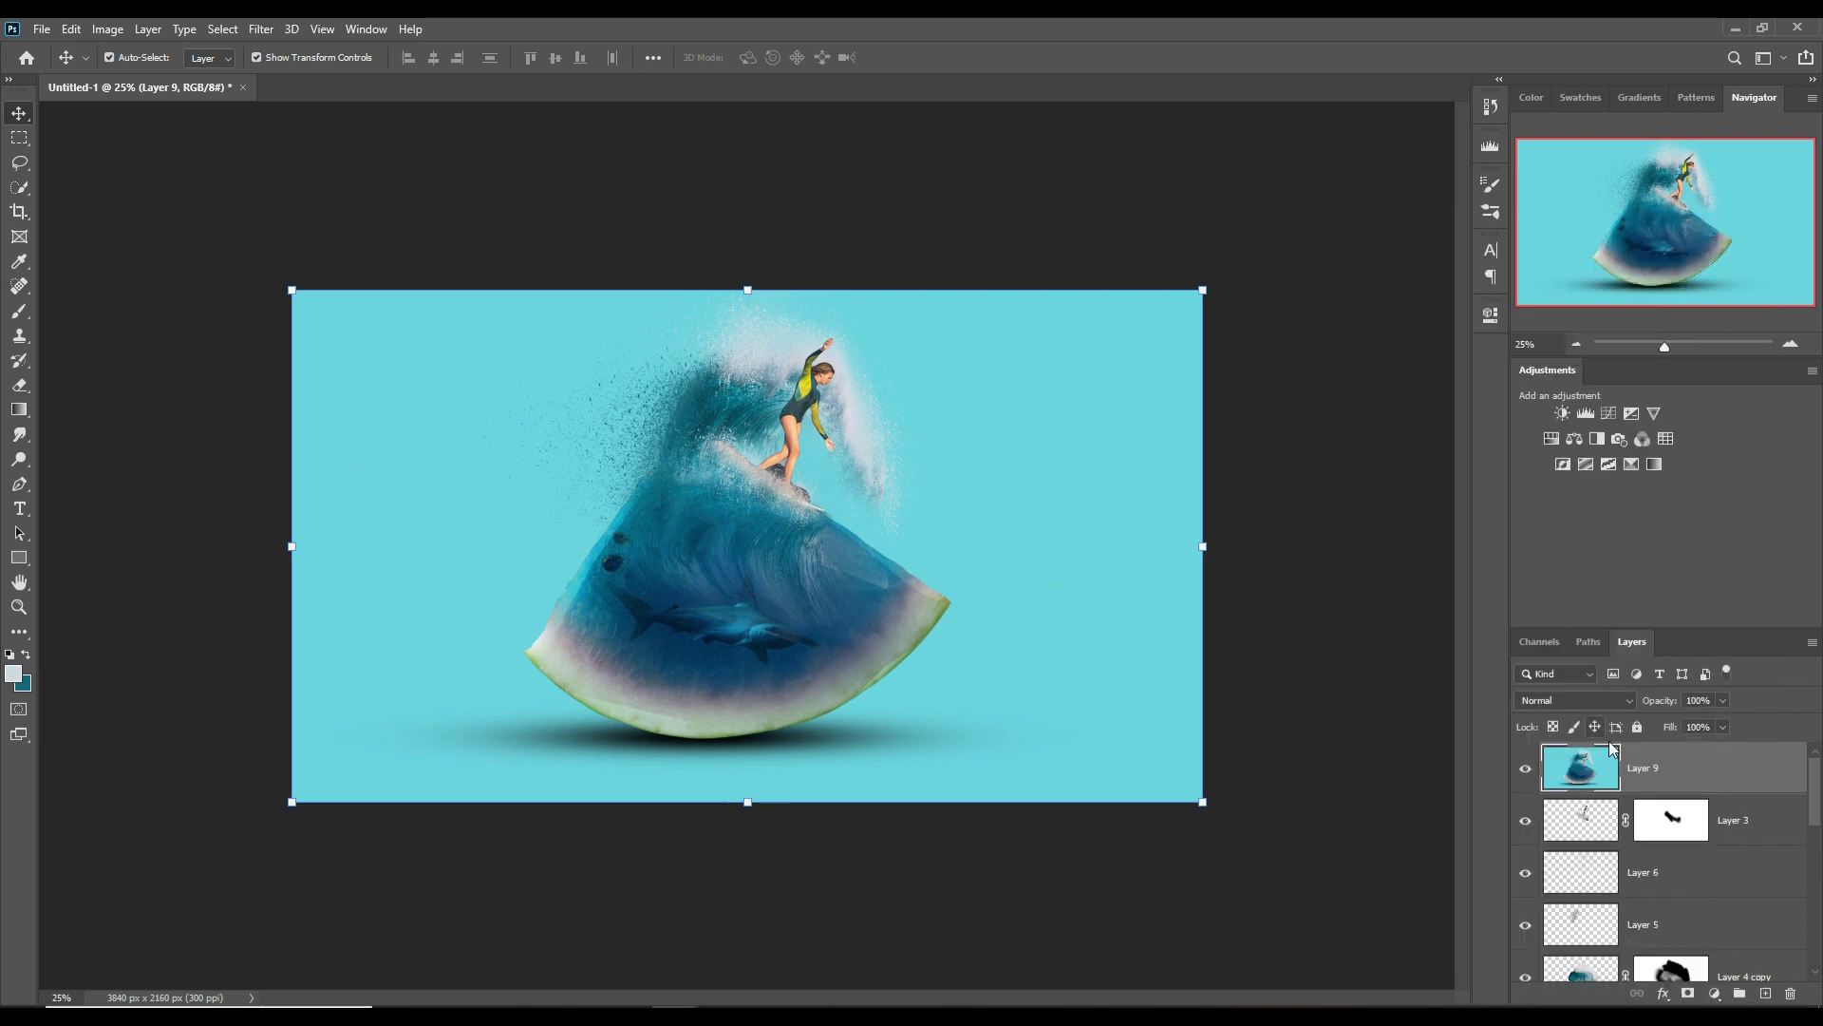
key("Delete")
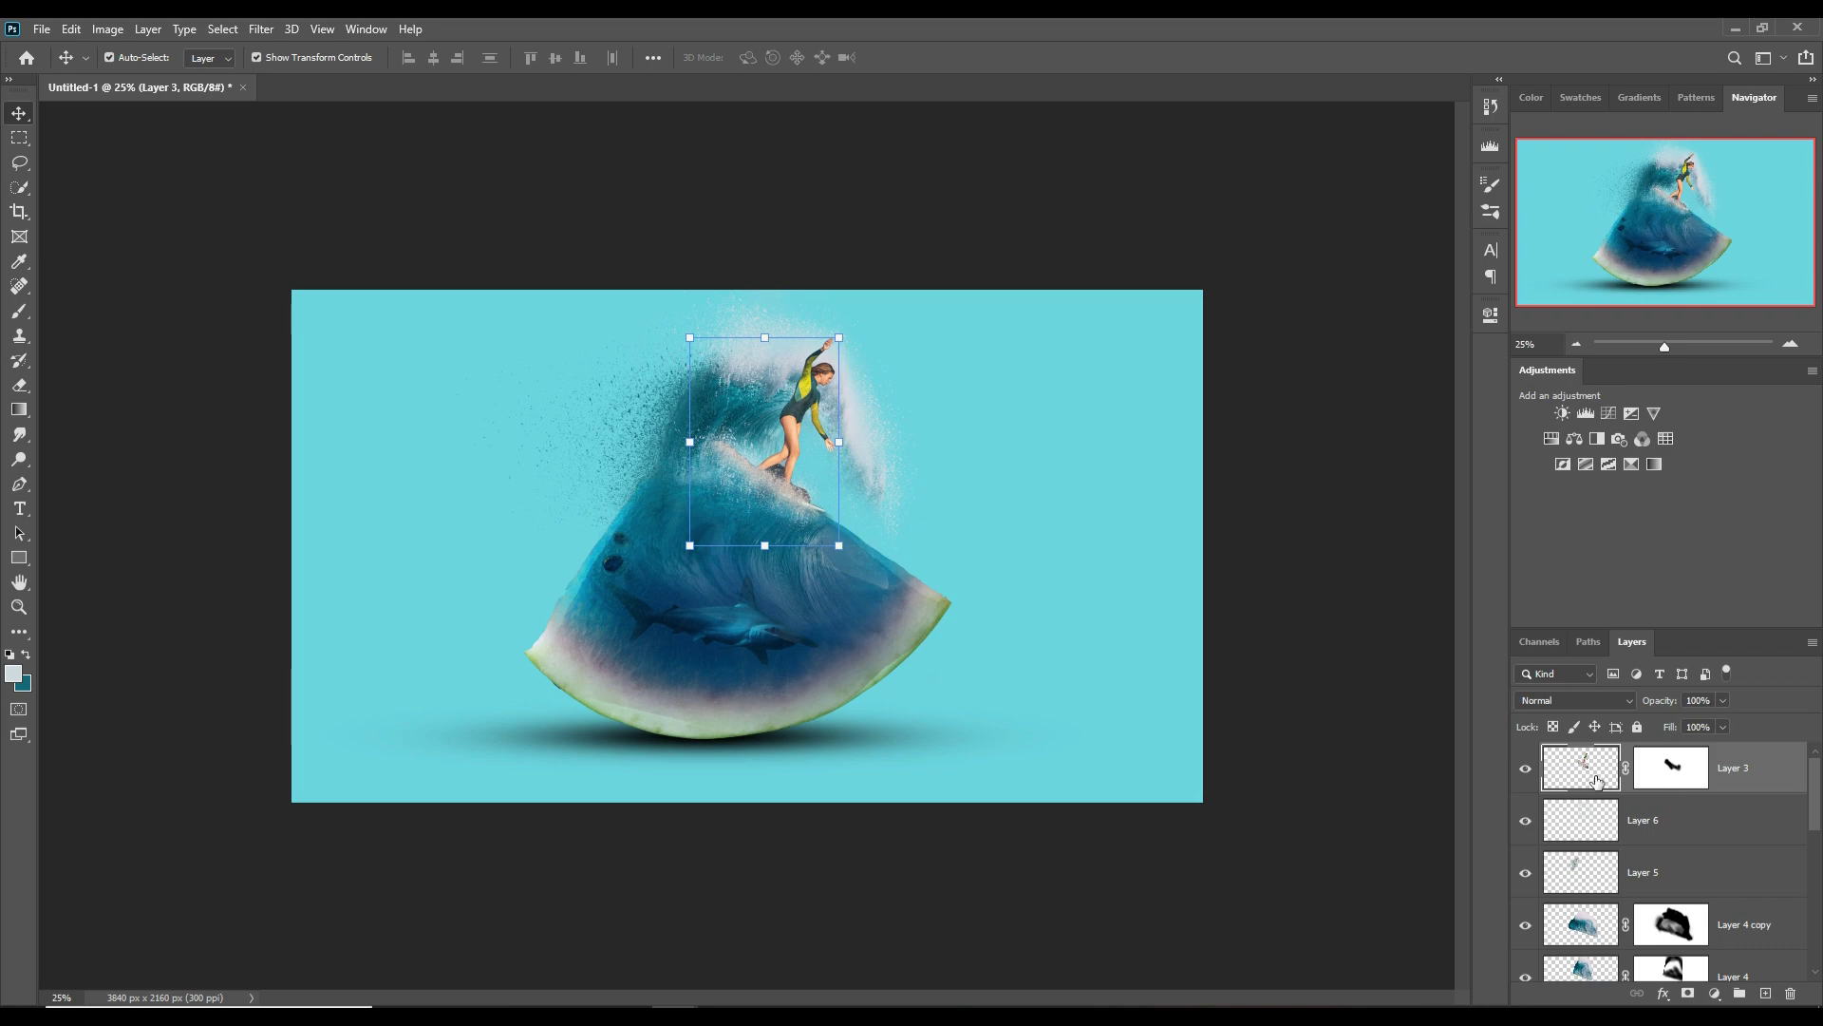
left_click(19, 311)
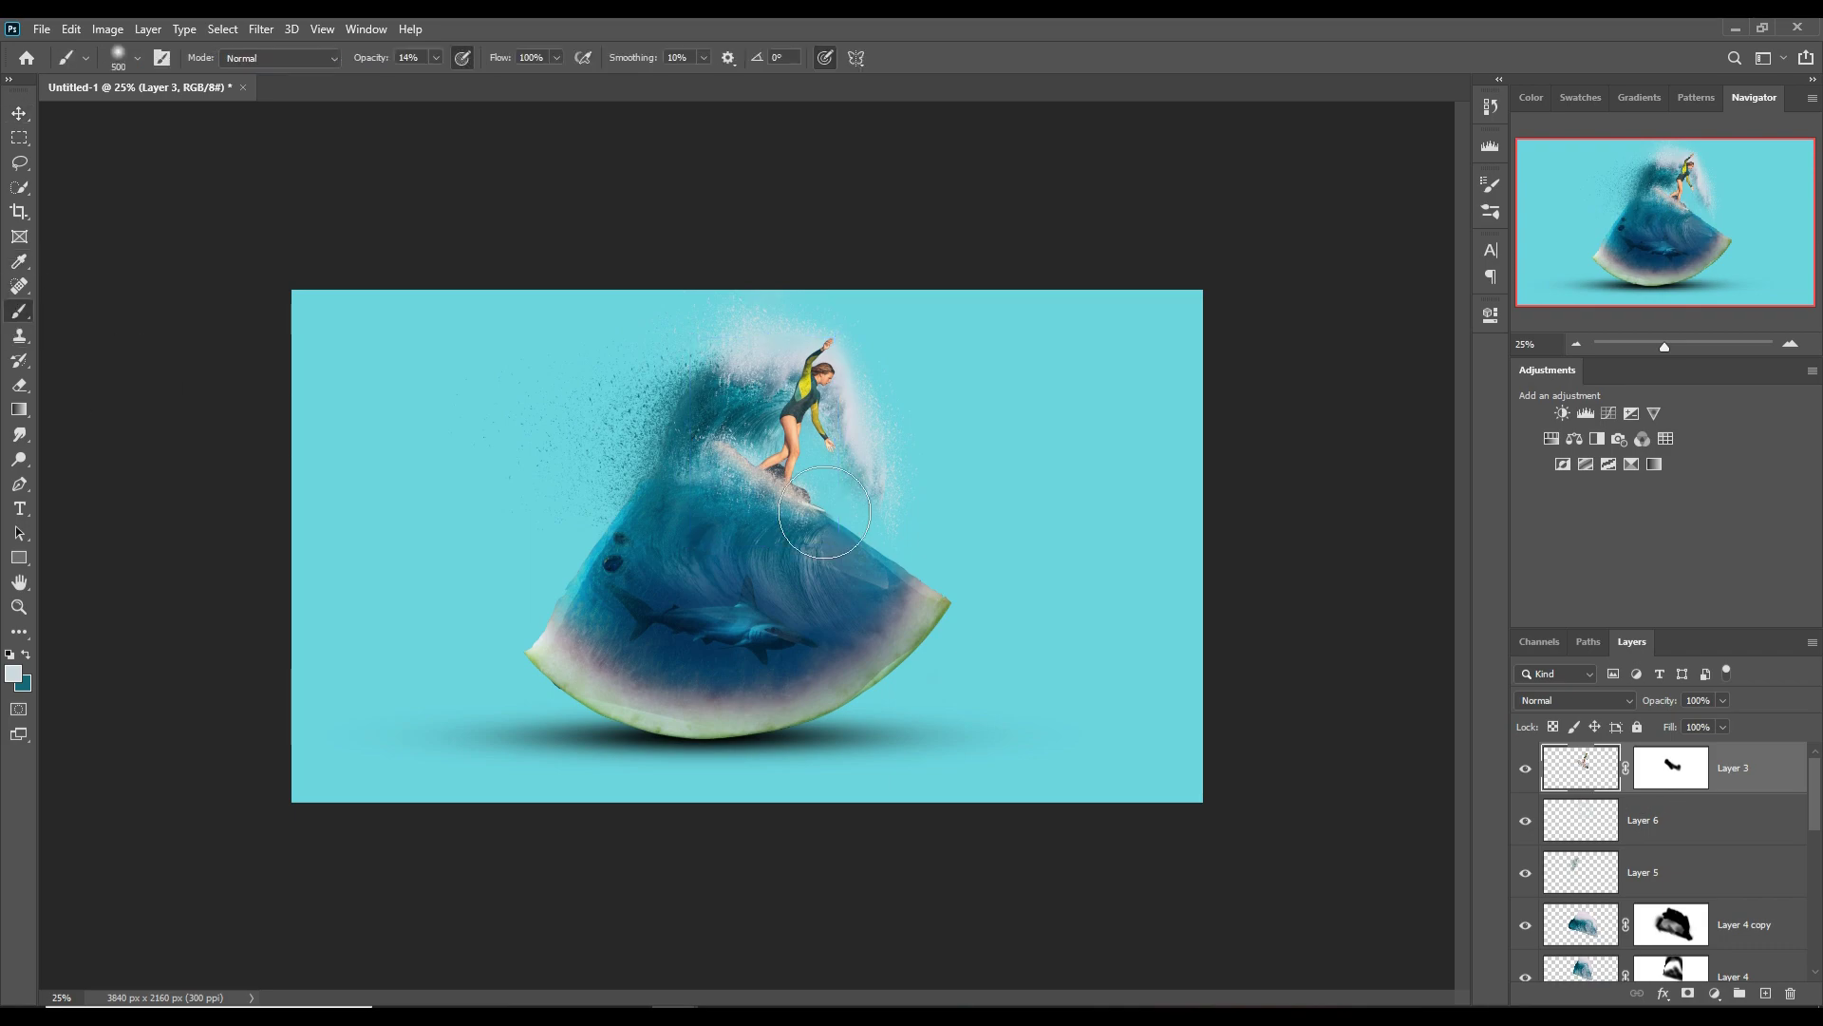
- Zoom to the surfer's legs and paint 55% white spray over the board's edge
scroll(825, 512, "up", 5)
mouse_move(1050, 419)
left_mouse_down()
mouse_move(904, 709)
mouse_move(935, 760)
left_mouse_up()
key("bracketleft")
key("bracketleft")
key("bracketleft")
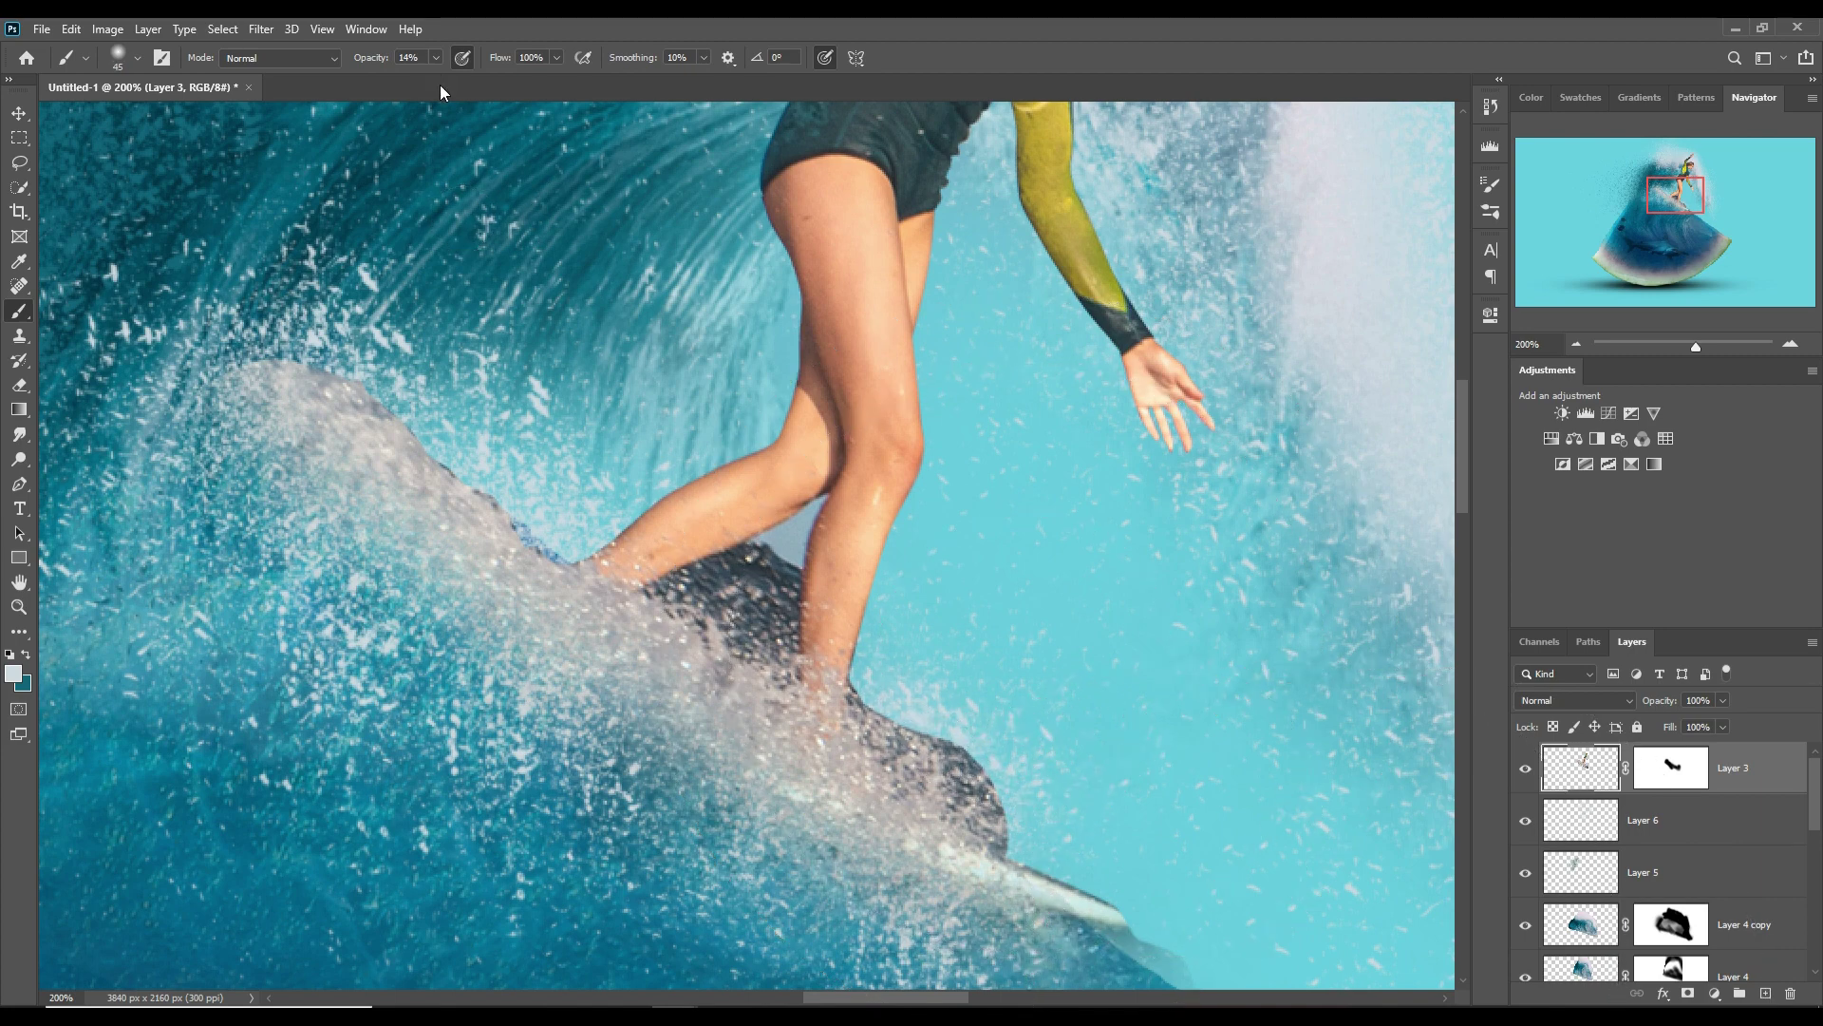
key("5")
key("5")
key("bracketleft")
key("bracketleft")
mouse_move(896, 708)
left_mouse_down()
mouse_move(1031, 835)
mouse_move(912, 761)
mouse_move(977, 835)
mouse_move(1038, 875)
mouse_move(1188, 915)
left_mouse_up()
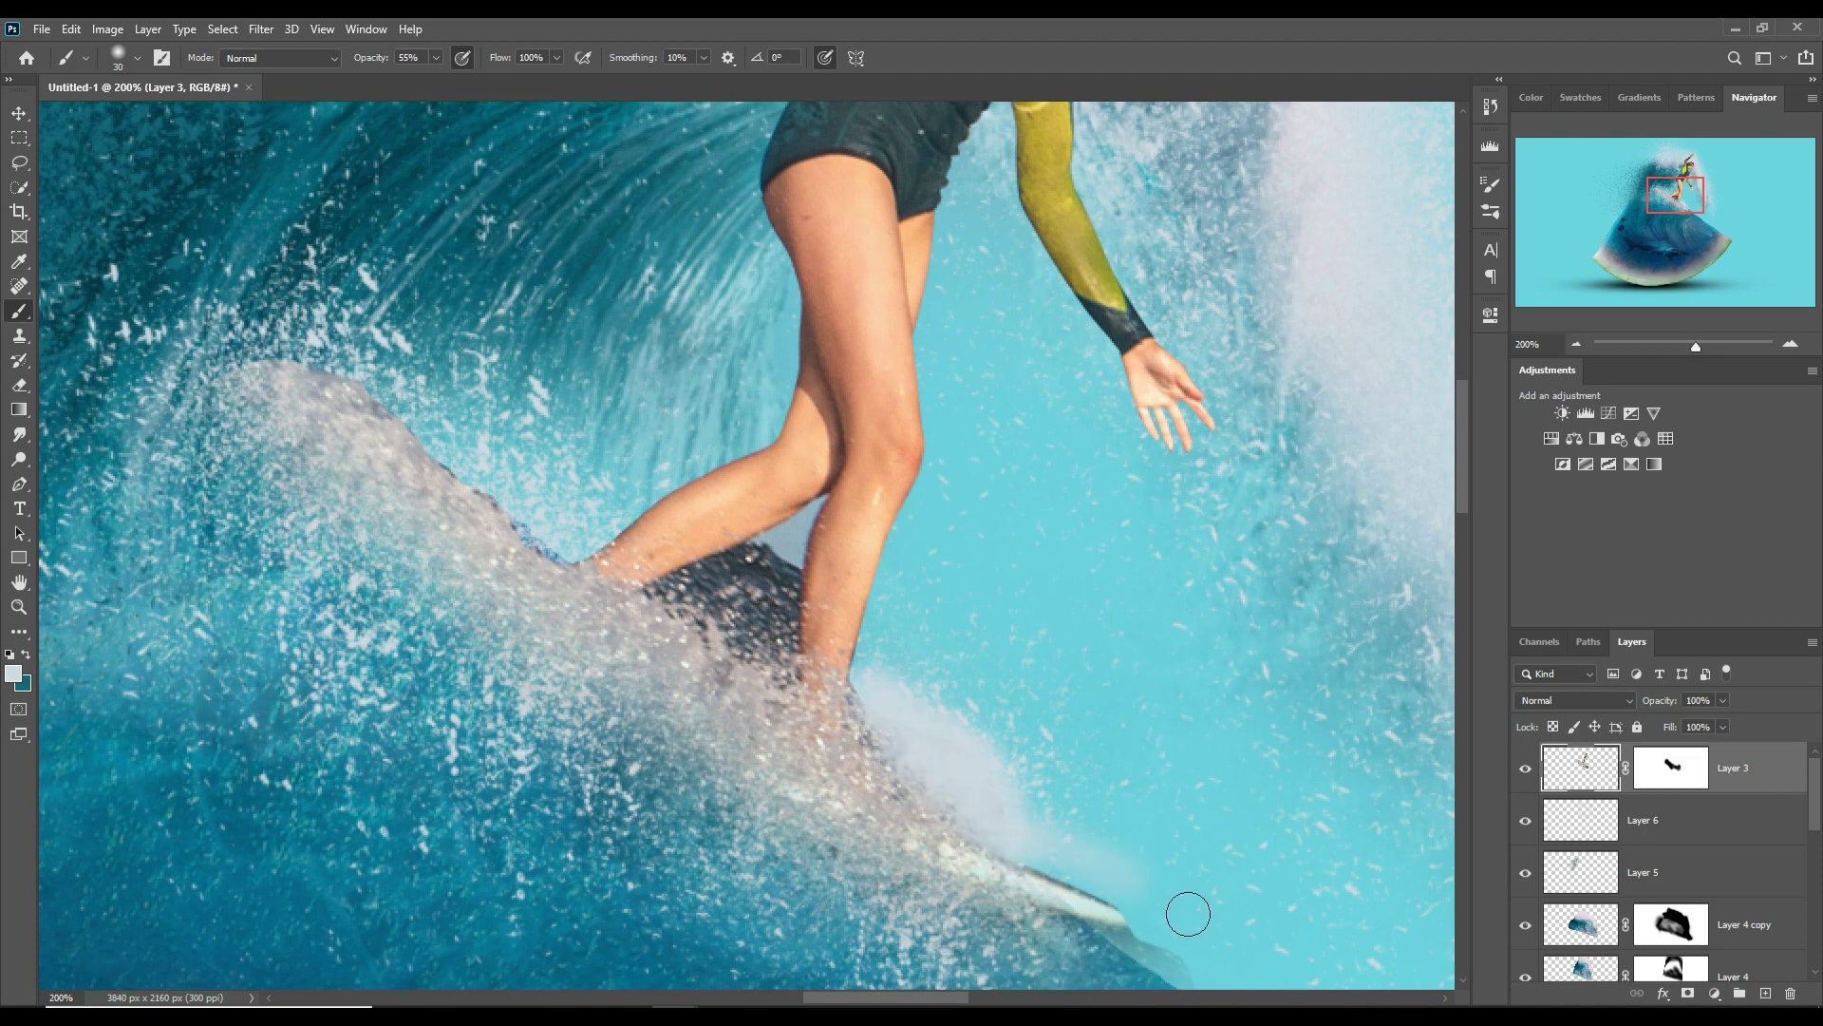
- Mask out the dark board area between the surfer's legs on Layer 3
left_click(1682, 767)
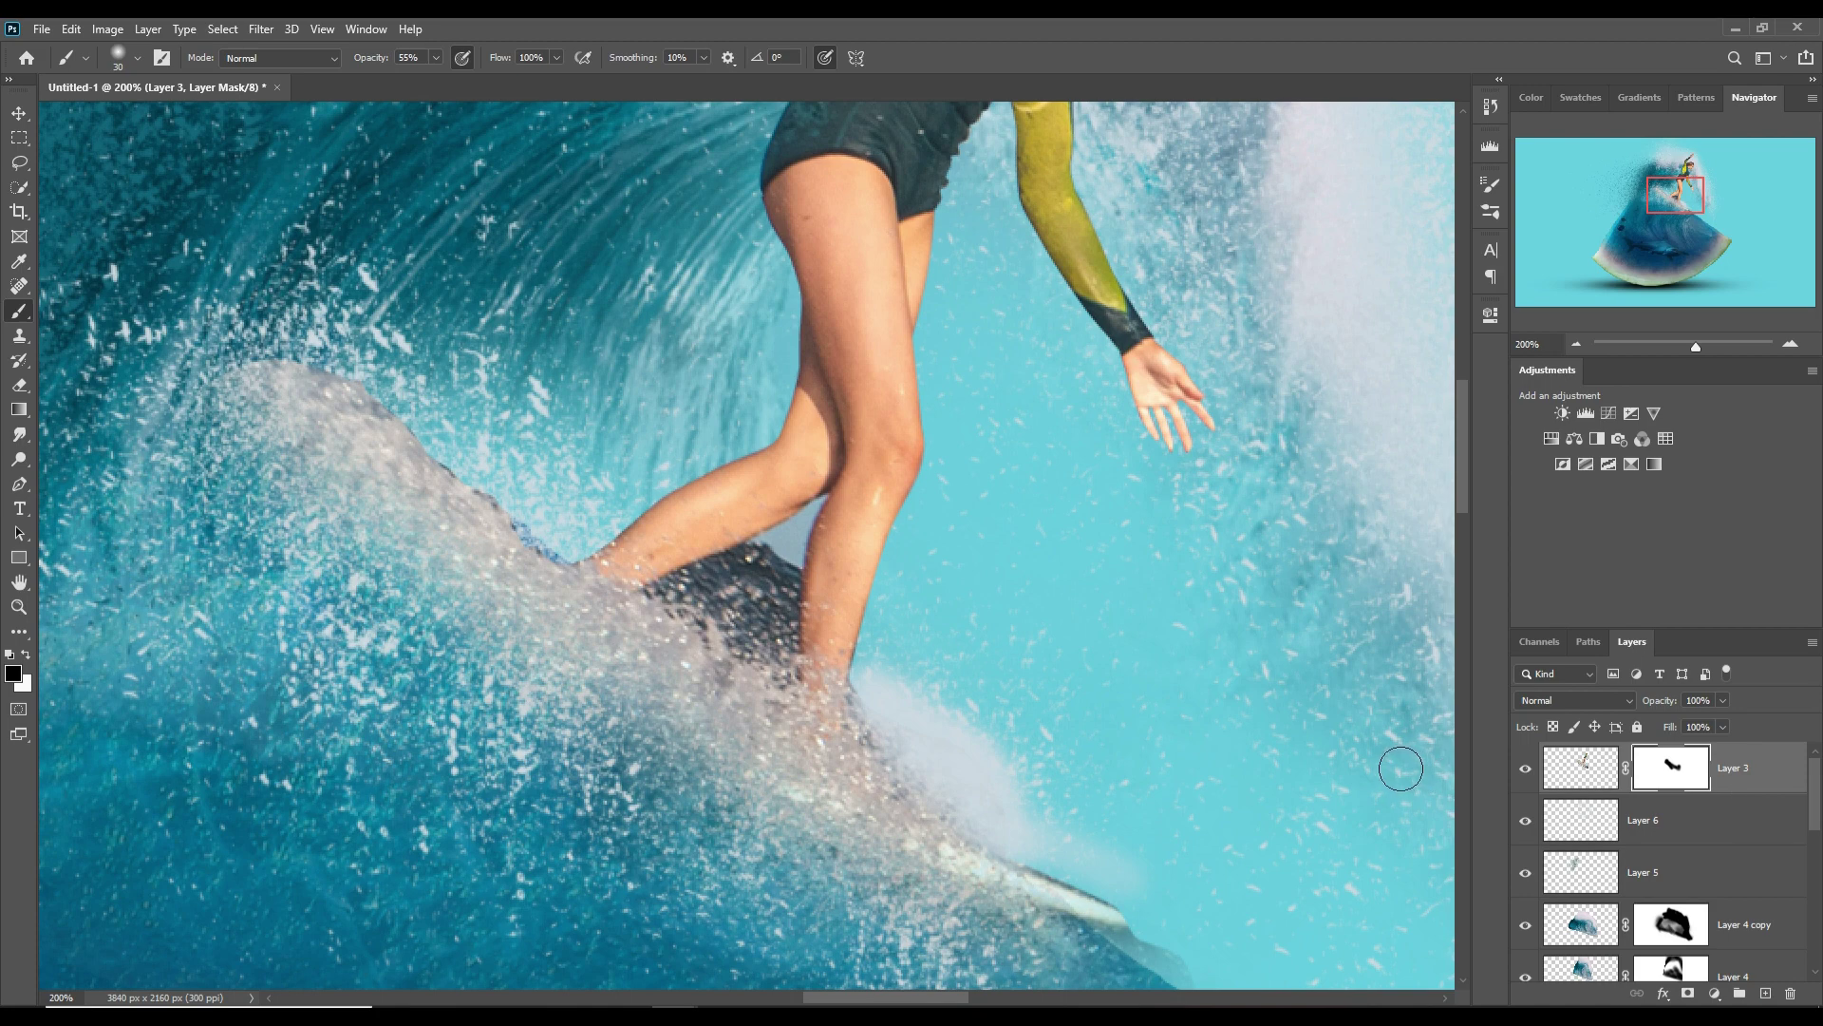
mouse_move(784, 573)
left_mouse_down()
mouse_move(709, 620)
mouse_move(698, 608)
mouse_move(789, 598)
mouse_move(798, 653)
mouse_move(751, 617)
mouse_move(778, 655)
mouse_move(713, 607)
mouse_move(802, 669)
mouse_move(793, 598)
mouse_move(790, 670)
left_mouse_up()
key("v")
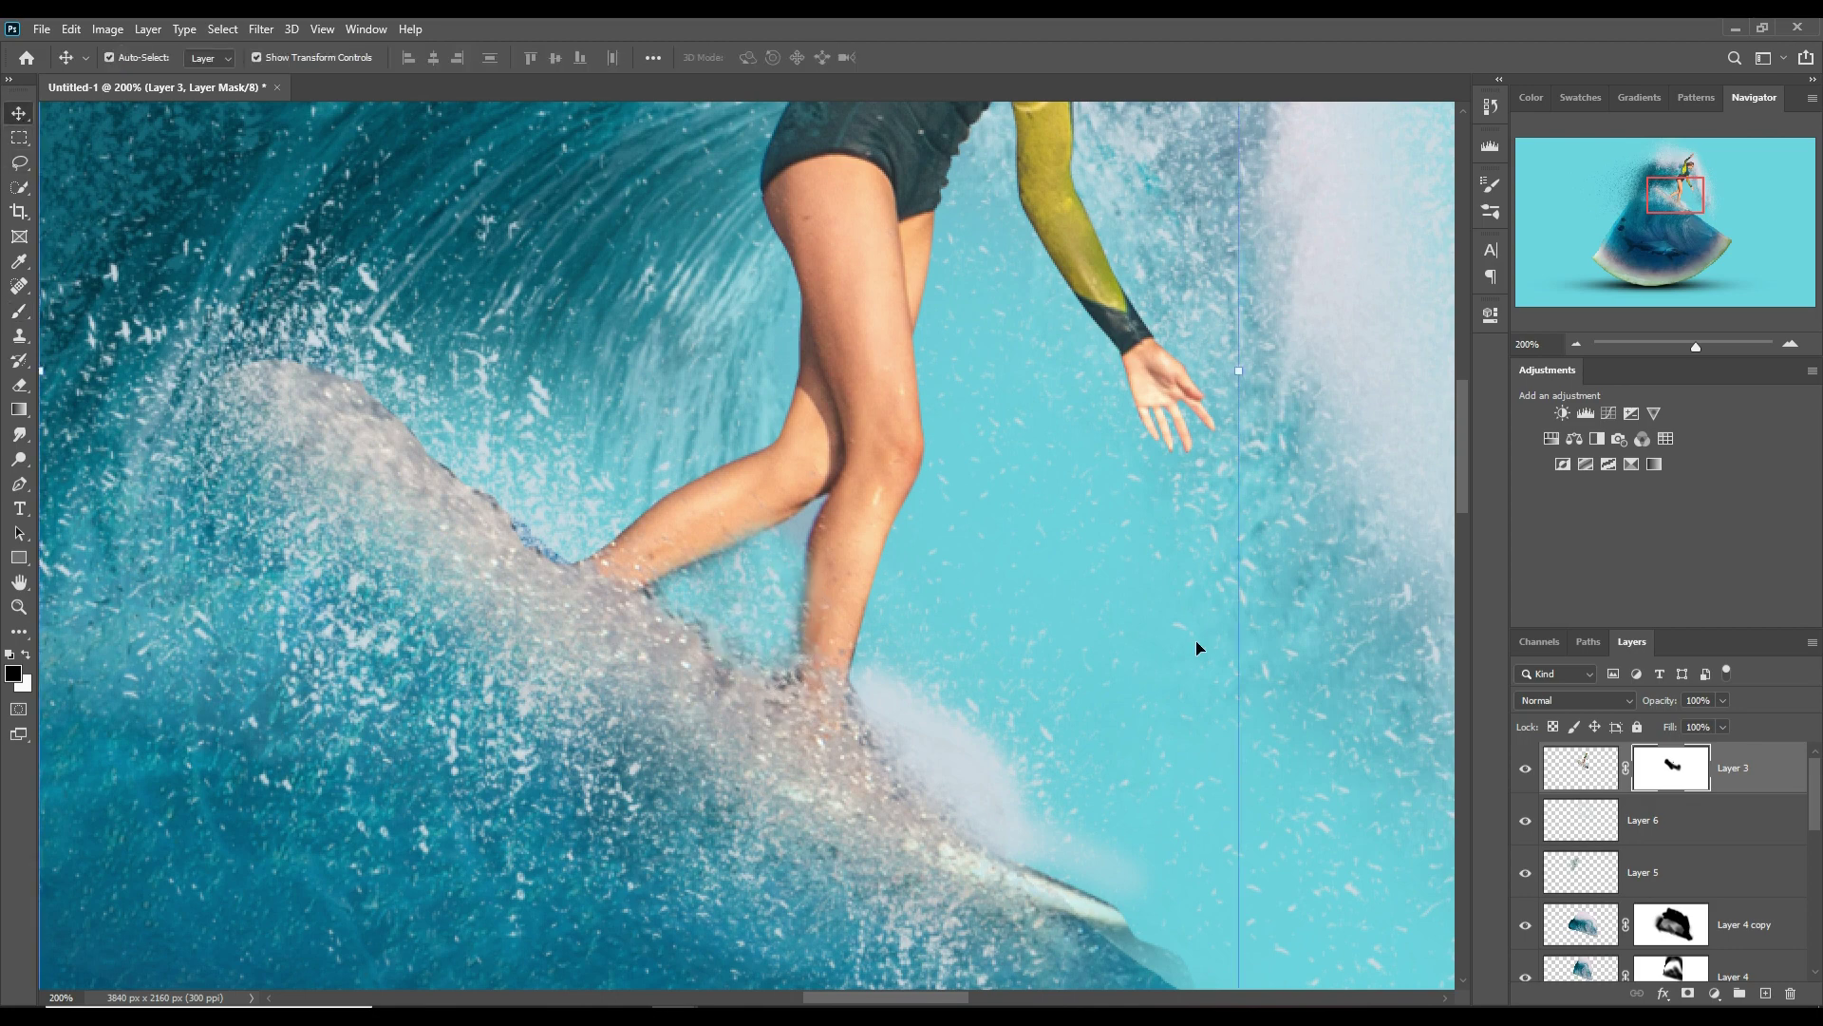
key("ctrl+0")
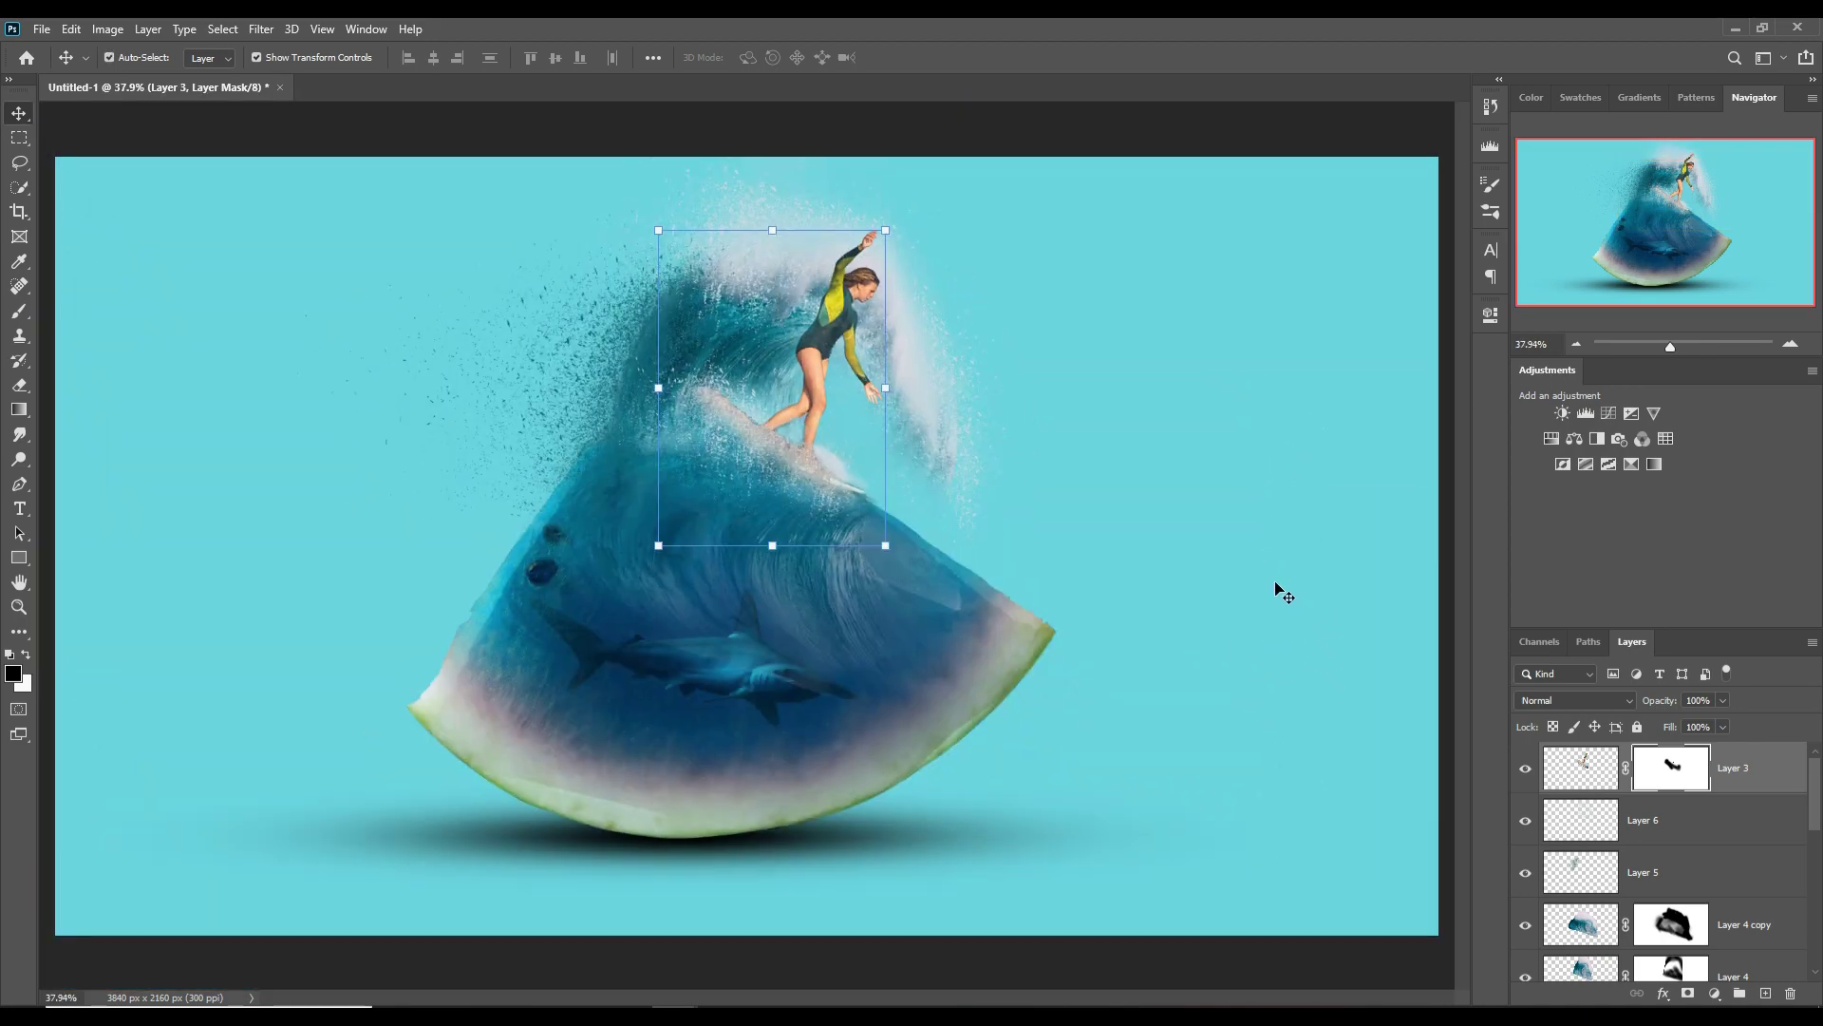
- Stamp all visible layers into a new Layer 9 and convert it to a smart object
key("ctrl")
key("ctrl+2")
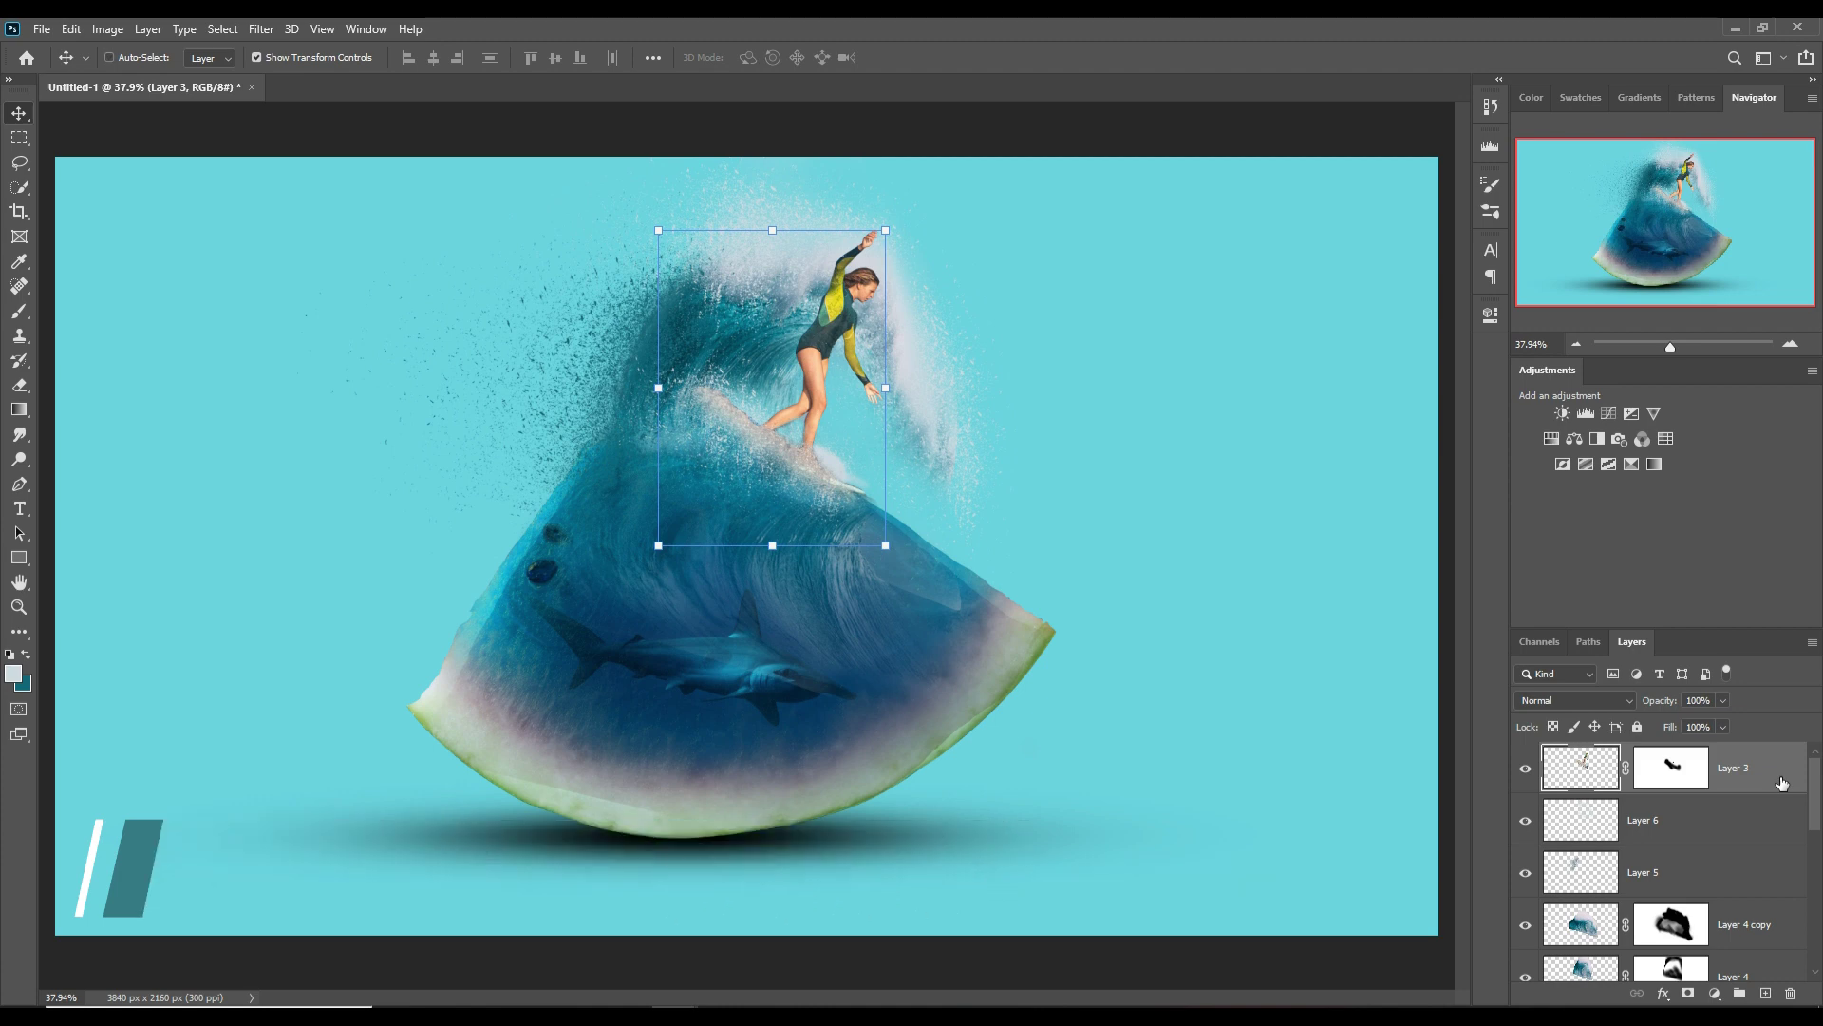
key("ctrl+shift+alt+e")
right_click(1774, 773)
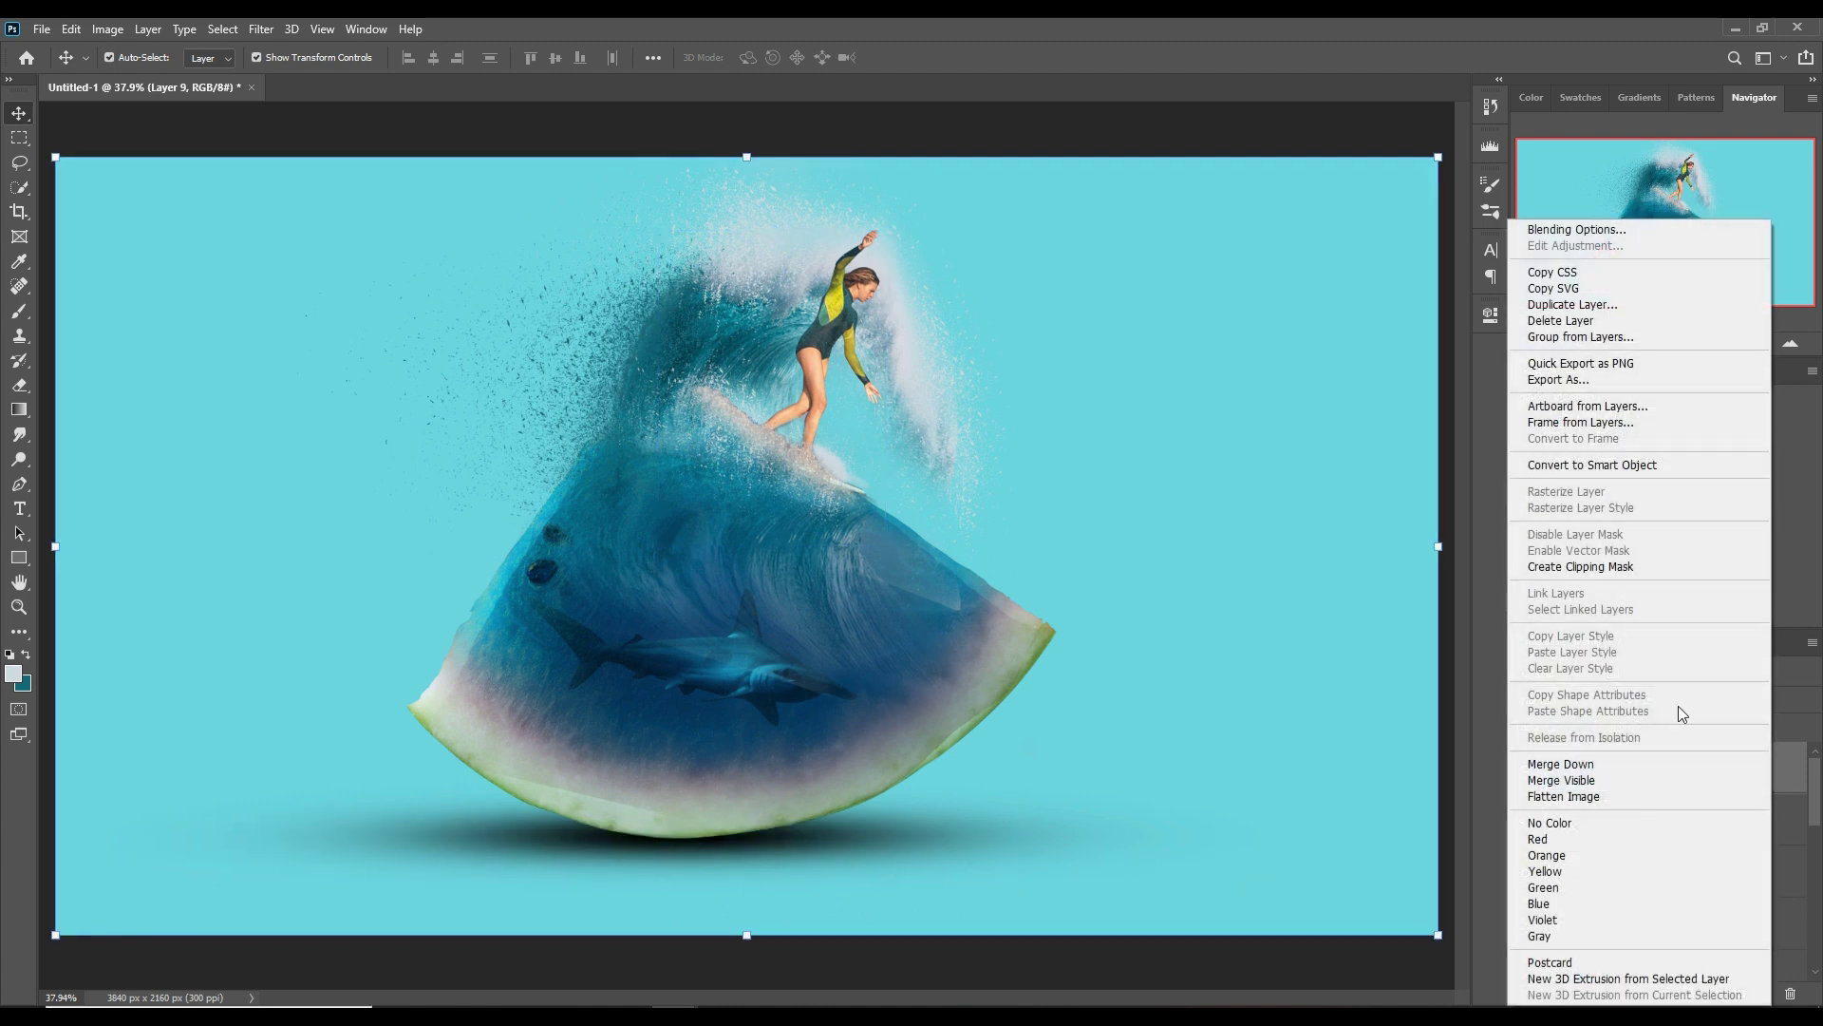
left_click(1560, 470)
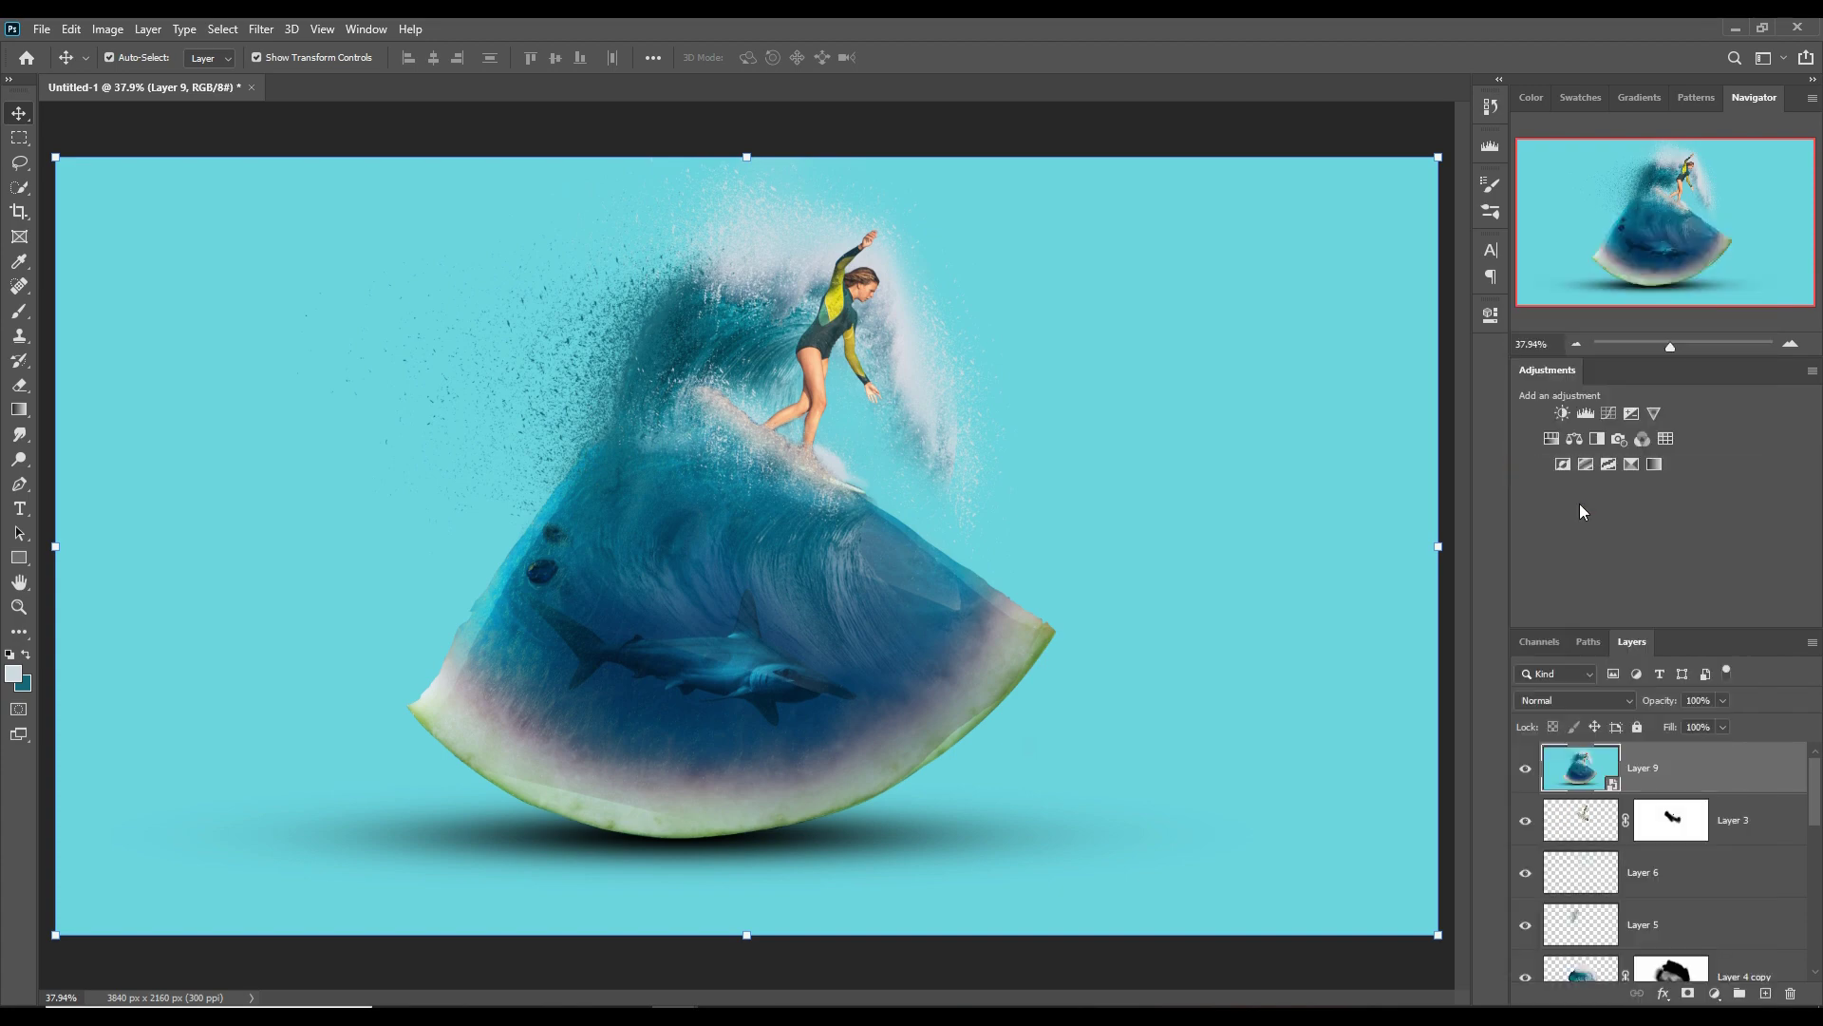
left_click(260, 29)
- In the Camera Raw Filter, boost Greens saturation for the rind and reduce Blues saturation
left_click(304, 129)
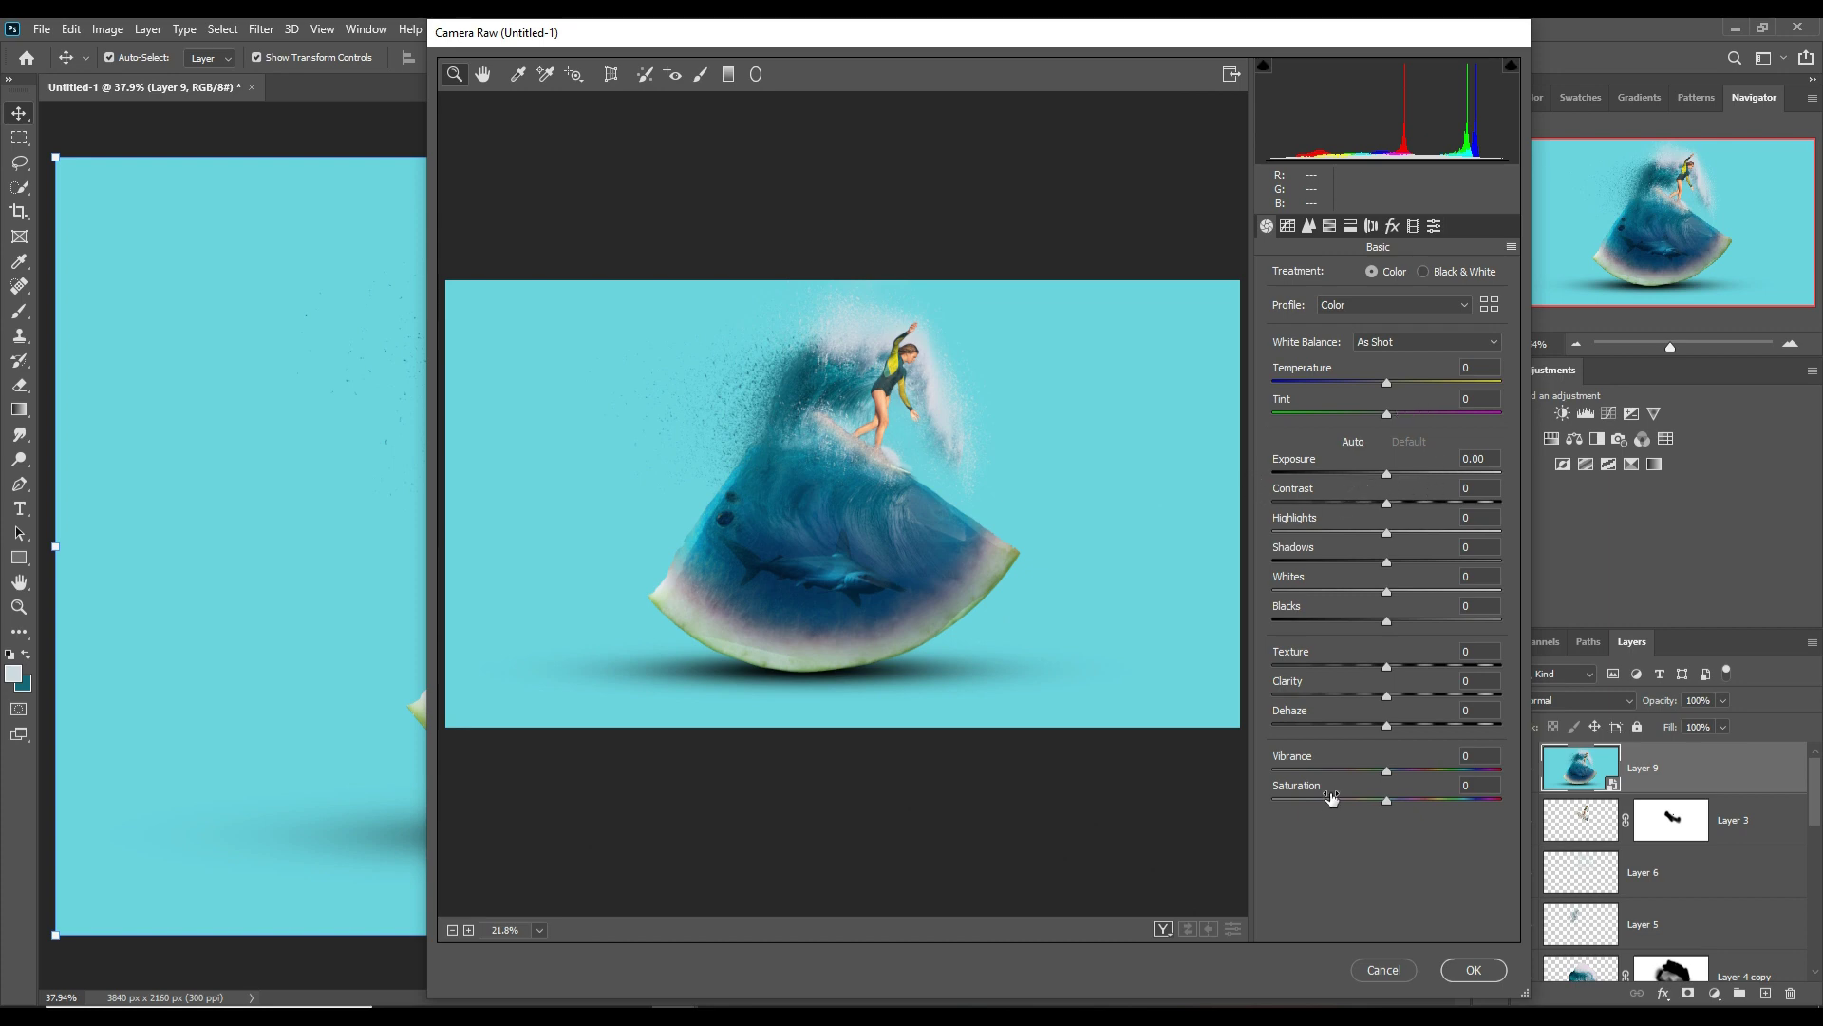
key("F9")
left_click(1729, 939)
left_click(1350, 225)
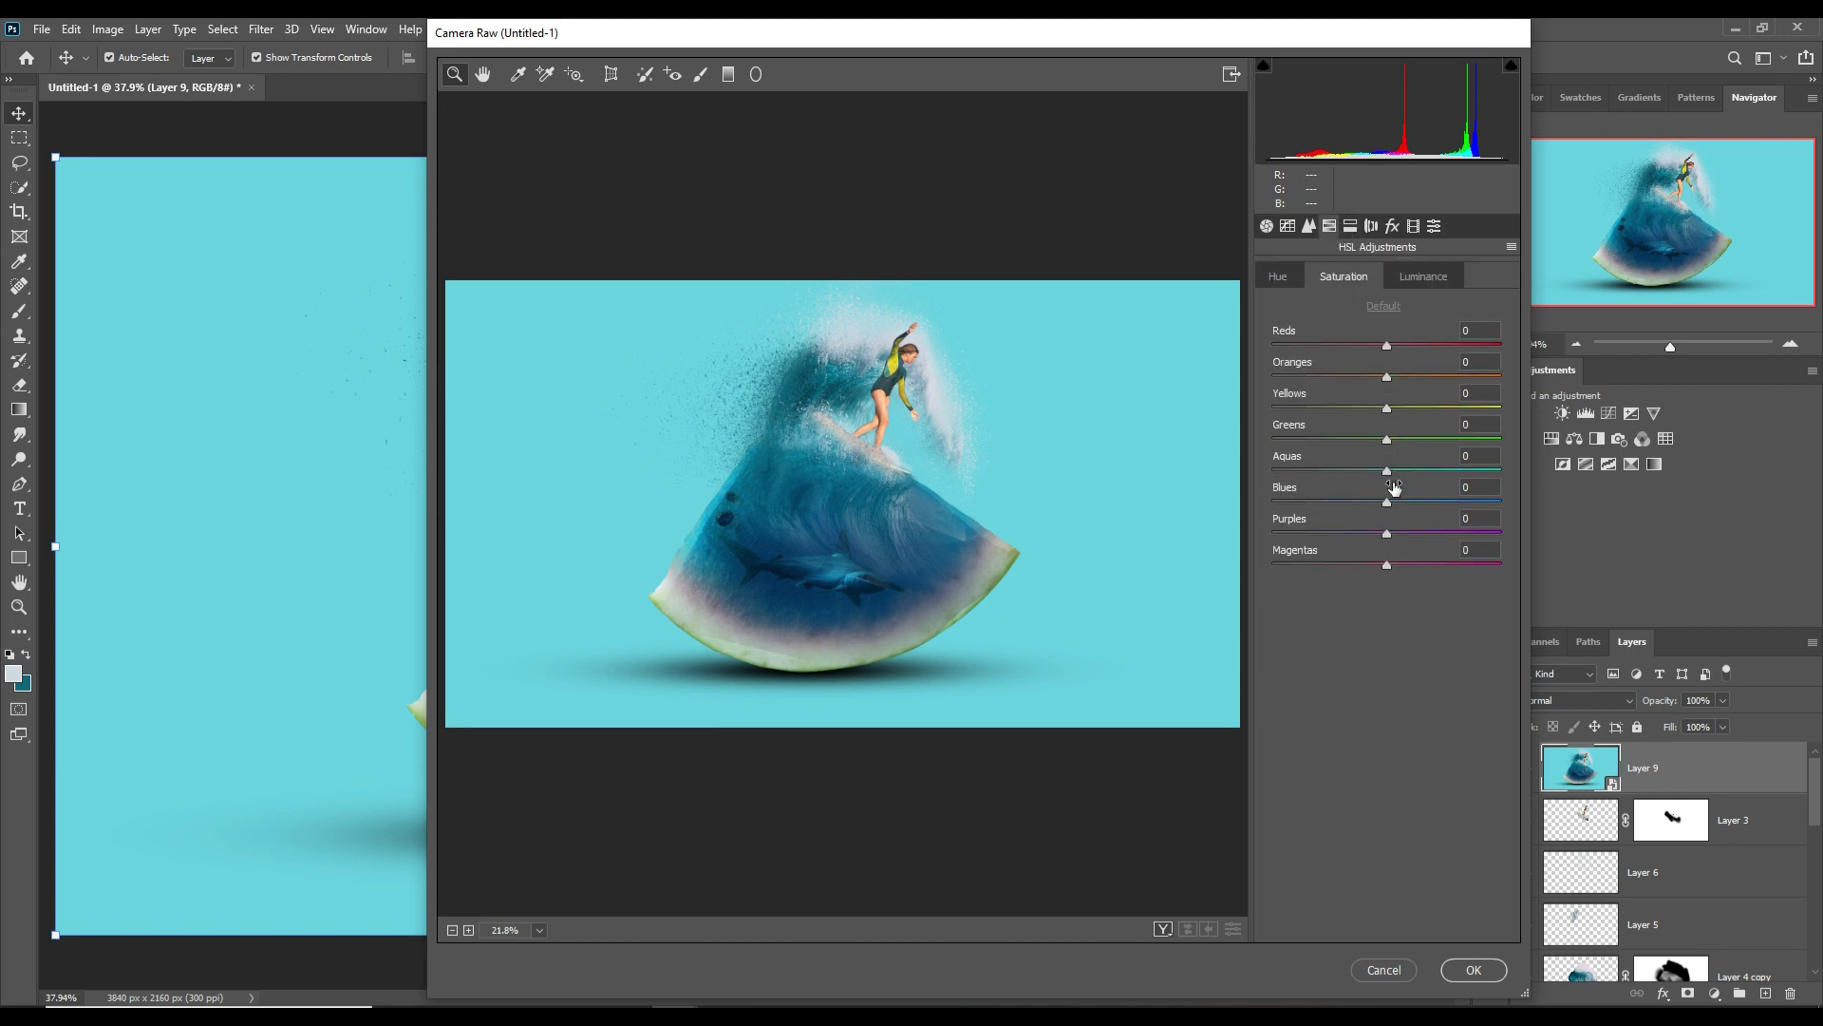
left_click_drag(1387, 440, 1531, 432)
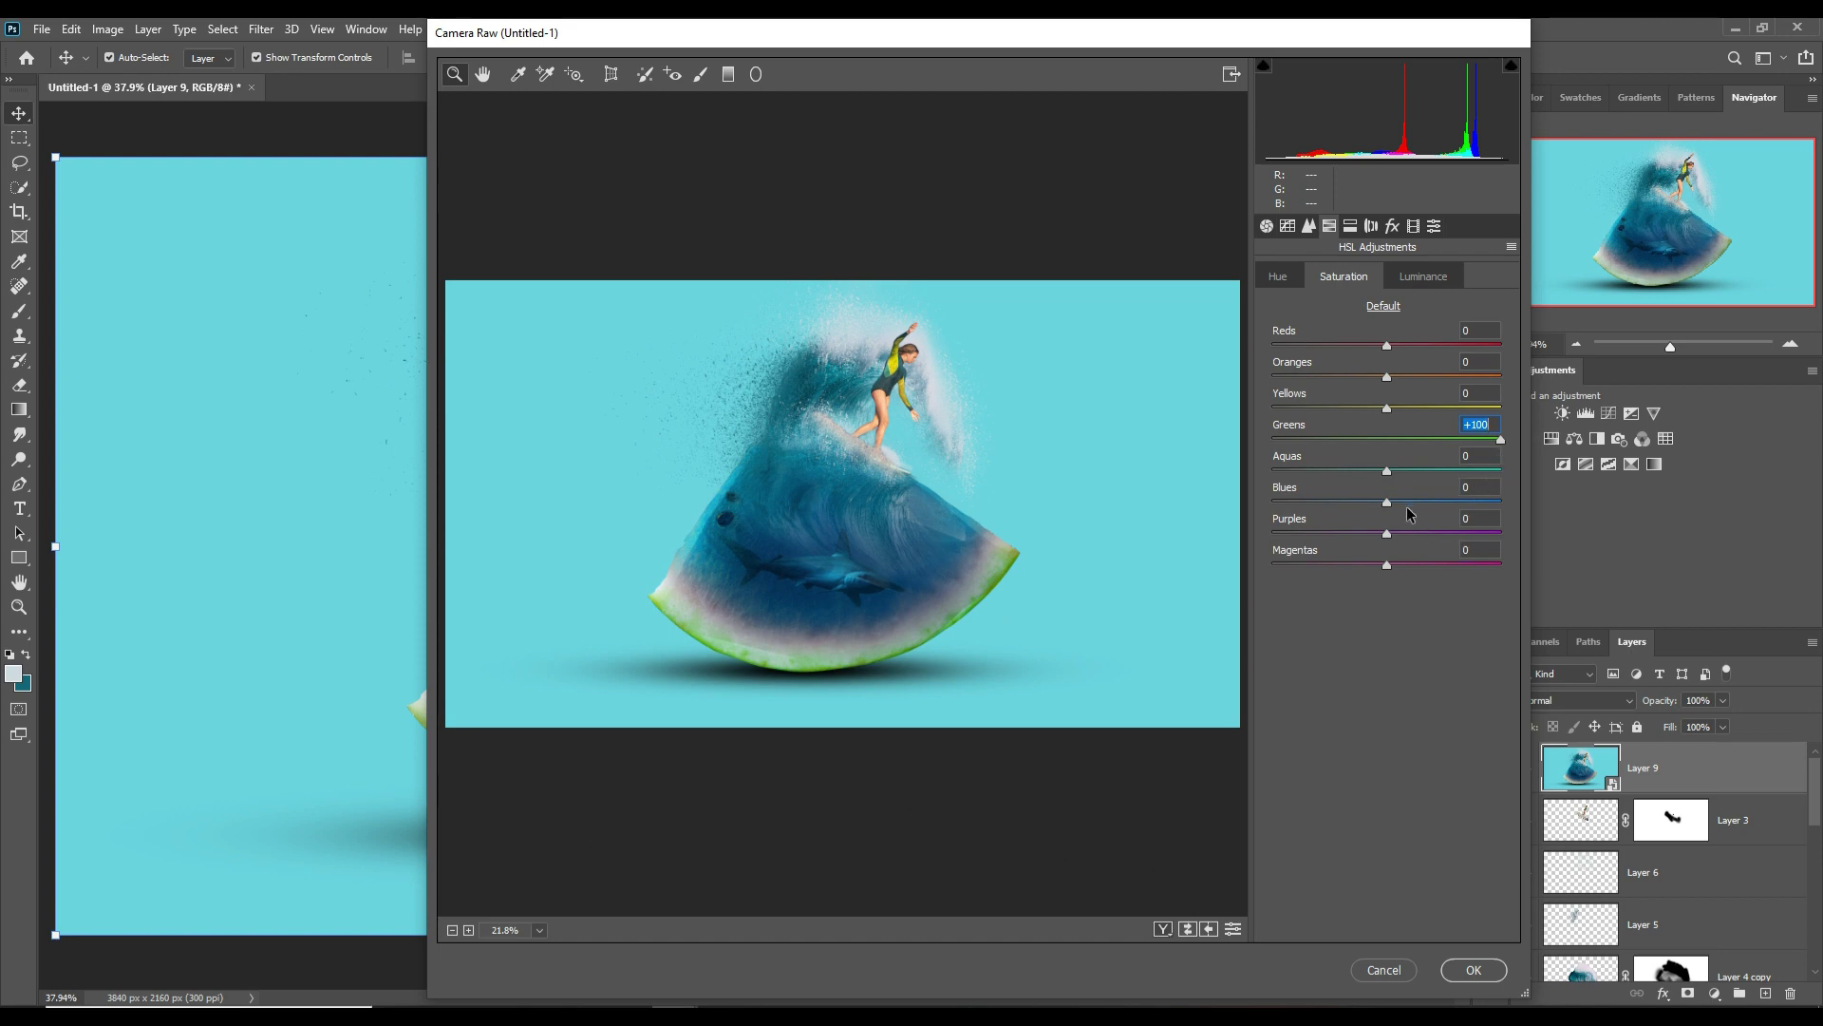
mouse_move(1403, 501)
left_mouse_down()
mouse_move(1367, 509)
mouse_move(1426, 501)
left_mouse_up()
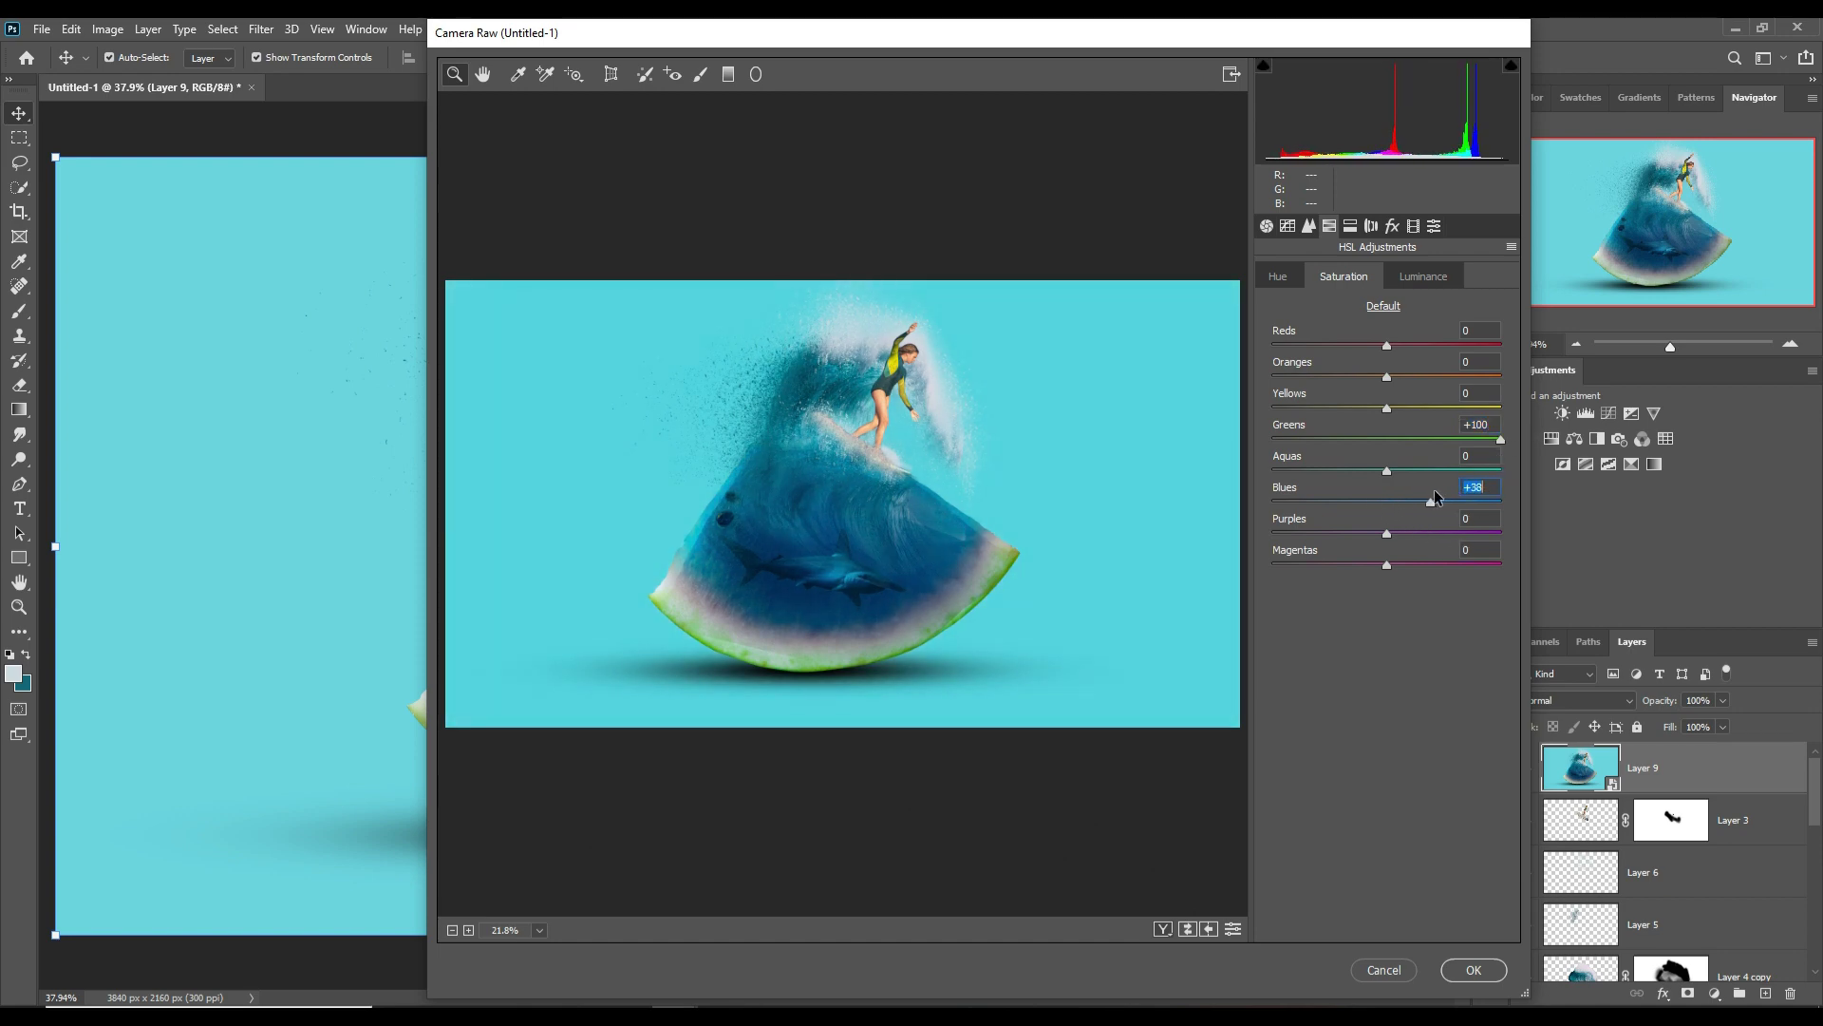
- Brighten the highlights with the Tone Curve and apply the Camera Raw grade
left_click(1309, 226)
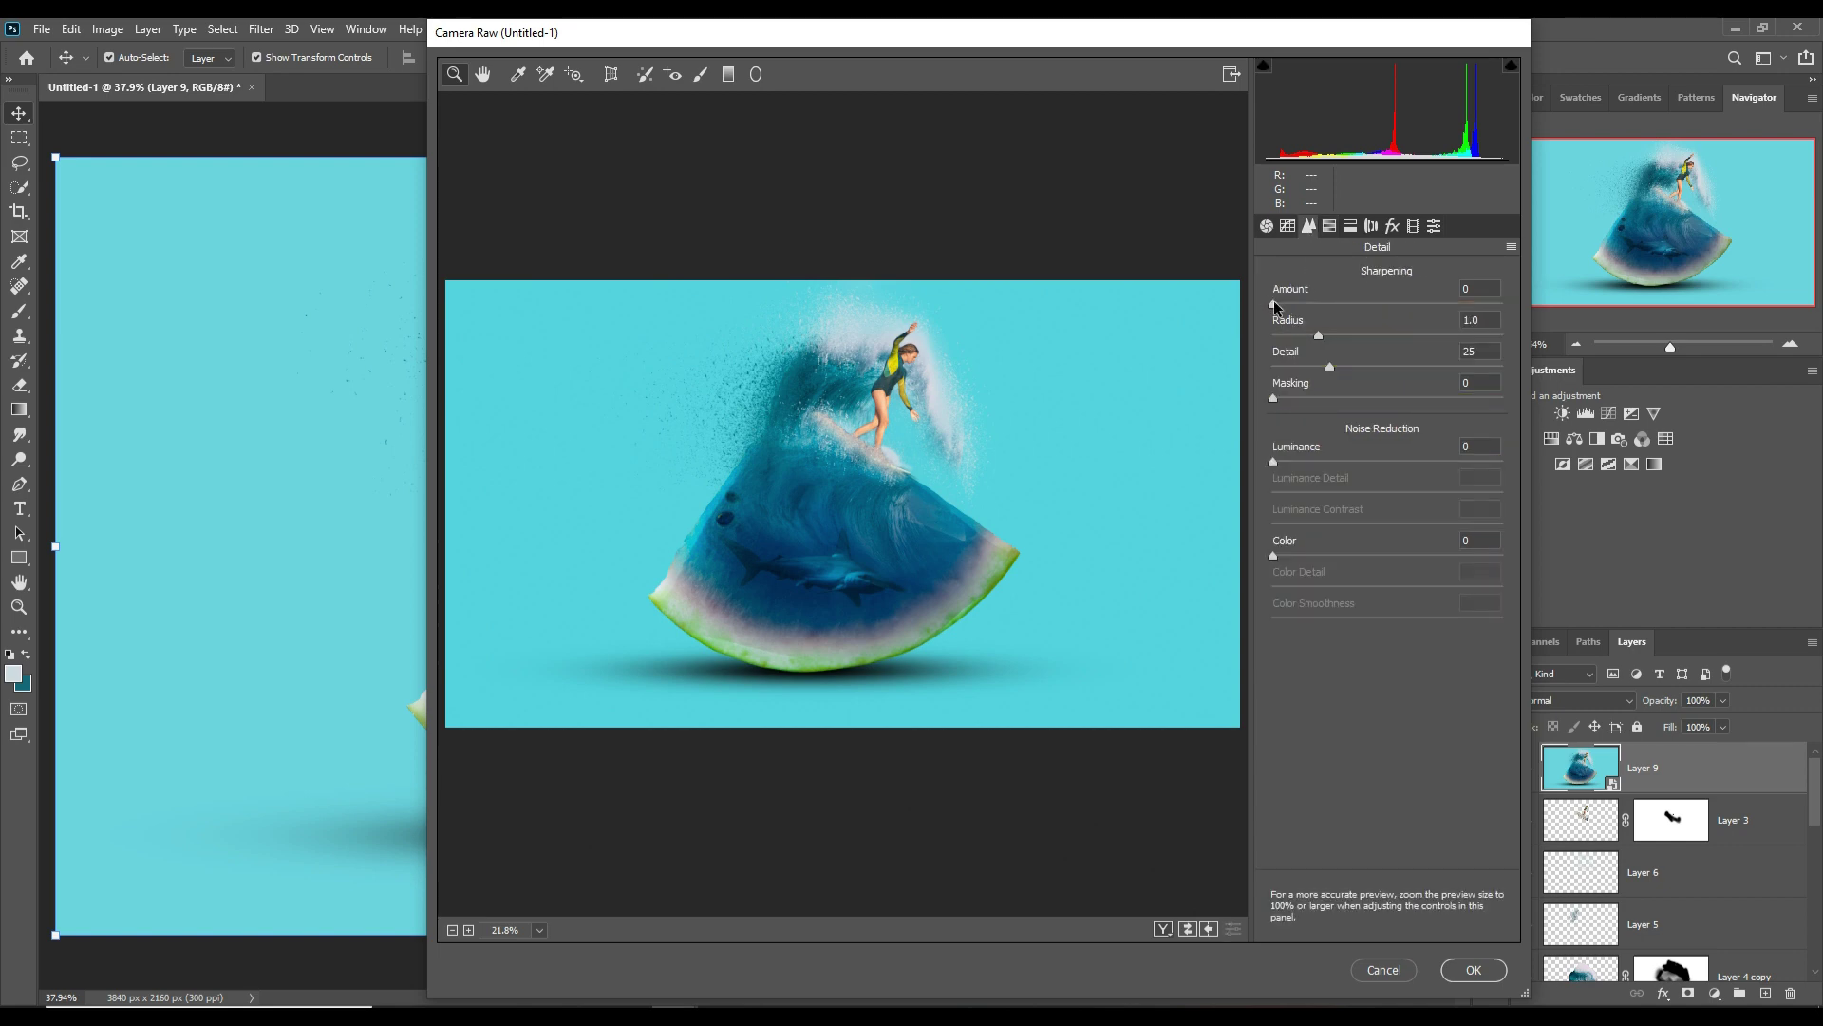
left_click(1288, 226)
left_click_drag(1386, 585, 1373, 644)
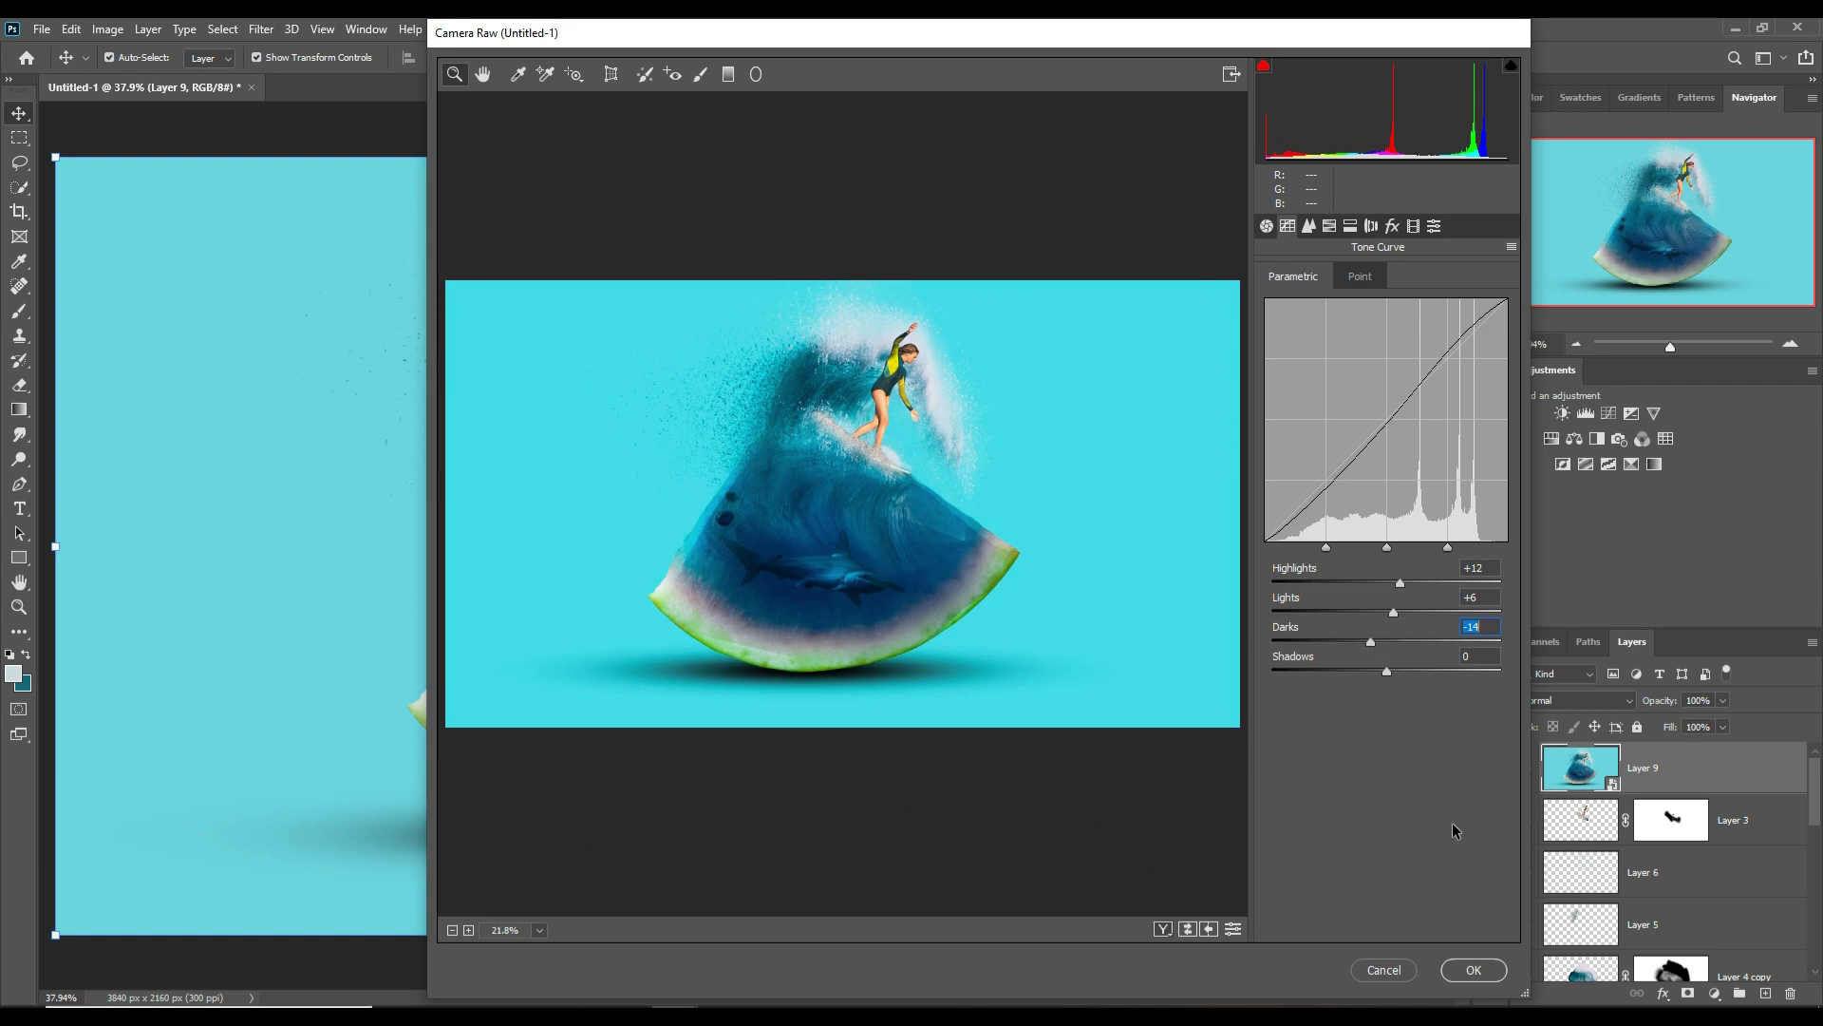
left_click(1473, 969)
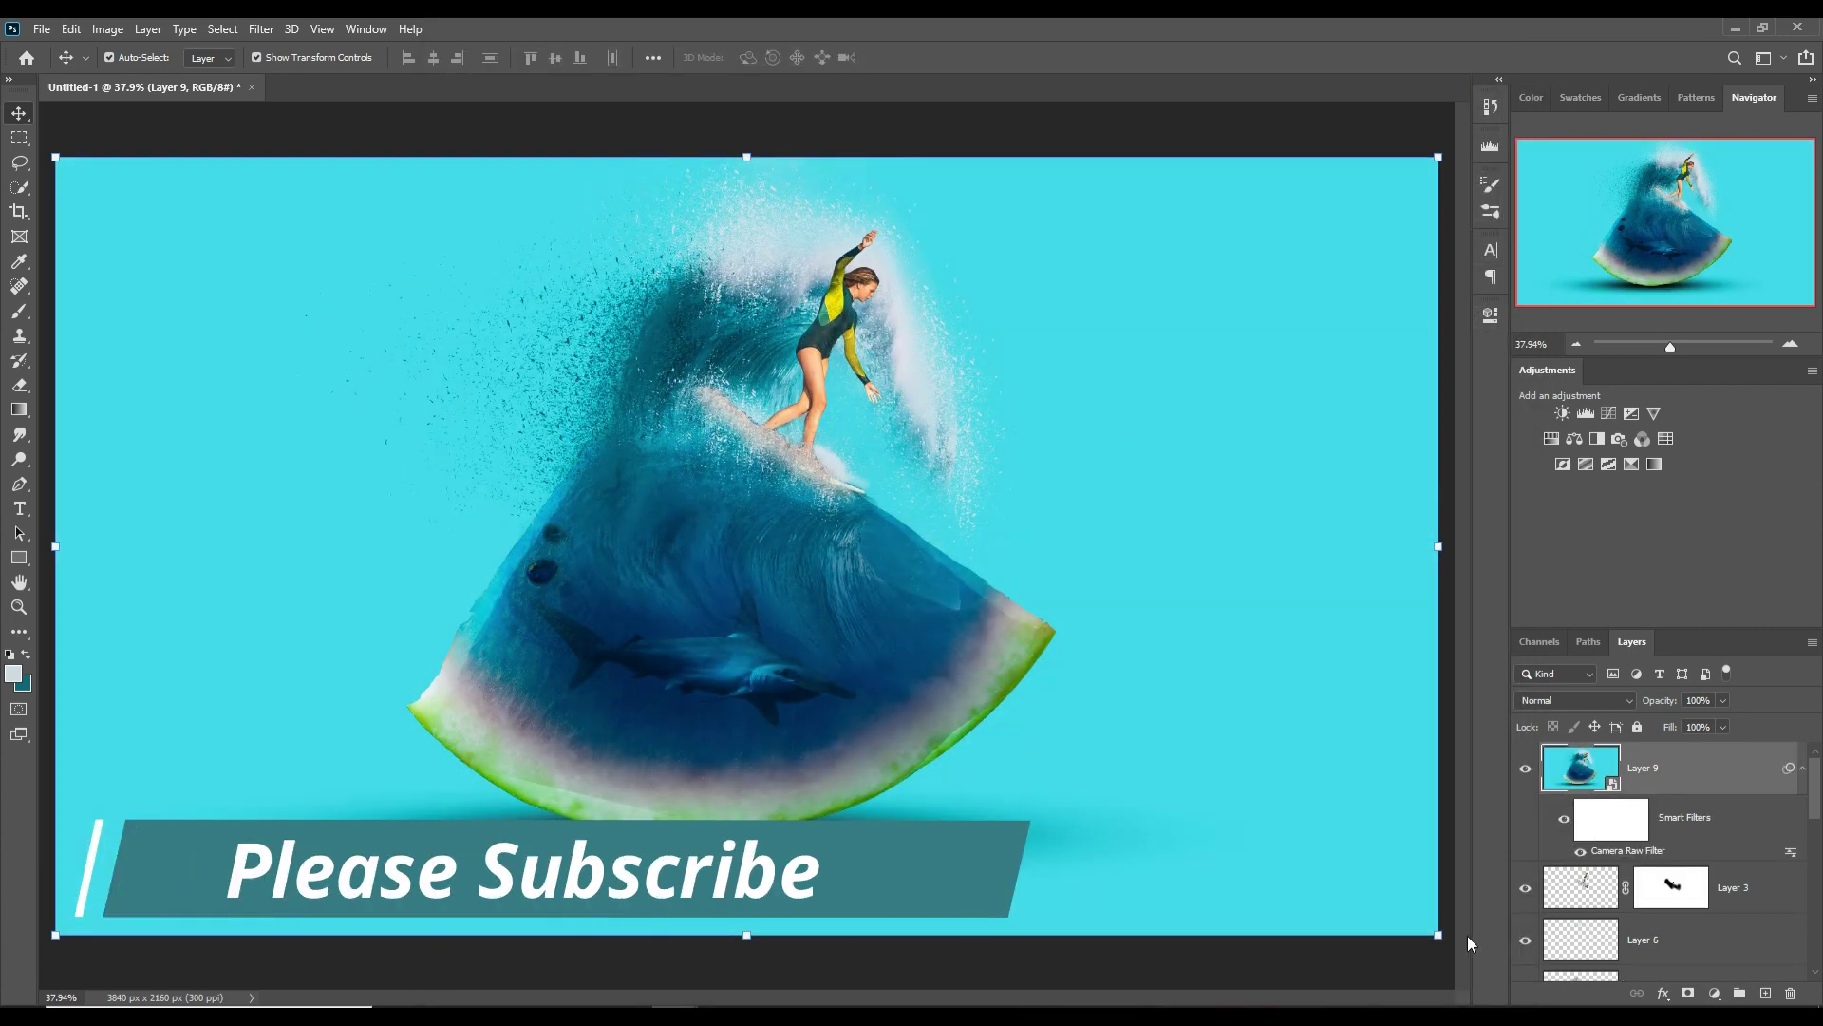